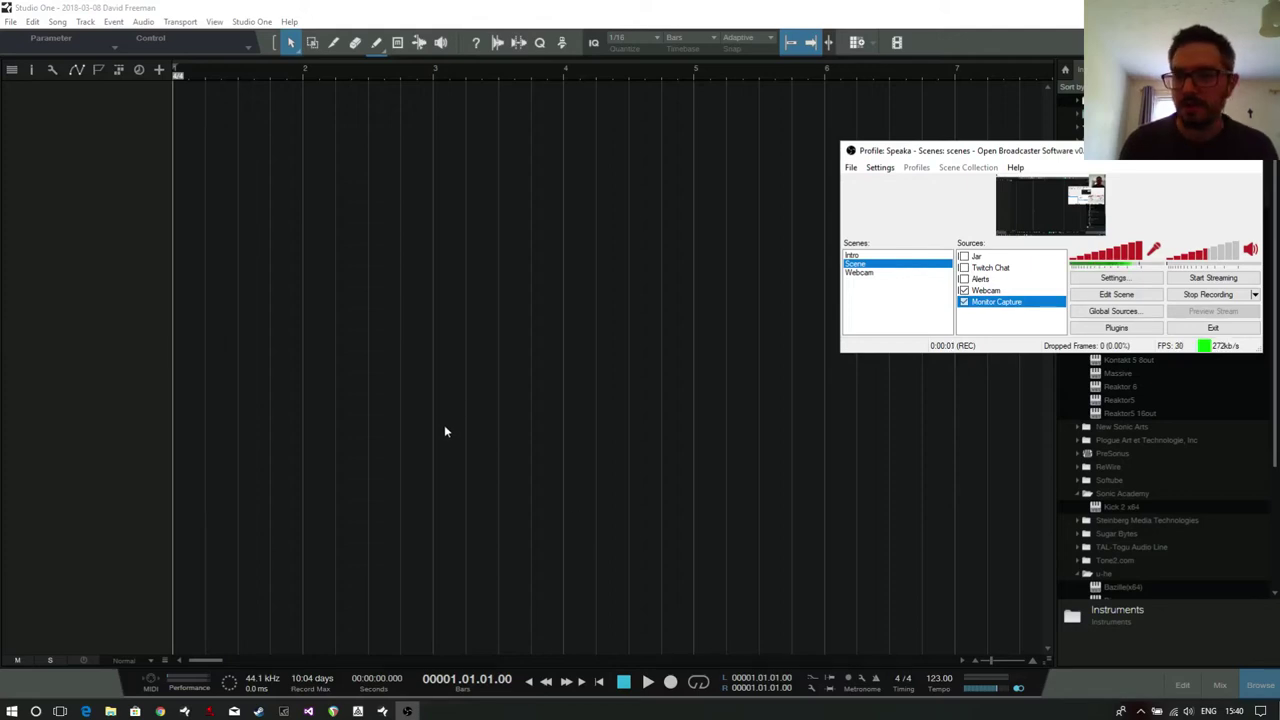
In Studio One's Instruments browser, select Battery 4 under Native Instruments GmbH.
left_click(421, 427)
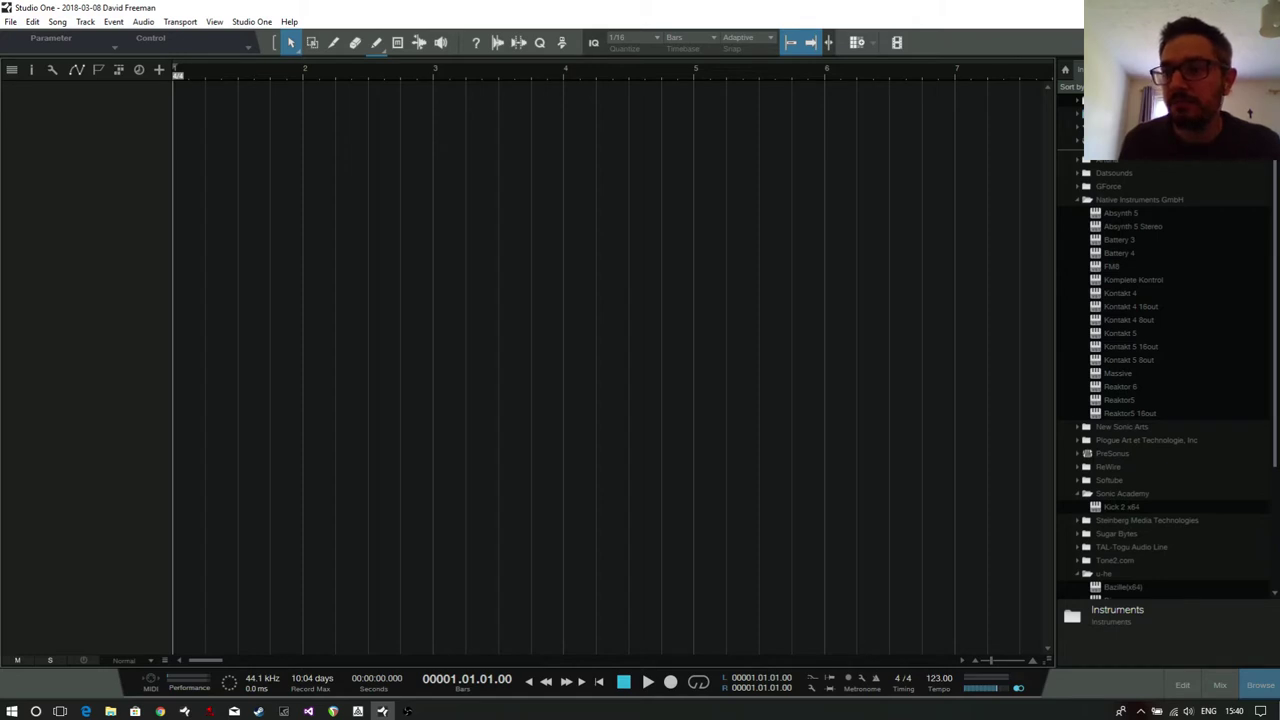
scroll(1143, 400, "down", 2)
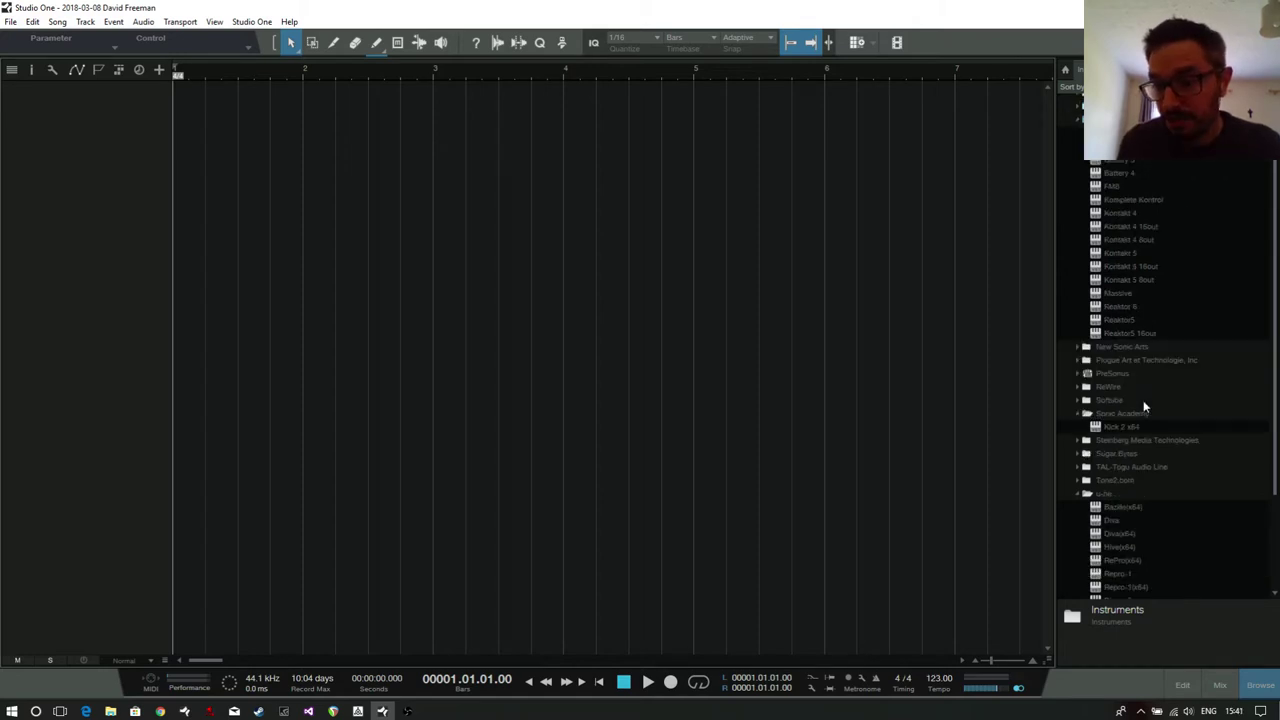
scroll(1135, 384, "up", 2)
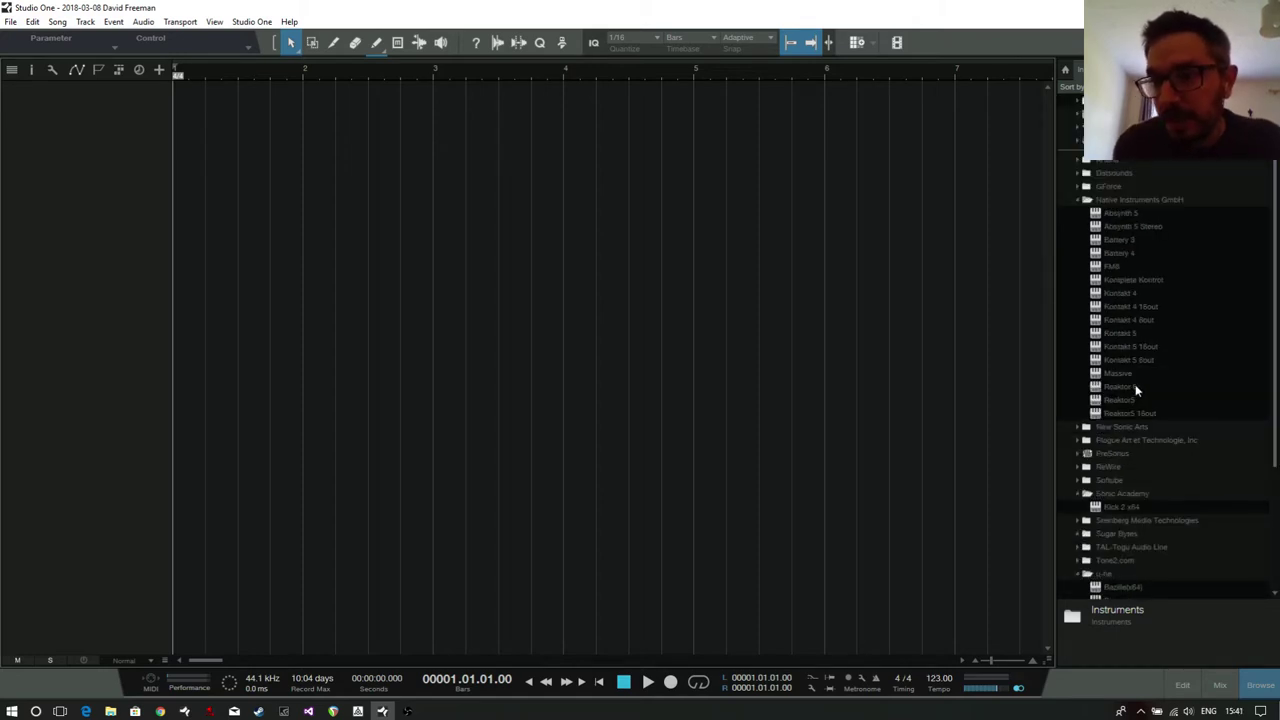
left_click(1118, 254)
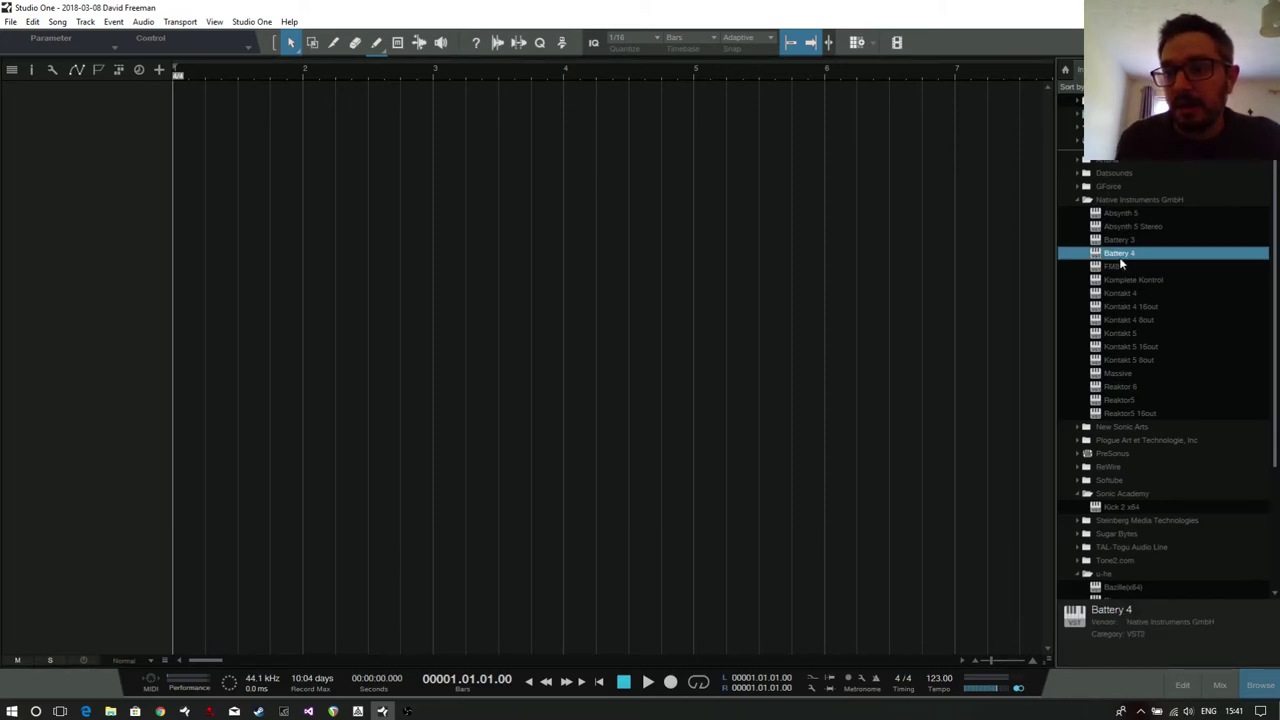
Create a Battery 4 instrument track and browse its samples to bass_drums > deep_minimal.
left_click_drag(1119, 257, 534, 183)
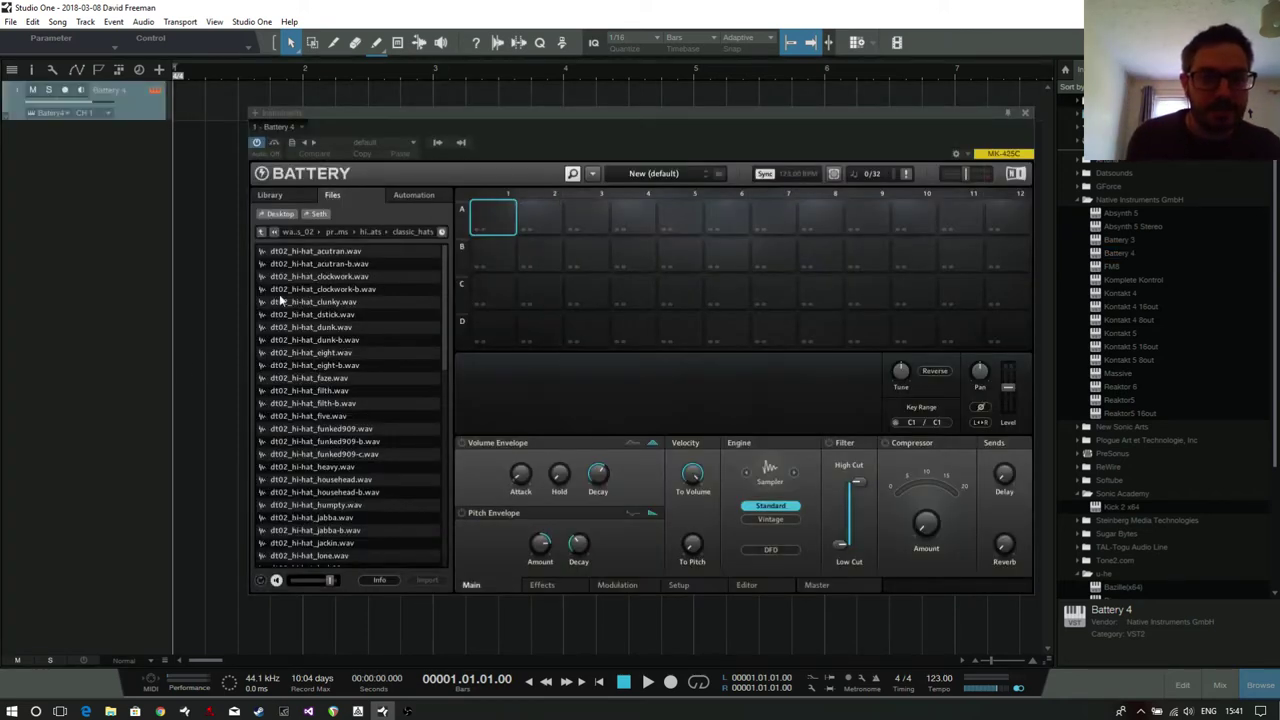
left_click(261, 232)
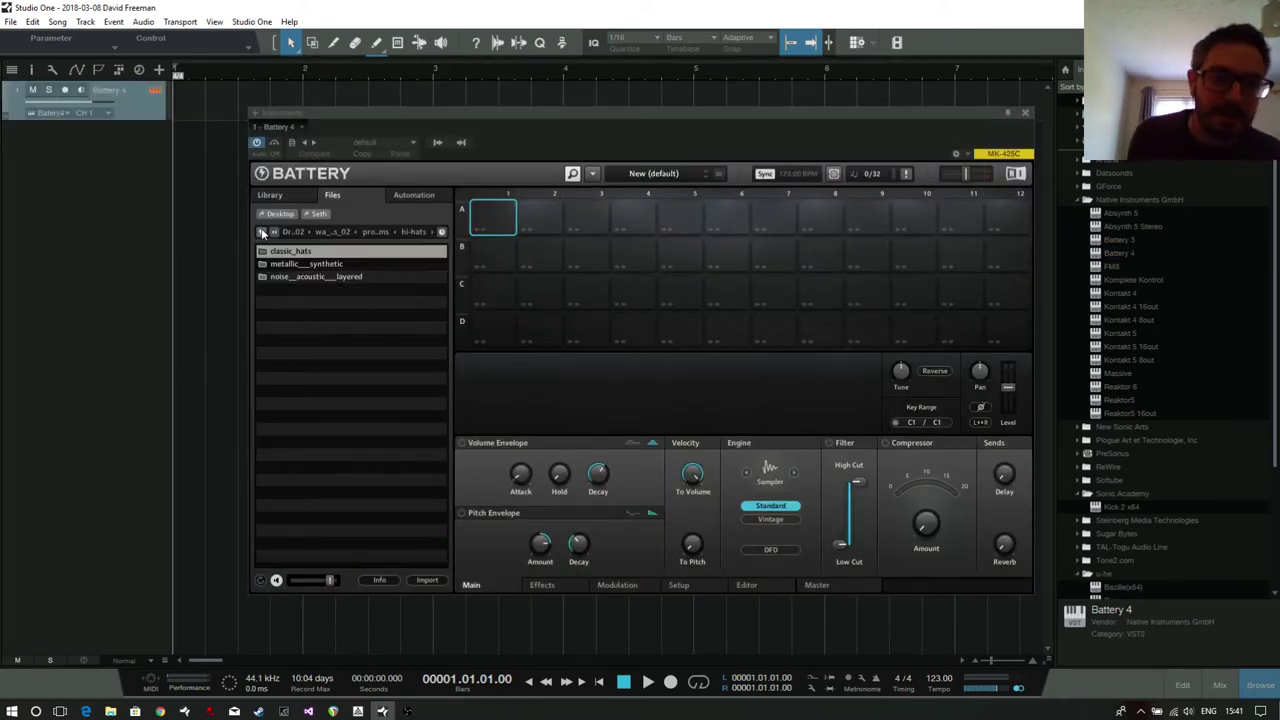
left_click(261, 232)
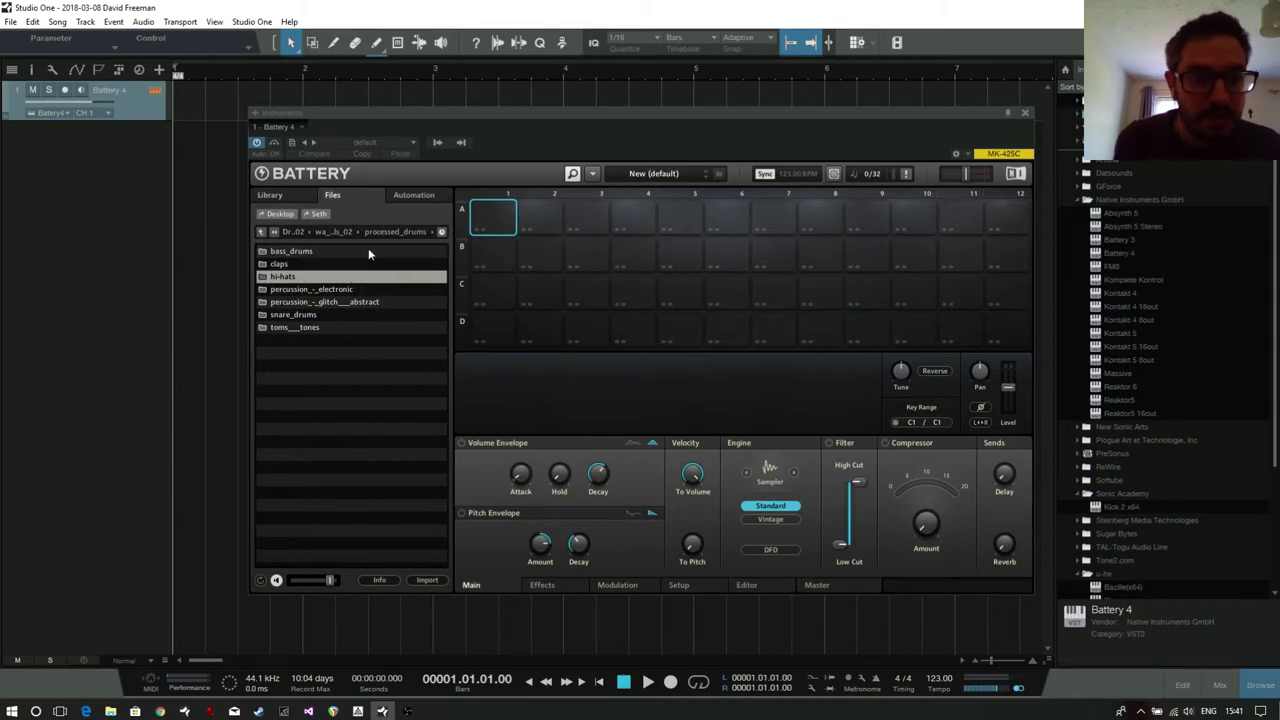
double_click(327, 251)
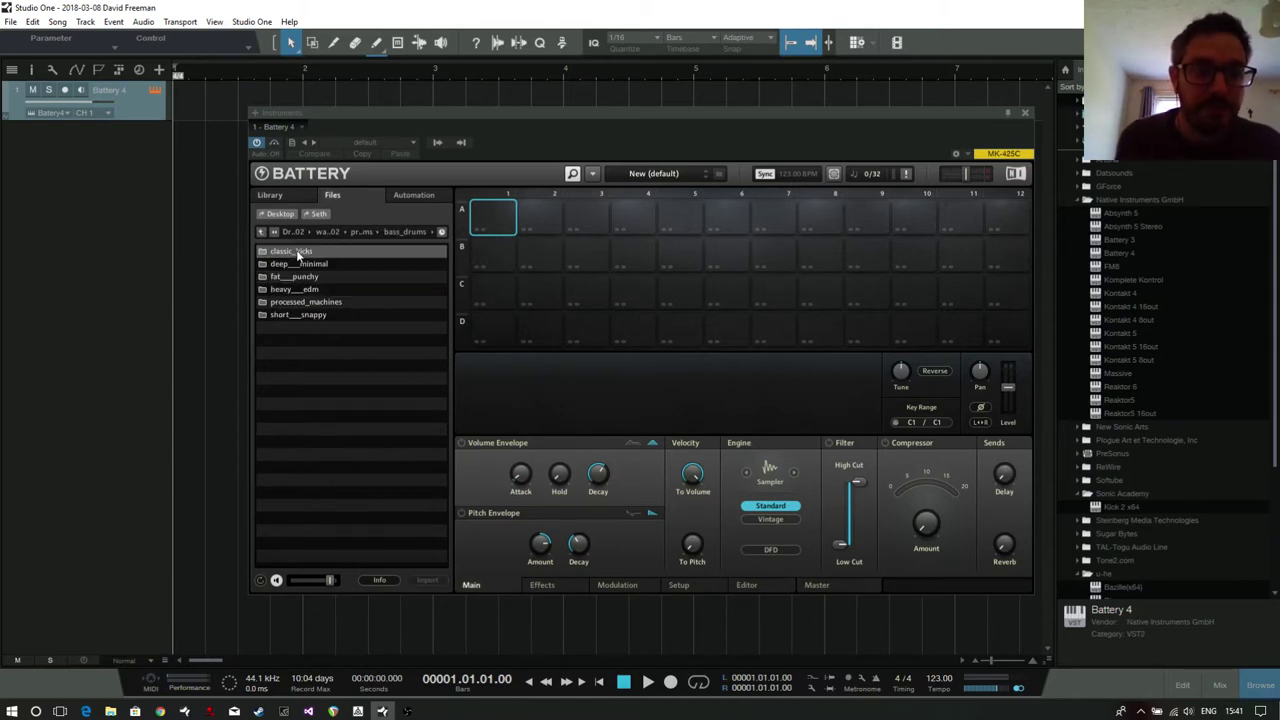
double_click(339, 263)
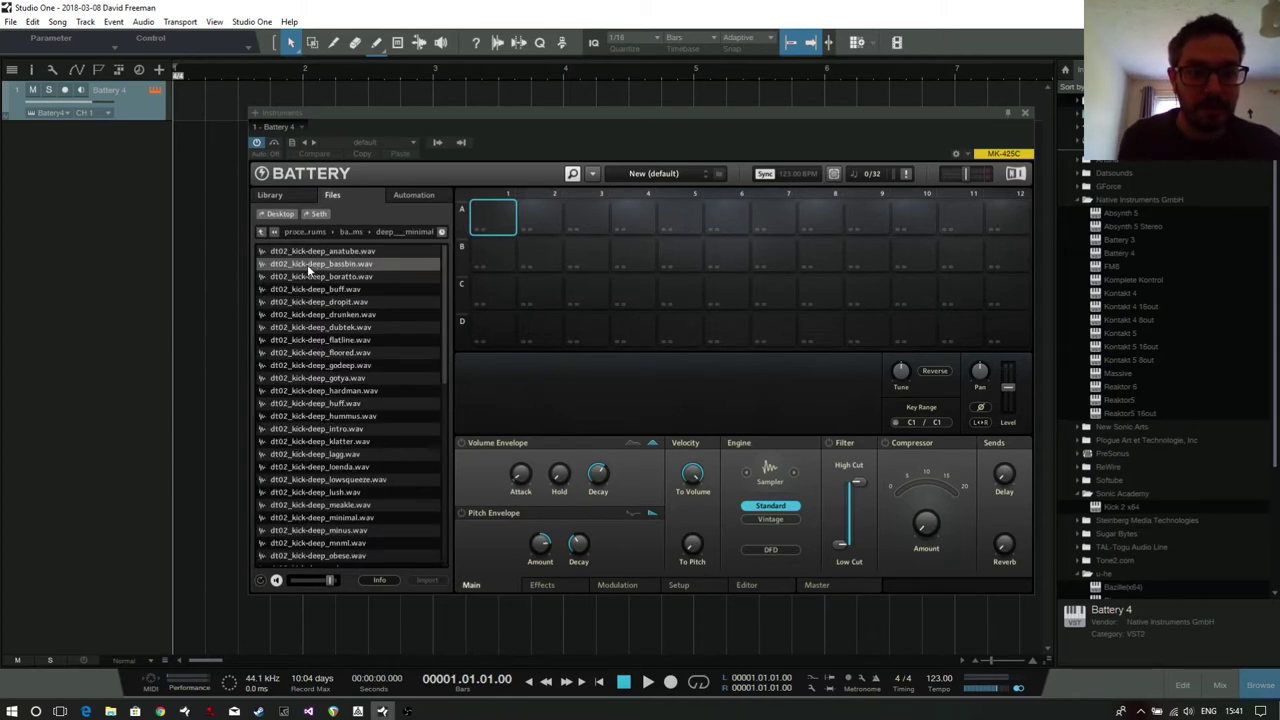
Audition the deep_minimal kicks: panda, tubby, subvinyl, puncture and portal.
scroll(343, 376, "down", 5)
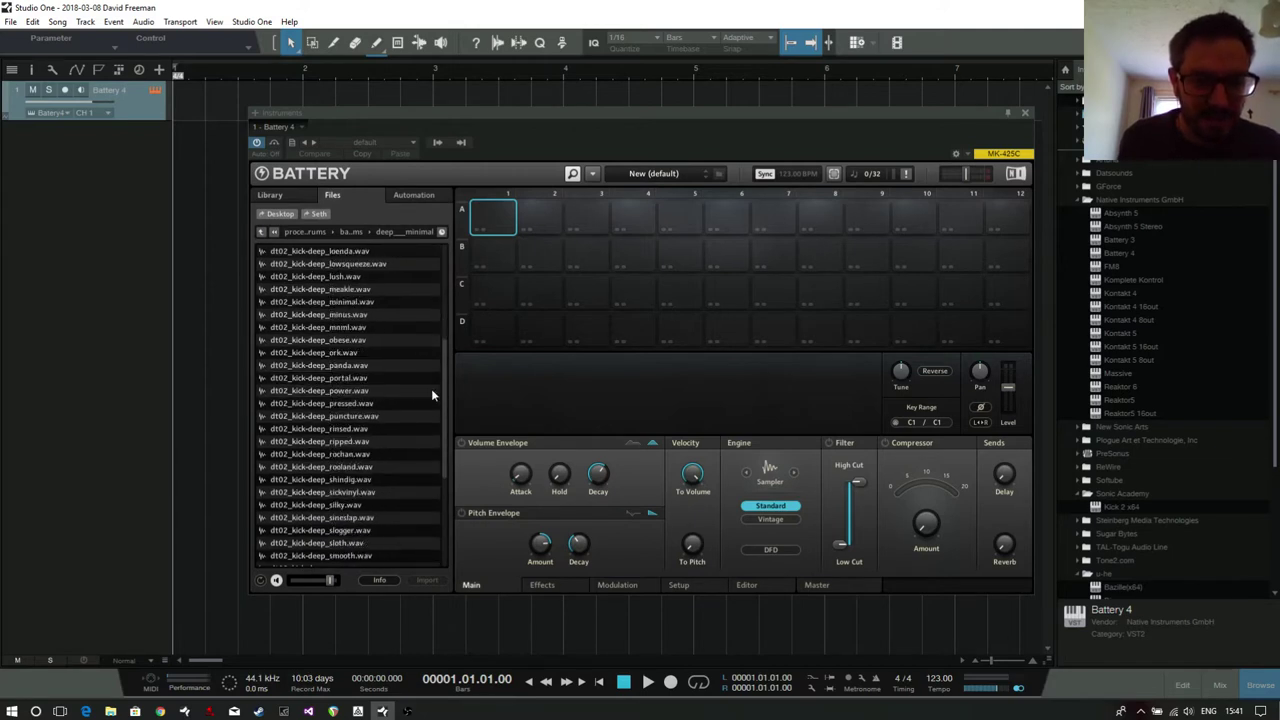
left_click(372, 368)
scroll(357, 407, "down", 5)
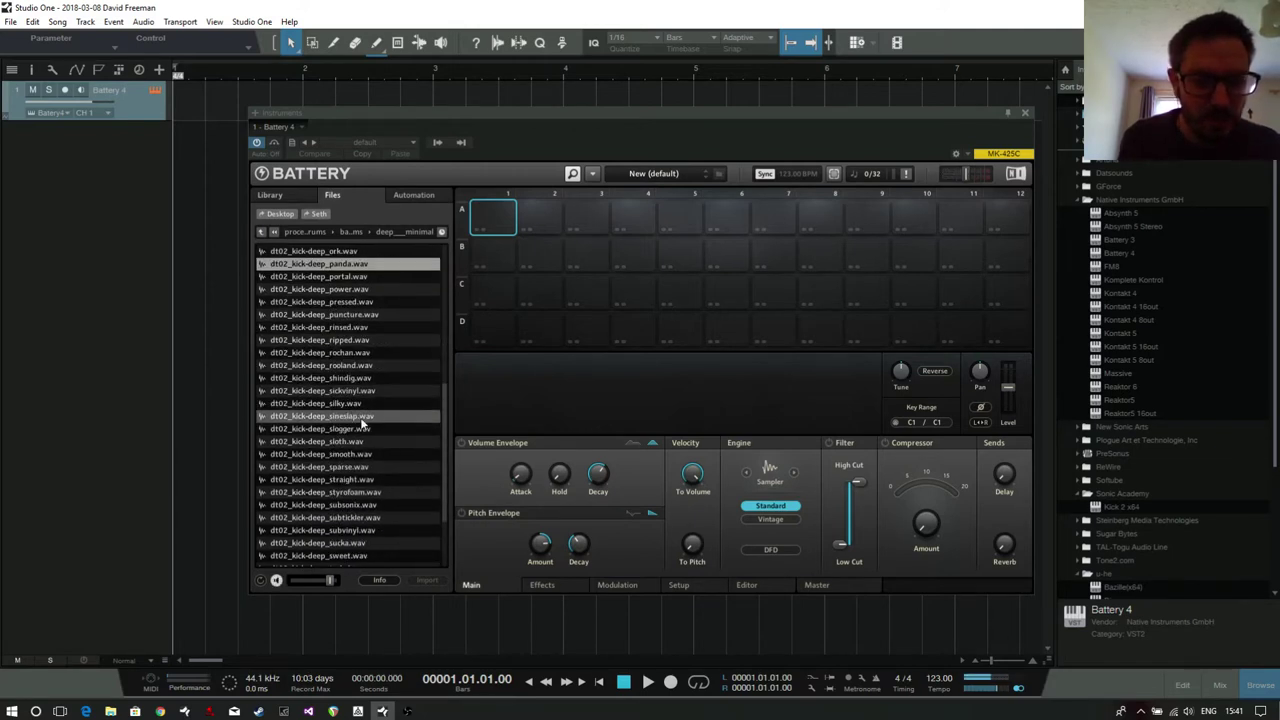
left_click(365, 478)
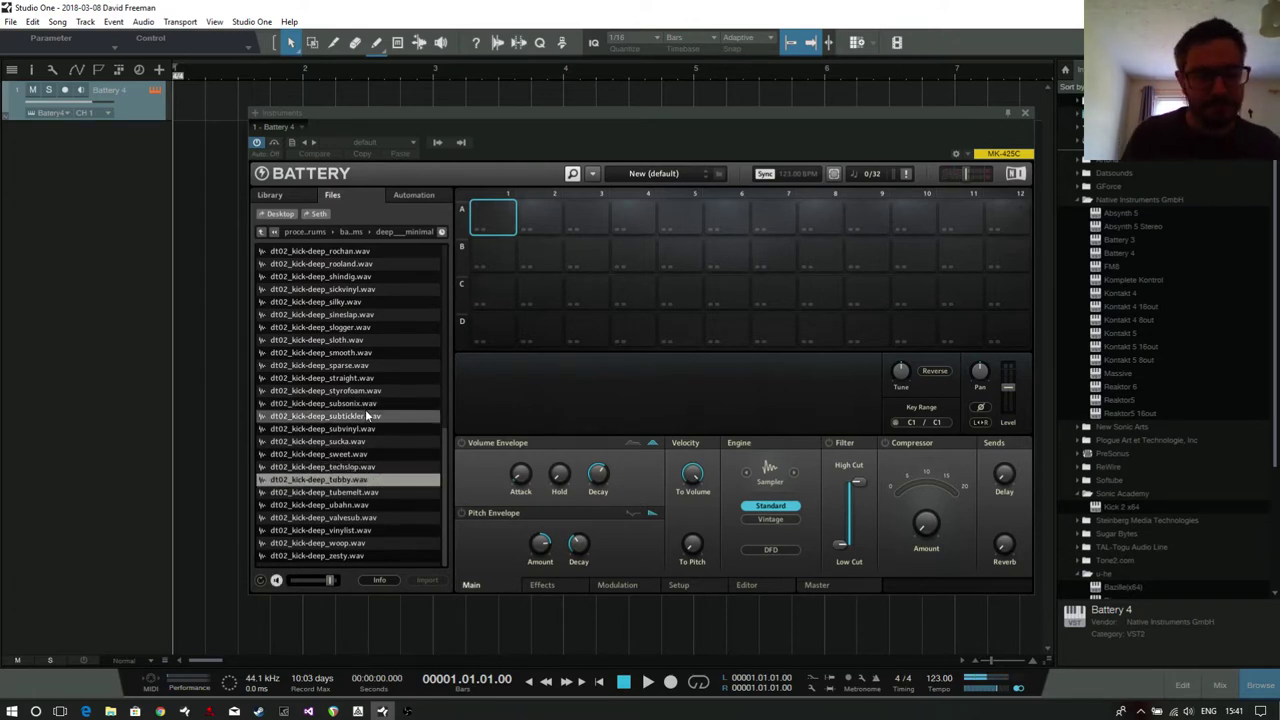
key("Up")
key("Up")
key("Up")
key("Up")
key("Up")
key("Up")
key("Up")
key("Up")
key("Up")
key("Up")
key("Up")
key("Up")
key("Up")
key("Up")
key("Up")
key("Up")
key("Up")
key("Up")
key("Up")
key("Up")
key("Up")
key("Up")
key("Up")
key("Up")
key("Up")
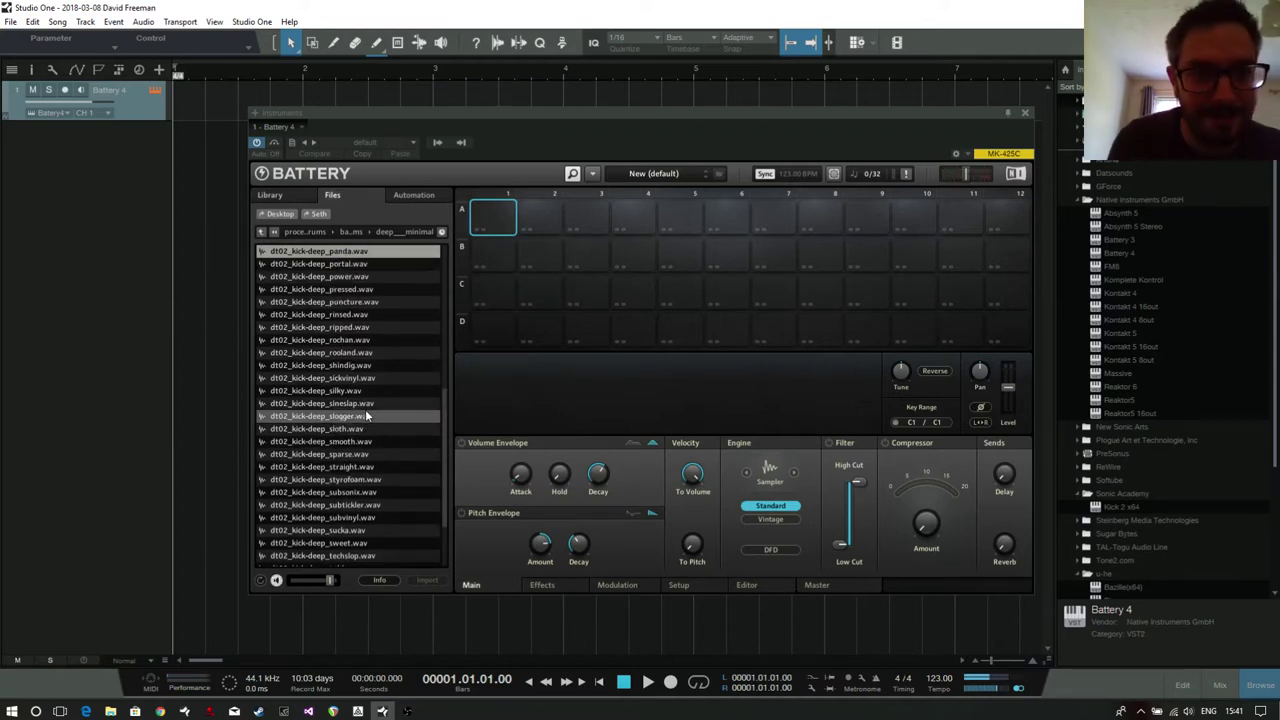
key("Down")
key("Down")
key("Down")
key("Down")
key("Up")
key("Up")
key("Up")
Compare ripped.wav with rochan.wav, then load ripped.wav onto pad A1 and audition it.
key("Down")
key("Down")
key("Down")
key("Down")
key("Down")
key("Down")
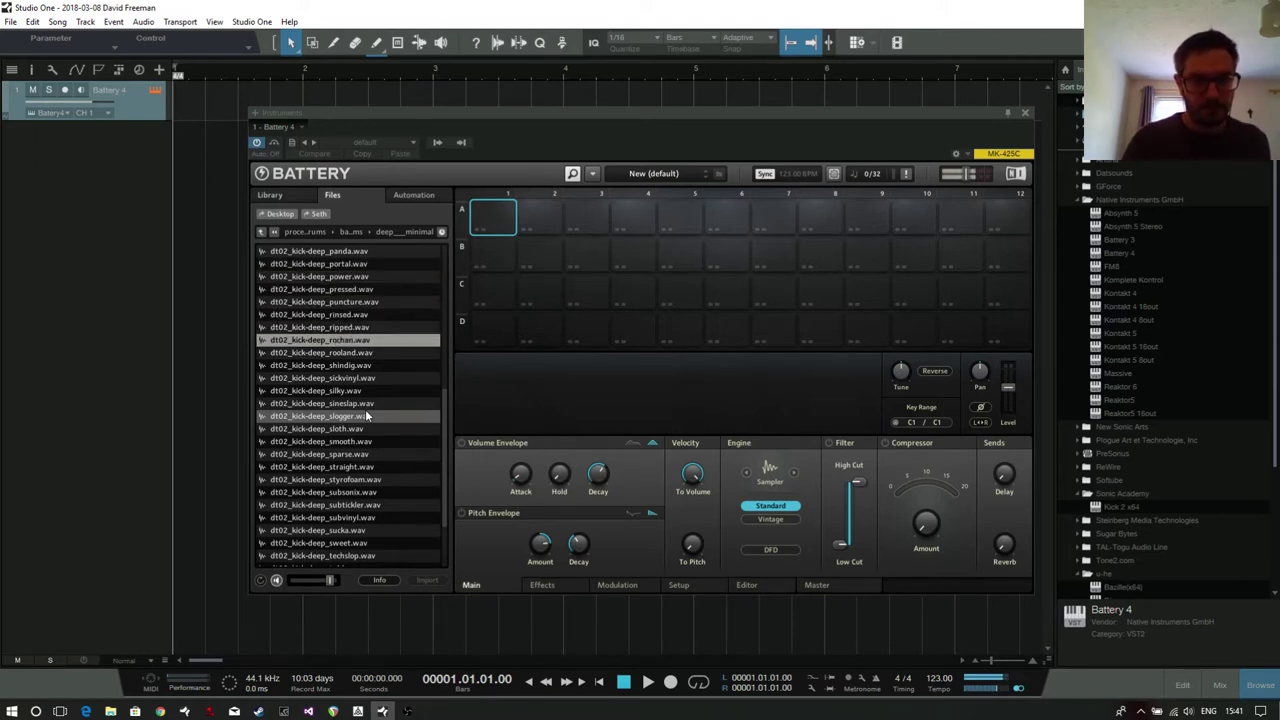
key("Up")
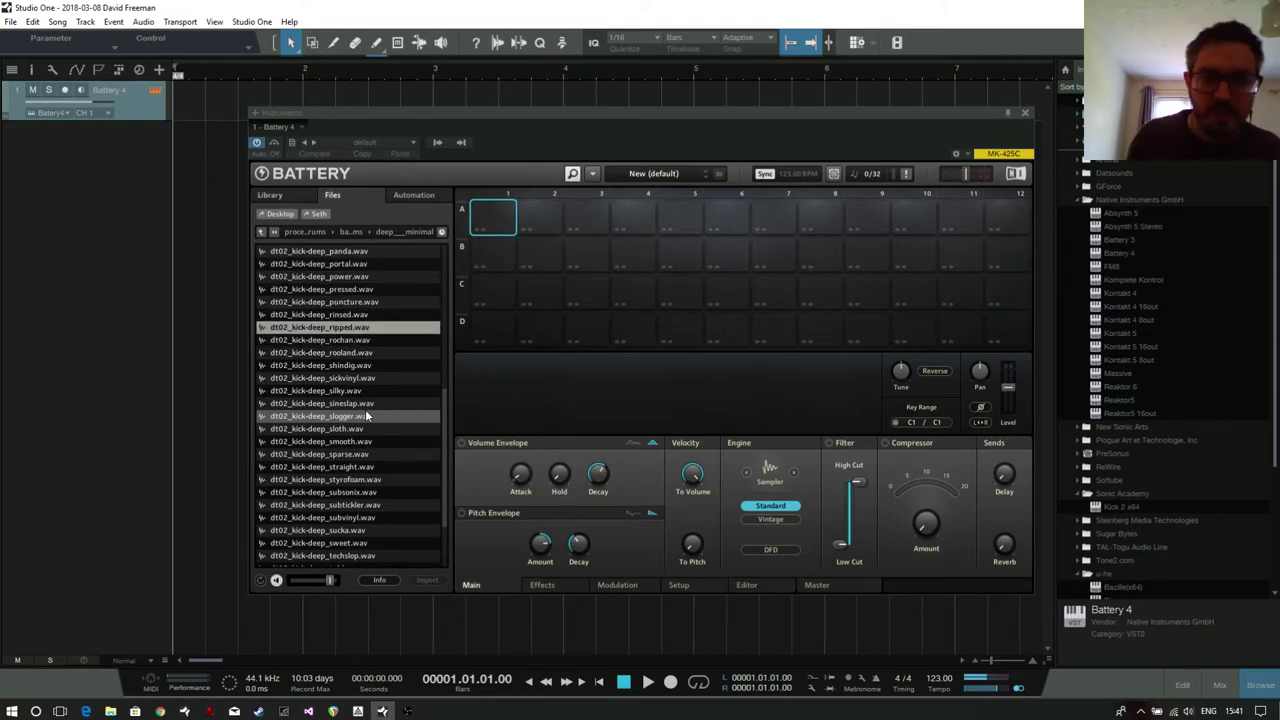
left_click_drag(348, 331, 495, 218)
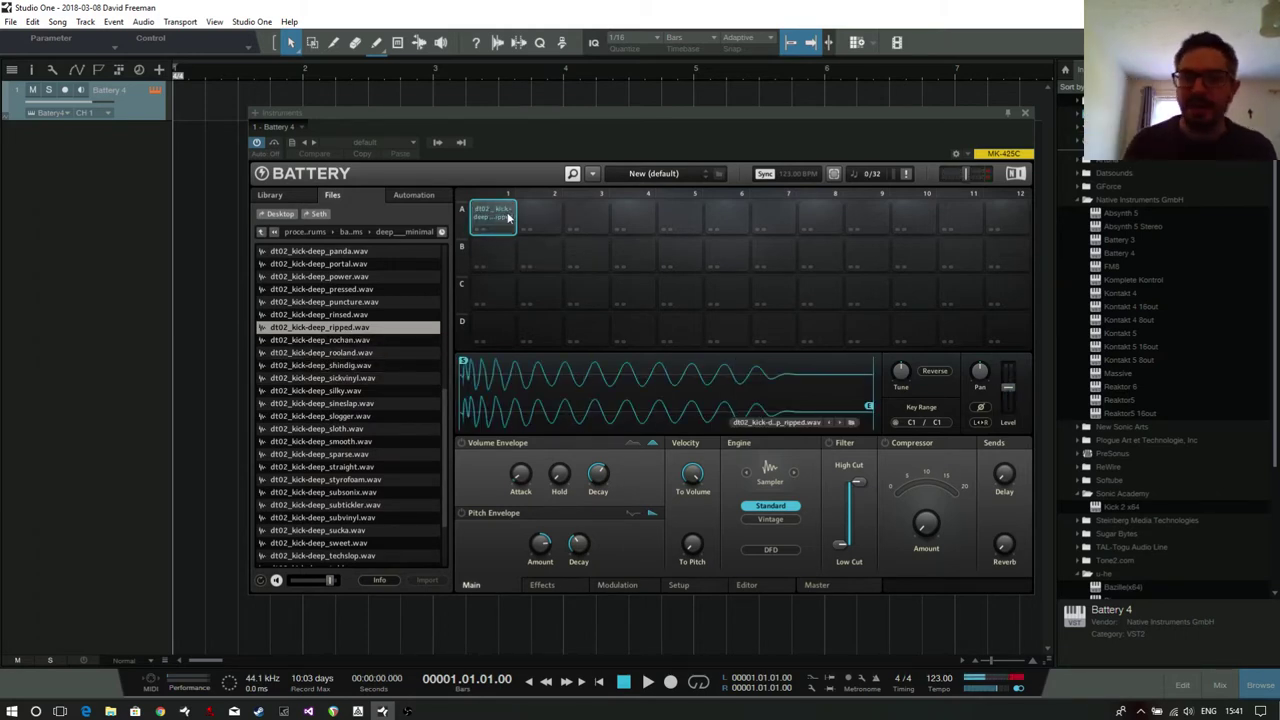
left_click(507, 218)
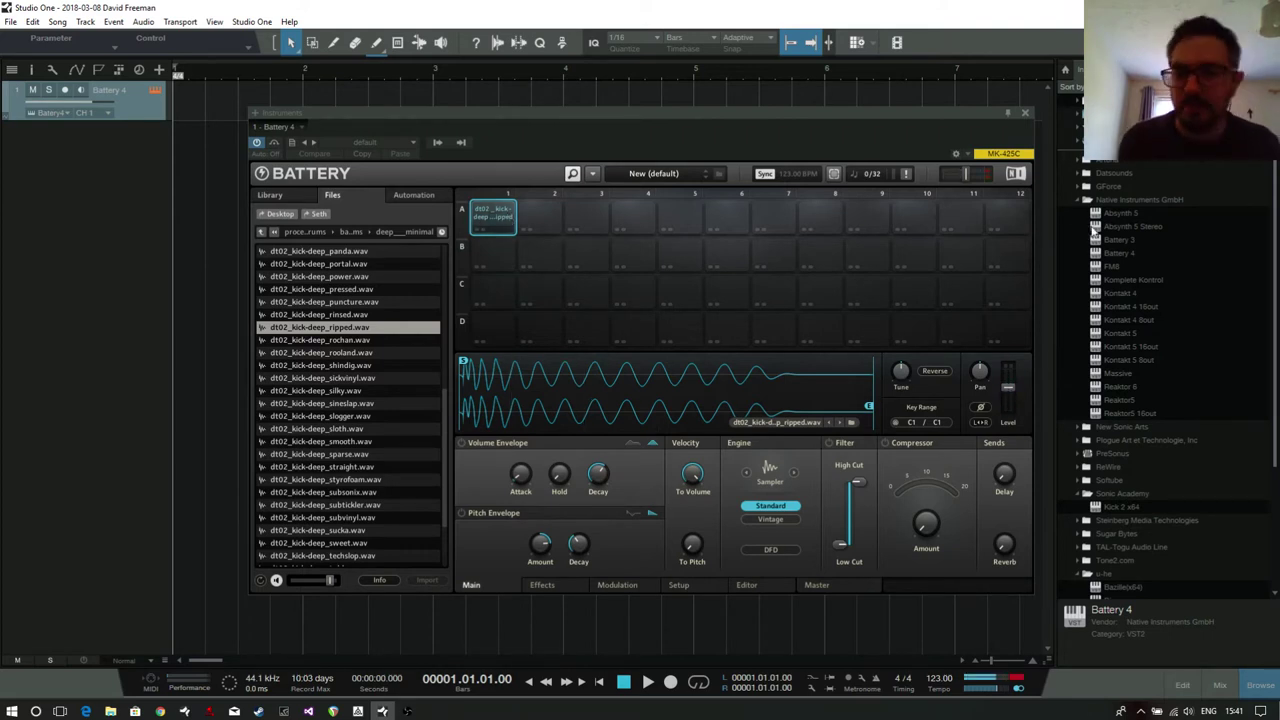
Close the Battery 4 window and paint a one-bar part at bar 1.
left_click(1026, 114)
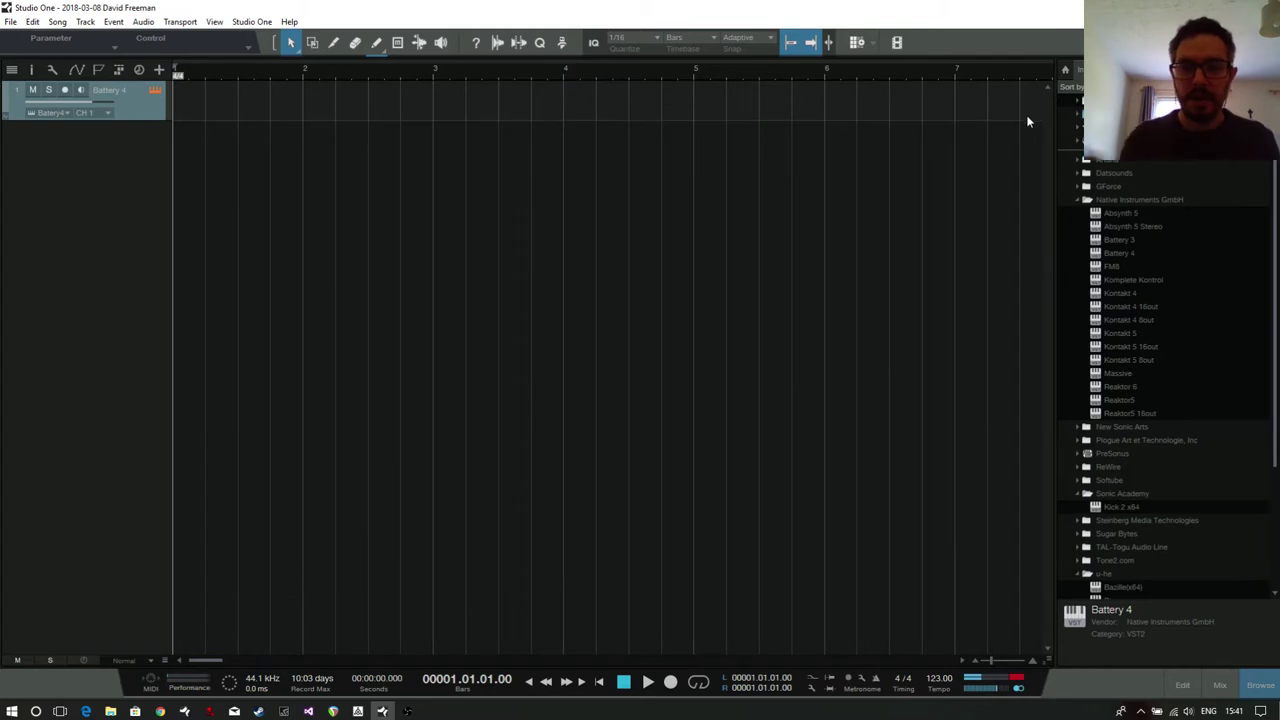
key("F3")
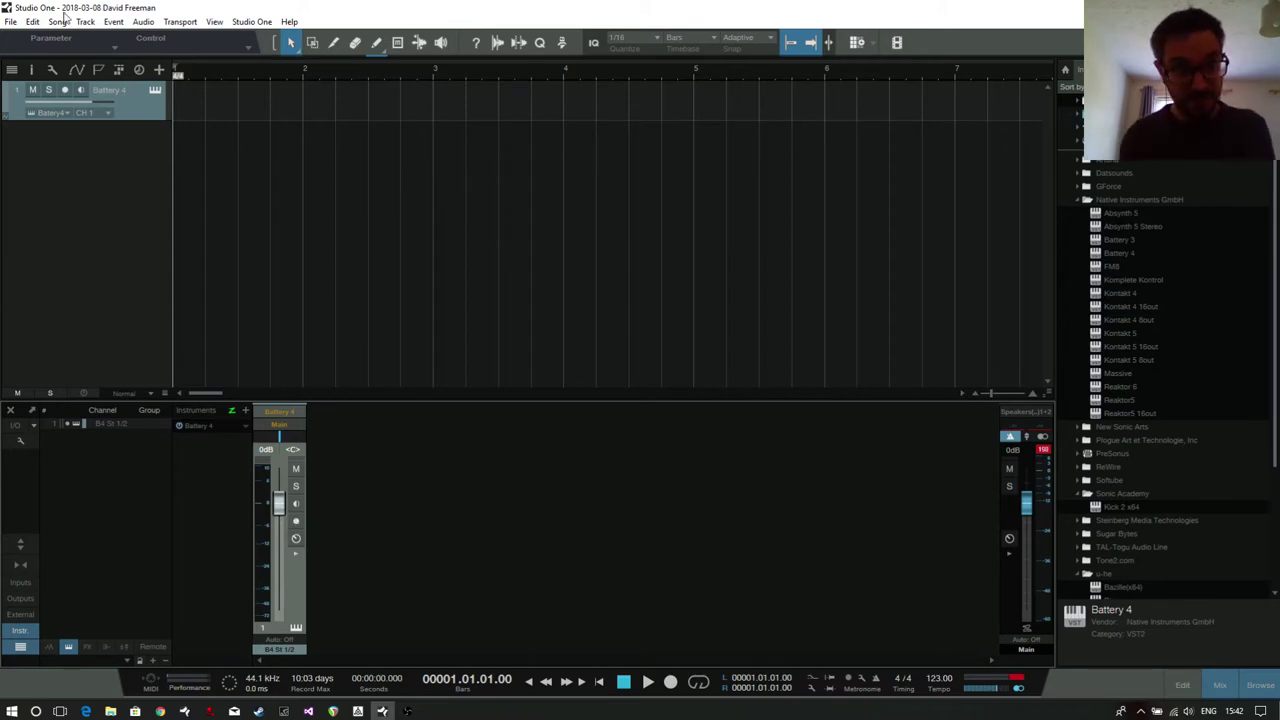
left_click(375, 44)
left_click_drag(179, 90, 303, 92)
left_click(291, 43)
Open the part in an enlarged note editor and add a C1 kick note at the bar start.
double_click(270, 93)
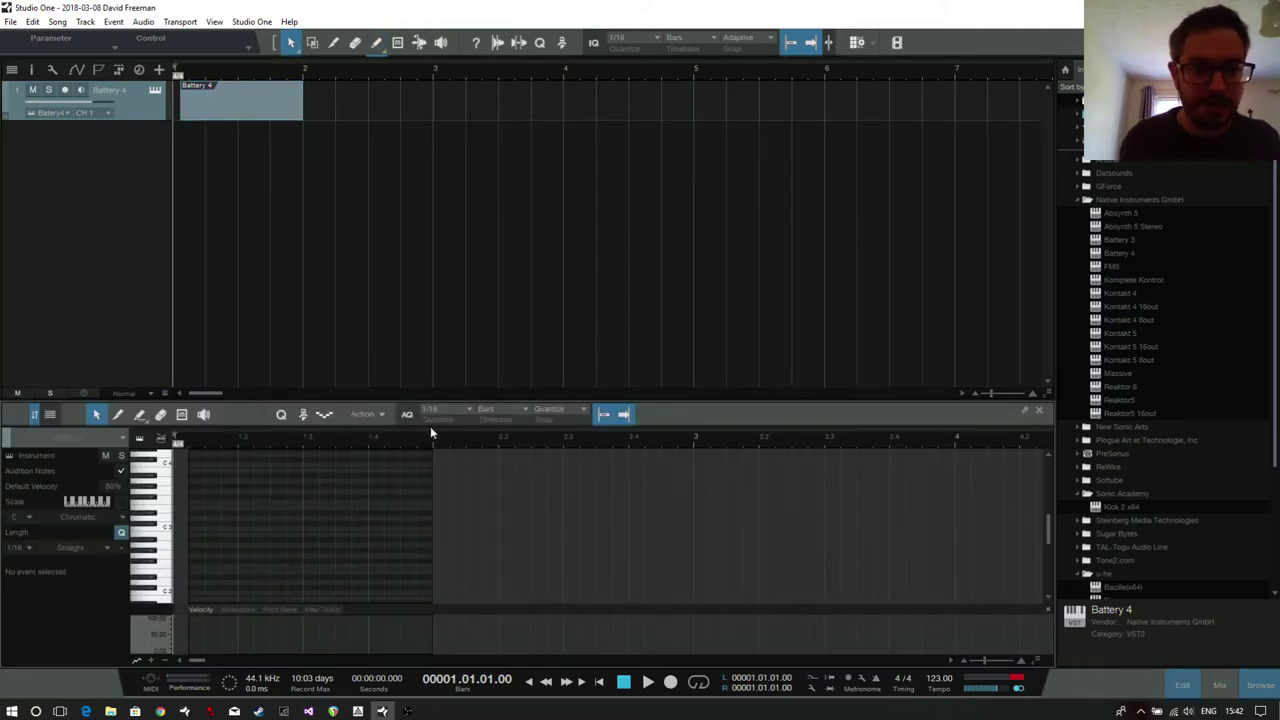
left_click_drag(420, 400, 477, 177)
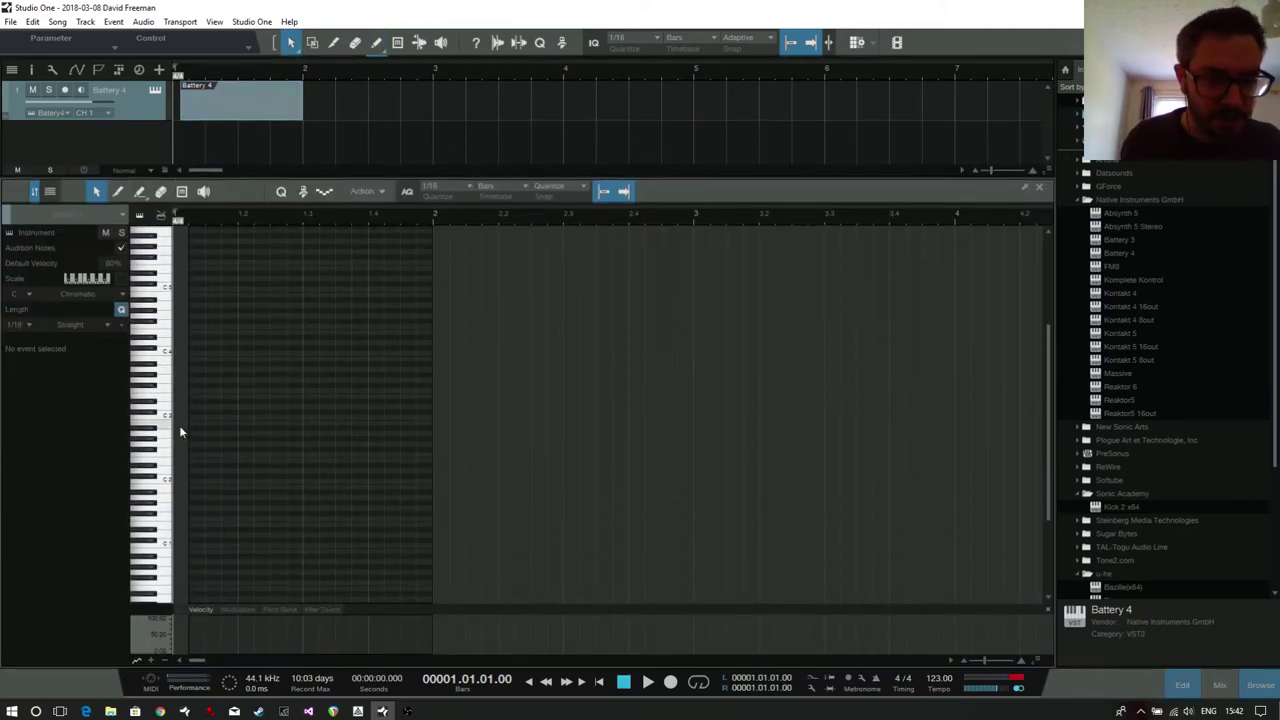
left_click_drag(168, 422, 164, 547)
left_click(194, 545)
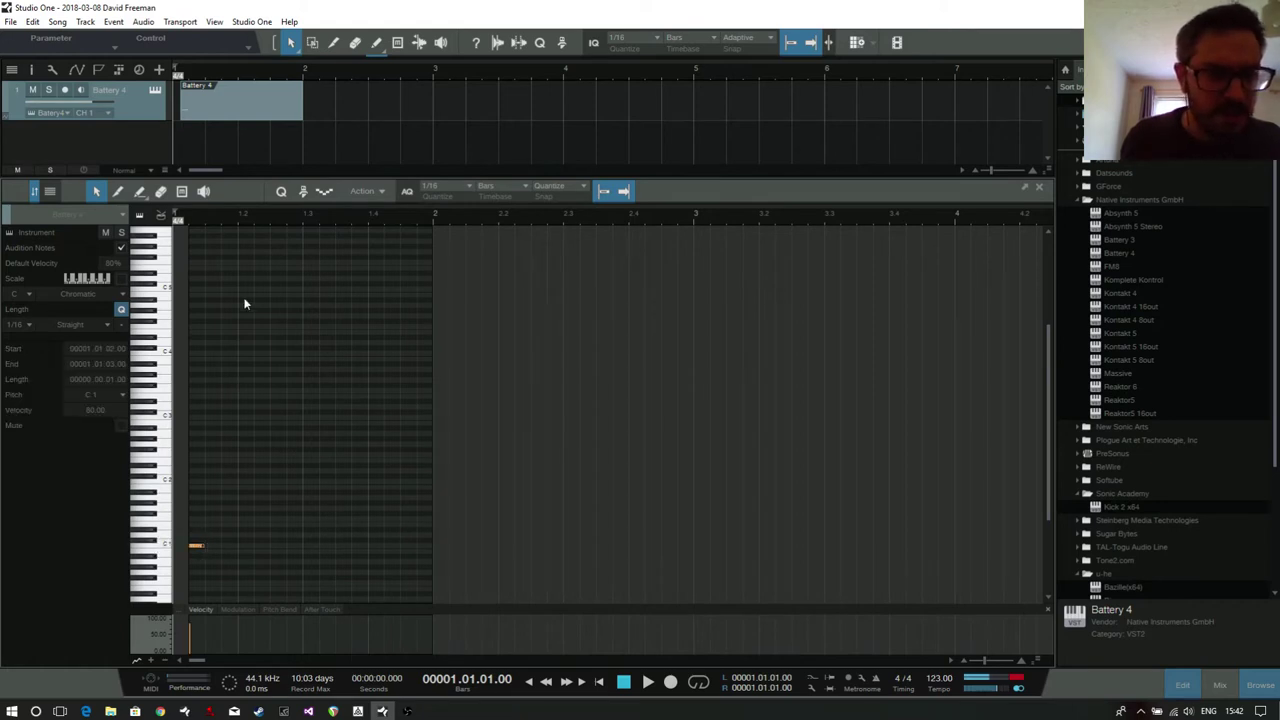
Duplicate the C1 note onto beats 2, 3 and 4, then select all four notes.
left_click(180, 112)
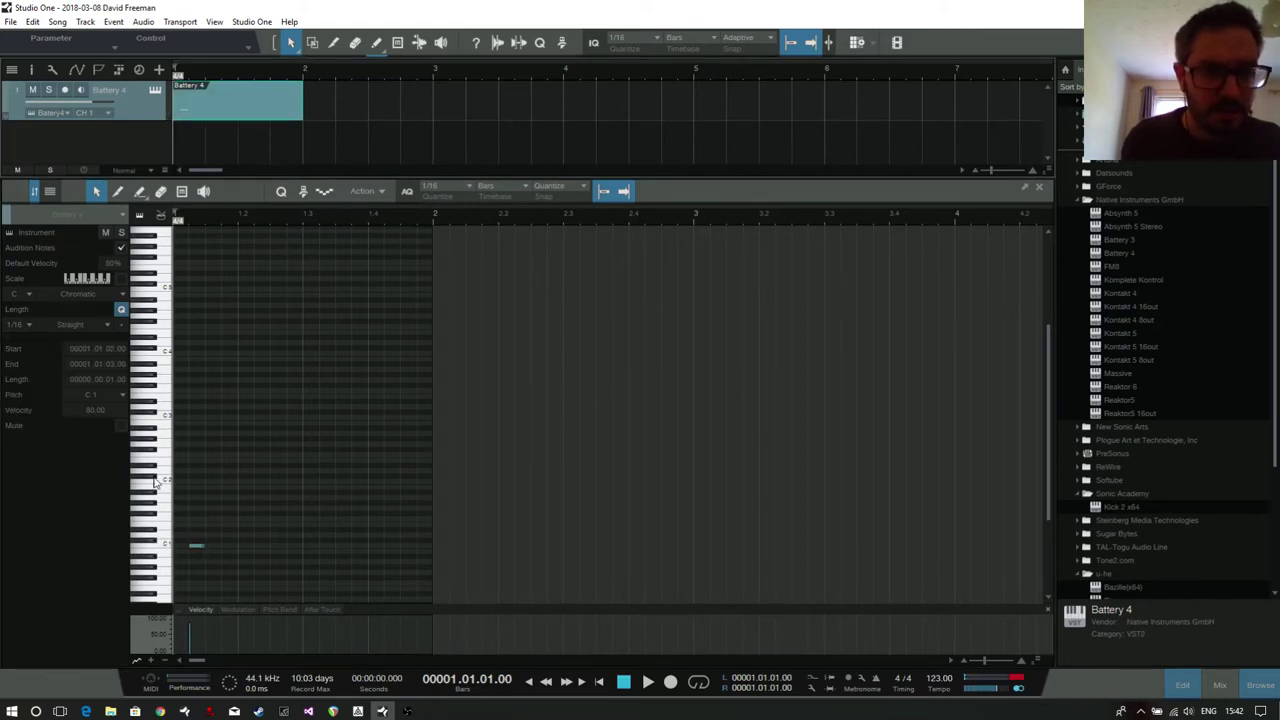
left_click(197, 548)
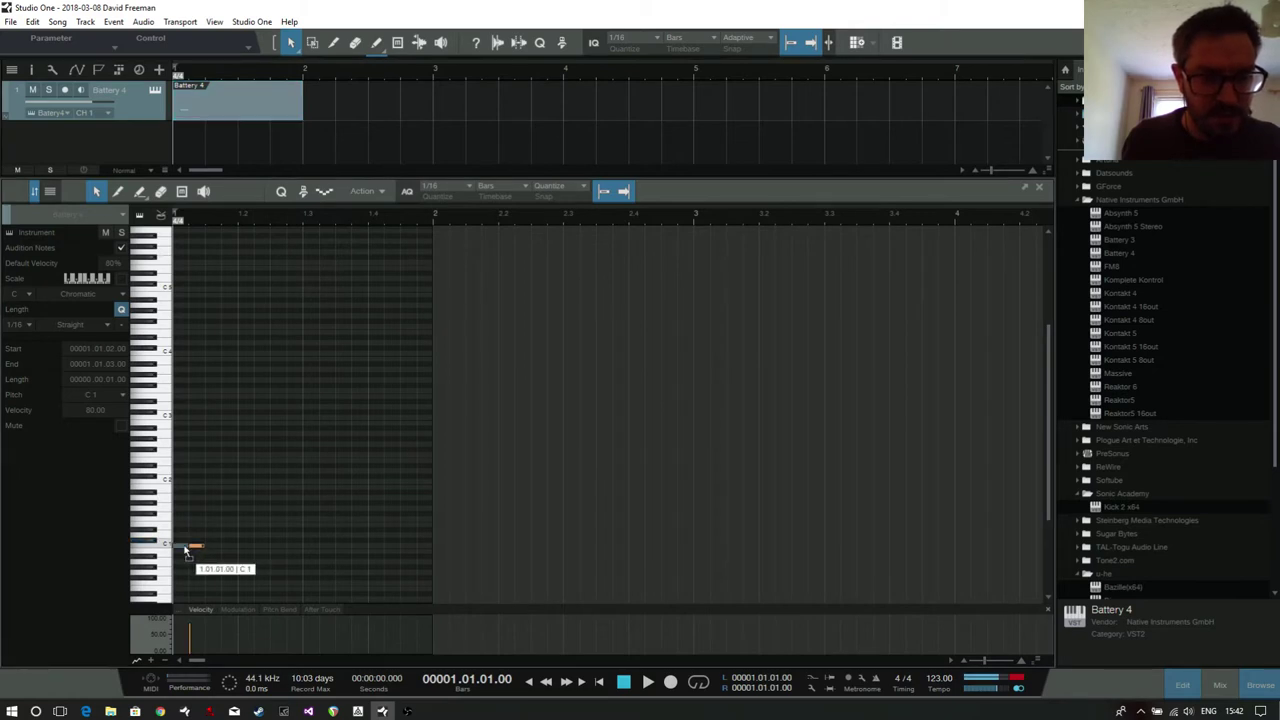
key("d")
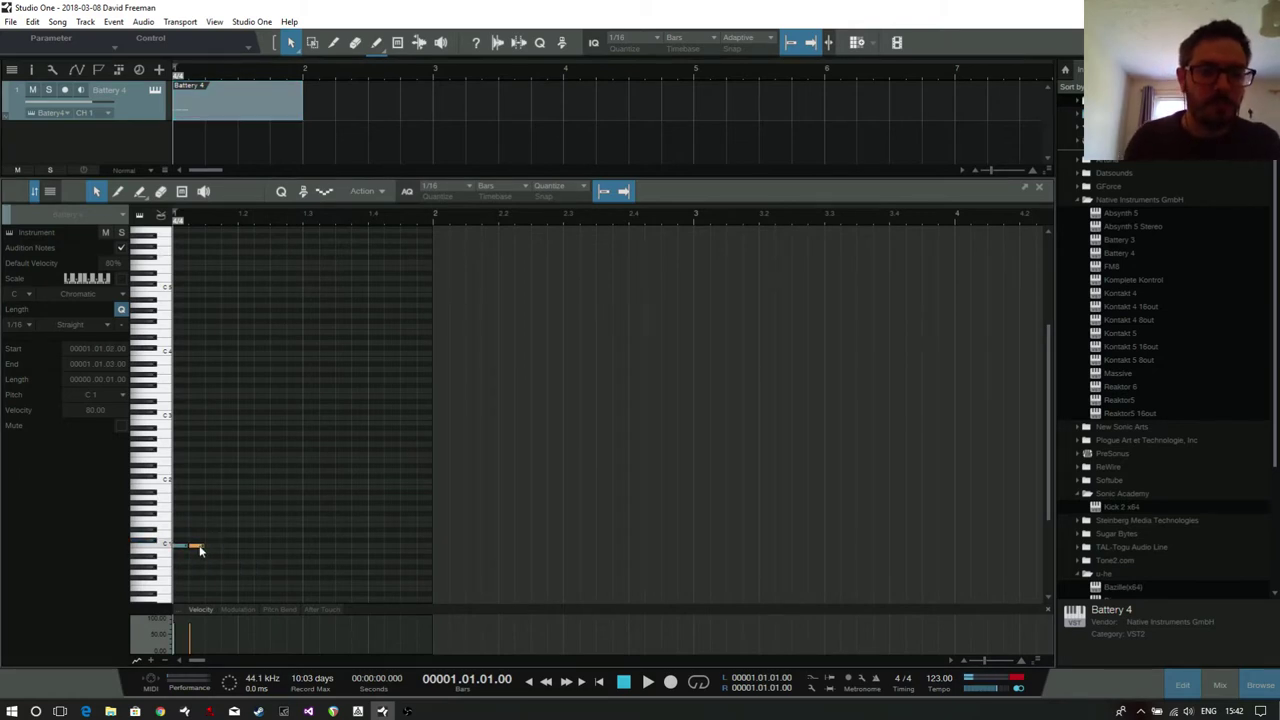
left_click_drag(200, 550, 172, 540)
key("d")
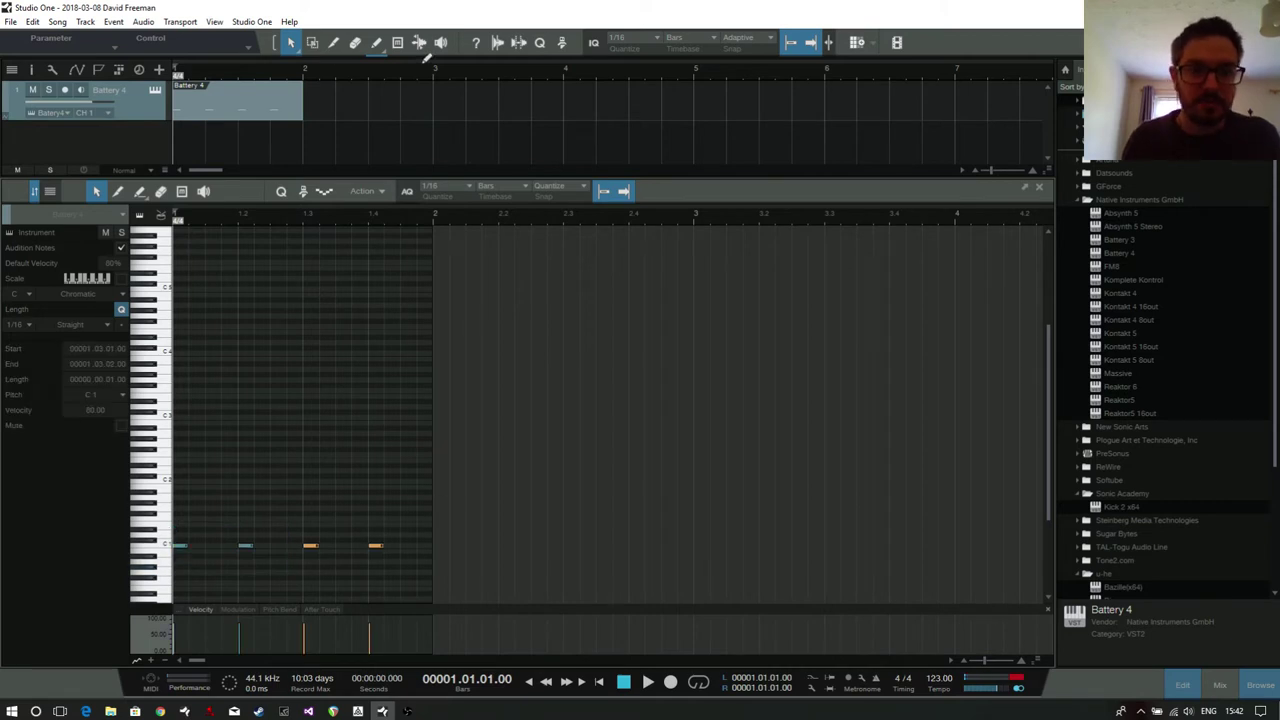
left_click(240, 100)
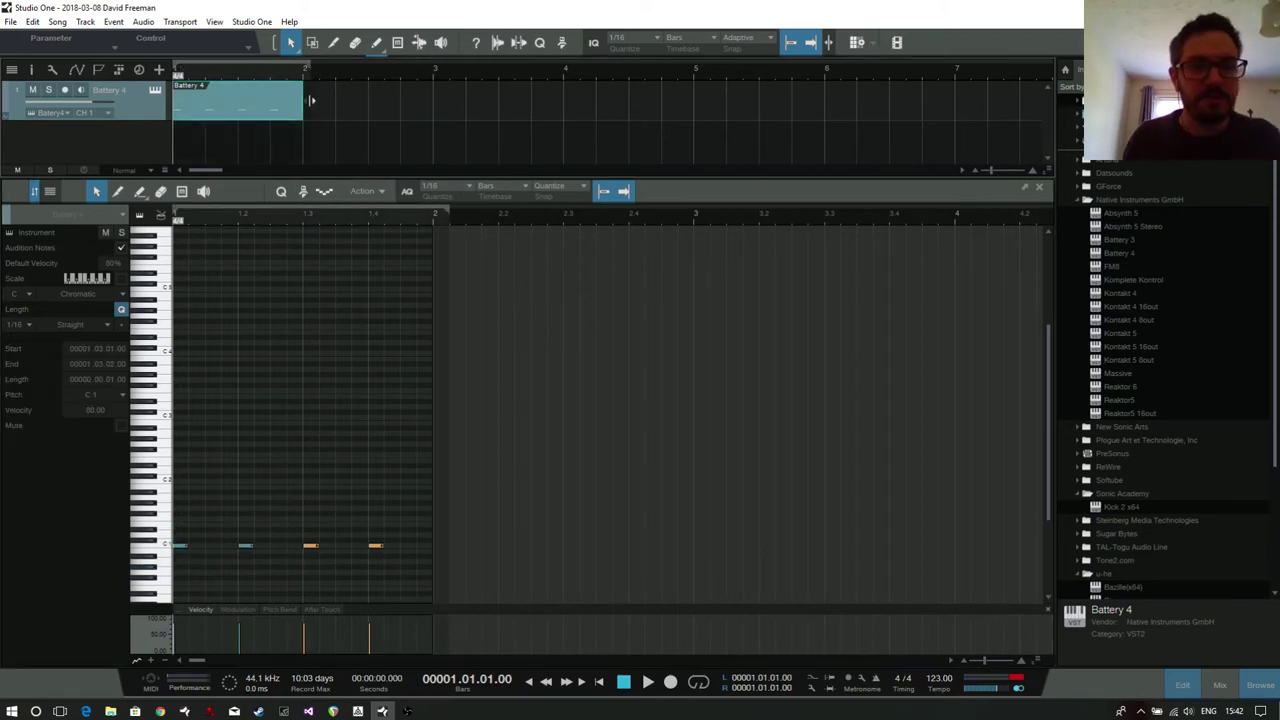
left_click_drag(396, 566, 172, 460)
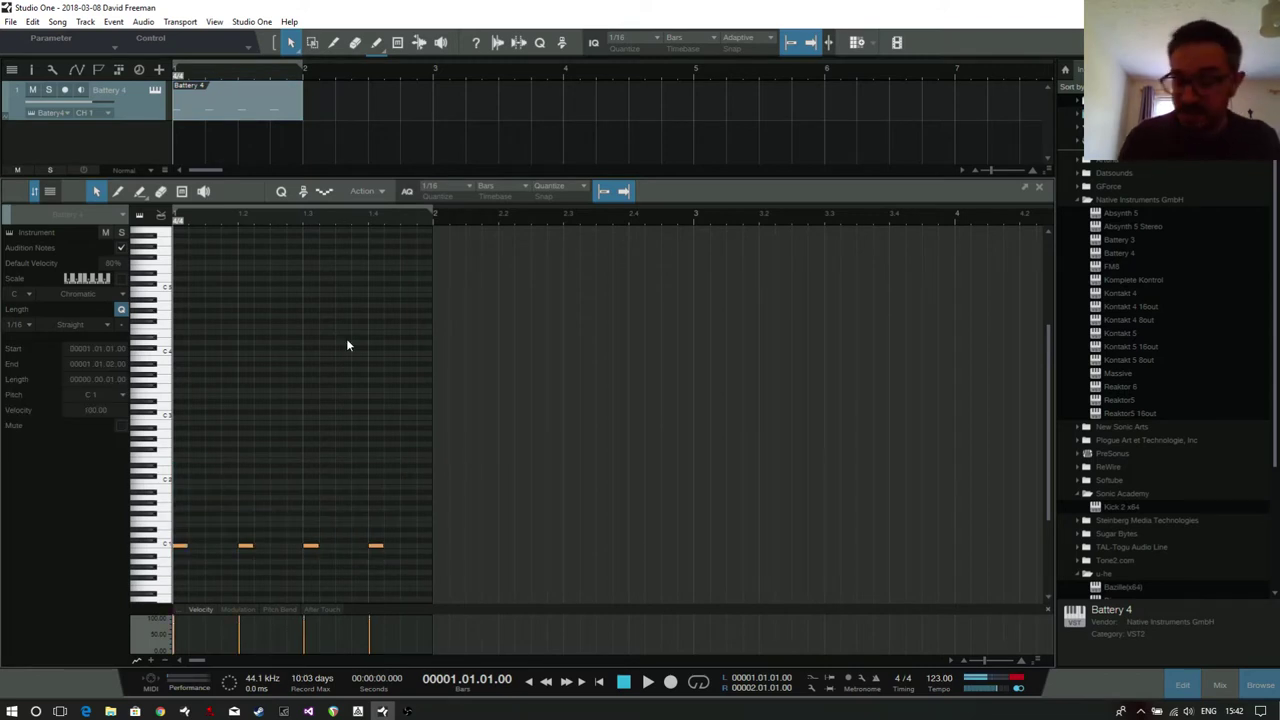
With the console showing, pull the Battery 4 fader down during playback.
key("space")
key("F3")
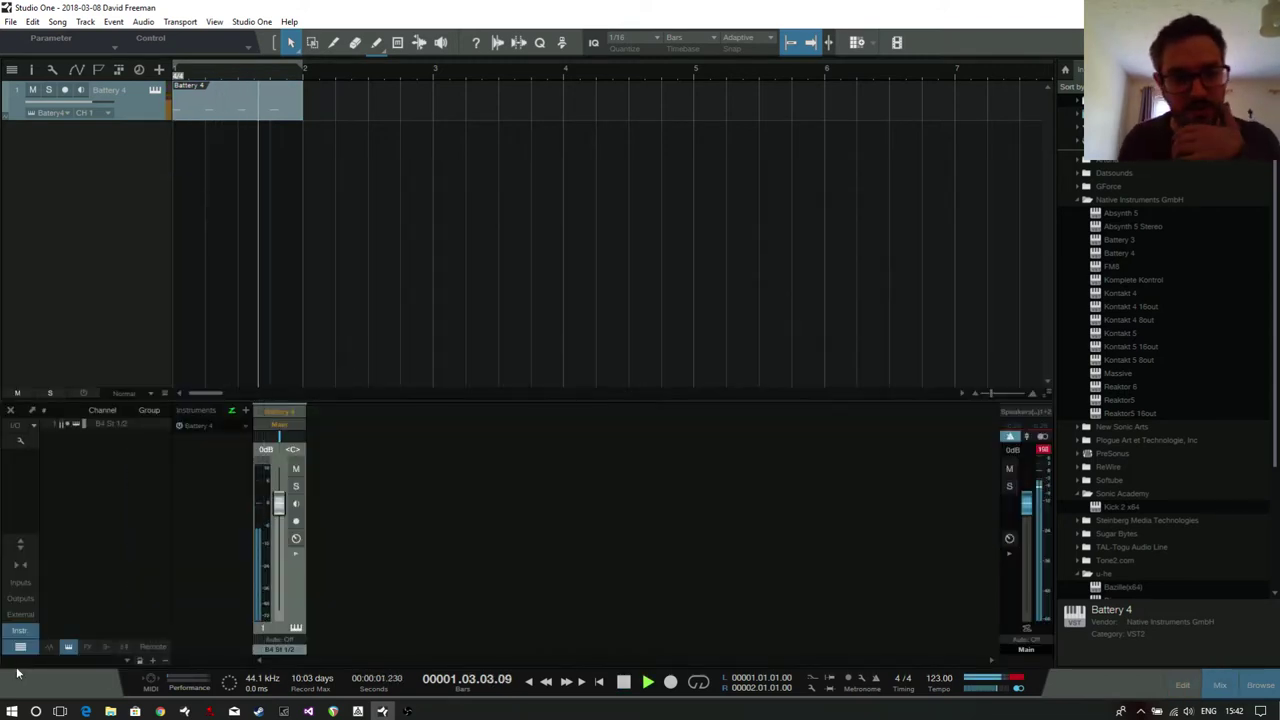
left_click_drag(279, 503, 280, 556)
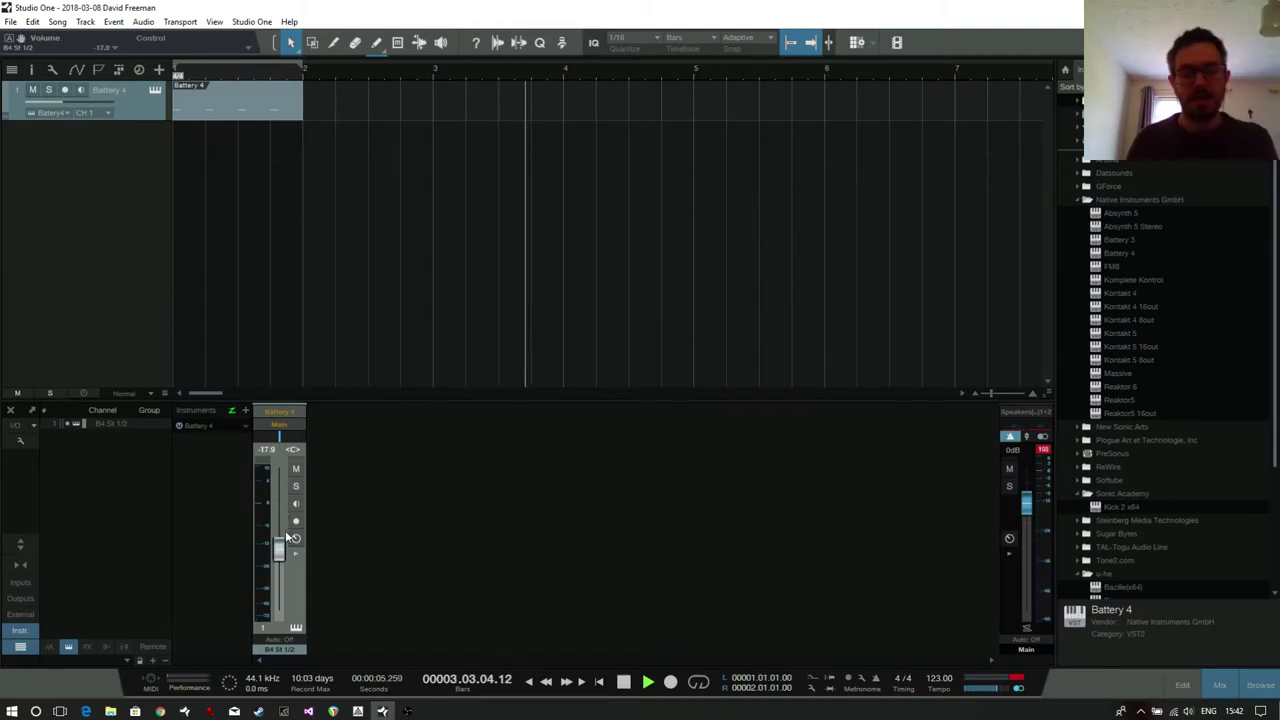
key("space")
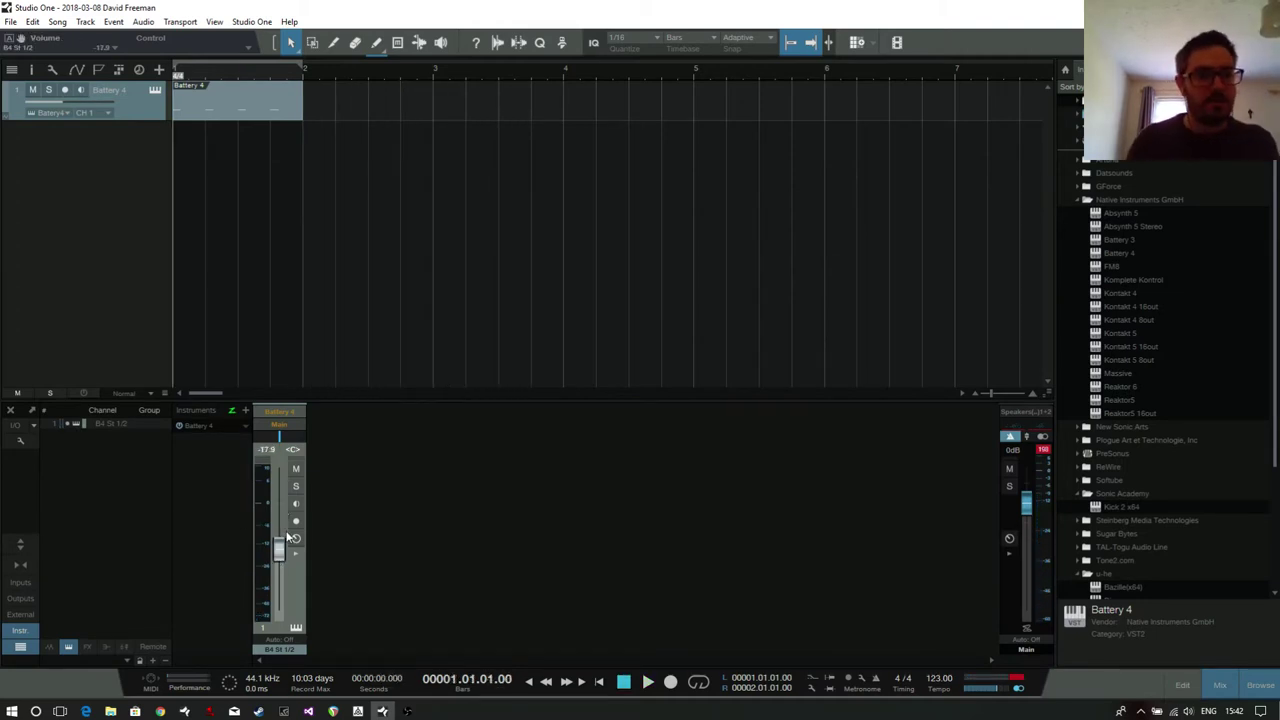
Enable looping, play, set the Battery 4 fader to -11.1 dB and reveal its insert slots.
left_click(697, 684)
key("space")
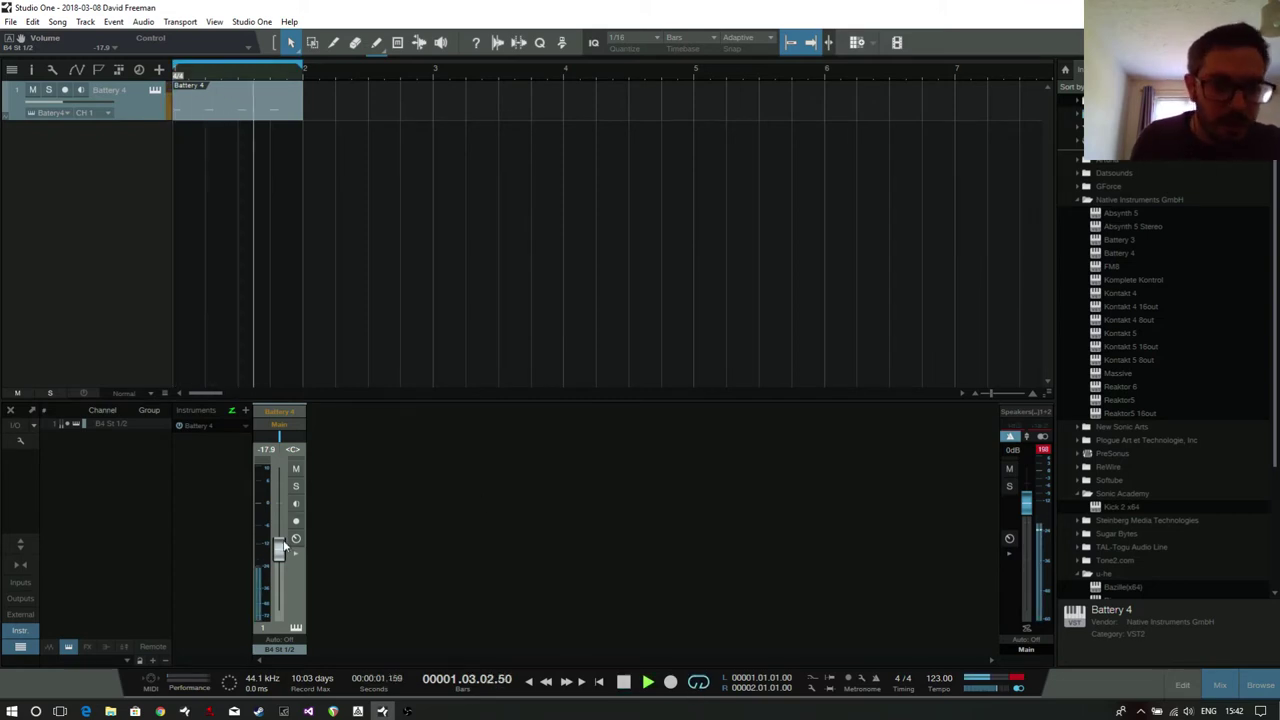
scroll(282, 545, "up", 5)
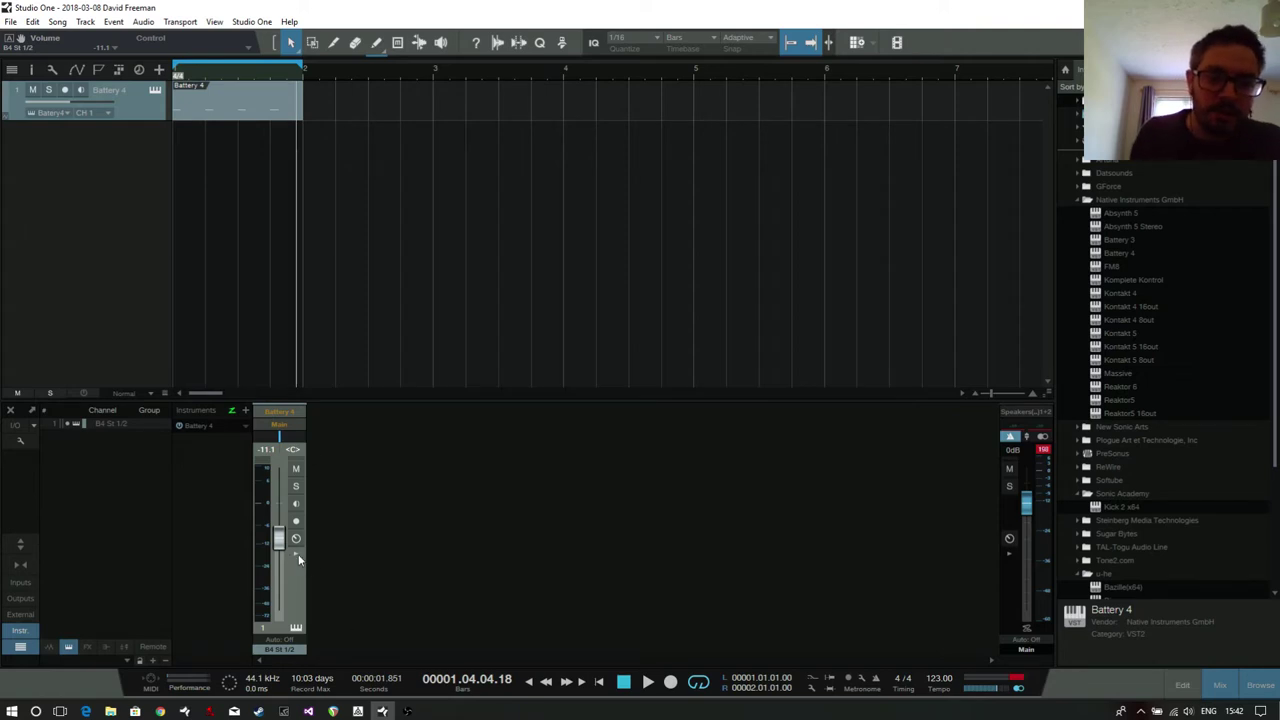
left_click(297, 554)
Insert the SPAN analyser from the effects list on the Battery 4 channel.
left_click(371, 412)
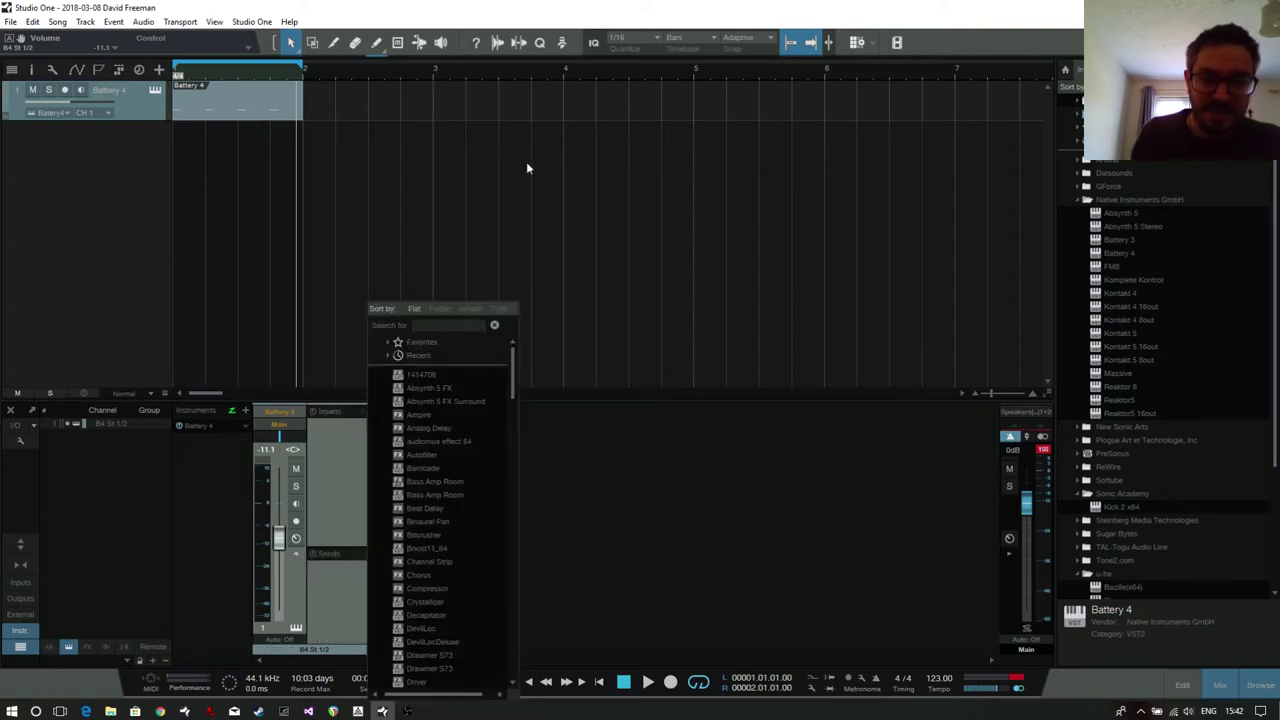
scroll(472, 491, "down", 10)
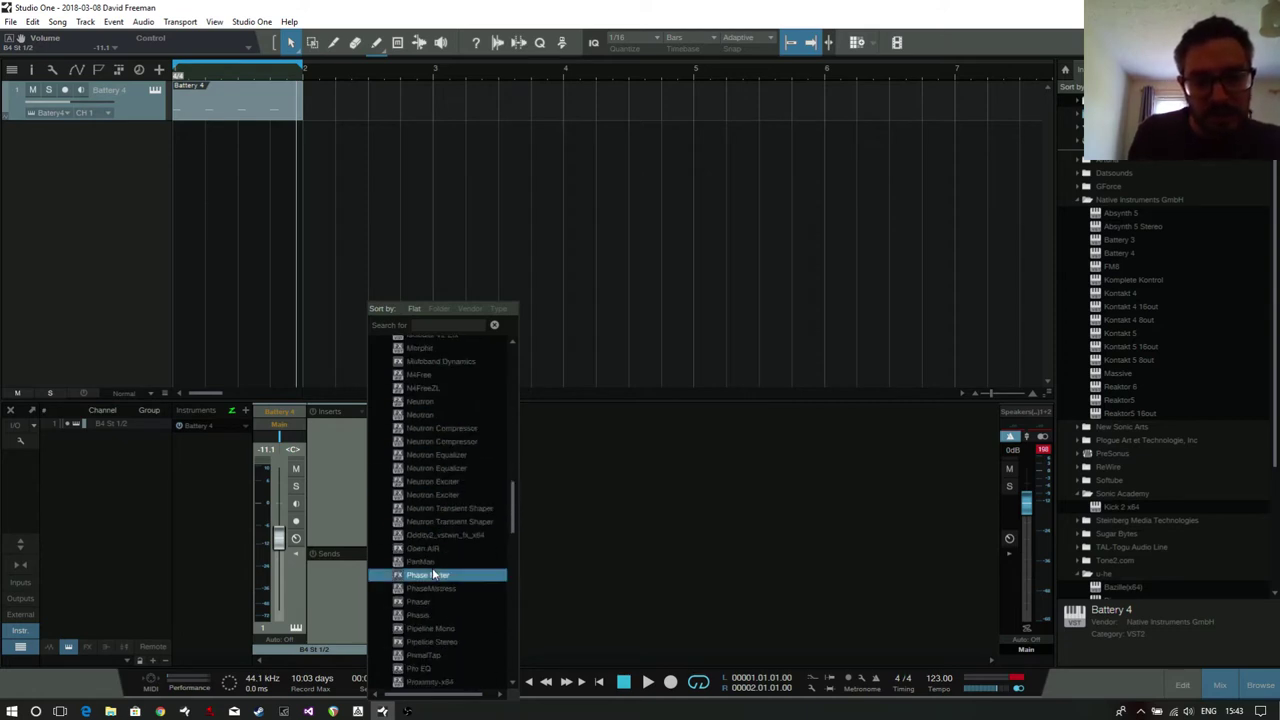
scroll(440, 580, "down", 5)
scroll(440, 580, "down", 3)
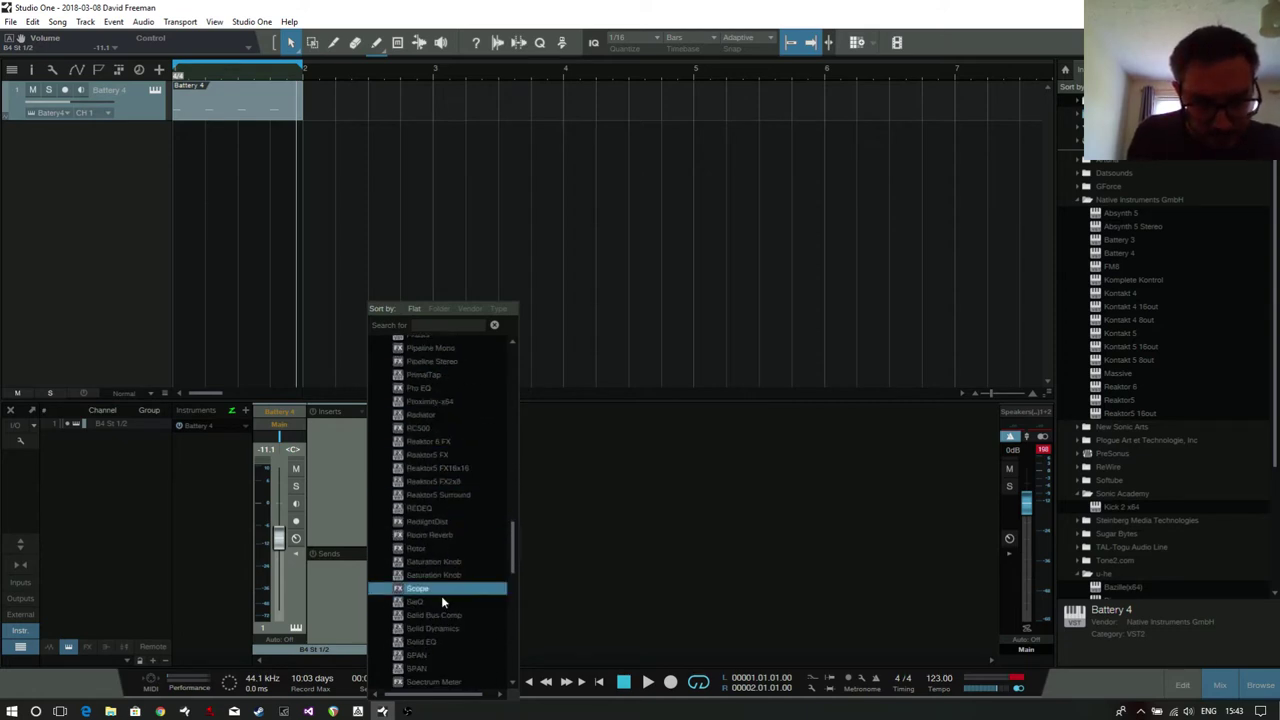
scroll(430, 560, "down", 3)
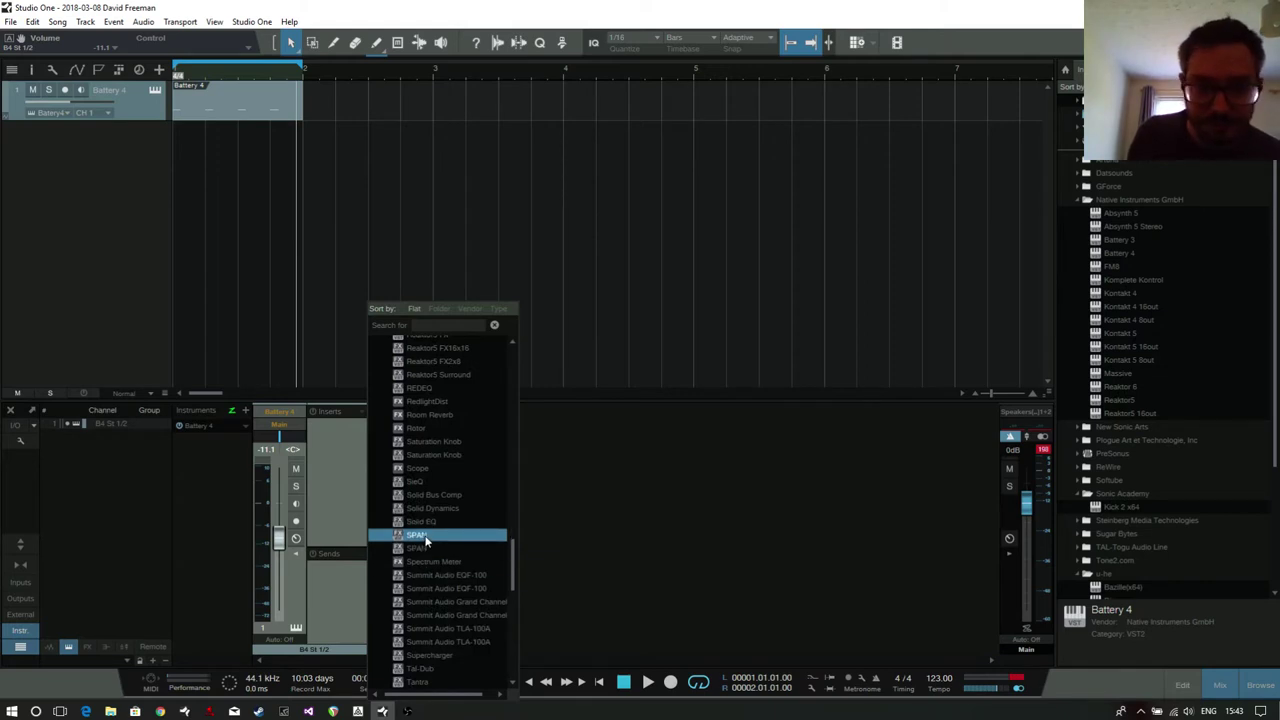
left_click(425, 538)
Play the loop and set SPAN to 93.8 overlap, 16384 block size and longer averaging, then close it.
key("space")
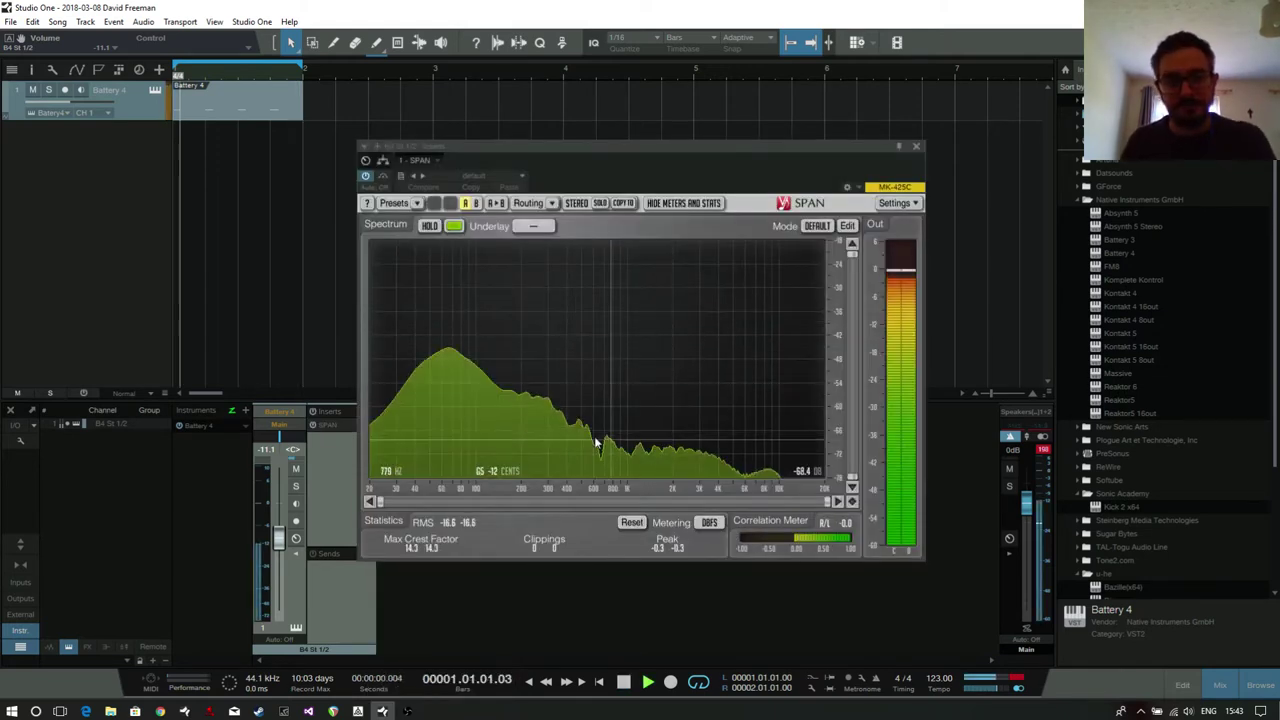
left_click(847, 225)
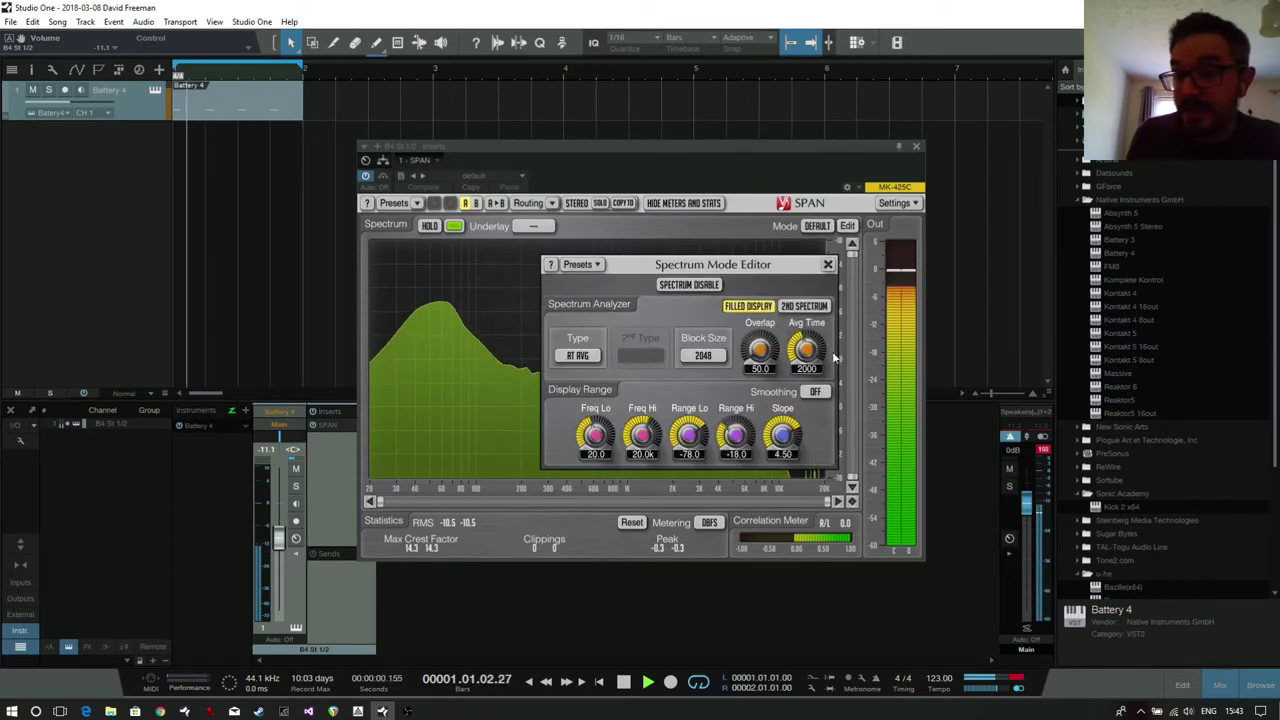
left_click_drag(759, 350, 759, 315)
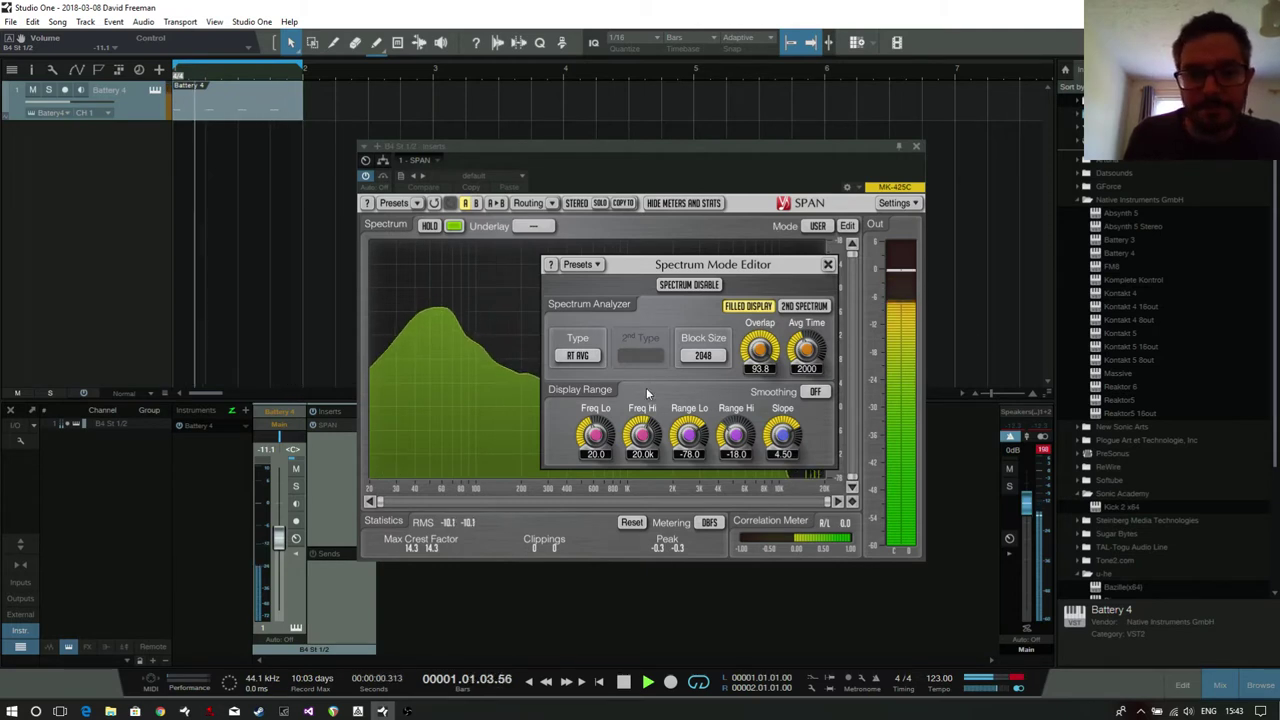
left_click(703, 355)
left_click(703, 434)
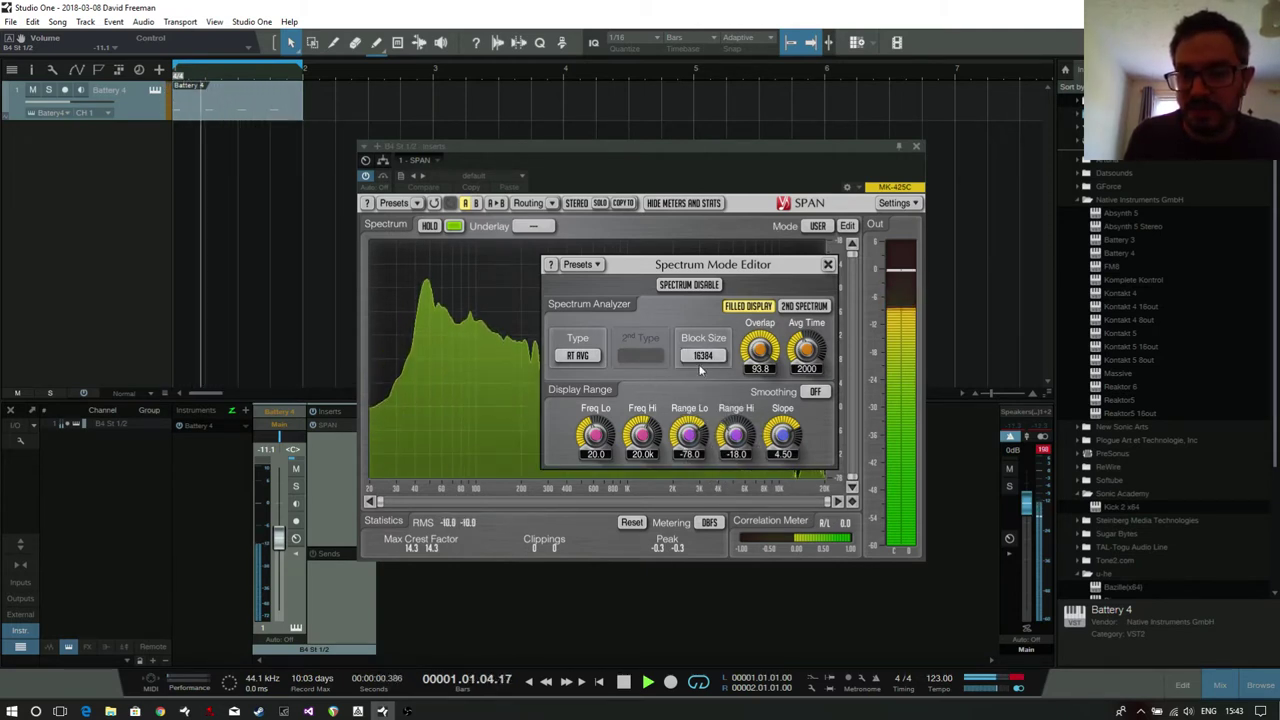
mouse_move(806, 349)
left_mouse_down()
mouse_move(806, 320)
mouse_move(806, 380)
mouse_move(806, 368)
left_mouse_up()
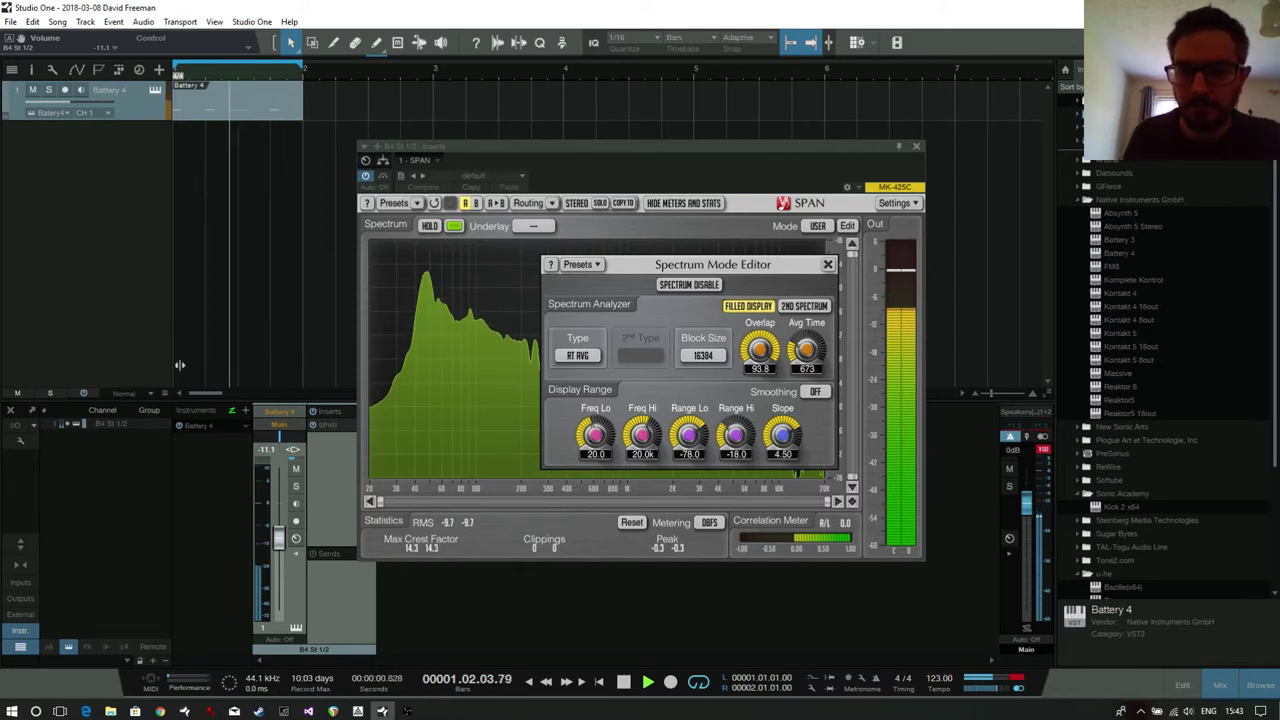
left_click(828, 264)
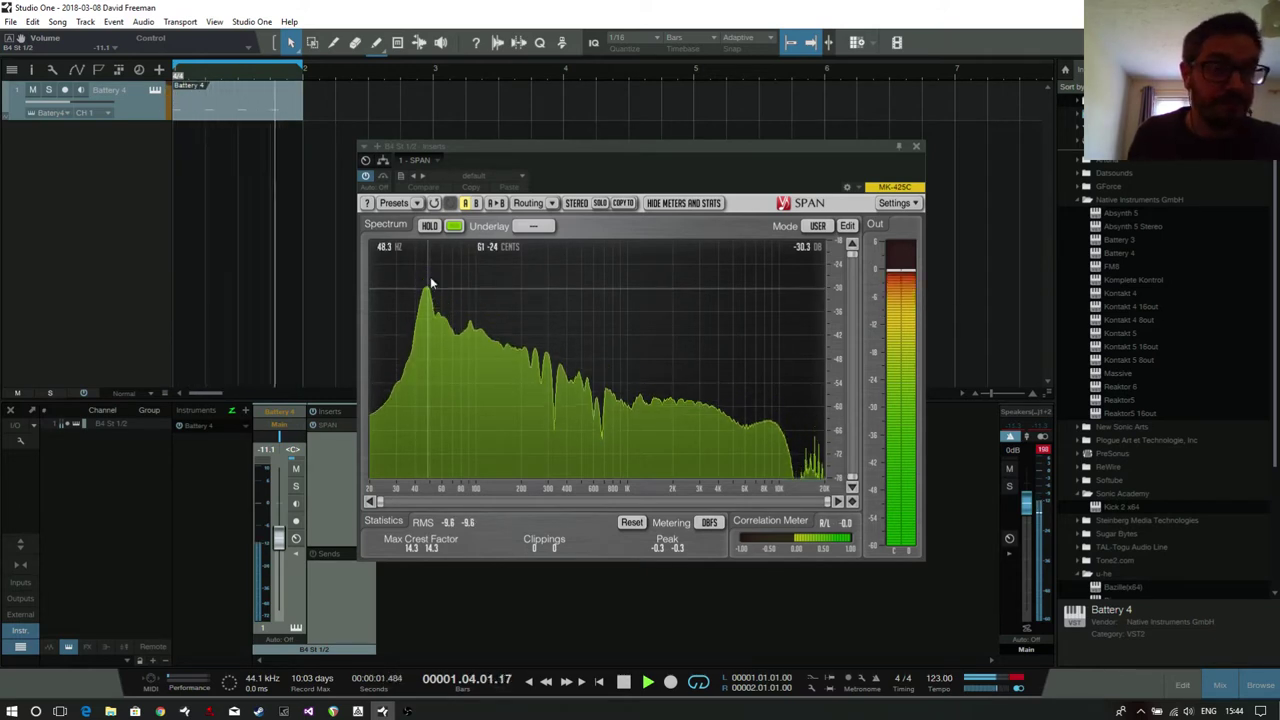
left_click(915, 146)
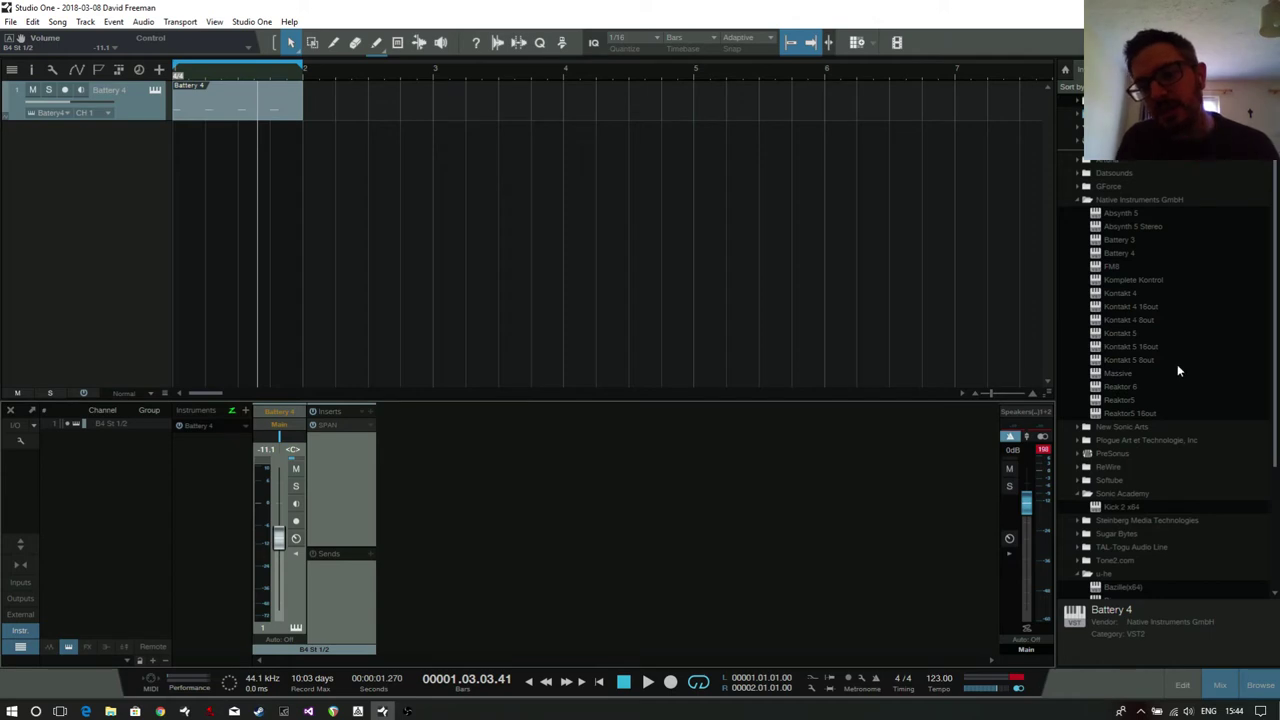
Add Reaktor 6 as a new instrument track and go to File in its main menu.
left_click_drag(1138, 389, 337, 175)
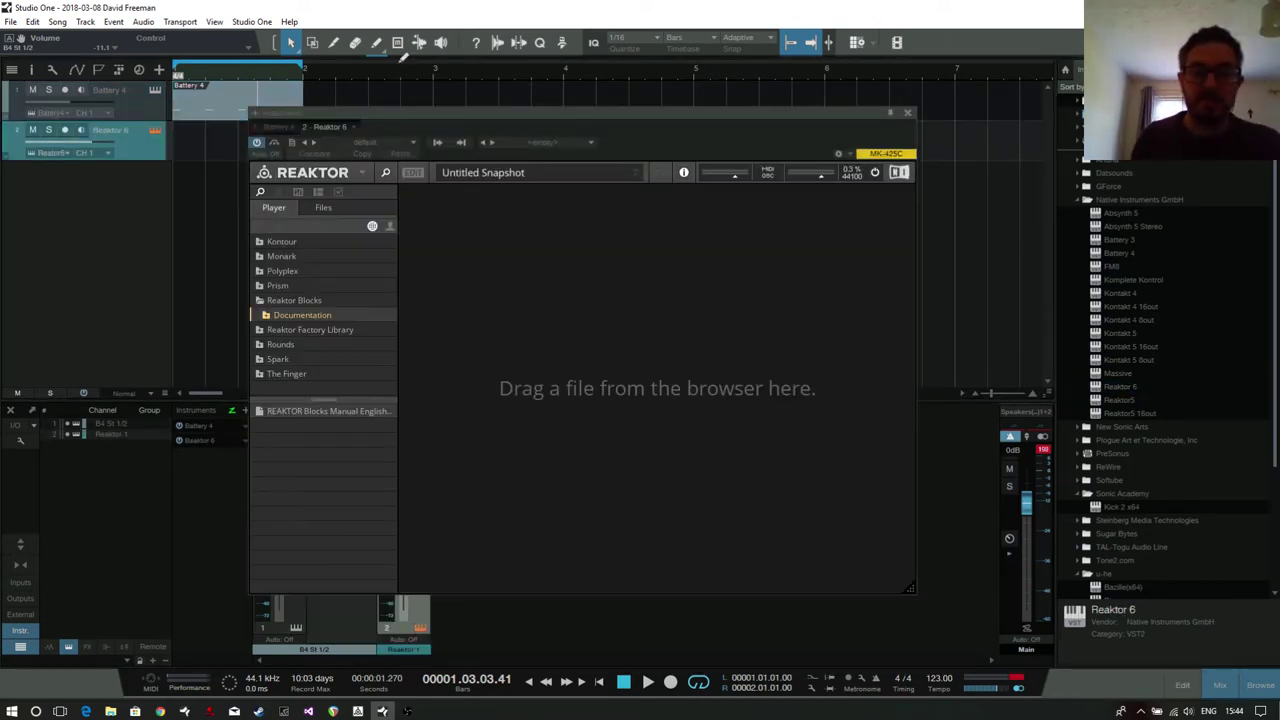
left_click(362, 173)
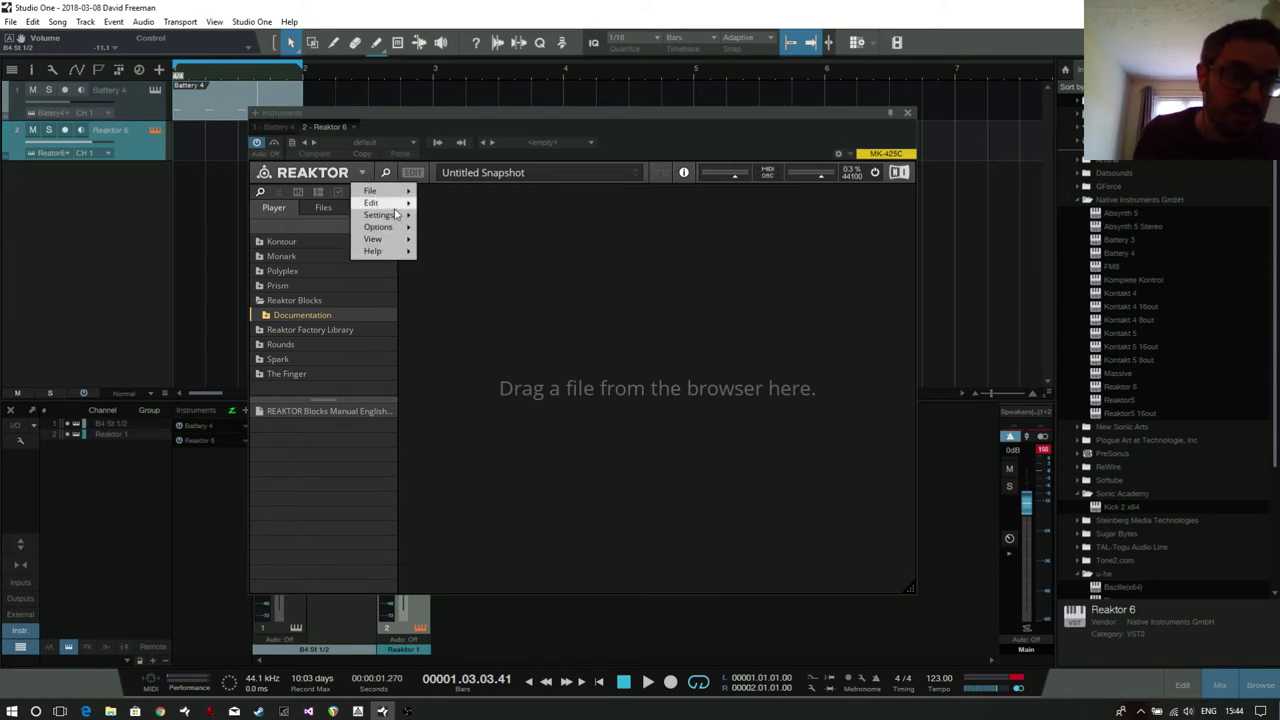
mouse_move(390, 194)
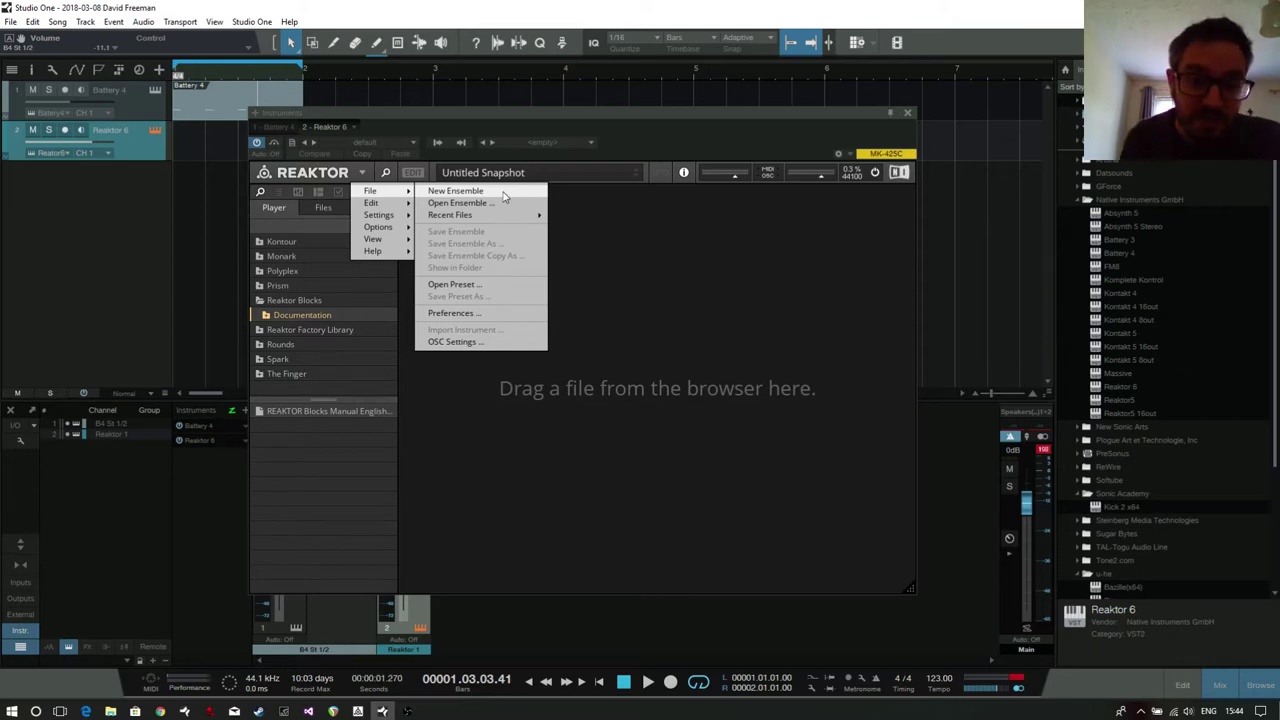
Create a new ensemble, enlarge the structure view and move the Out module to its right edge.
key("Return")
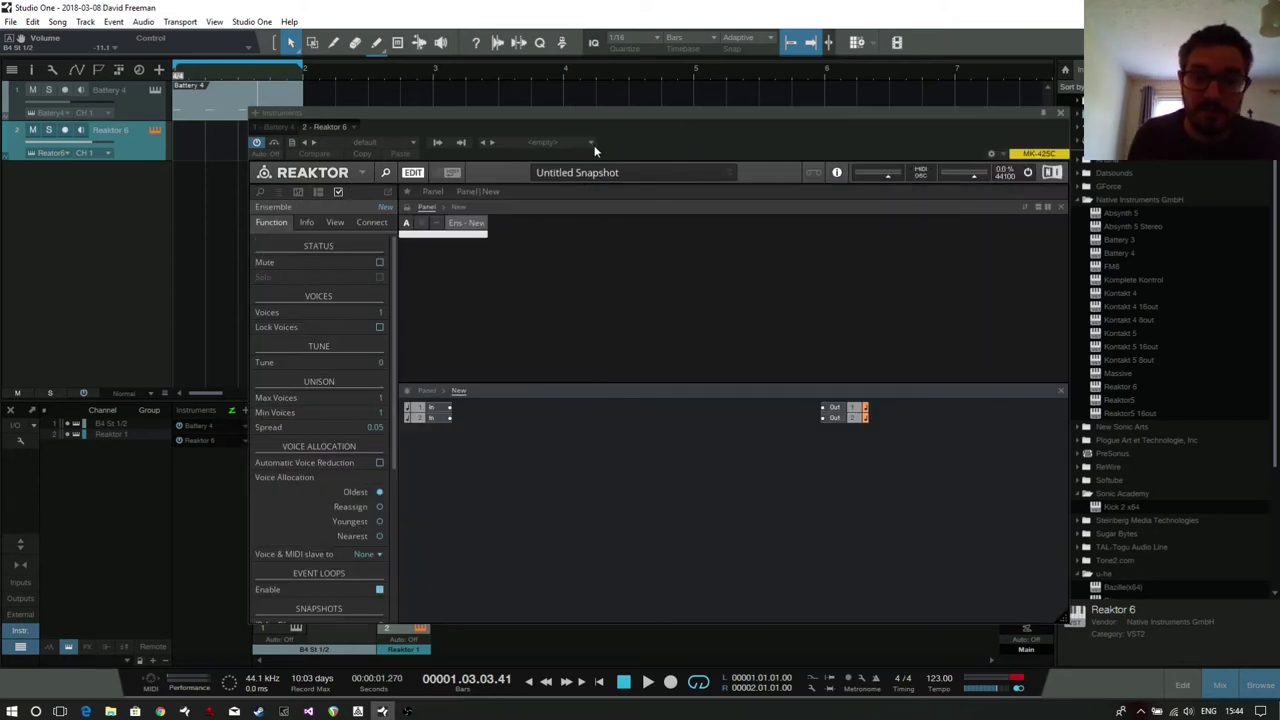
left_click_drag(589, 118, 549, 71)
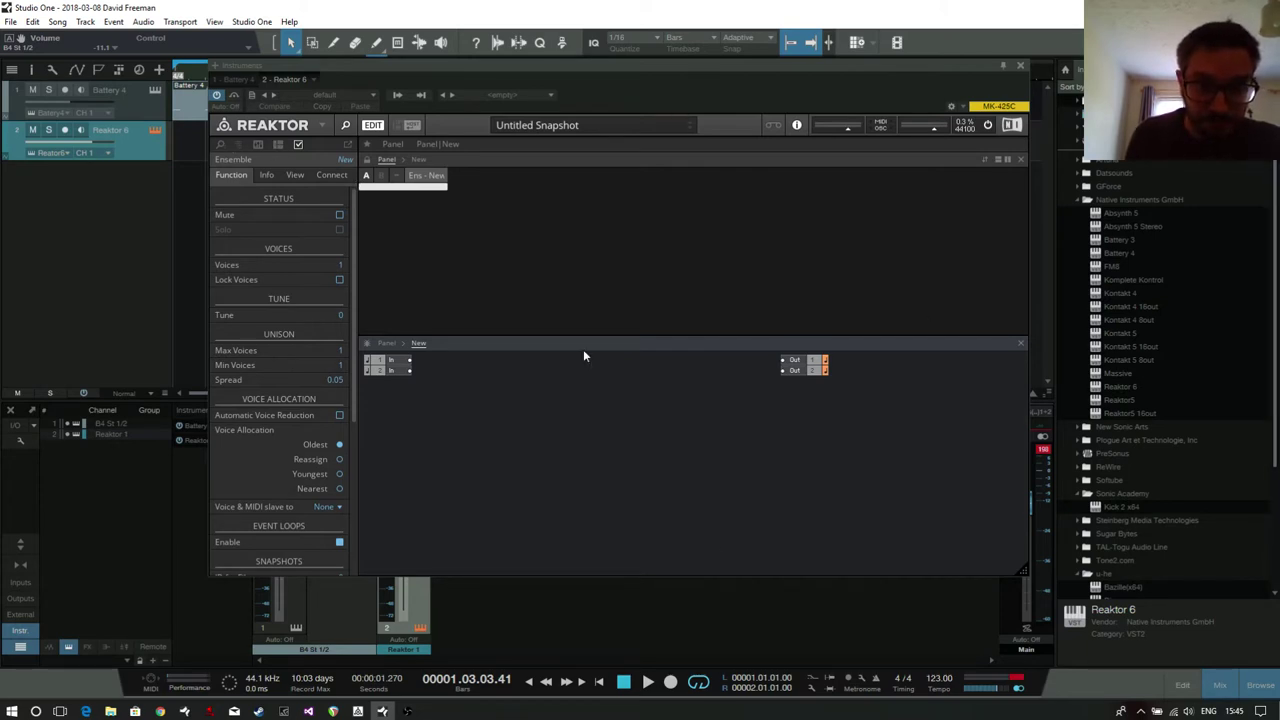
left_click_drag(657, 343, 647, 268)
left_click_drag(868, 347, 1040, 307)
left_click(742, 321)
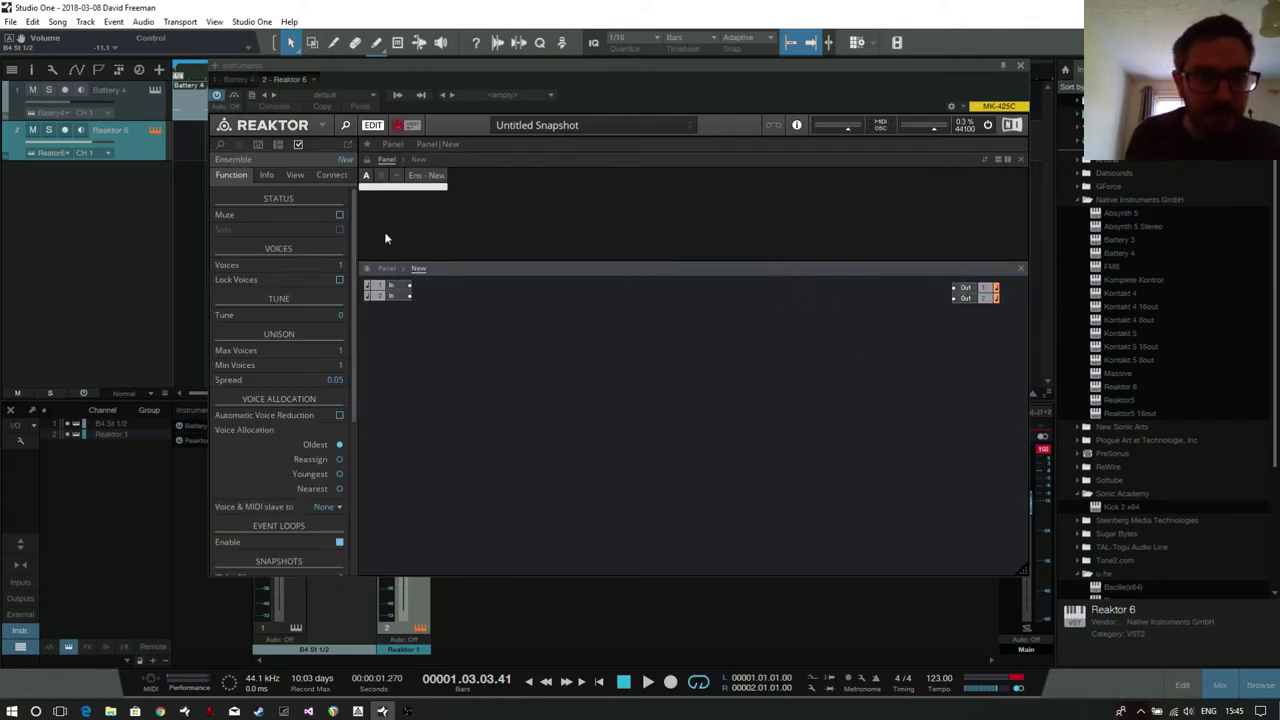
Open Reaktor's file browser to show the Reaktor Blocks library.
left_click(219, 144)
left_click_drag(278, 237, 278, 460)
scroll(253, 241, "up", 5)
Add Bento Box blocks: two AMP-VCAs, the oscillator and two ADSR envelopes.
left_click(283, 161)
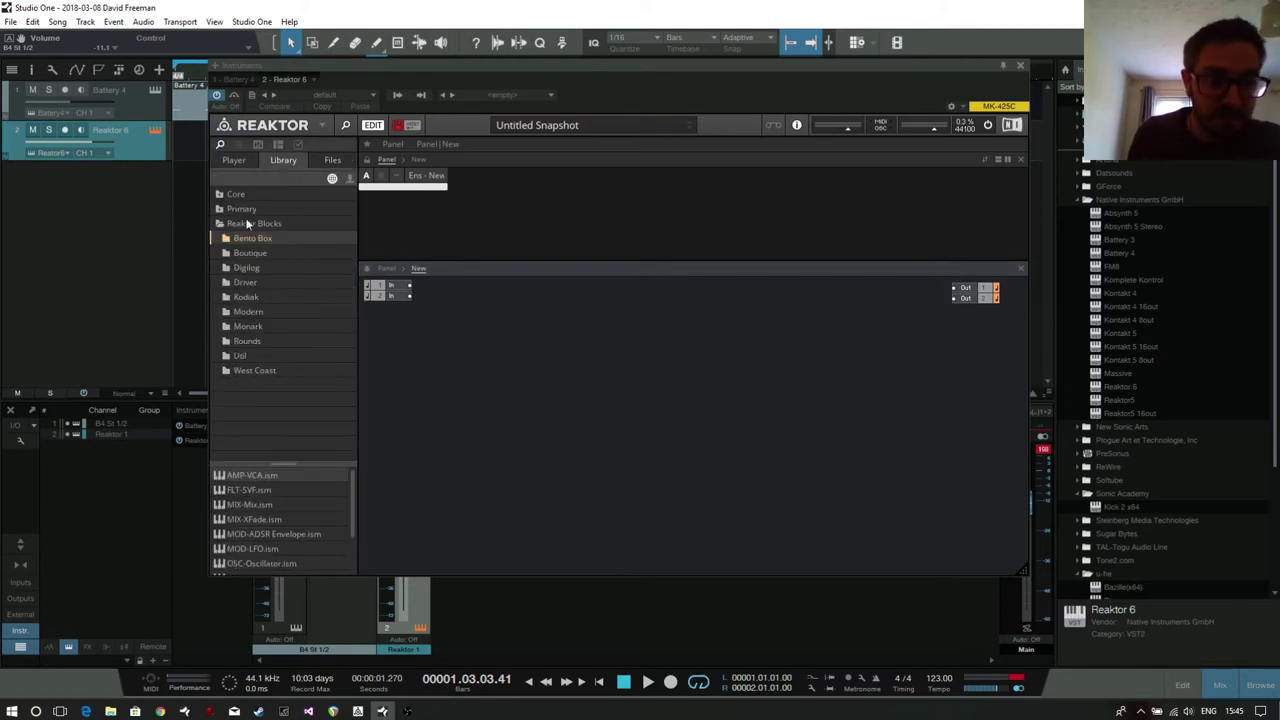
left_click_drag(290, 465, 633, 346)
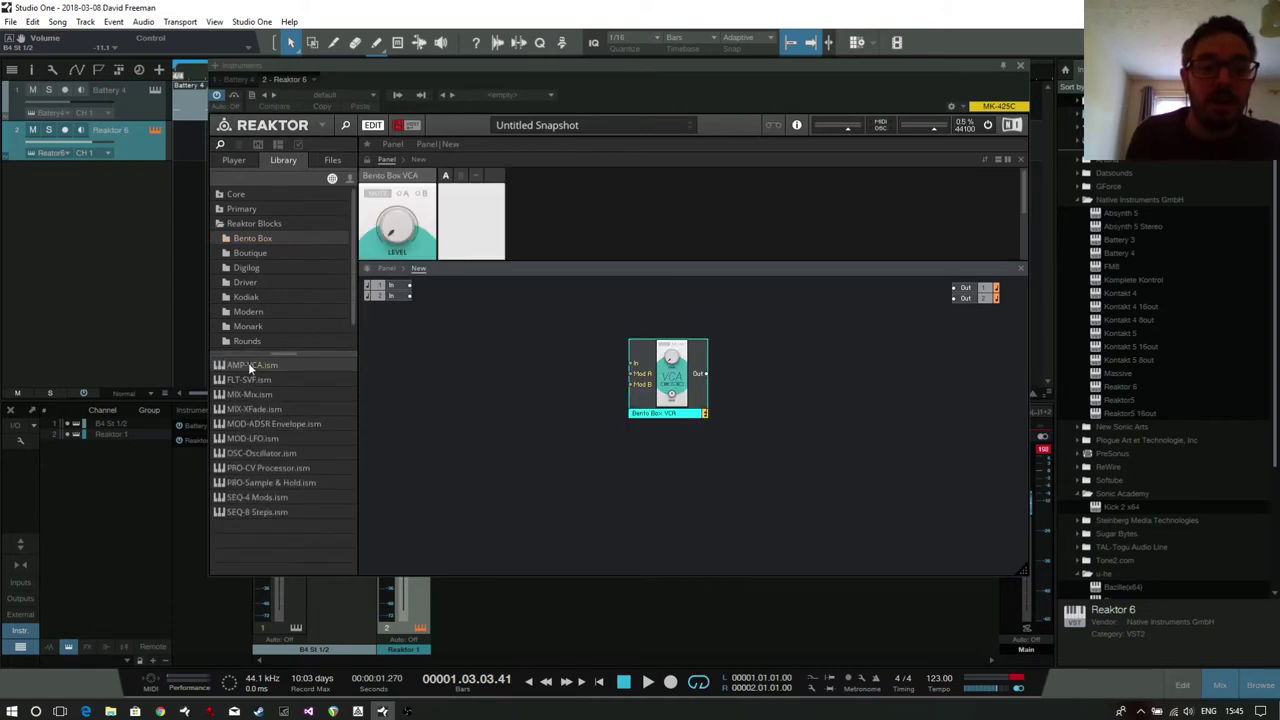
left_click_drag(248, 366, 924, 354)
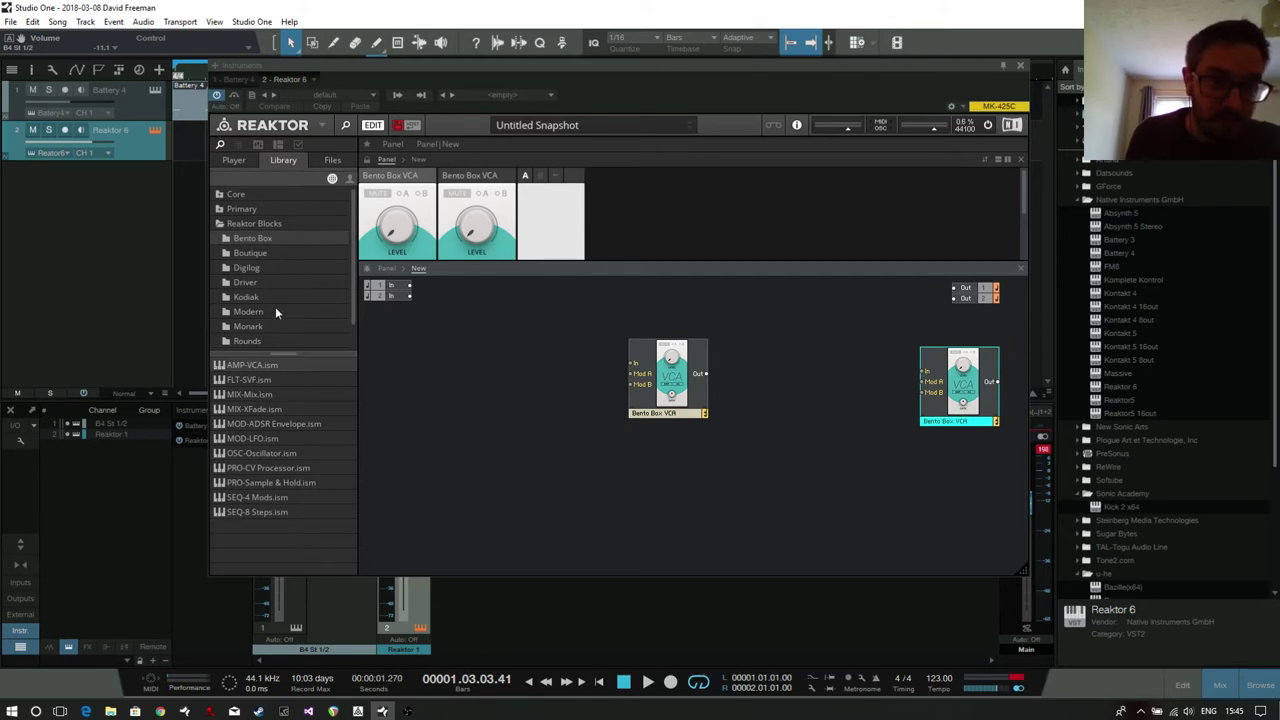
left_click_drag(256, 456, 503, 372)
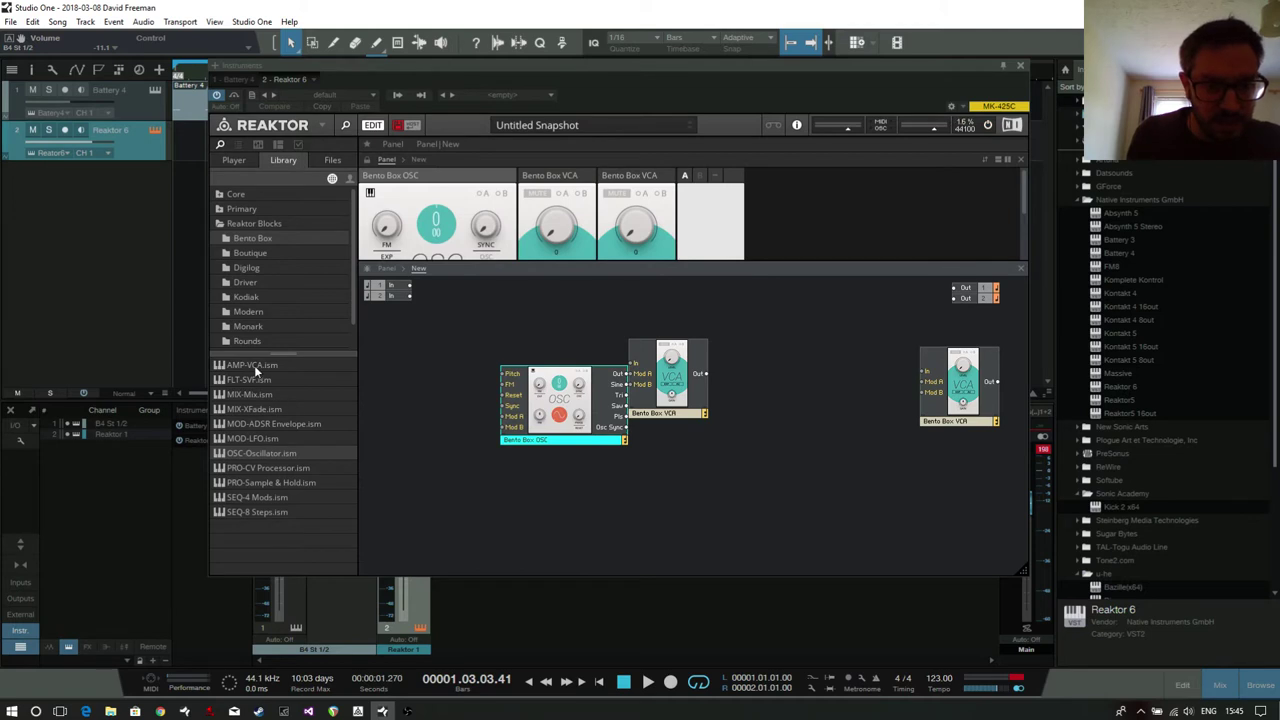
left_click_drag(256, 427, 578, 480)
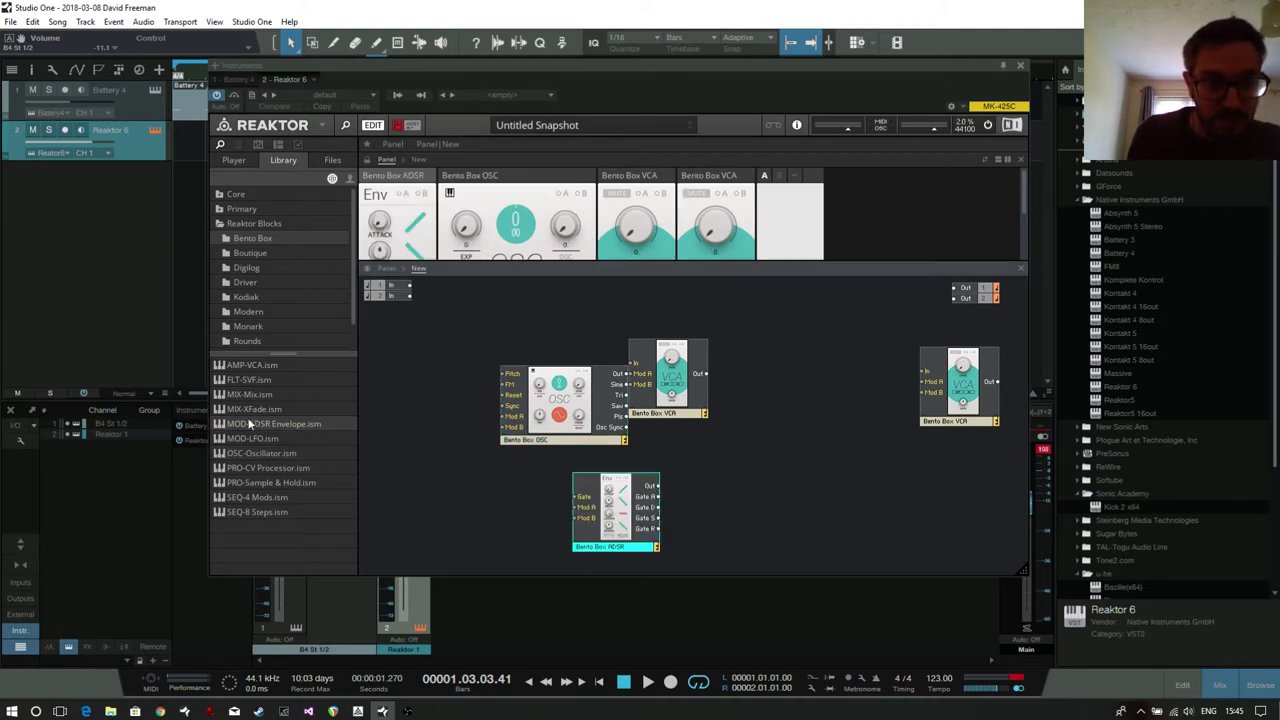
left_click_drag(251, 425, 794, 486)
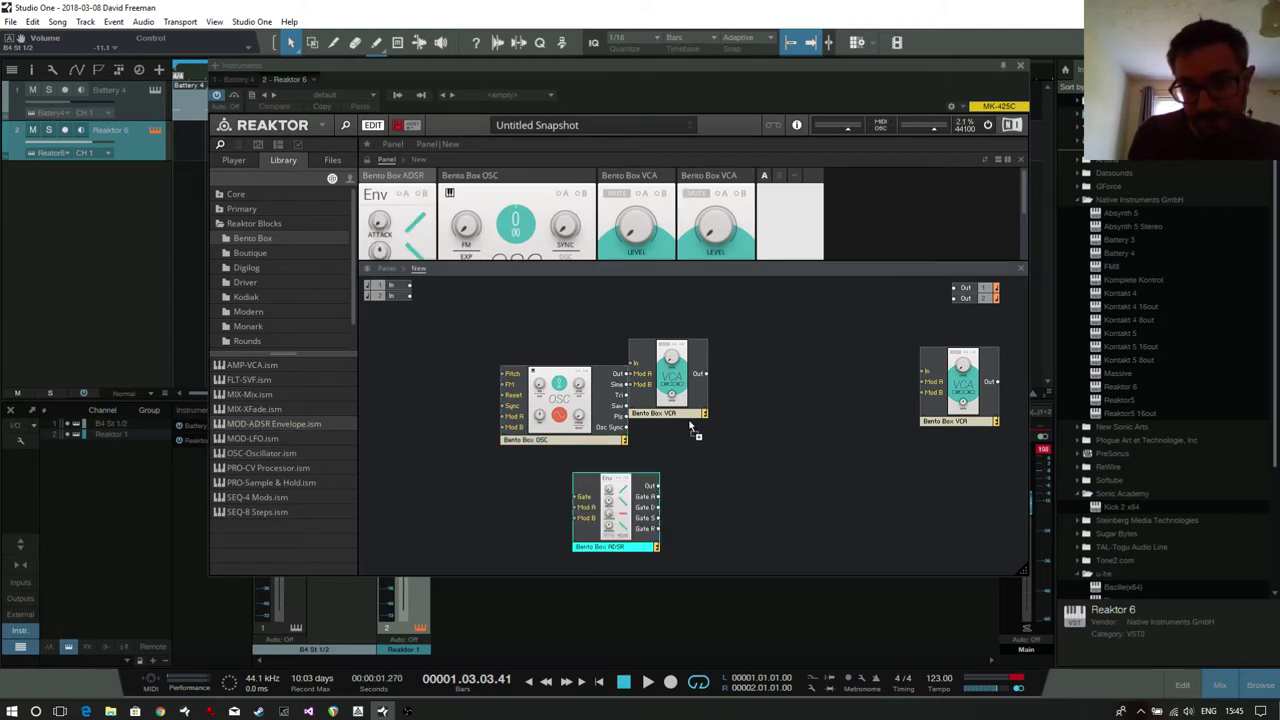
Add the Modern FLT-Paul Filter block and open the Util blocks folder.
left_click(250, 253)
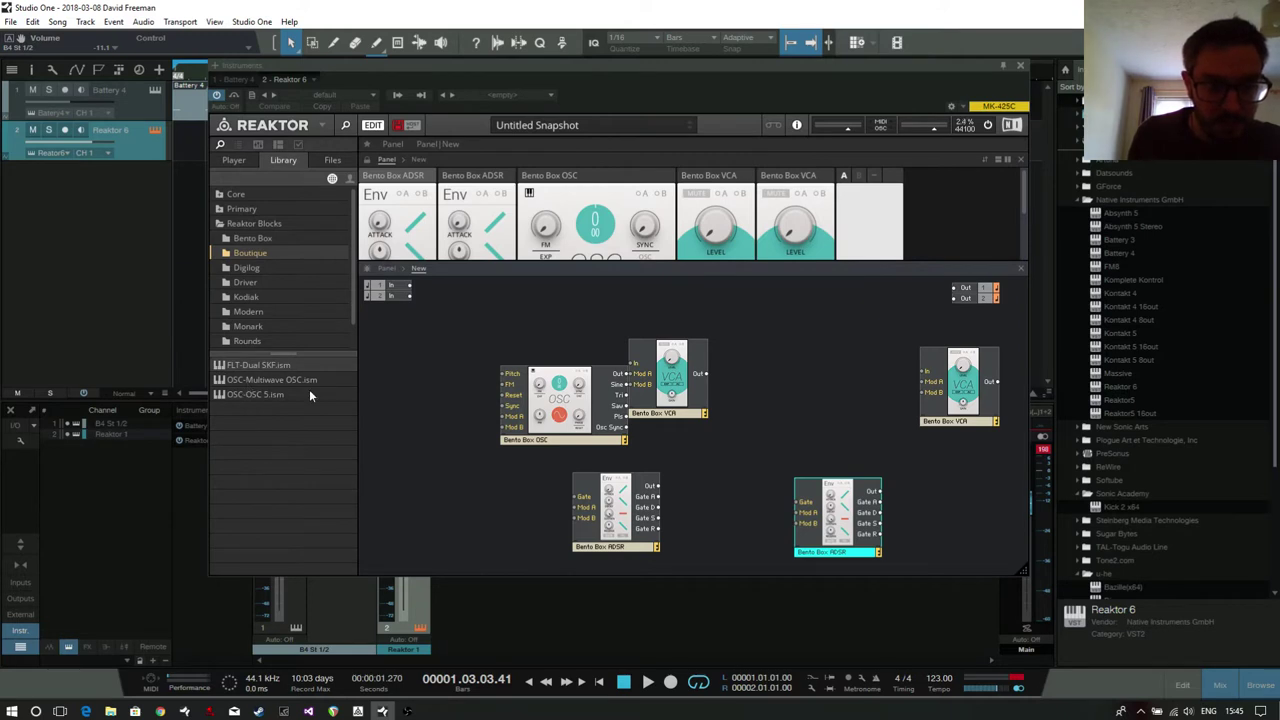
scroll(276, 277, "down", 1)
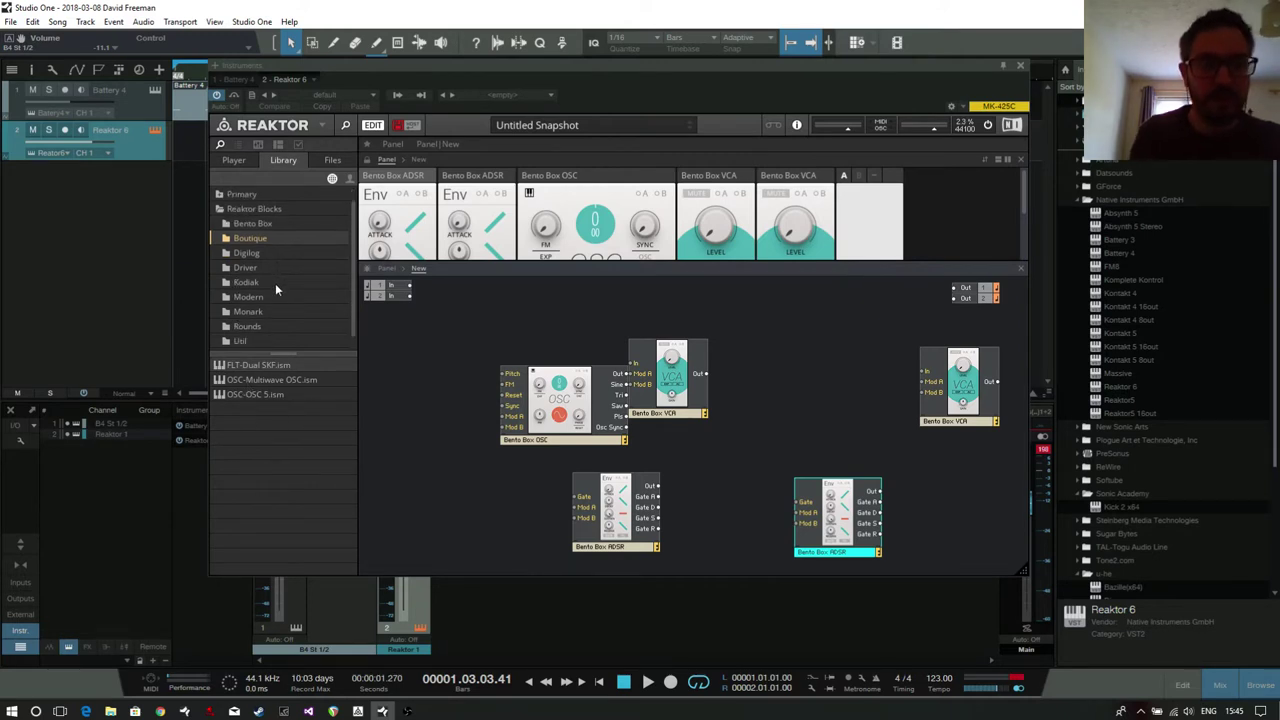
left_click(248, 297)
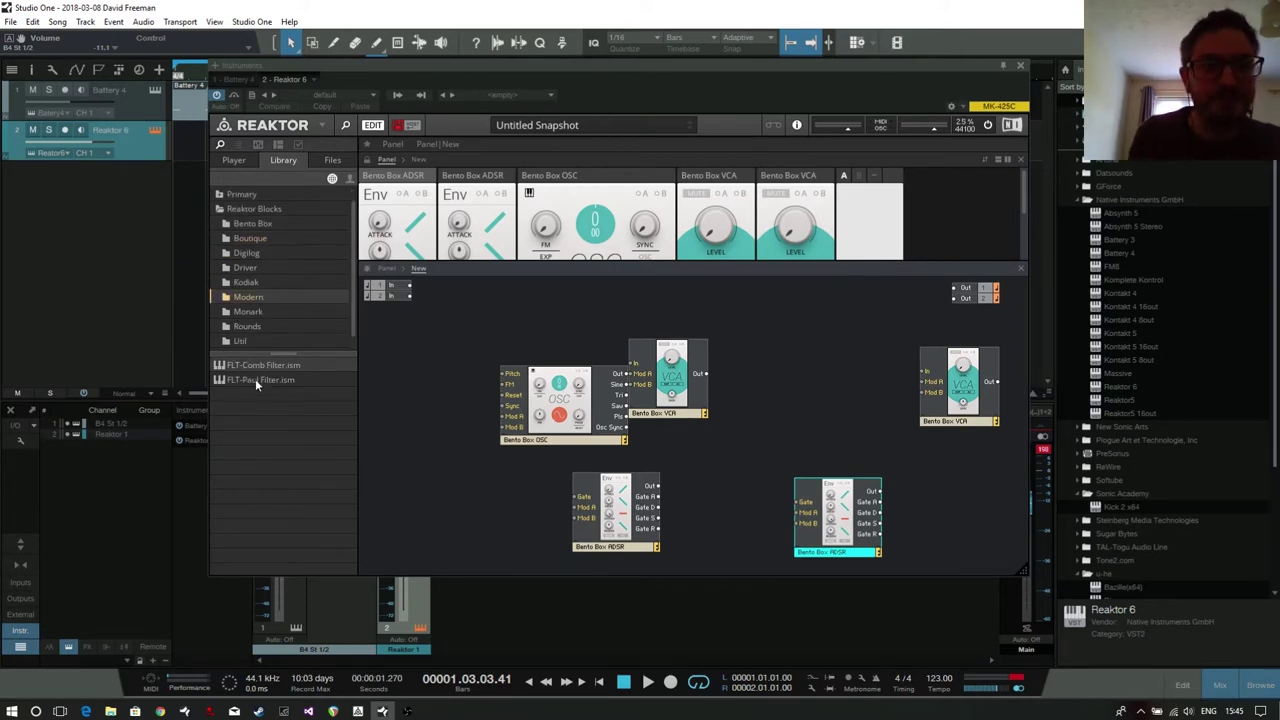
left_click_drag(249, 374, 754, 366)
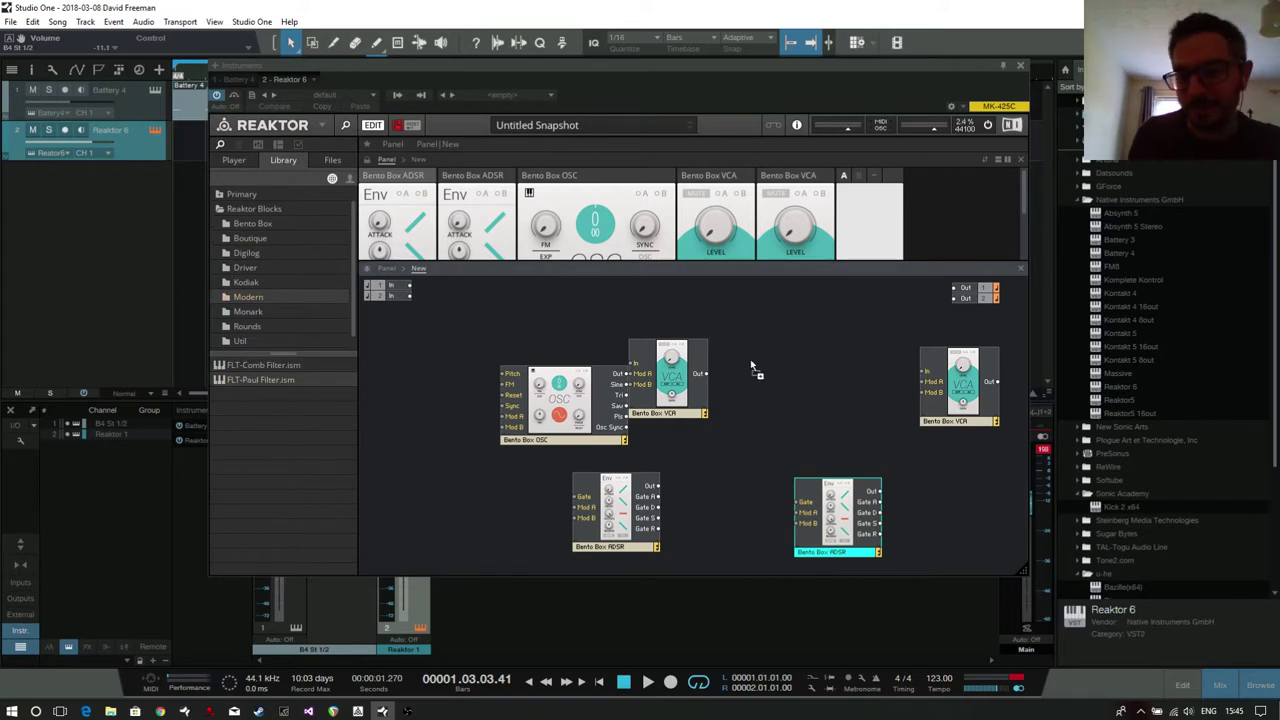
left_click(255, 341)
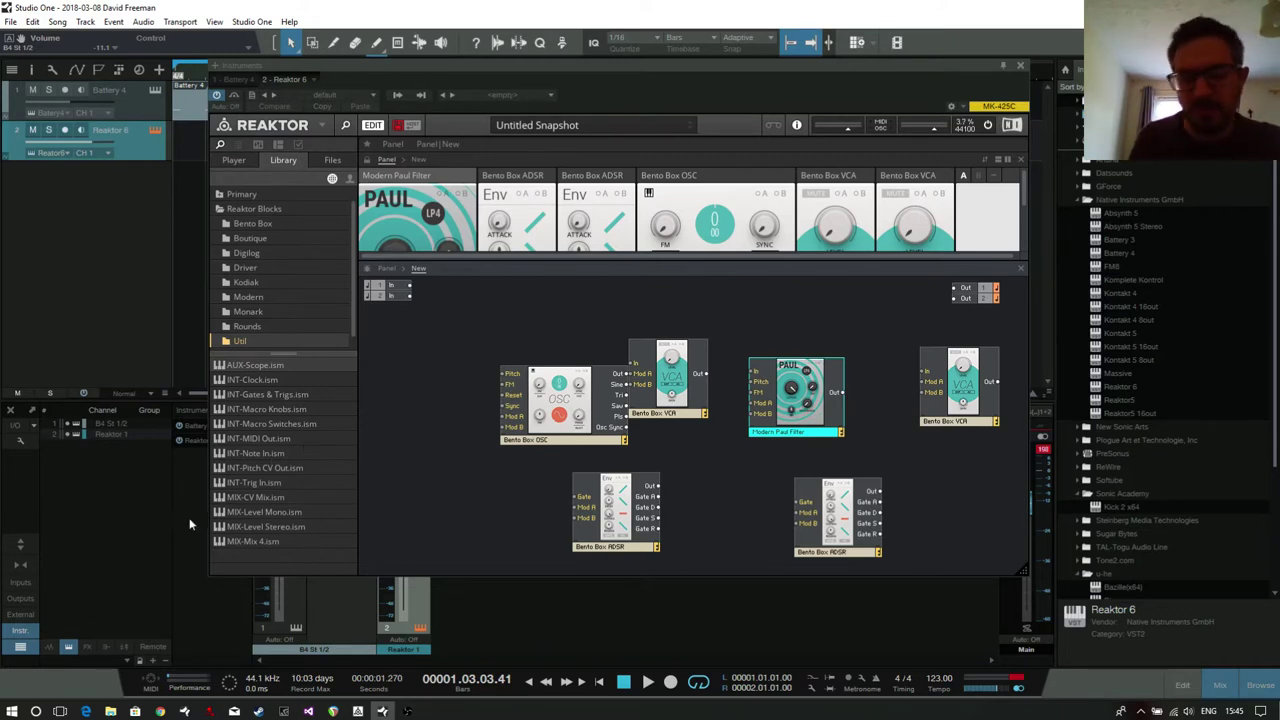
left_click_drag(282, 352, 287, 325)
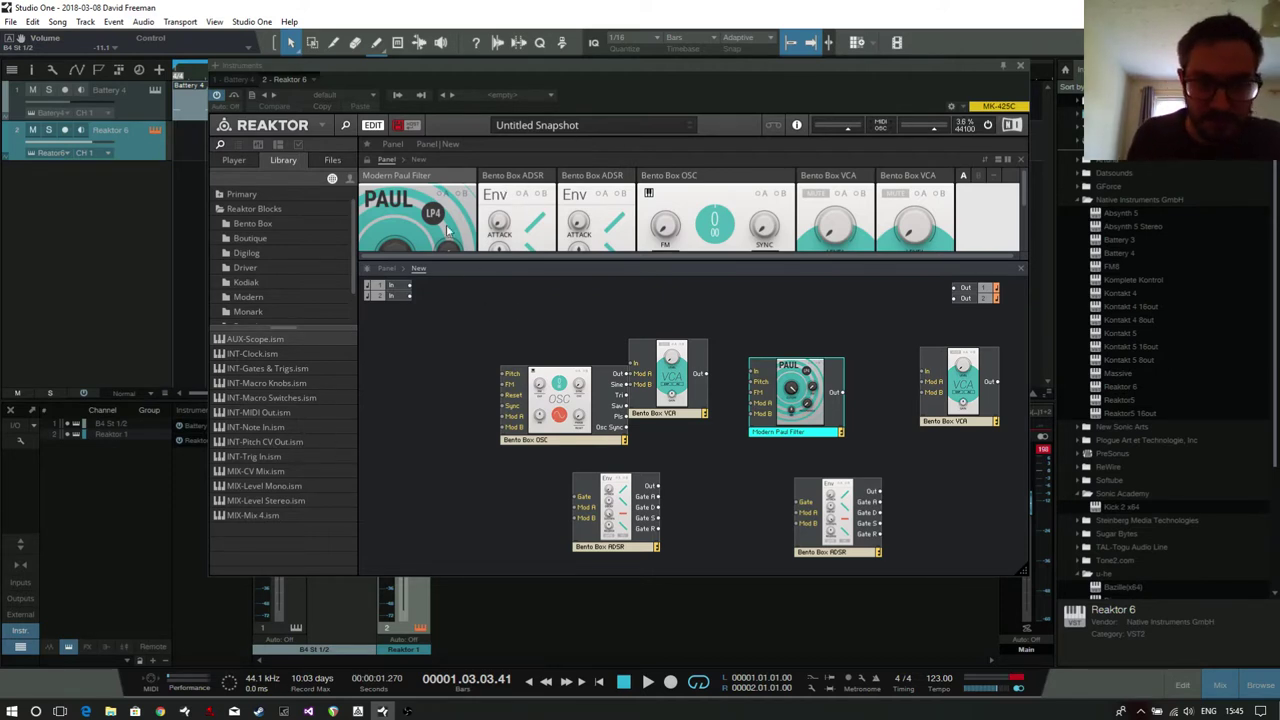
Add the INT-Note In block left of the oscillator and tidy the block layout.
left_click_drag(281, 430, 422, 376)
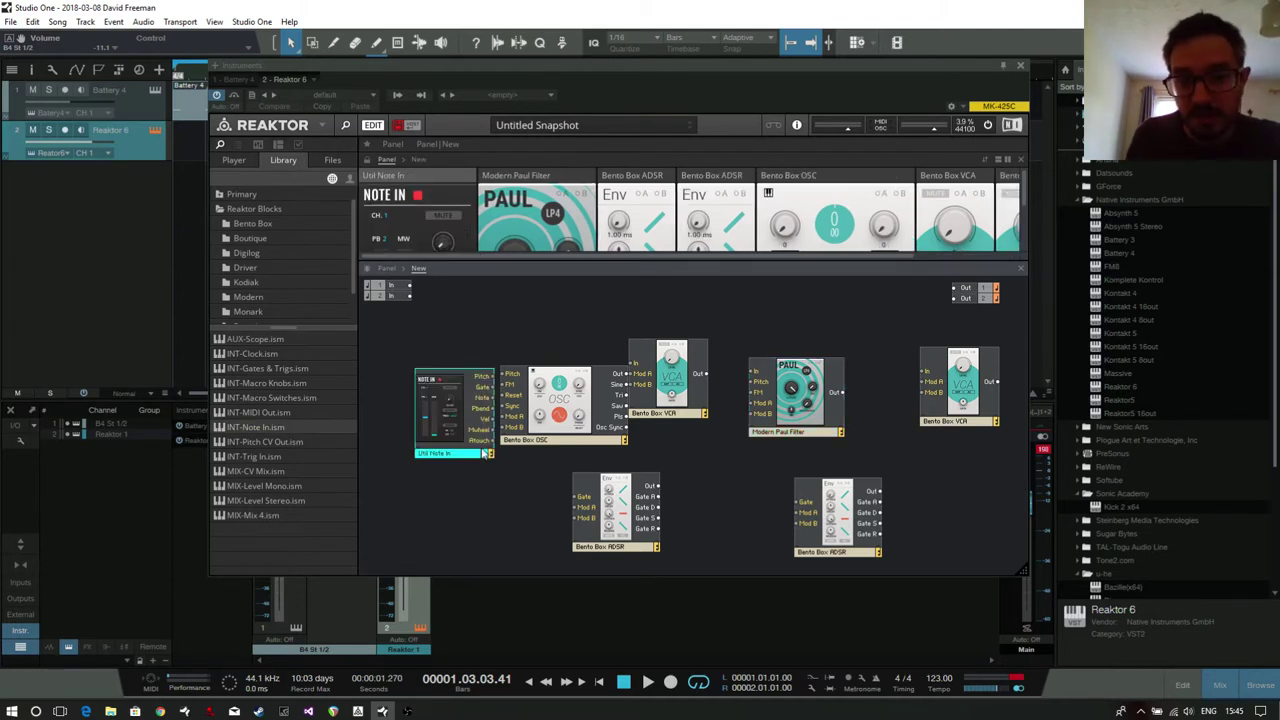
left_click_drag(478, 452, 434, 440)
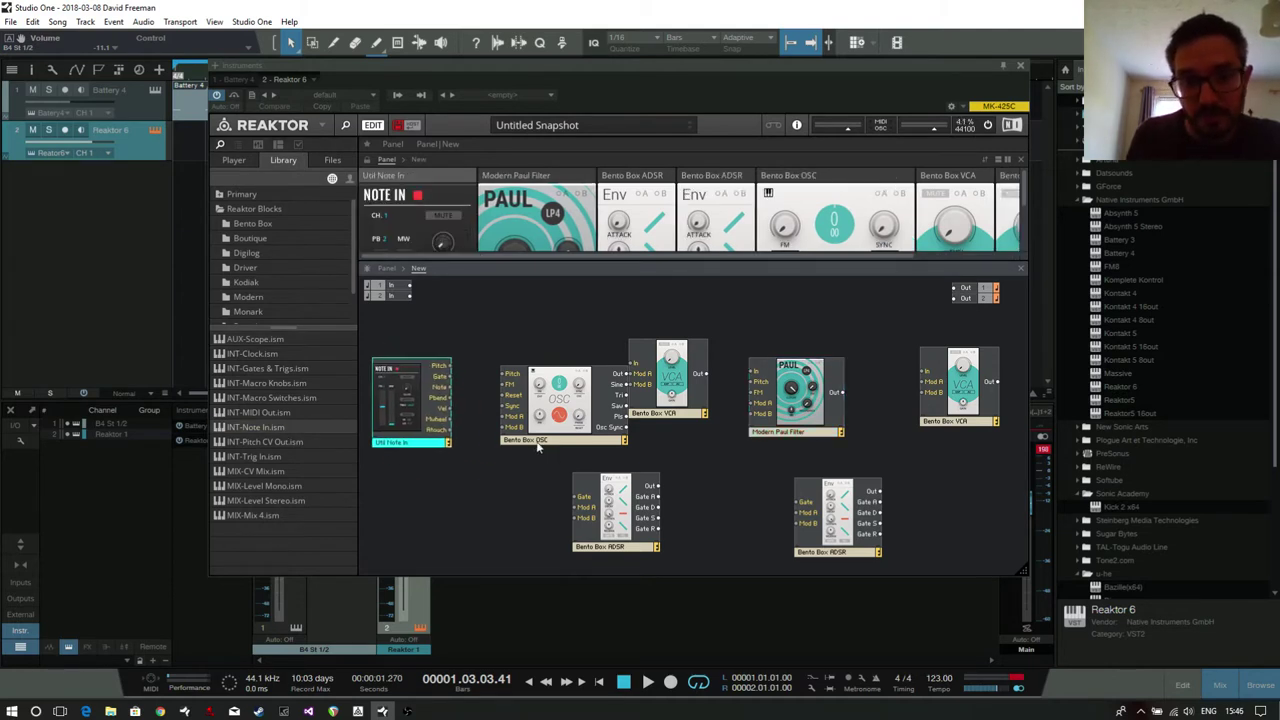
left_click_drag(540, 445, 512, 435)
left_click_drag(410, 446, 414, 441)
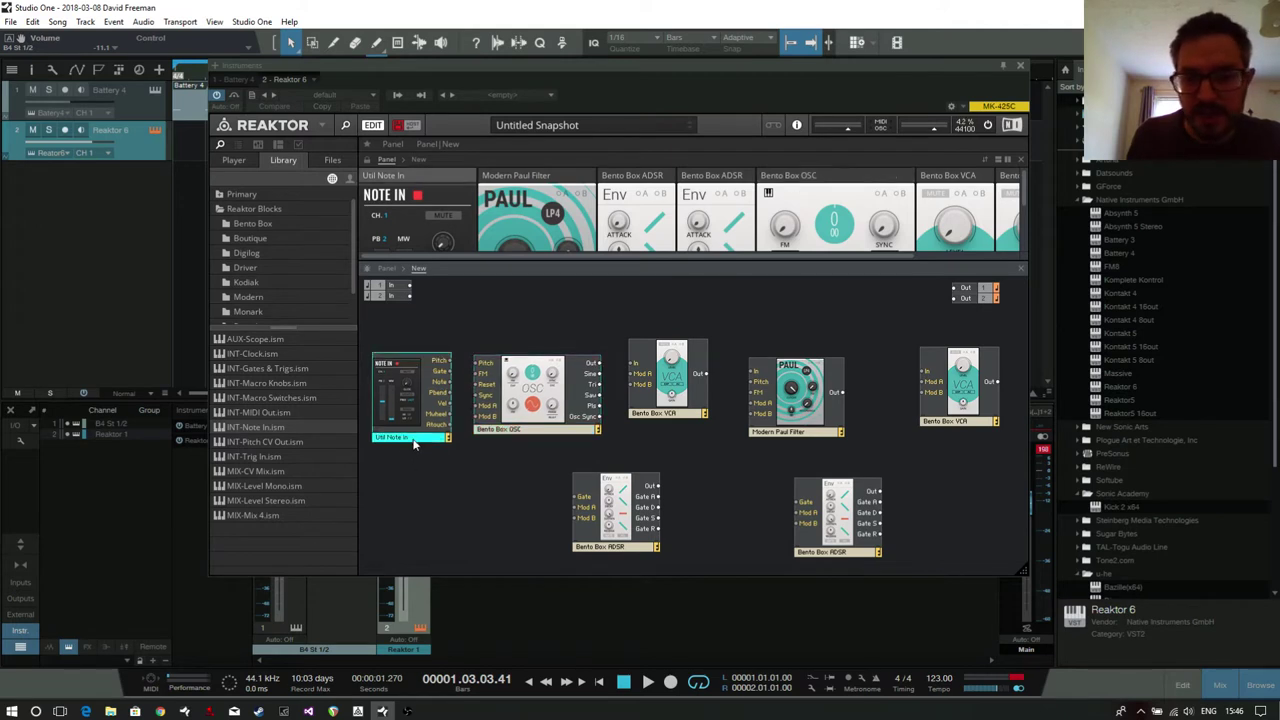
left_click_drag(777, 431, 774, 420)
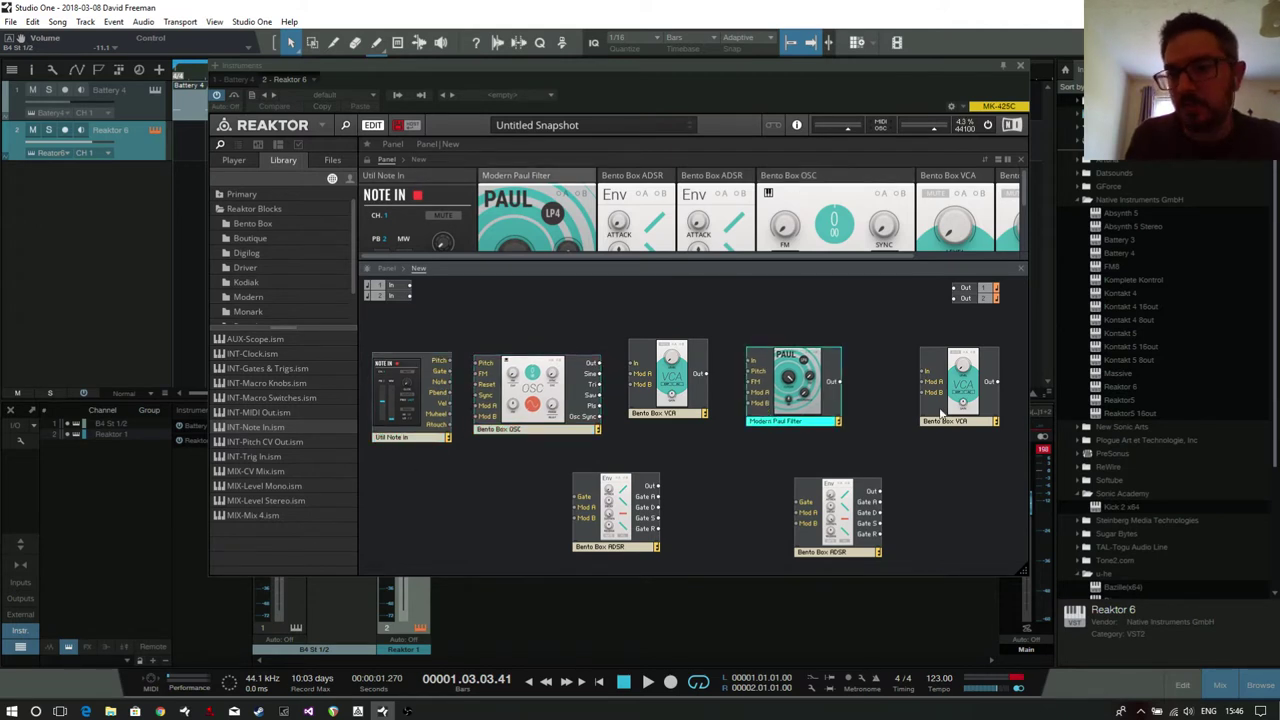
left_click_drag(968, 392, 930, 392)
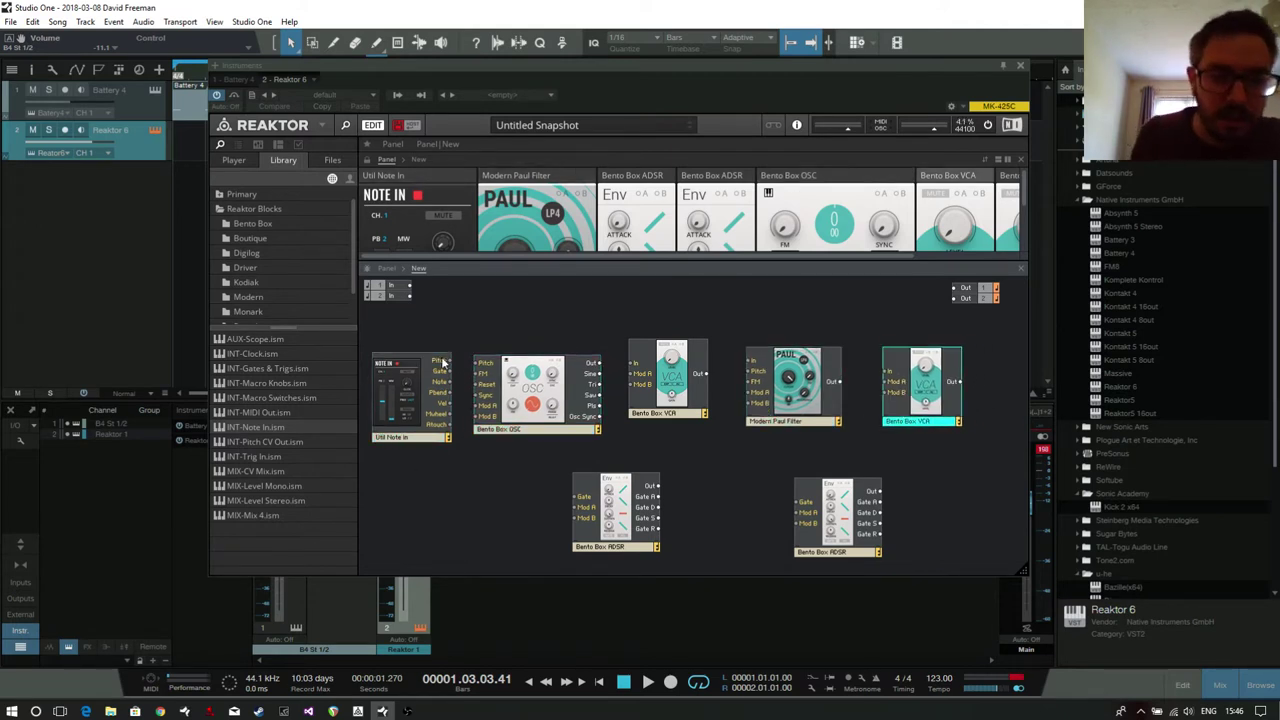
Patch Note In's Pitch output into the Bento Box OSC Pitch input.
left_click_drag(449, 361, 482, 384)
left_click(545, 432)
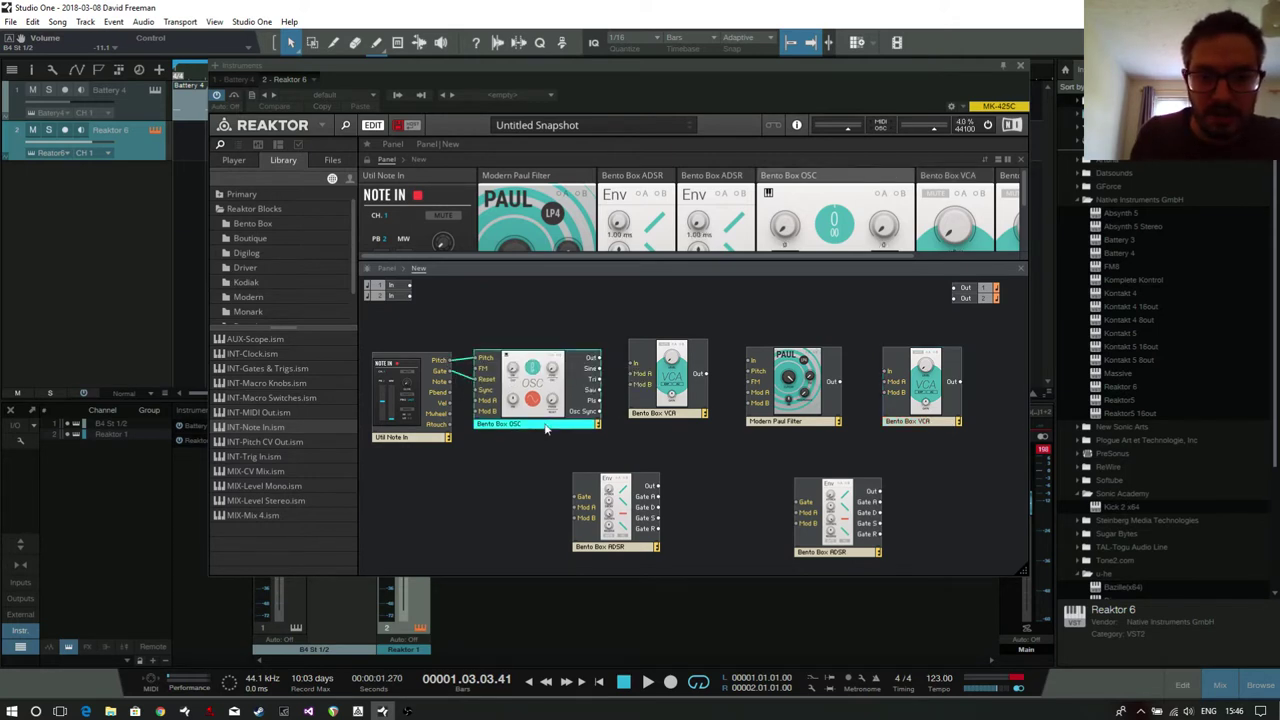
left_click(405, 432)
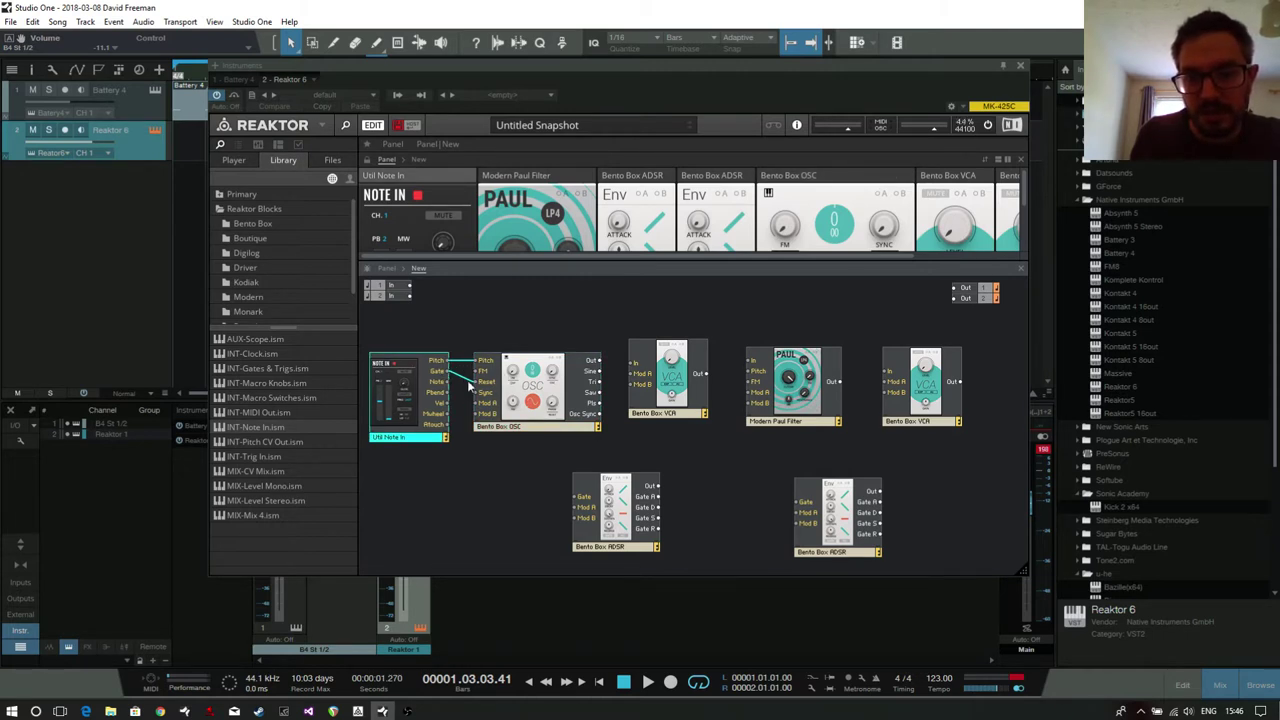
Connect Note In's Pitch to the Modern Paul Filter and delete the misplaced extra wire.
left_click_drag(447, 365, 748, 383)
left_click_drag(783, 423, 765, 435)
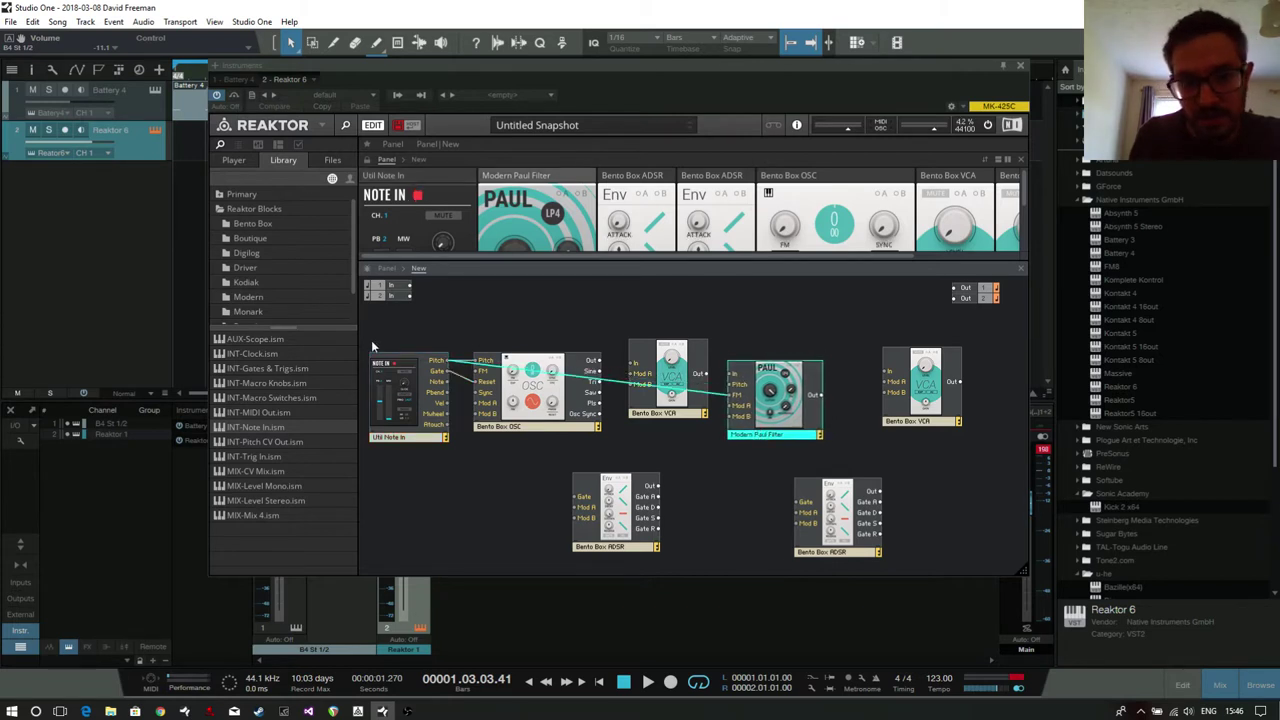
left_click_drag(449, 362, 741, 385)
right_click(718, 399)
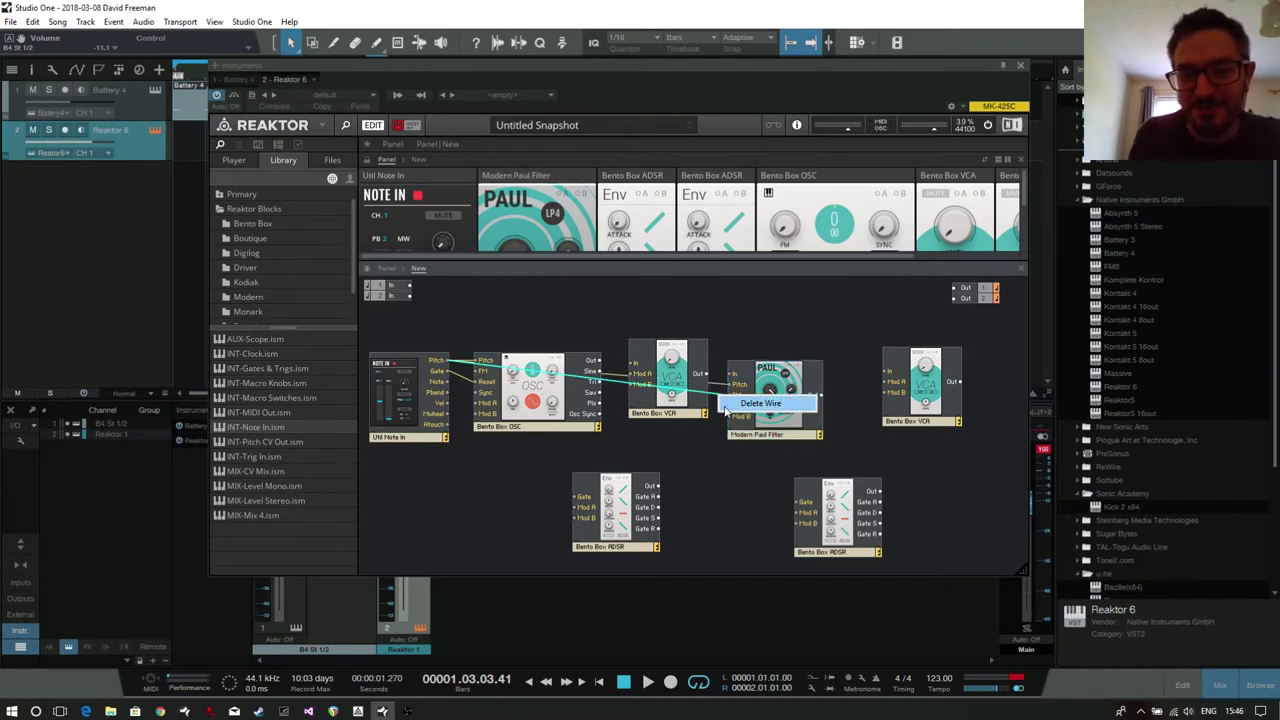
left_click(758, 403)
Rearrange the VCA and Paul filter blocks and feed the oscillator output into the filter.
left_click_drag(656, 400, 631, 366)
left_click_drag(912, 414, 985, 446)
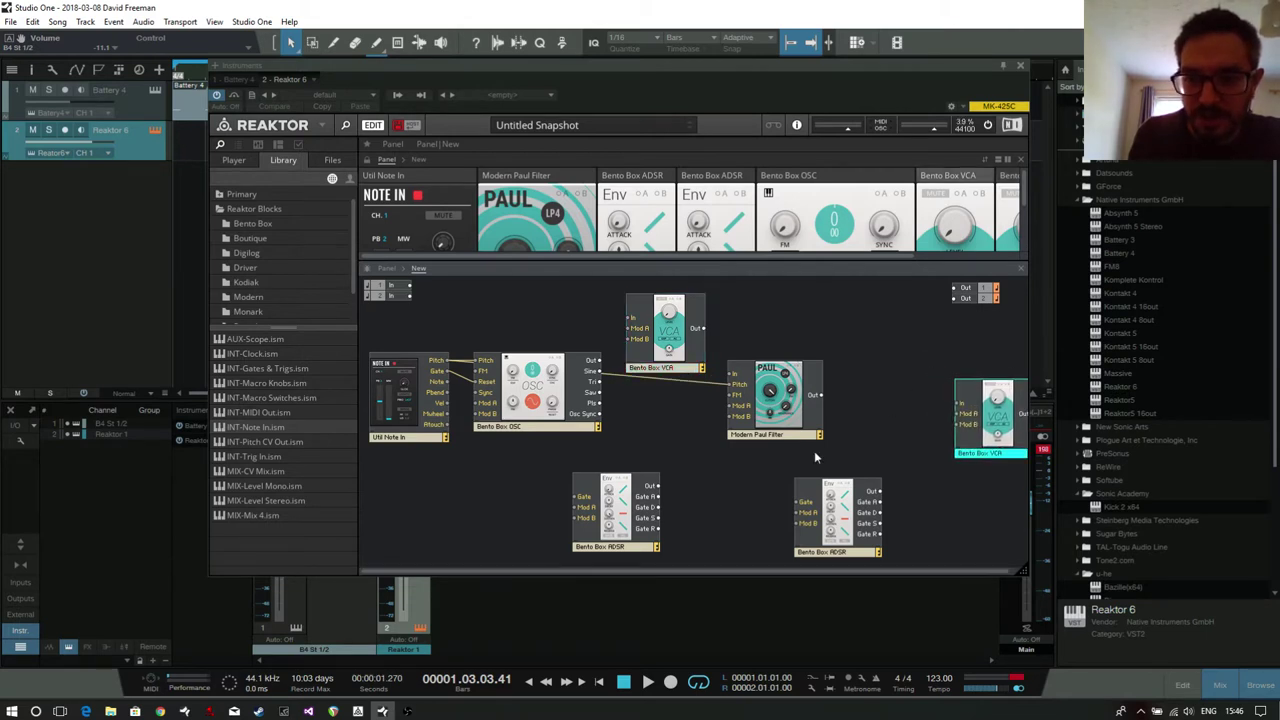
left_click_drag(780, 438, 738, 443)
left_click_drag(641, 368, 831, 408)
left_click_drag(722, 441, 695, 388)
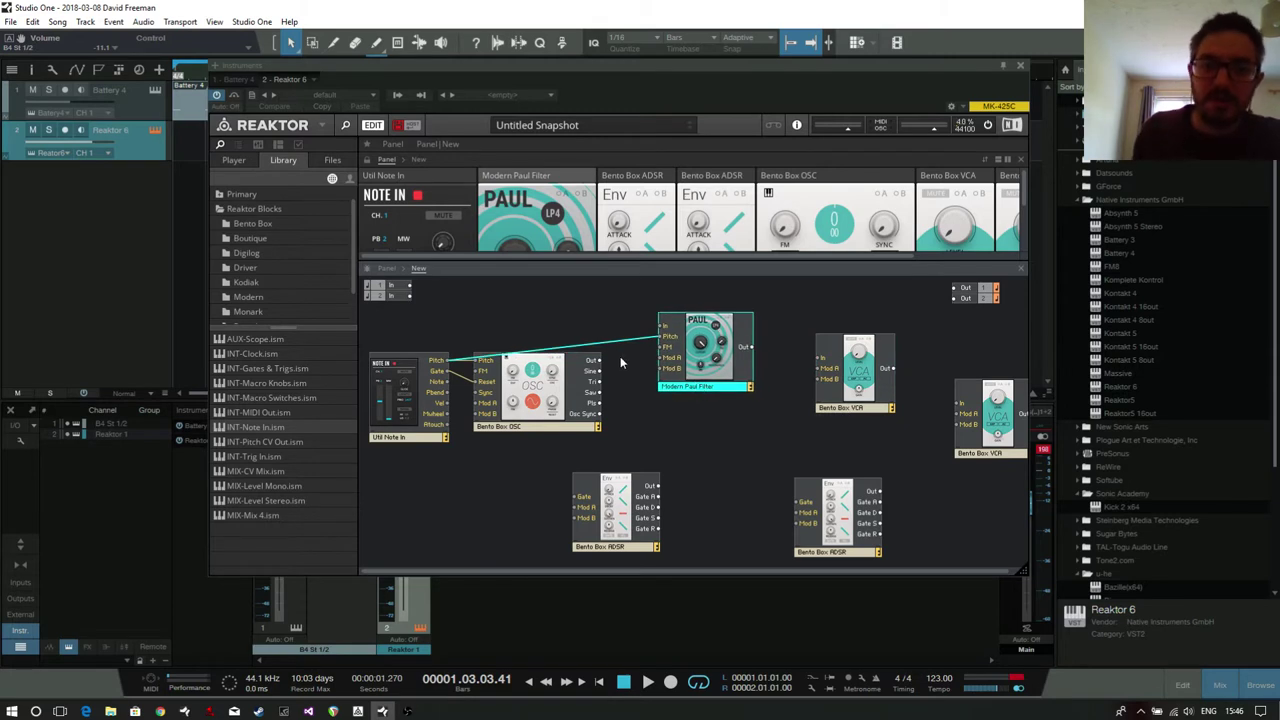
left_click_drag(603, 365, 695, 347)
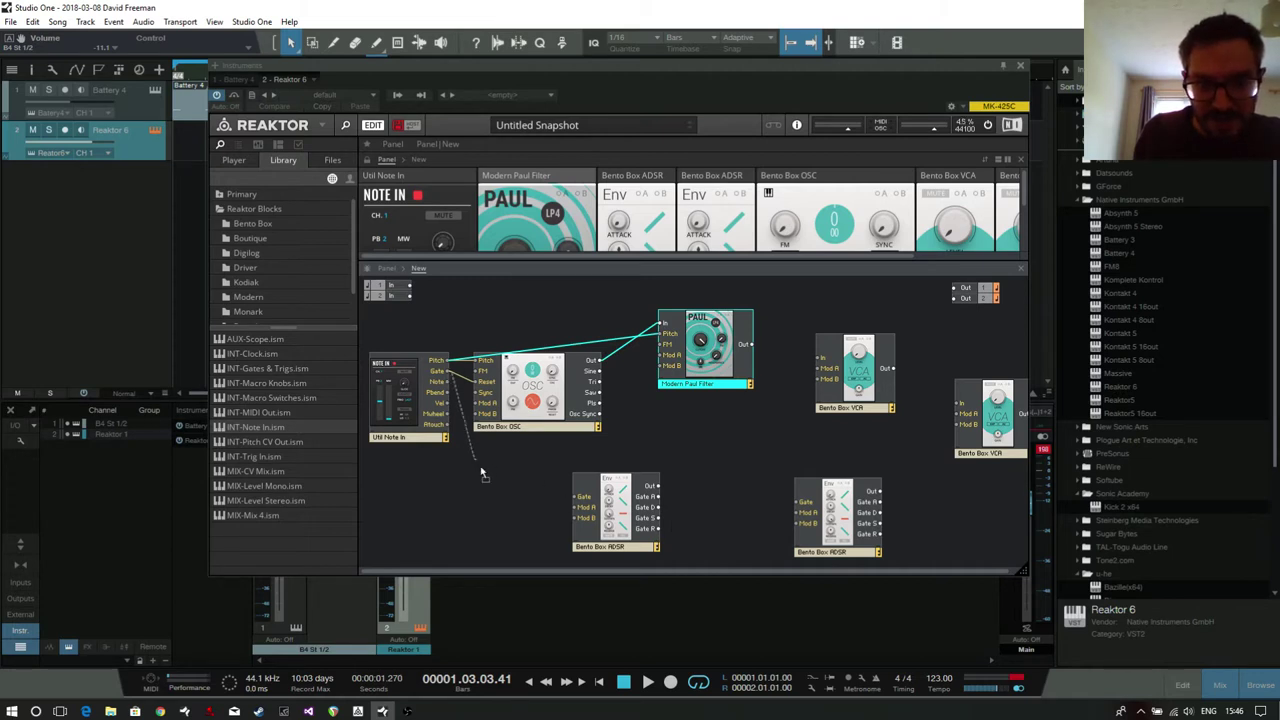
Patch Note In's Gate into the first ADSR's Gate and tidy the oscillator and ADSR positions.
left_click(400, 422)
left_click(522, 432)
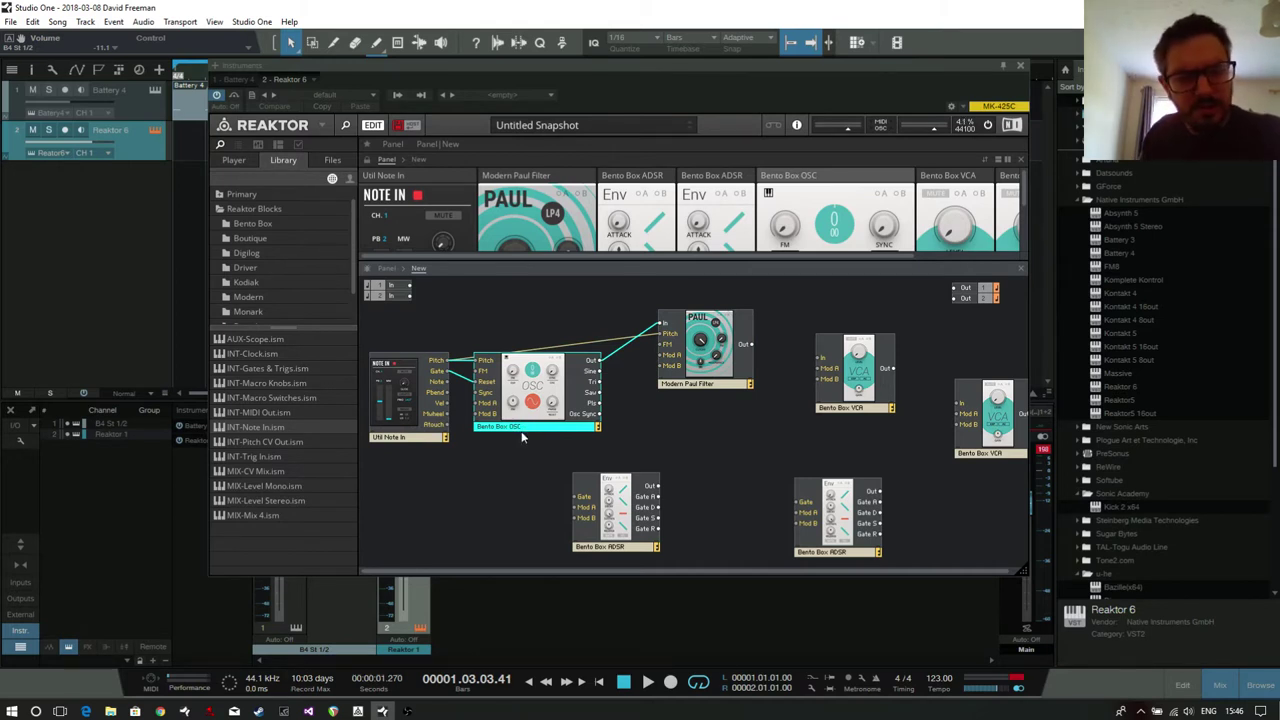
left_click_drag(515, 425, 515, 435)
left_click_drag(415, 433, 412, 430)
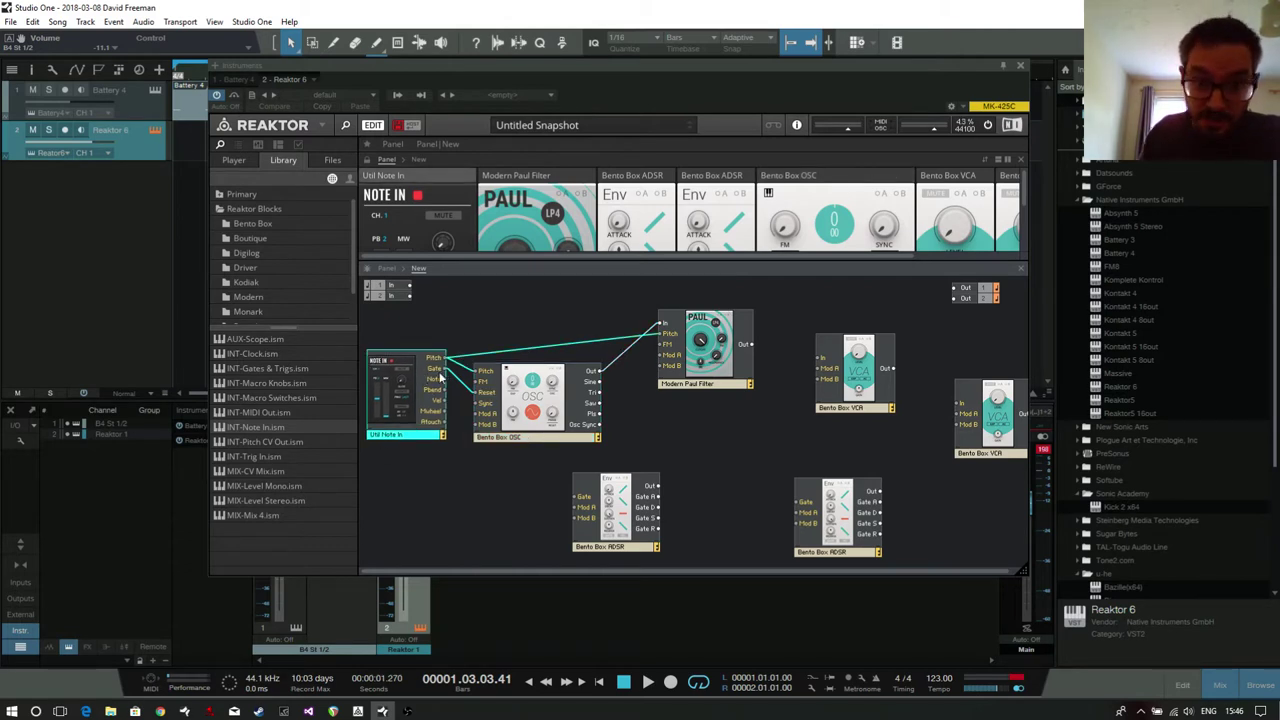
left_click_drag(444, 370, 578, 498)
left_click_drag(593, 545, 534, 543)
left_click_drag(812, 537, 676, 519)
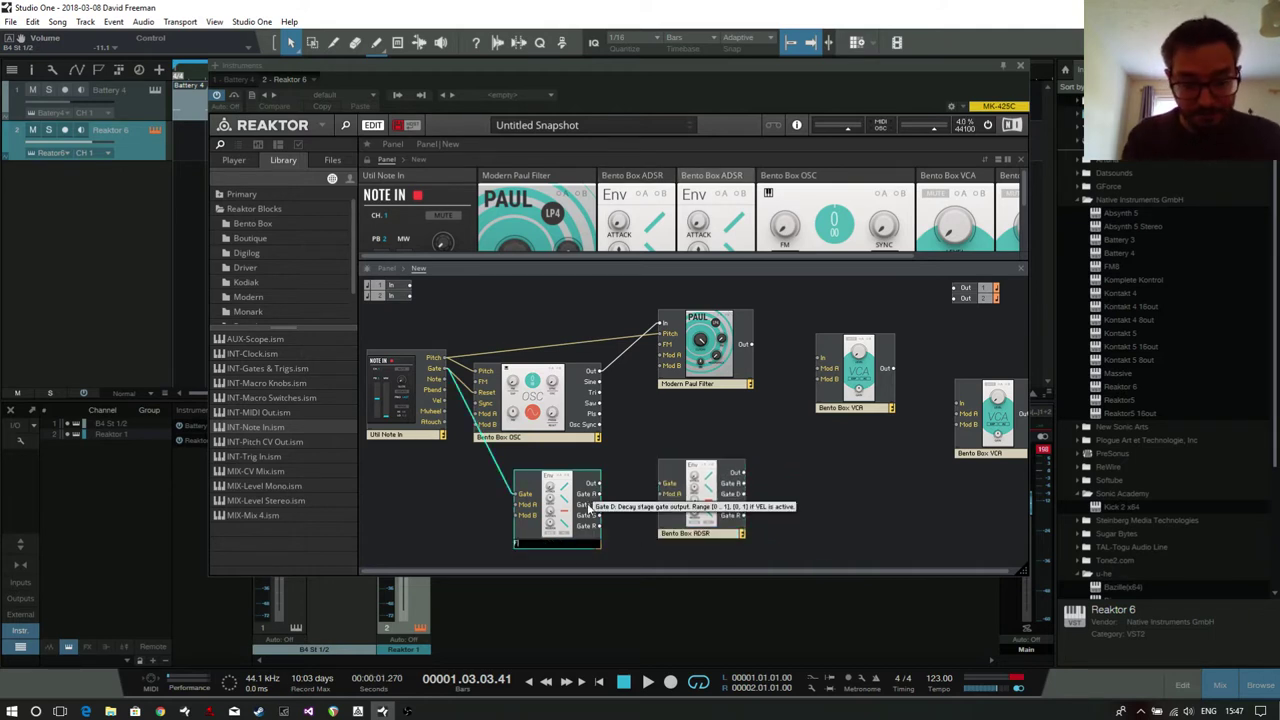
Name the first envelope Filter, send Note In's Gate to the second ADSR, and begin renaming it.
type("er")
key("Return")
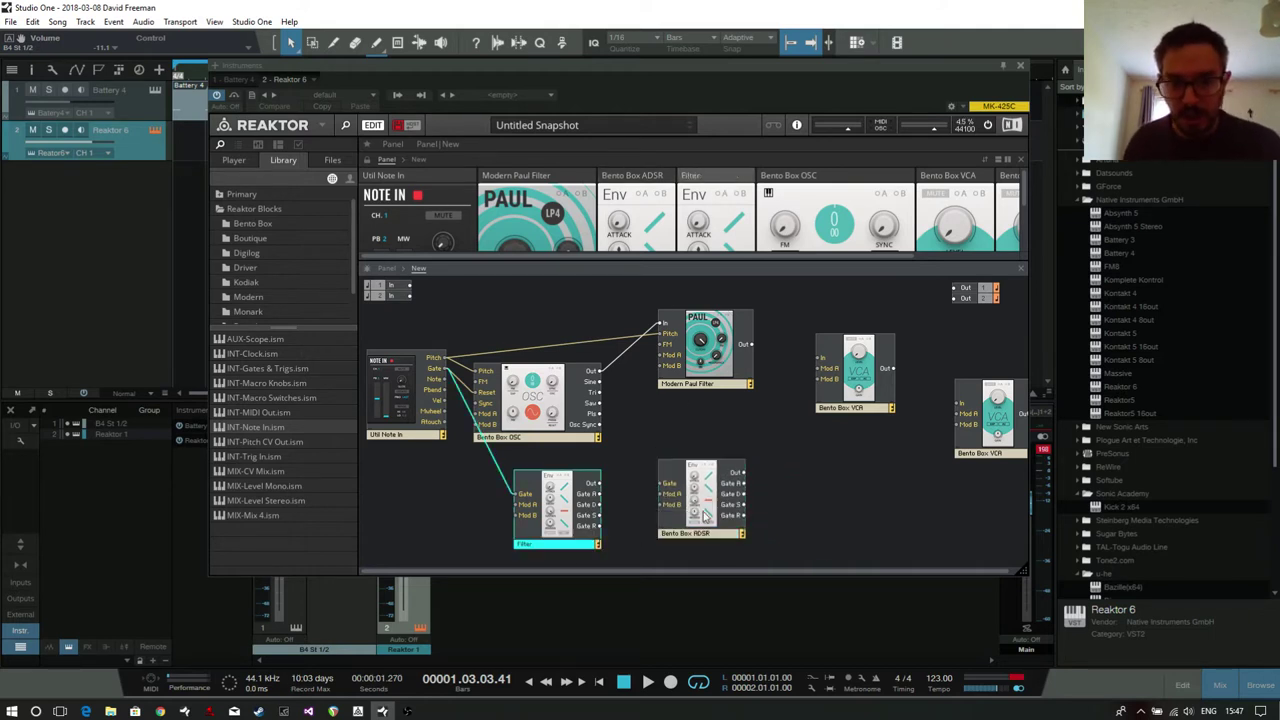
left_click_drag(449, 372, 660, 506)
double_click(676, 535)
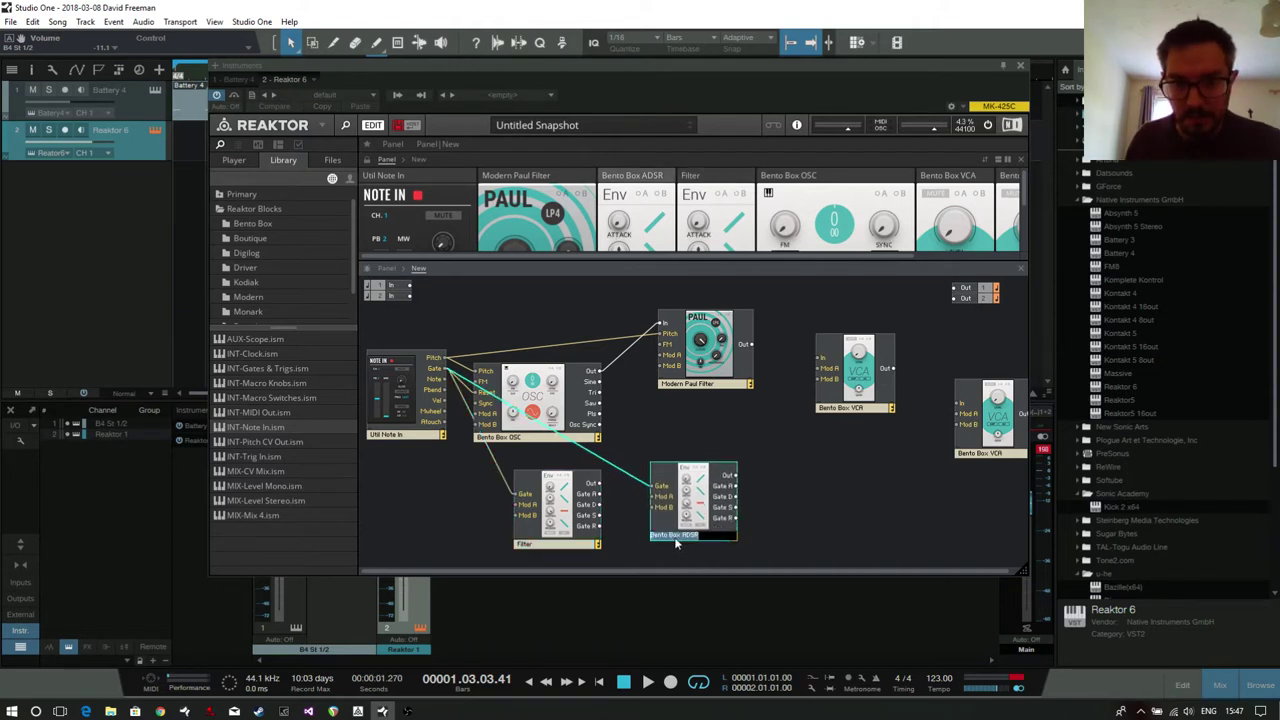
type("F")
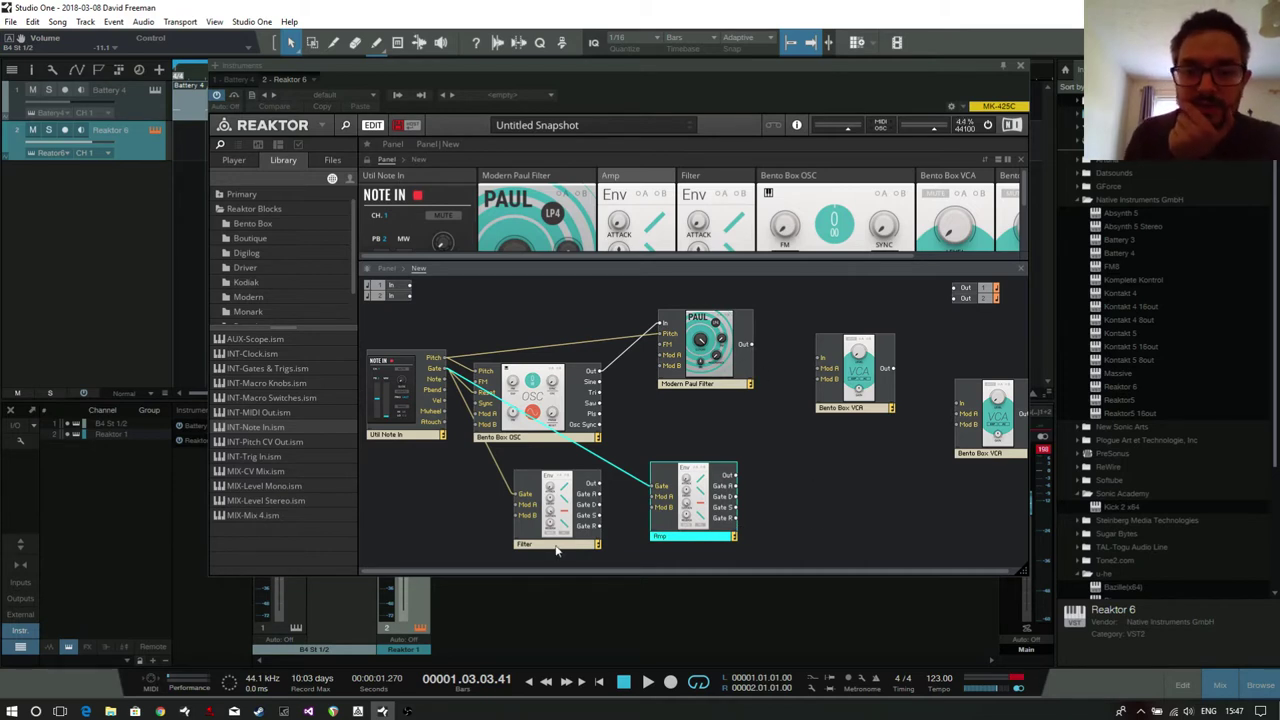
Route Filter and Amp envelopes to Mod A, filter Out to VCA In, VCA to Out 1 and 2.
left_click_drag(598, 484, 659, 355)
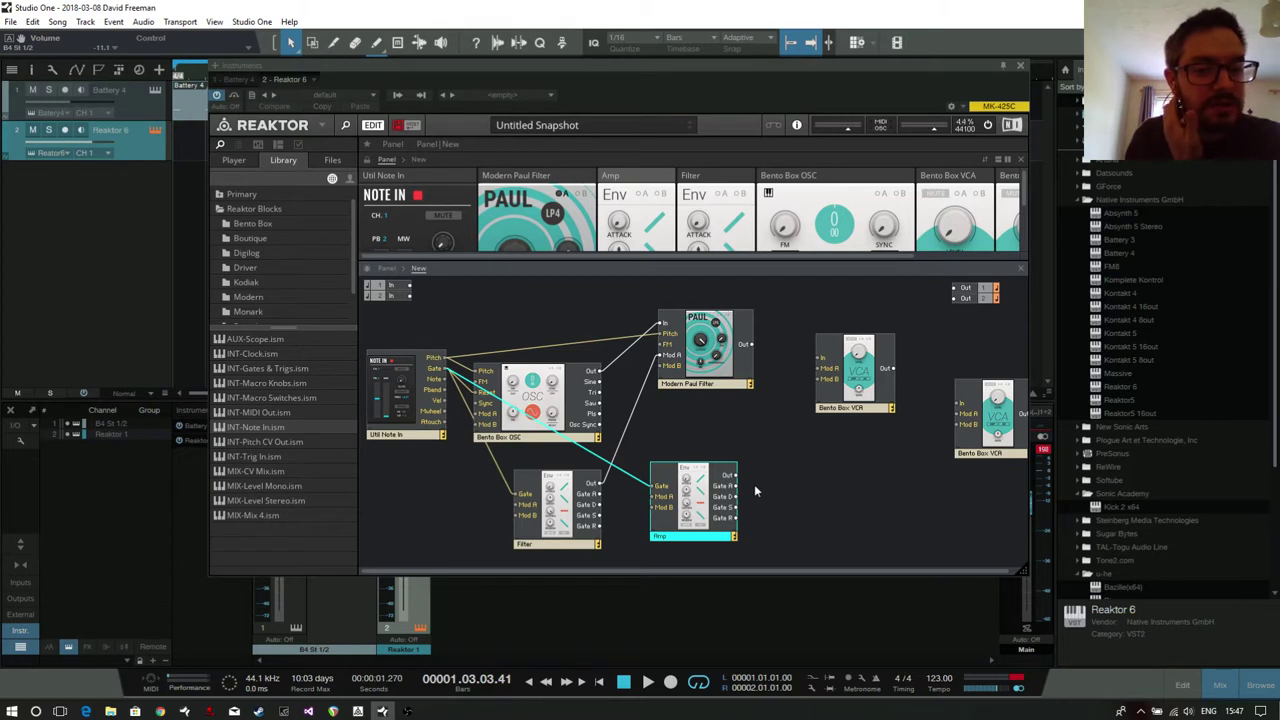
left_click_drag(780, 420, 834, 424)
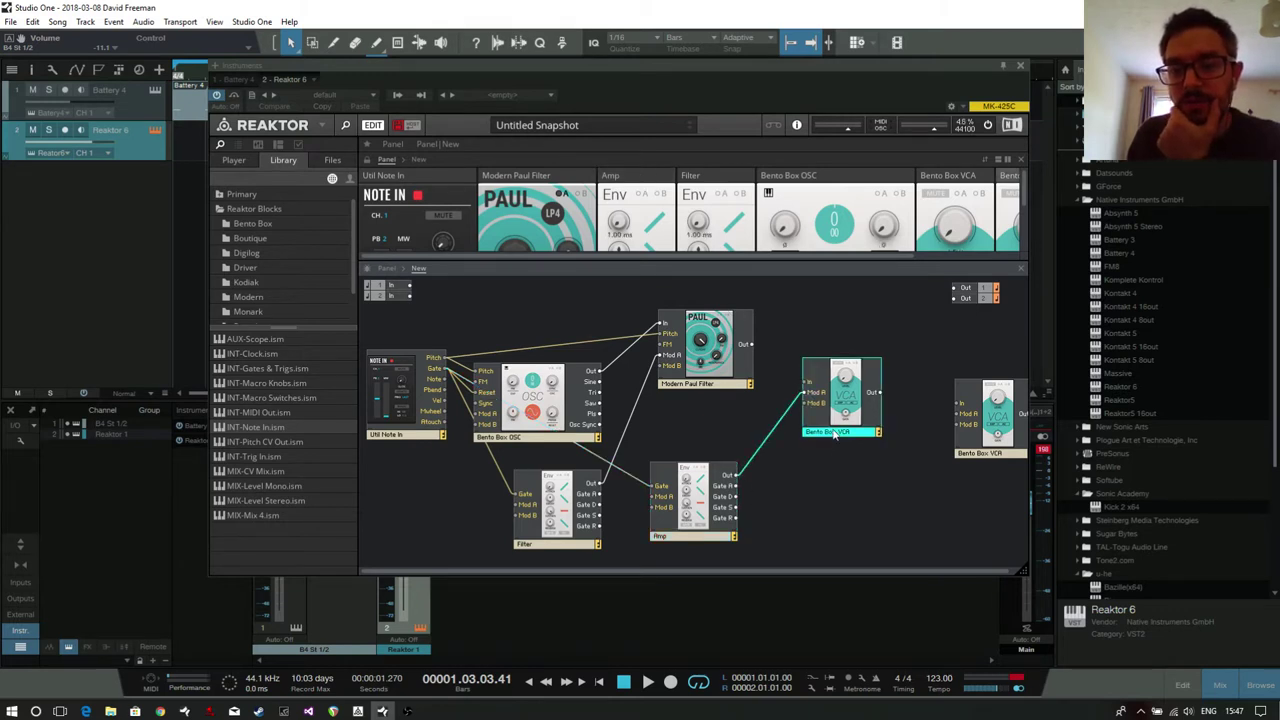
left_click(741, 372)
left_click_drag(791, 395, 831, 420)
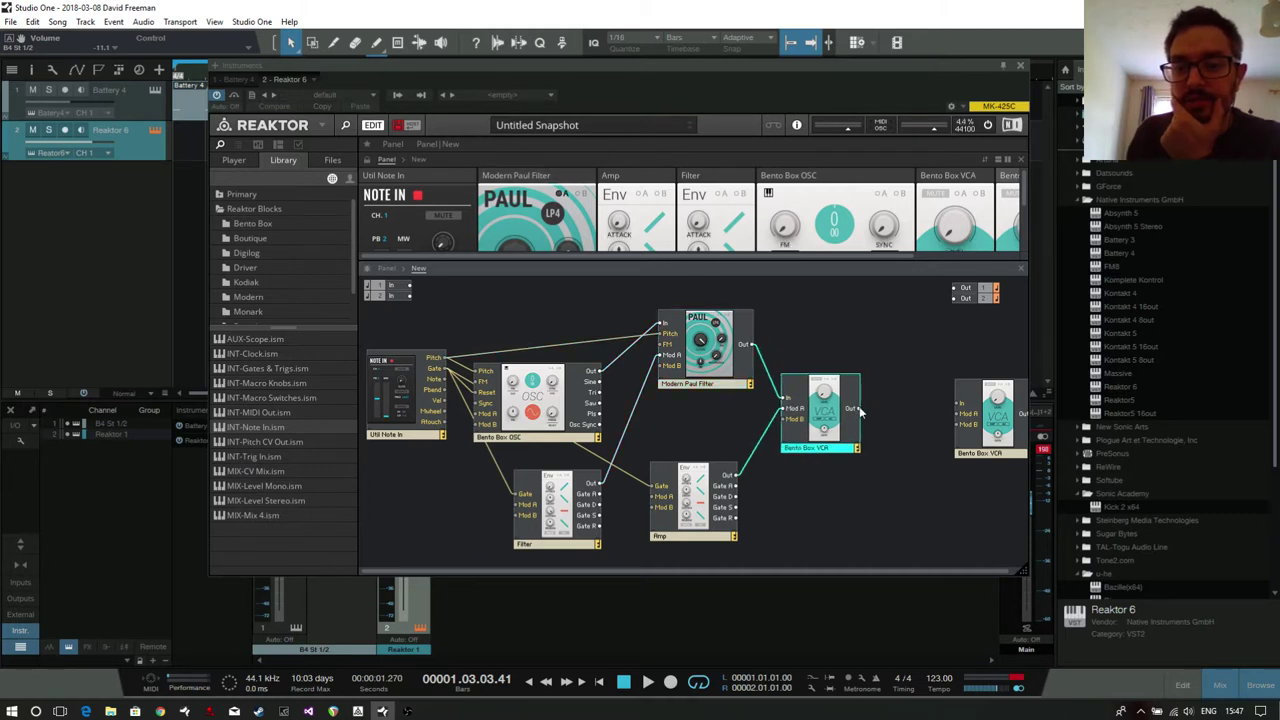
left_click_drag(922, 337, 953, 289)
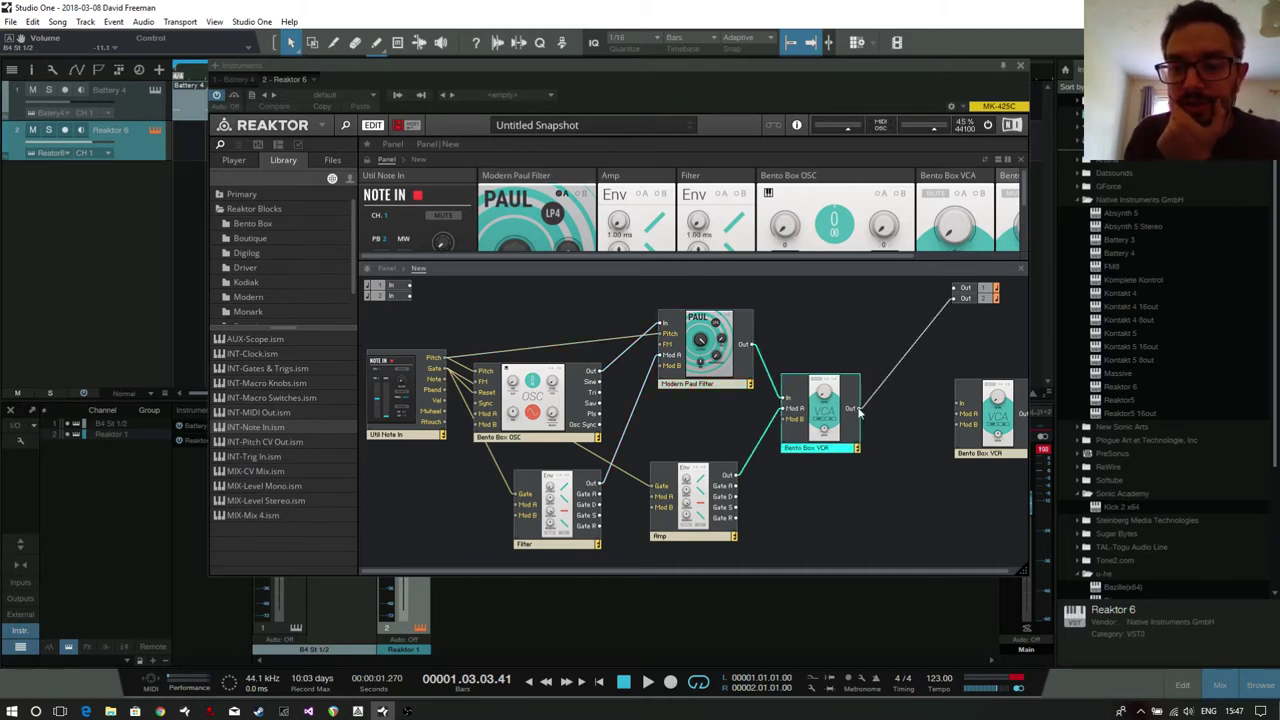
left_click_drag(858, 412, 958, 298)
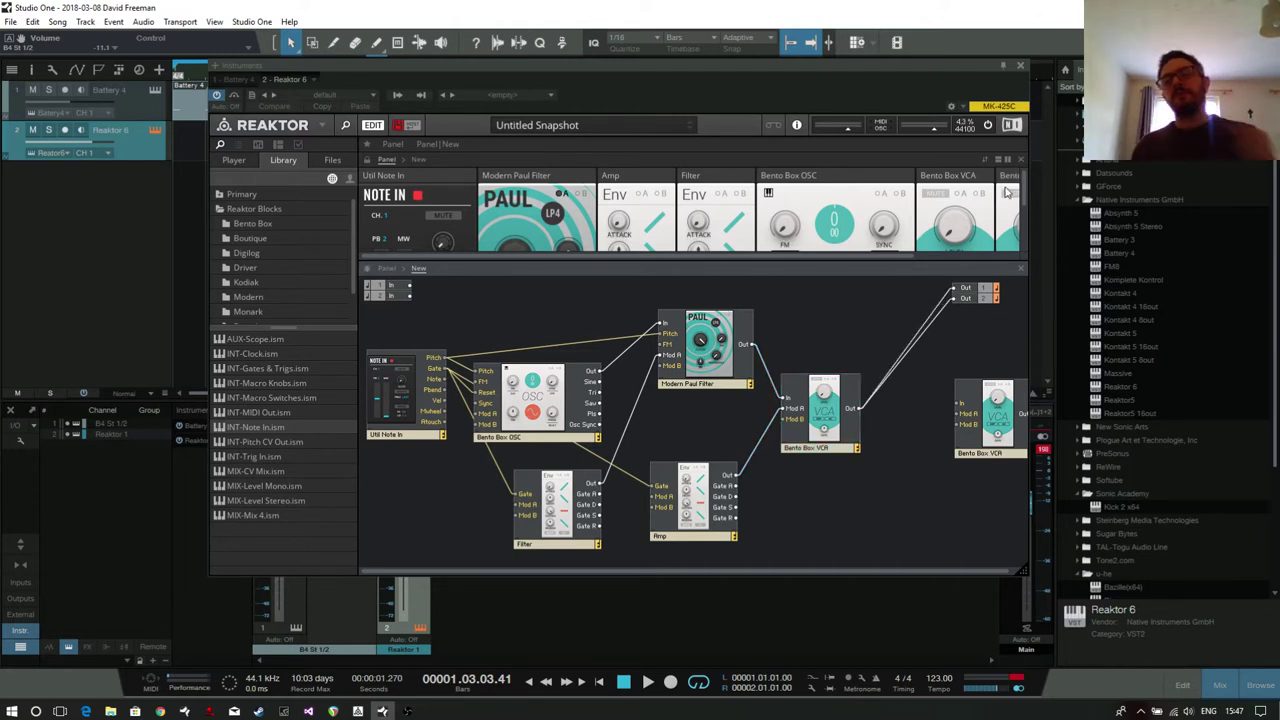
left_click(1020, 67)
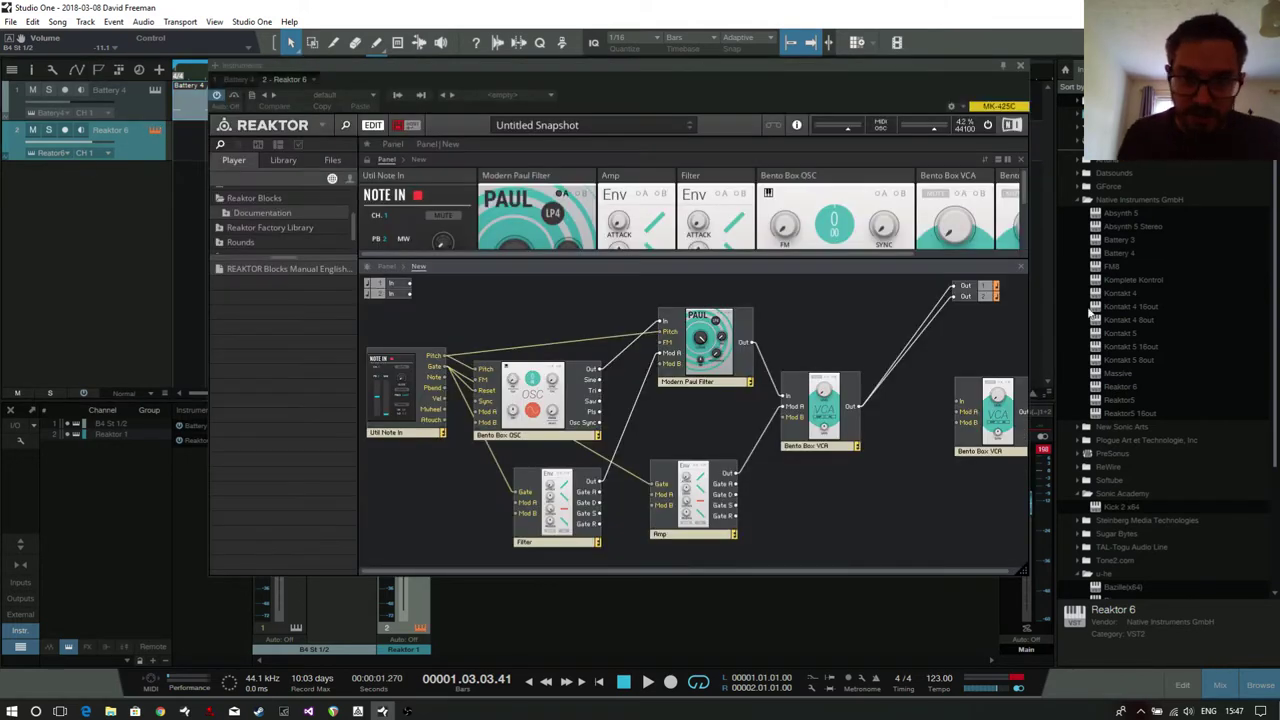
Check the wiring in Structure view, then widen the Reaktor panel window to fit every block.
left_click(1020, 268)
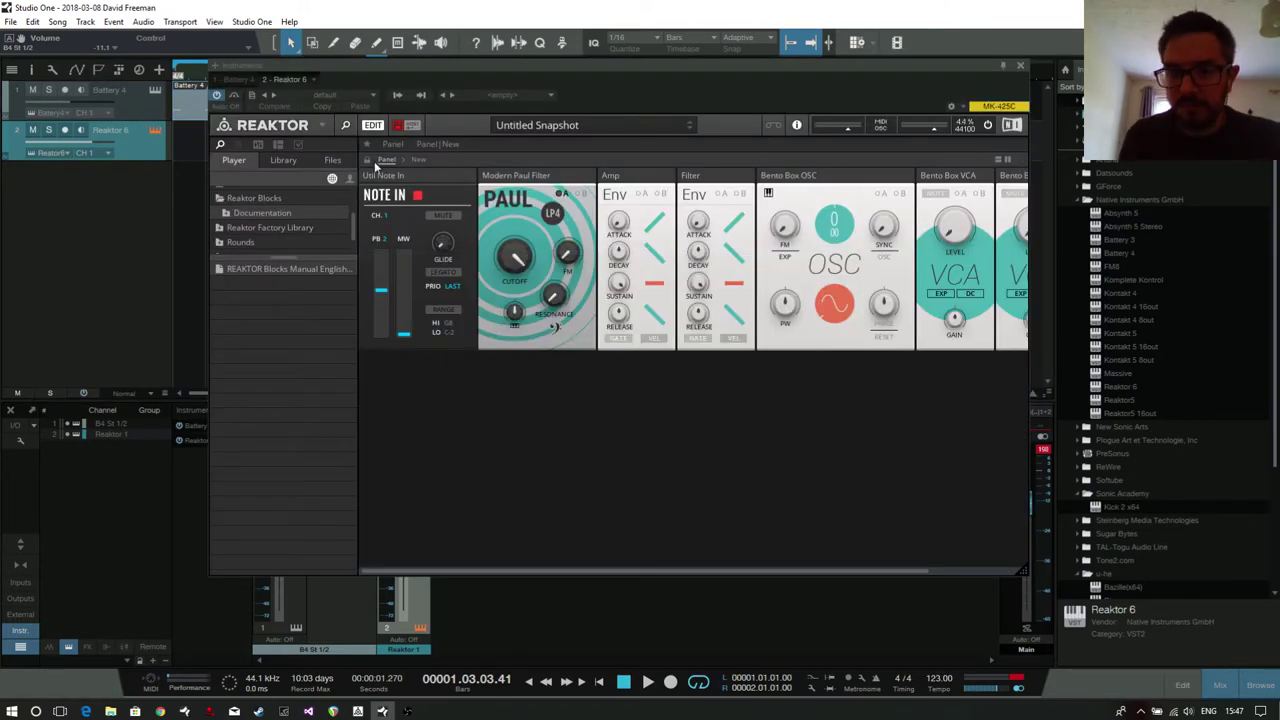
left_click(418, 165)
left_click(822, 338)
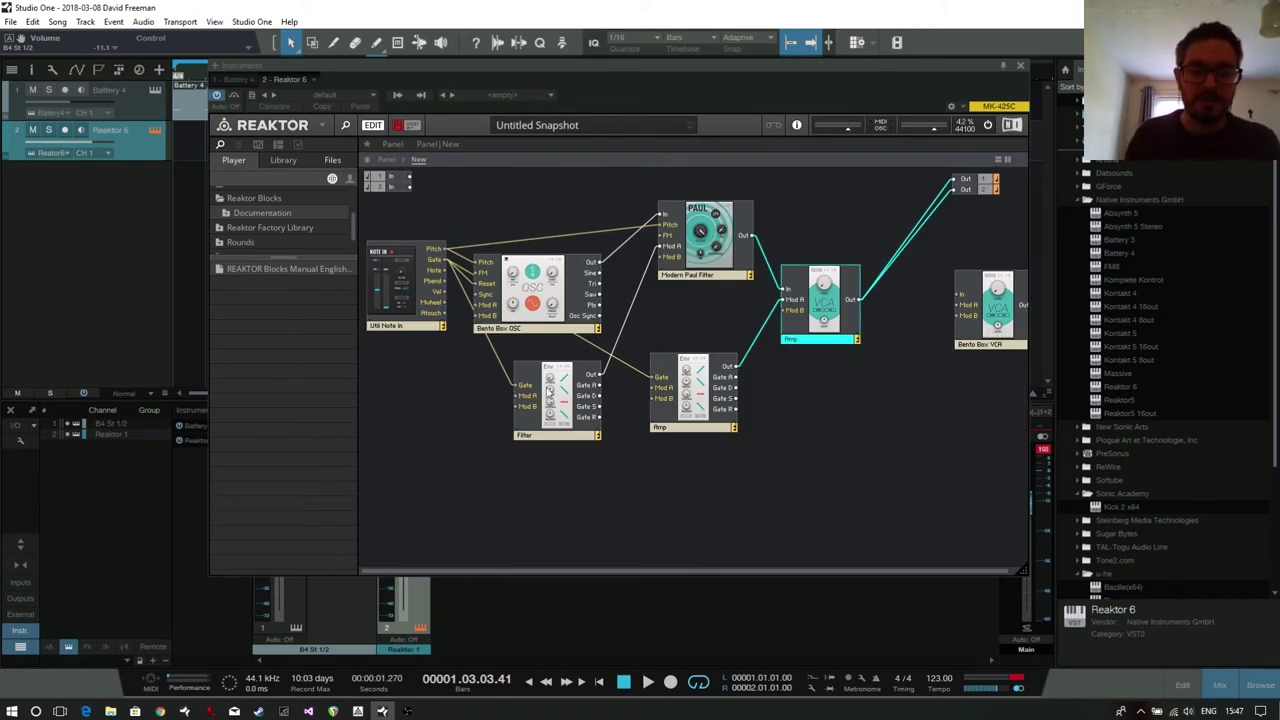
left_click(390, 161)
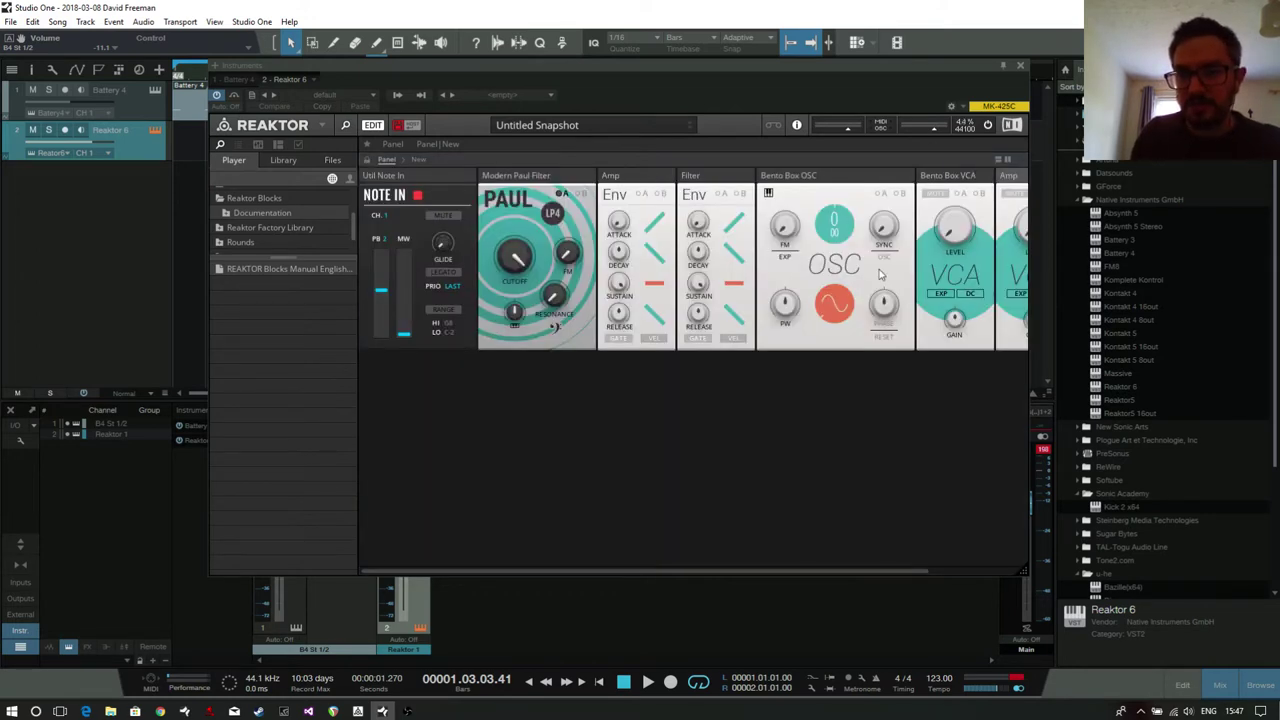
left_click_drag(1025, 570, 1184, 566)
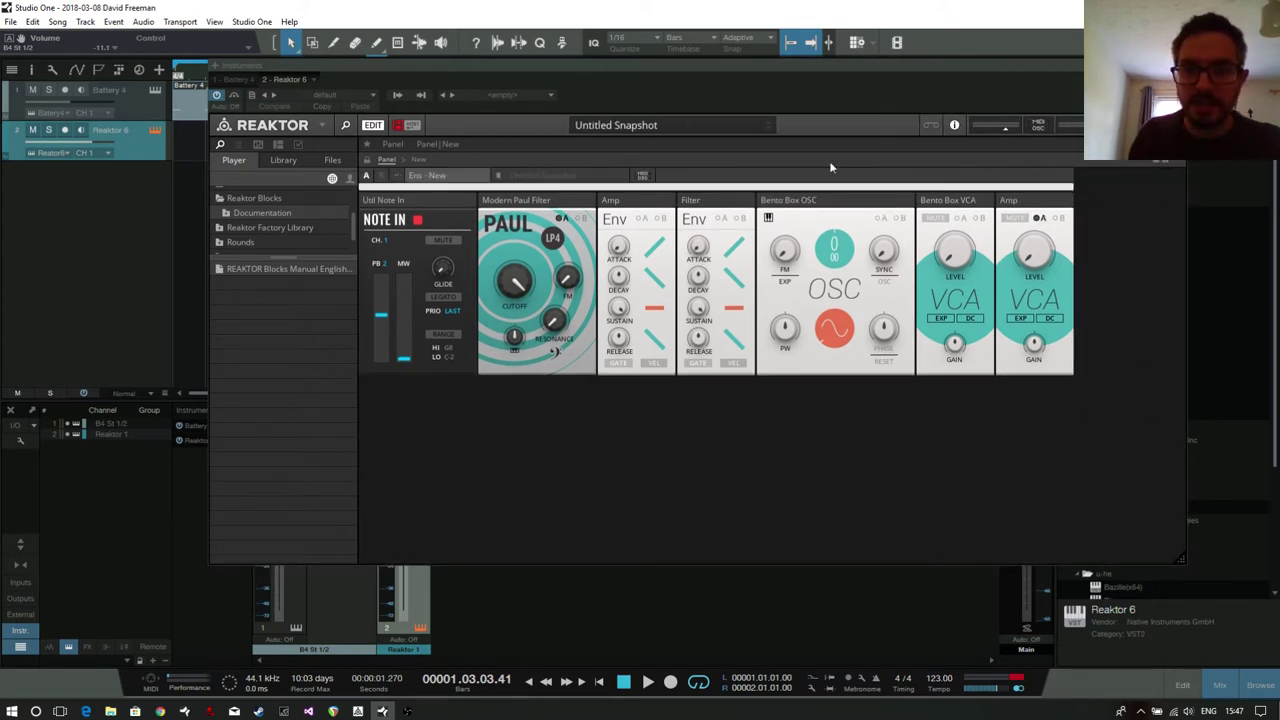
Move the spare Bento Box VCA to a second row, placing OSC after Note In and Filter before Amp.
left_click_drag(962, 207, 795, 424)
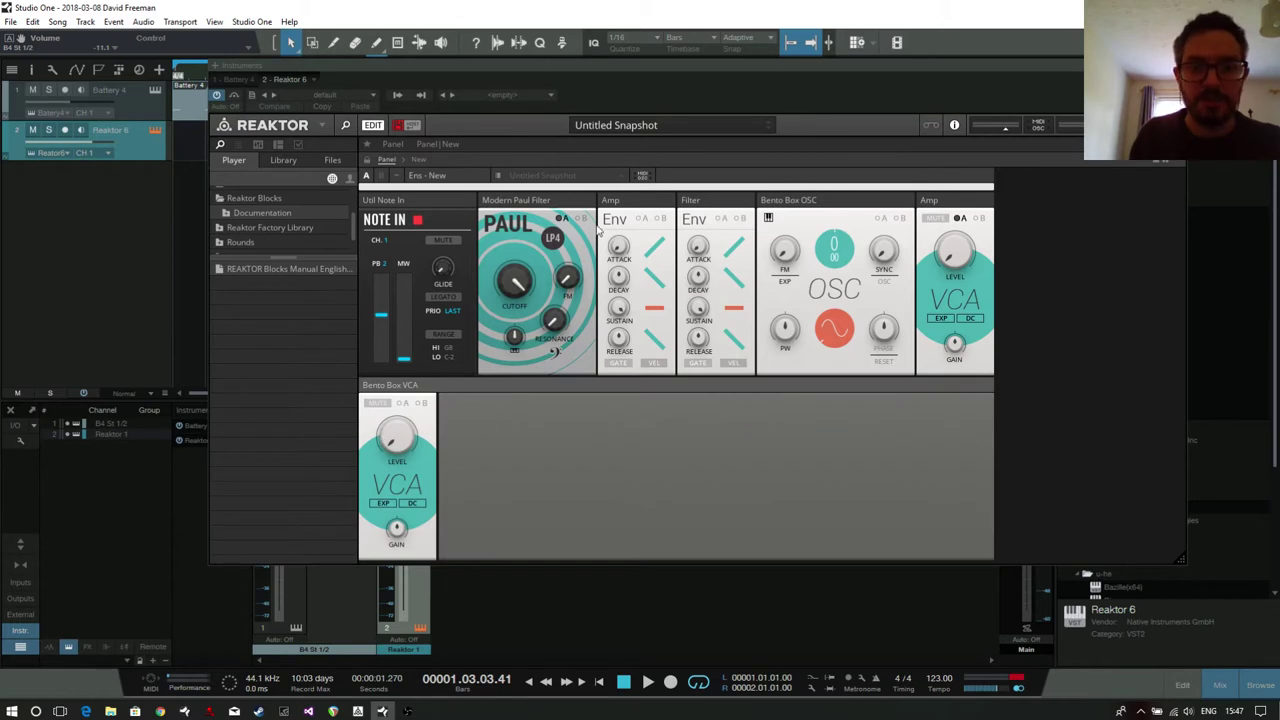
left_click_drag(824, 200, 544, 201)
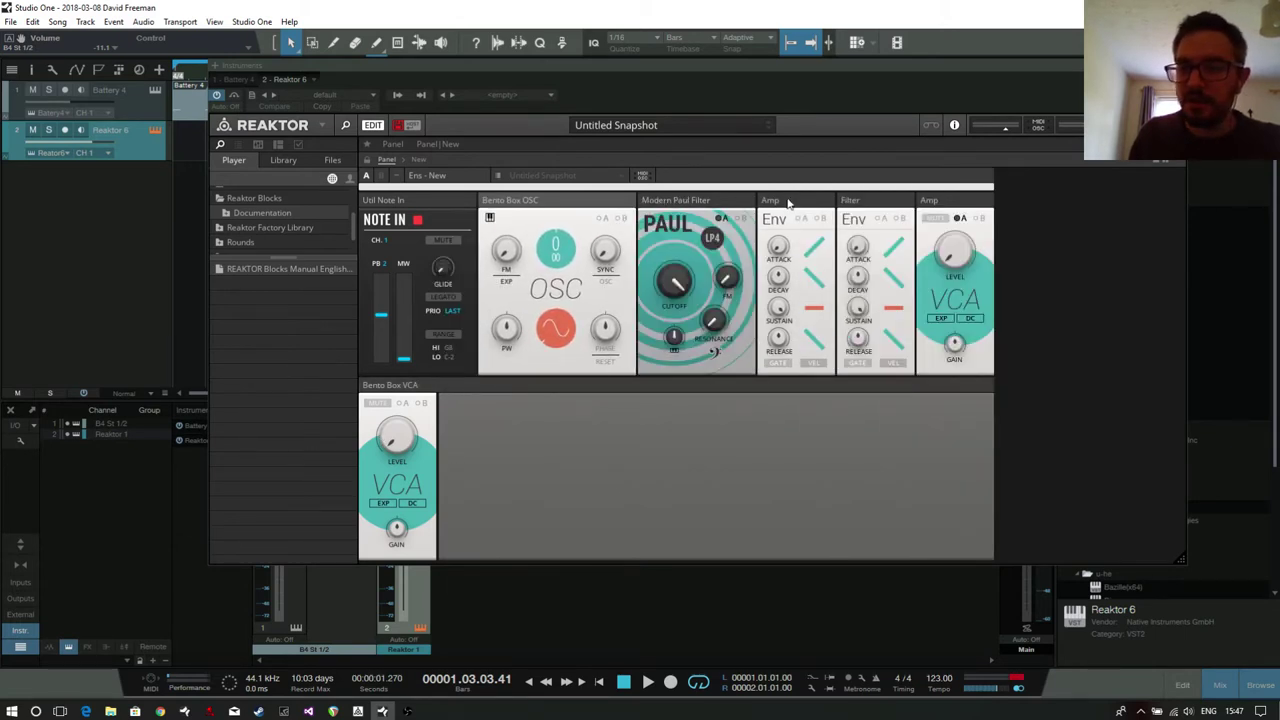
left_click_drag(789, 204, 658, 209)
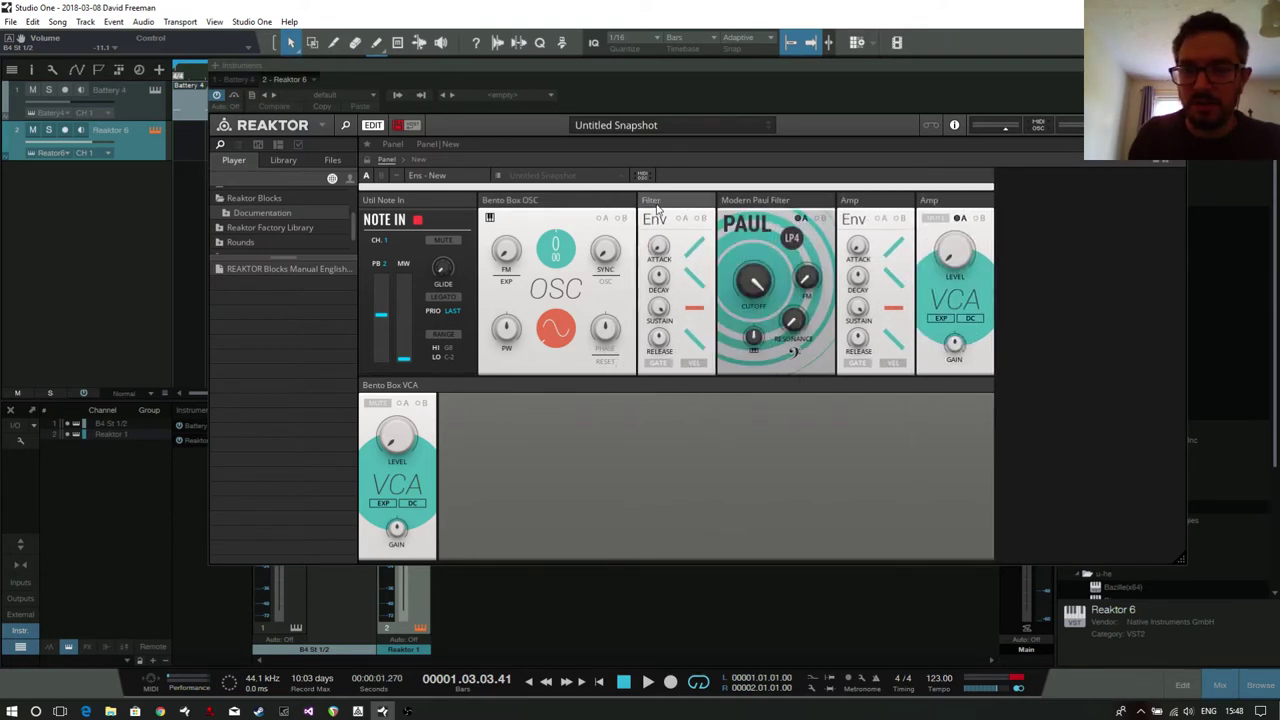
Switch the Amp VCA to its A setting and from DC to AC coupling.
left_click(961, 218)
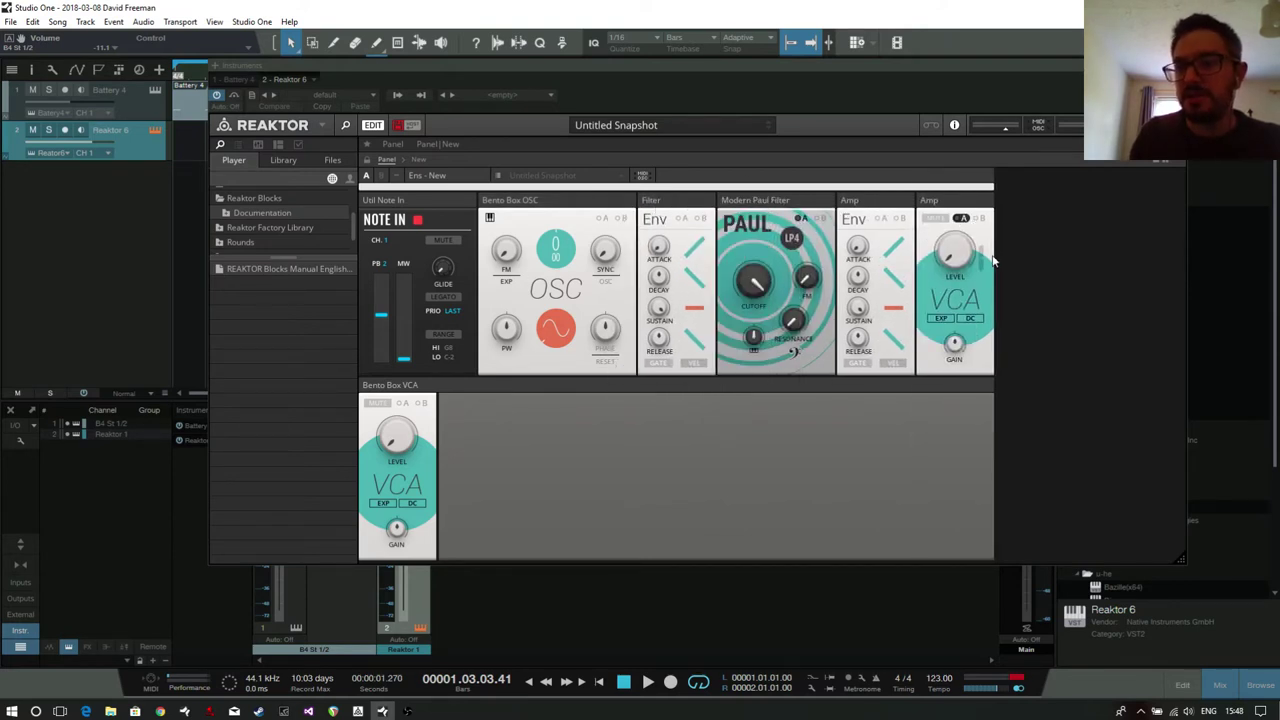
left_click(968, 319)
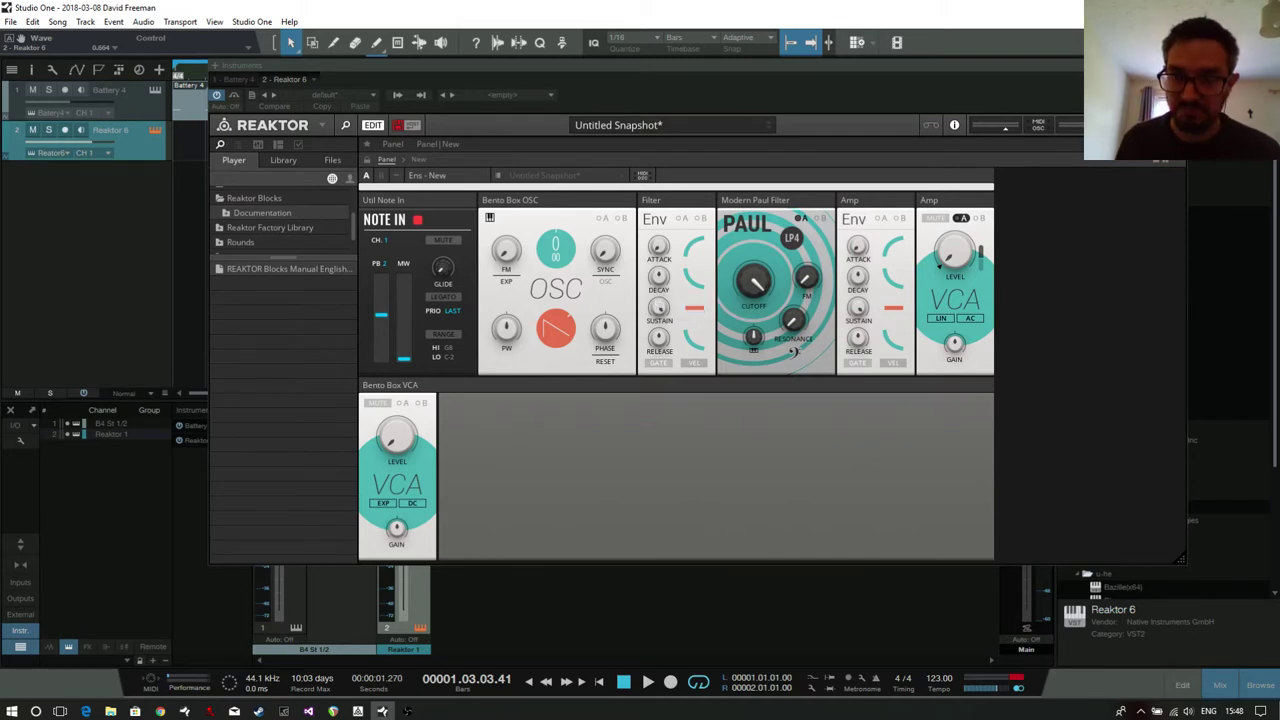
Draw a one-bar Reaktor 6 part on track 2 and mute the Battery 4 drum track.
key("ctrl+w")
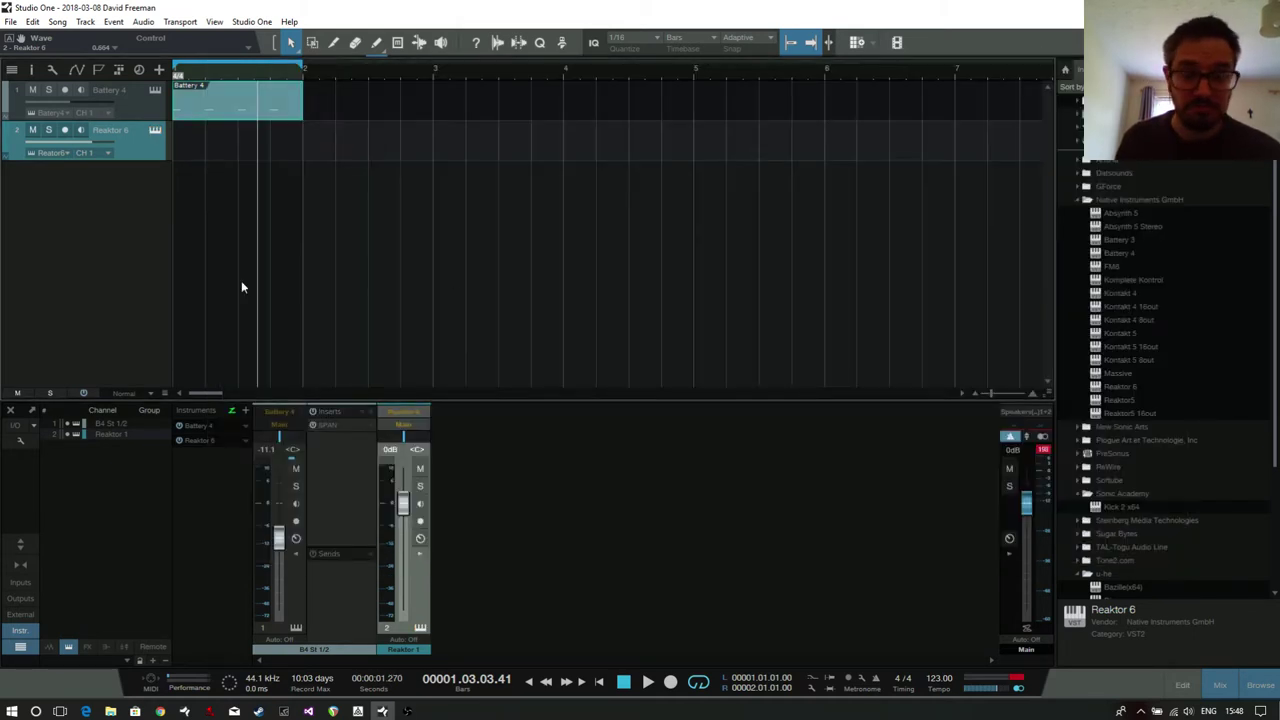
left_click(376, 42)
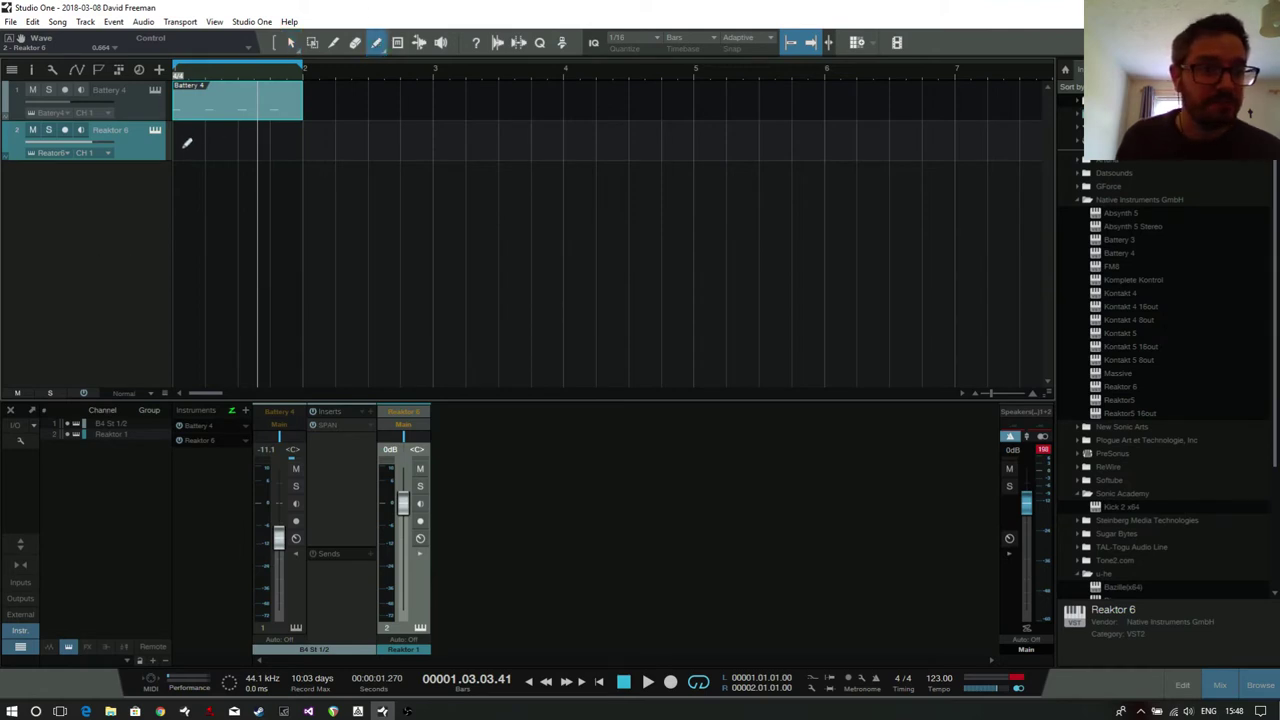
mouse_move(186, 142)
left_mouse_down()
mouse_move(223, 137)
mouse_move(172, 154)
mouse_move(302, 137)
left_mouse_up()
left_click(289, 43)
left_click(33, 90)
Draw five short A0 bass notes across the bar in the Reaktor 6 part's note editor.
double_click(204, 146)
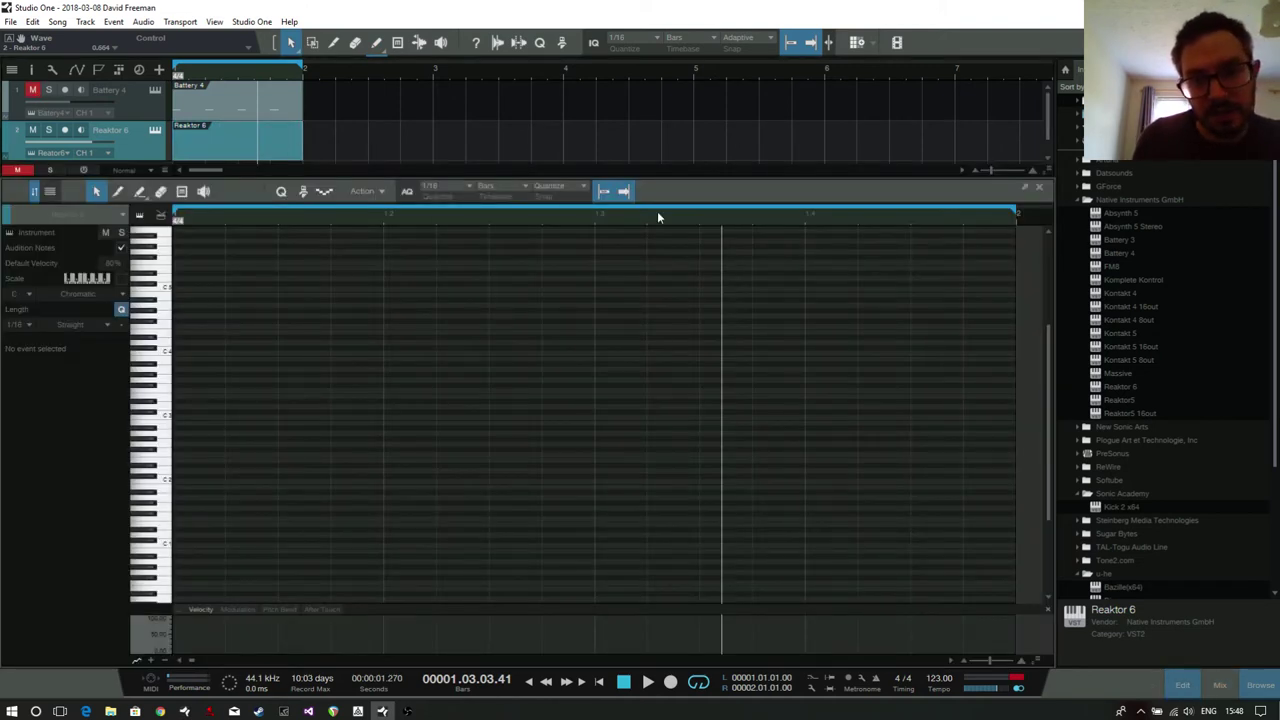
left_click_drag(729, 175, 810, 135)
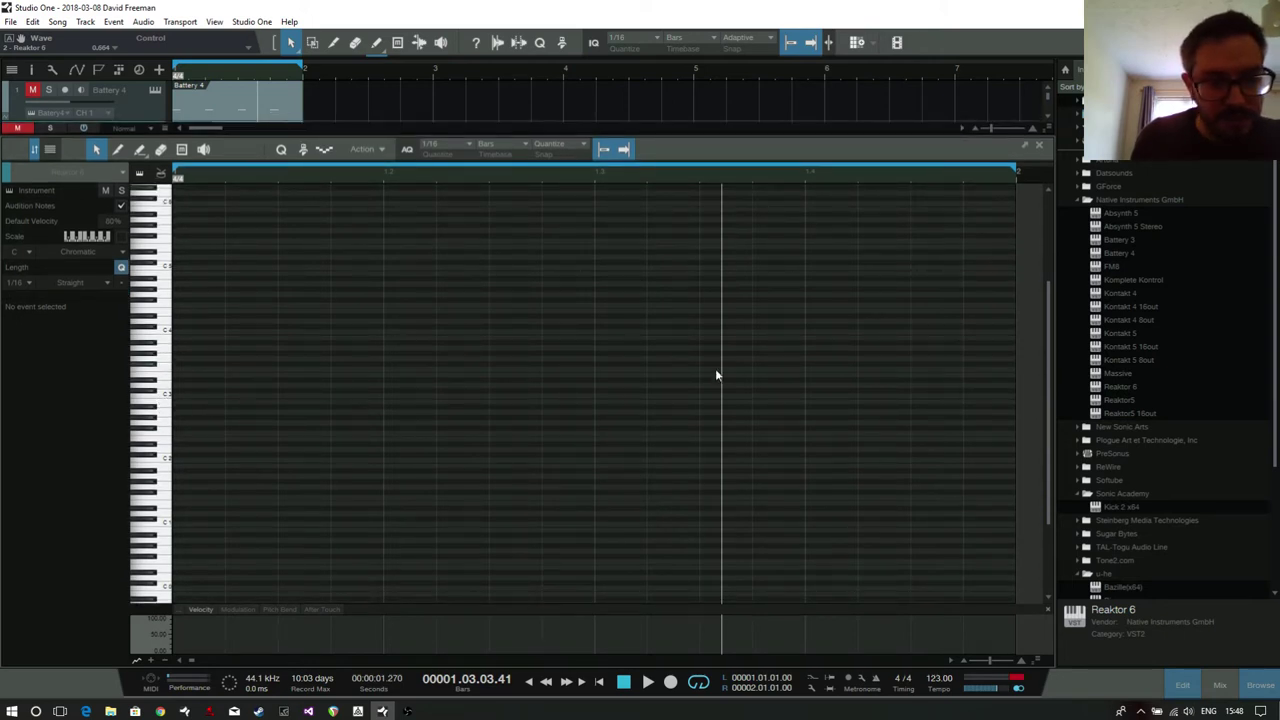
double_click(252, 397)
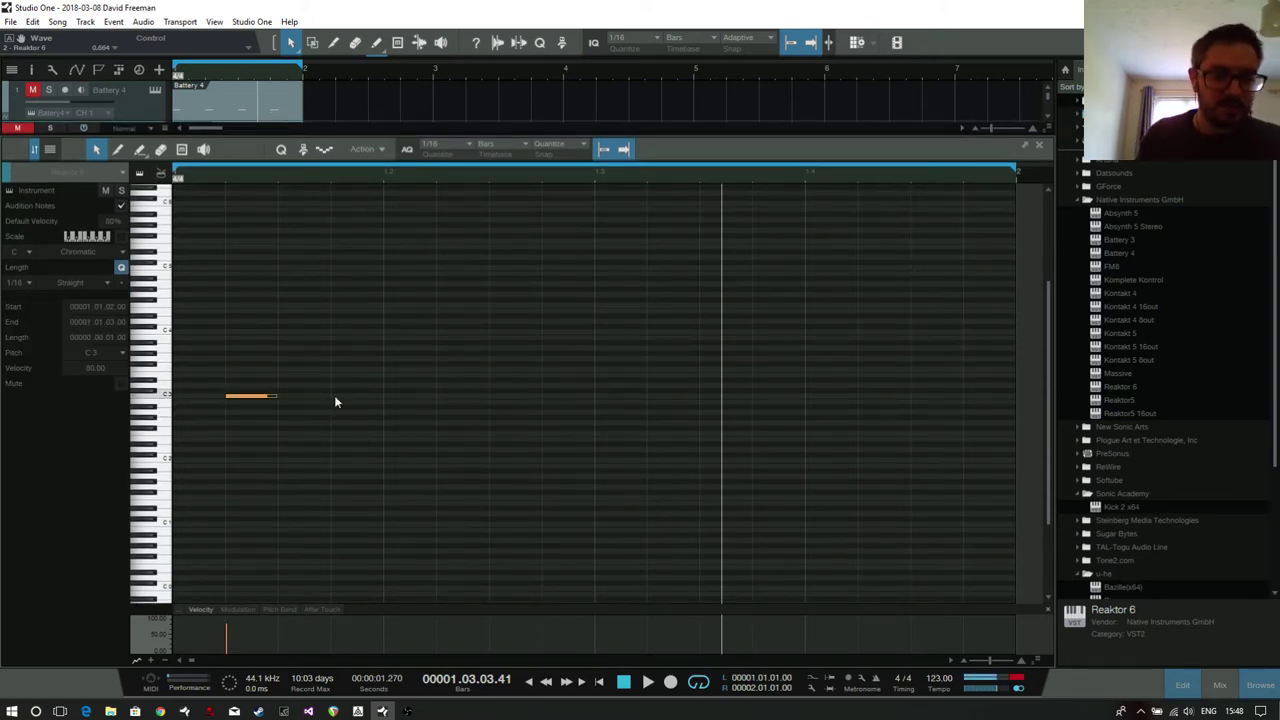
left_click_drag(248, 400, 246, 538)
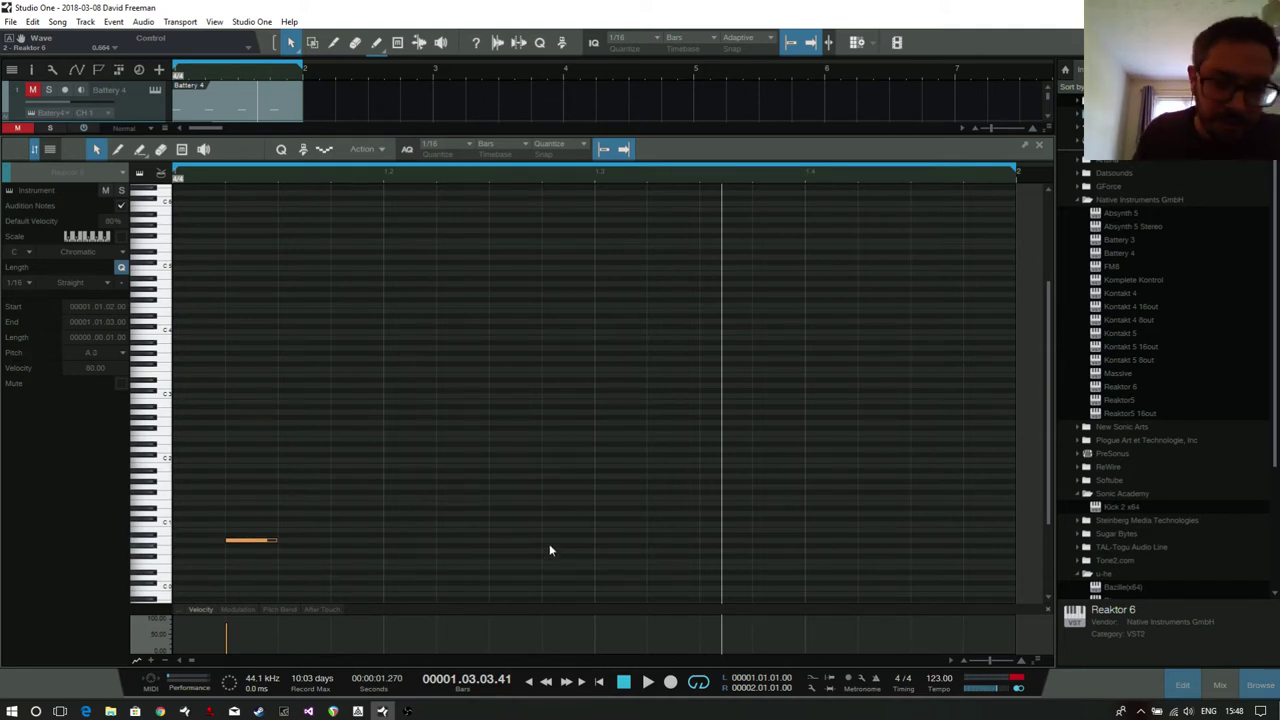
double_click(523, 540)
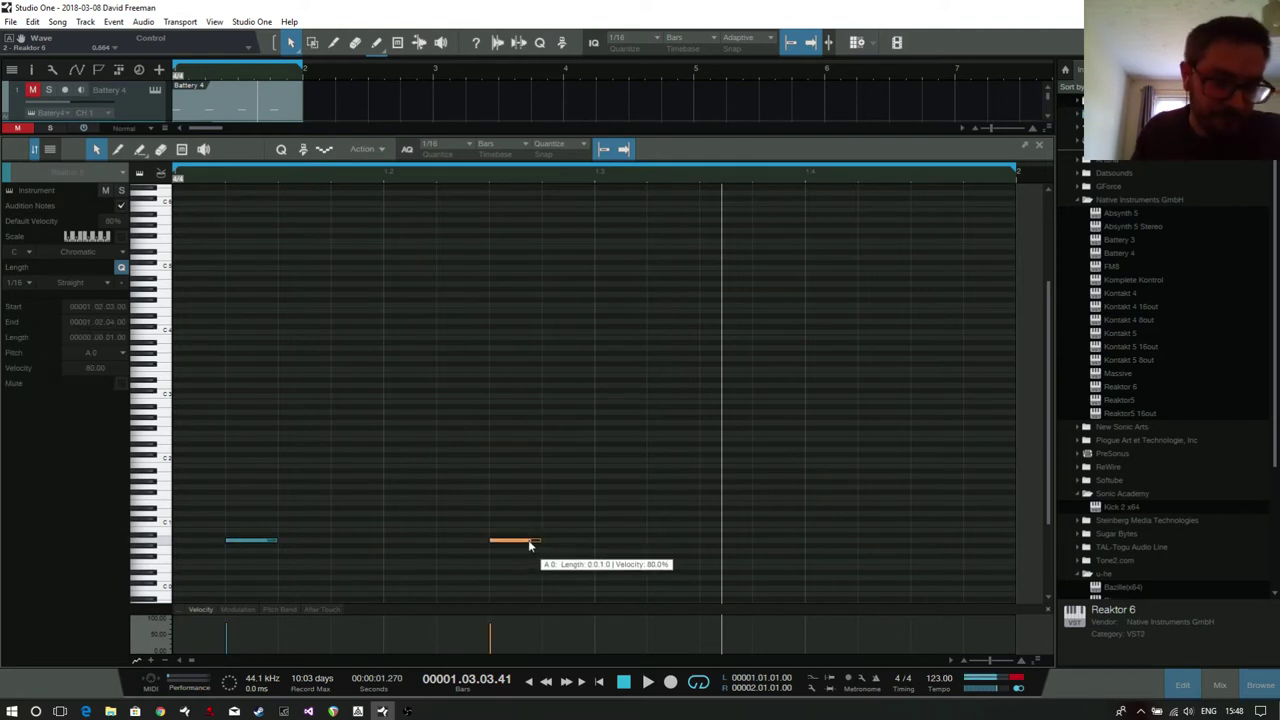
double_click(616, 525)
double_click(722, 540)
left_click(928, 543)
double_click(932, 543)
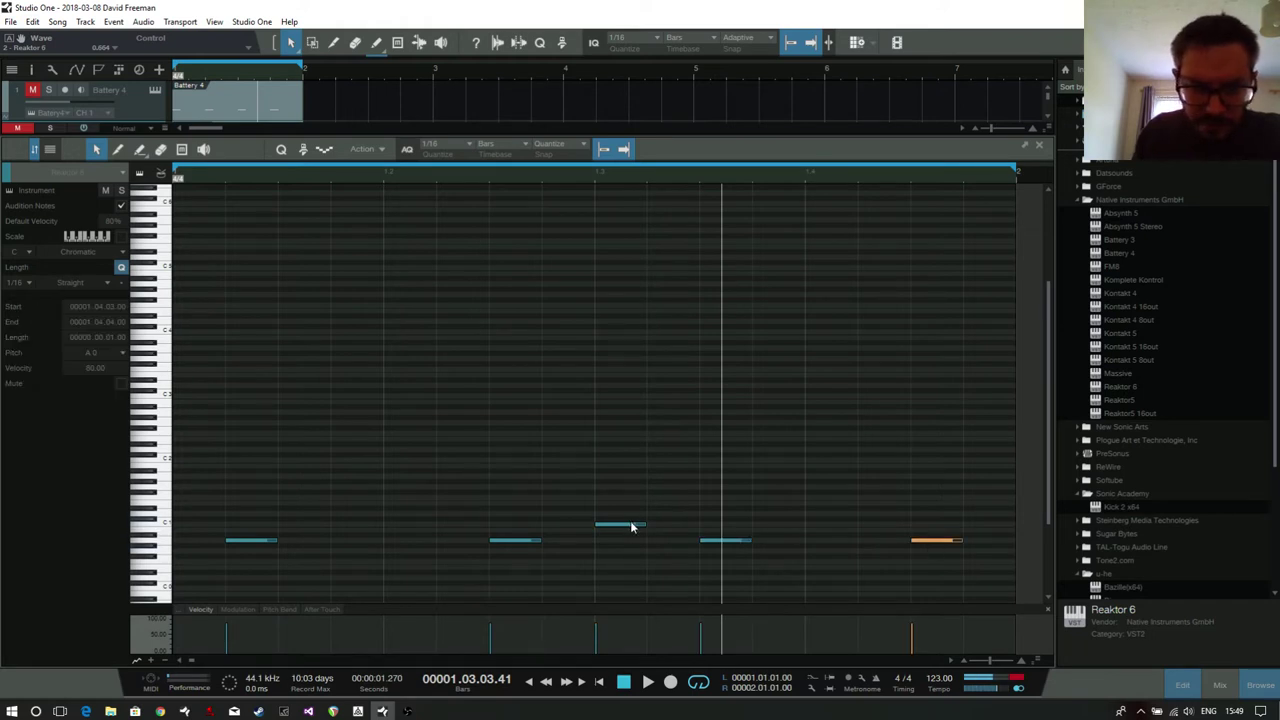
left_click_drag(630, 527, 634, 541)
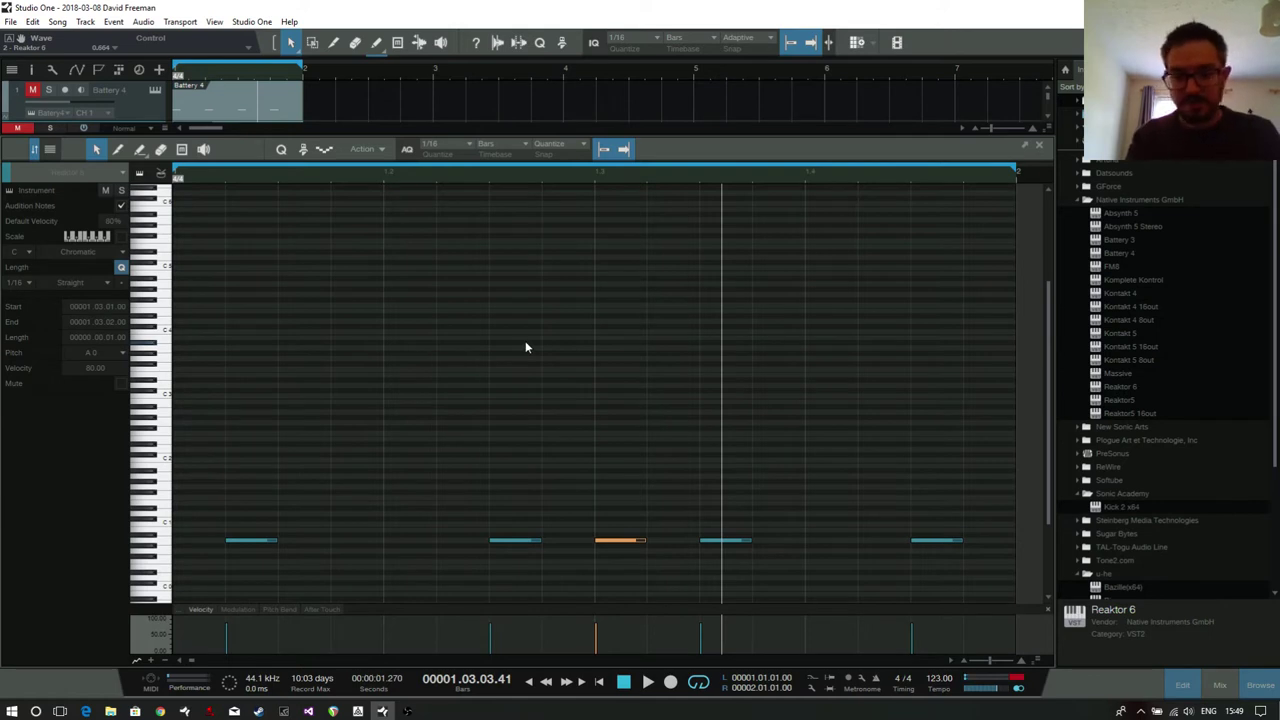
Play the loop while nudging the first bass note's timing by a sixteenth.
key("space")
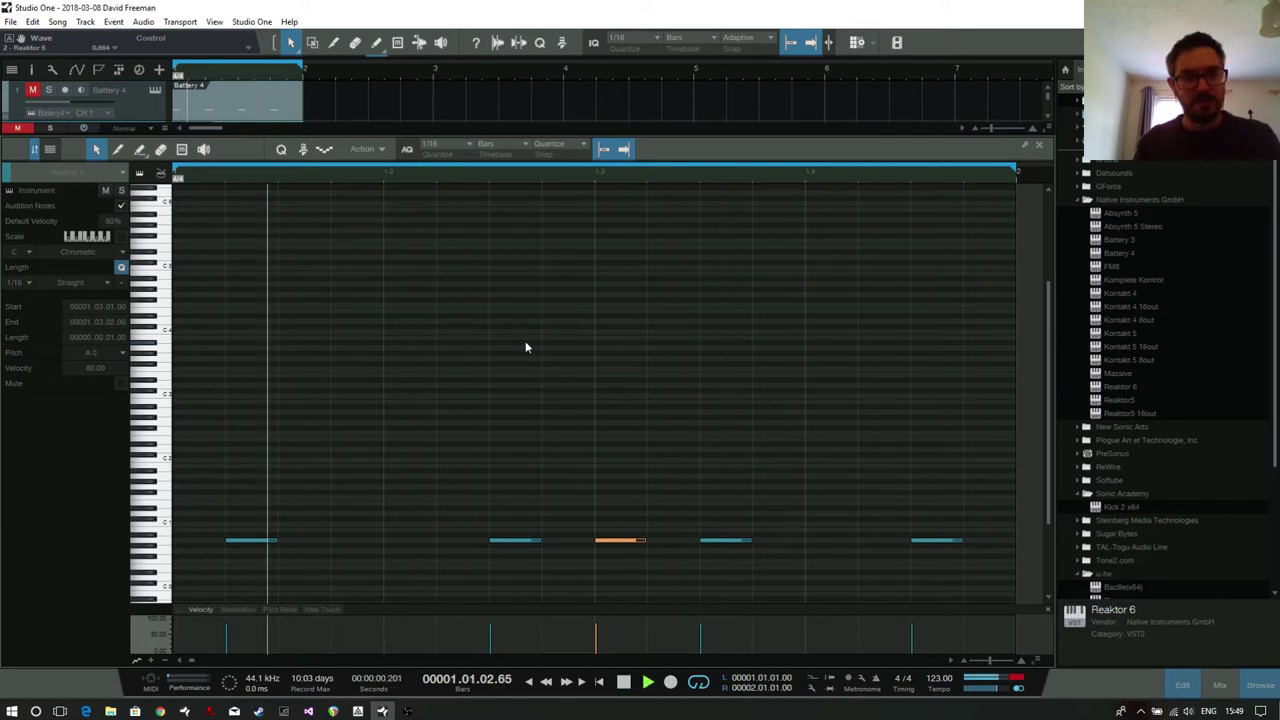
left_click(241, 540)
left_click_drag(243, 545, 294, 546)
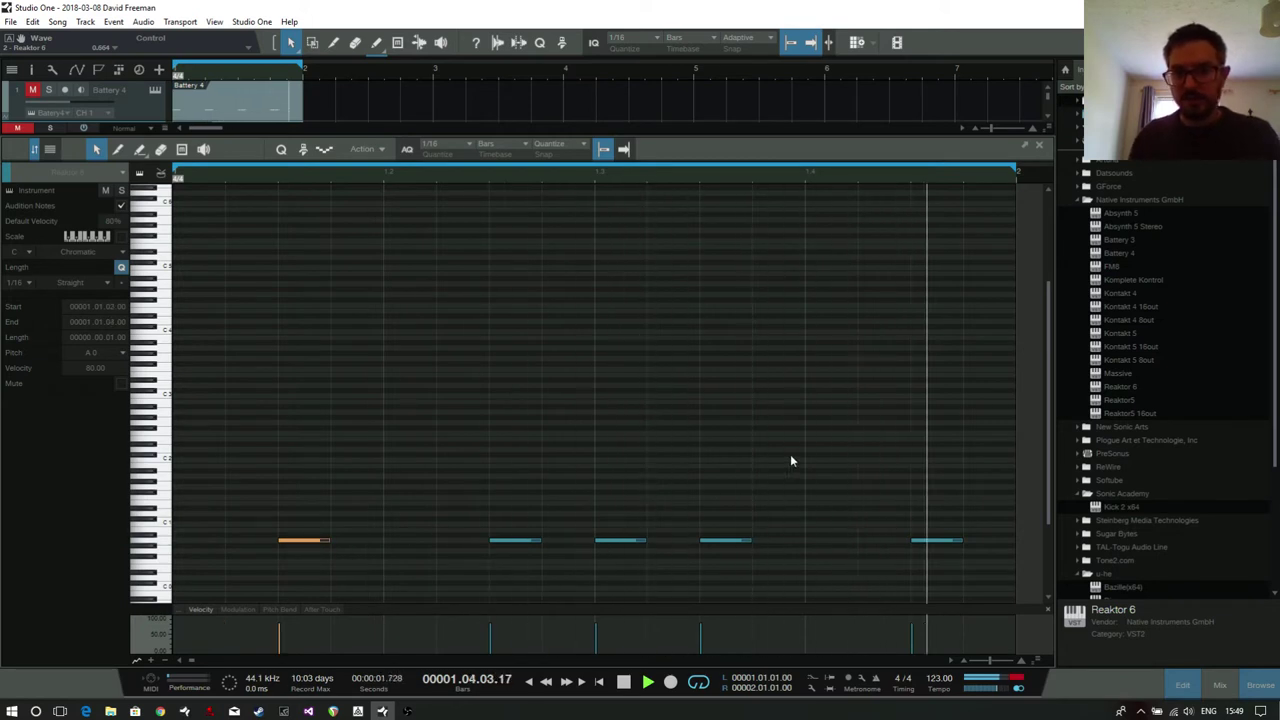
left_click_drag(305, 544, 278, 546)
left_click(1038, 148)
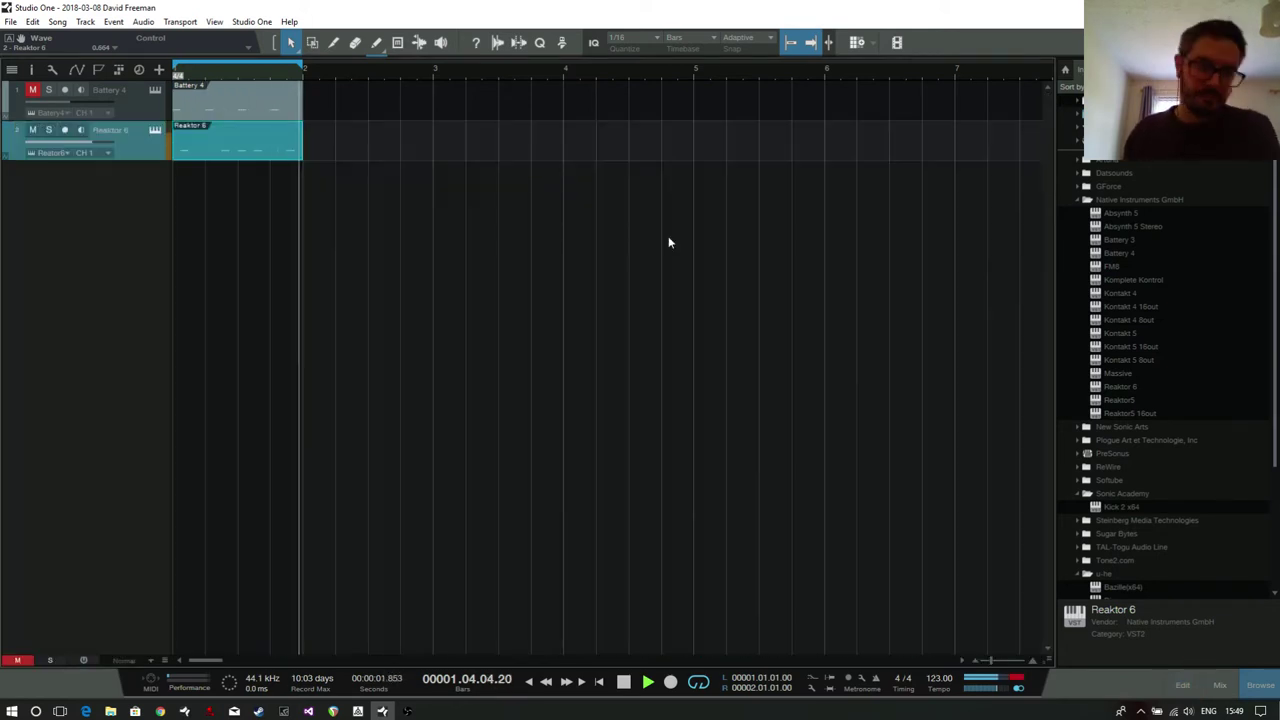
During playback, raise the Filter envelope sustain and lower the Paul filter cutoff to 0.38.
left_click(155, 130)
left_click_drag(745, 289, 740, 391)
left_click_drag(674, 309, 656, 402)
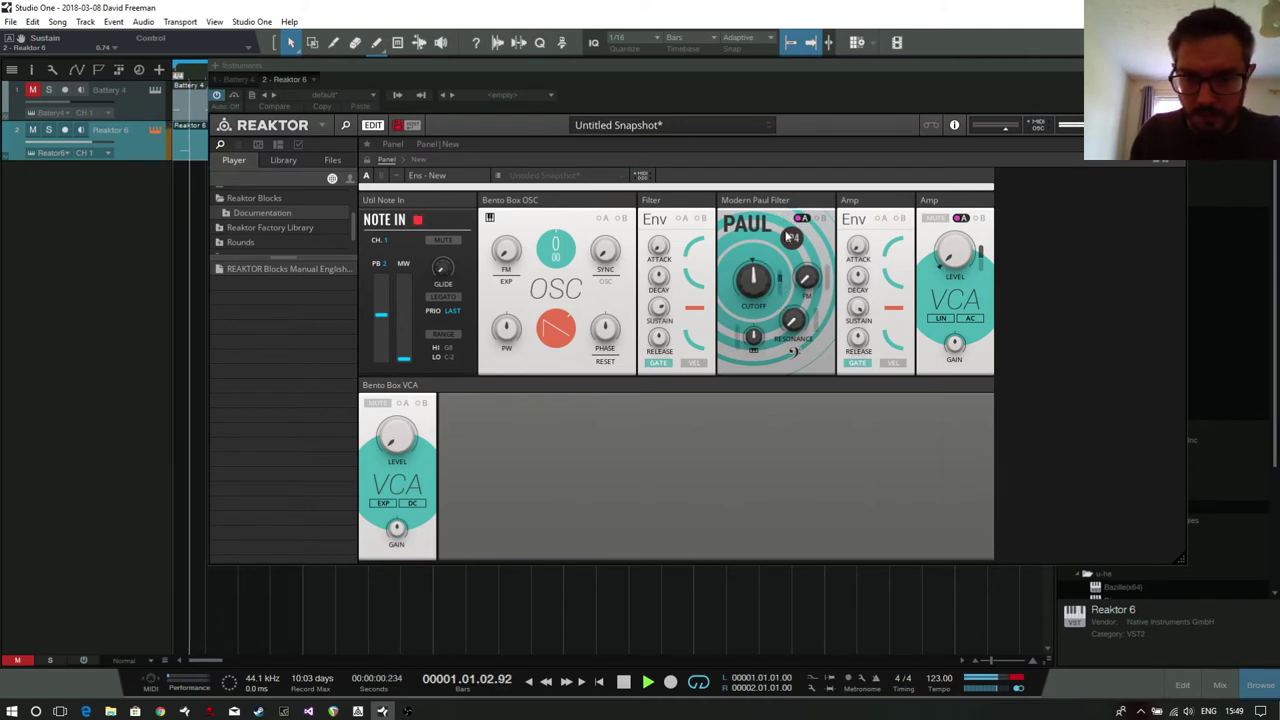
left_click_drag(755, 293, 750, 312)
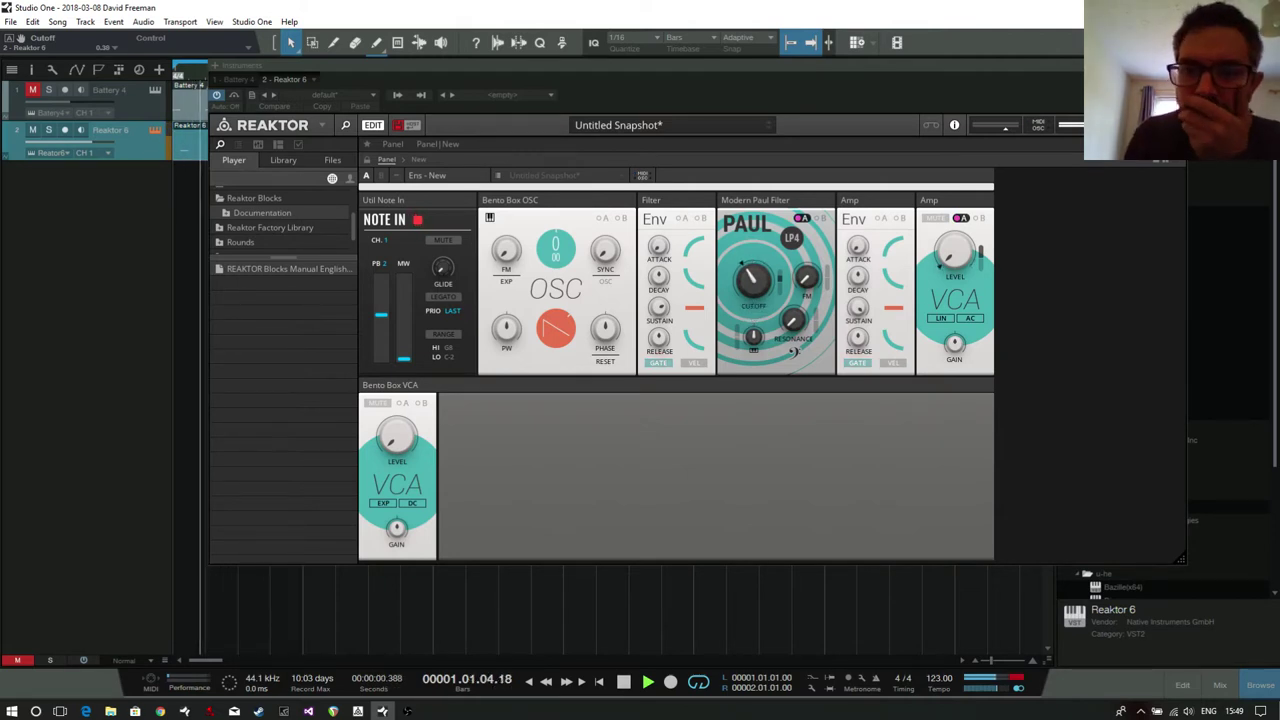
Add an AUX-Scope block from the Library, fed by the Amp VCA output plus a sync cable.
left_click(438, 158)
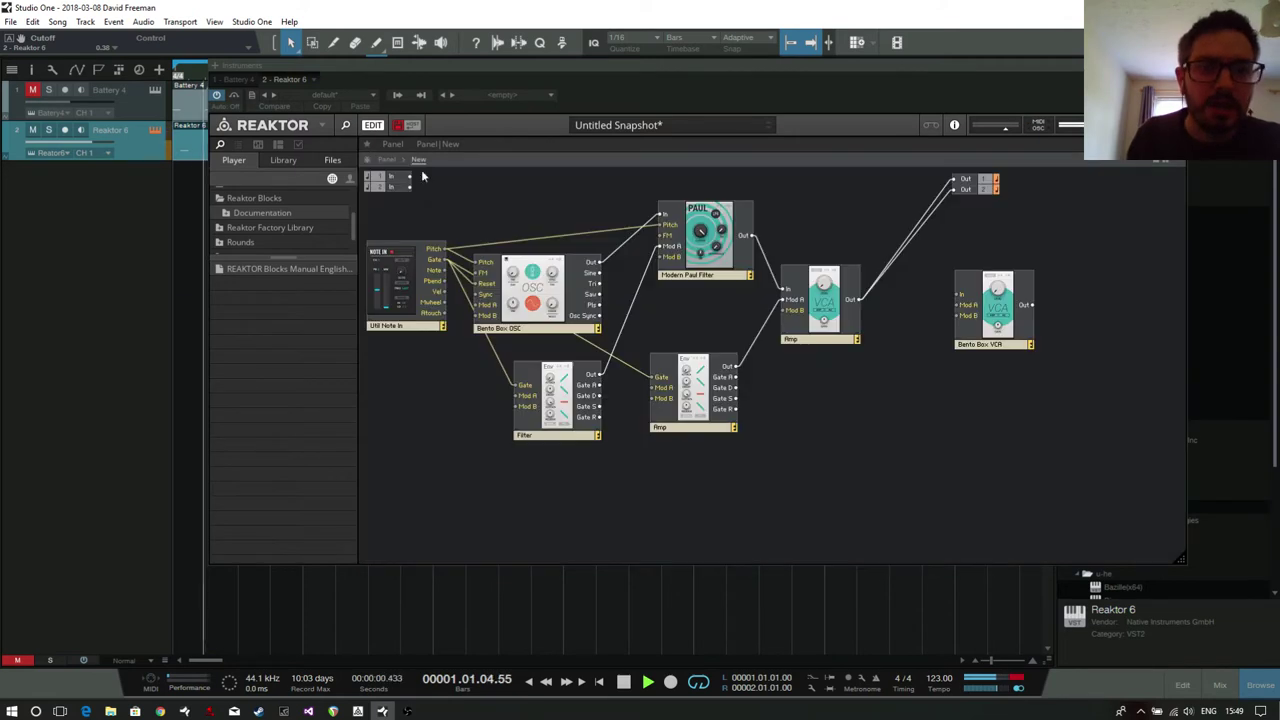
left_click(280, 161)
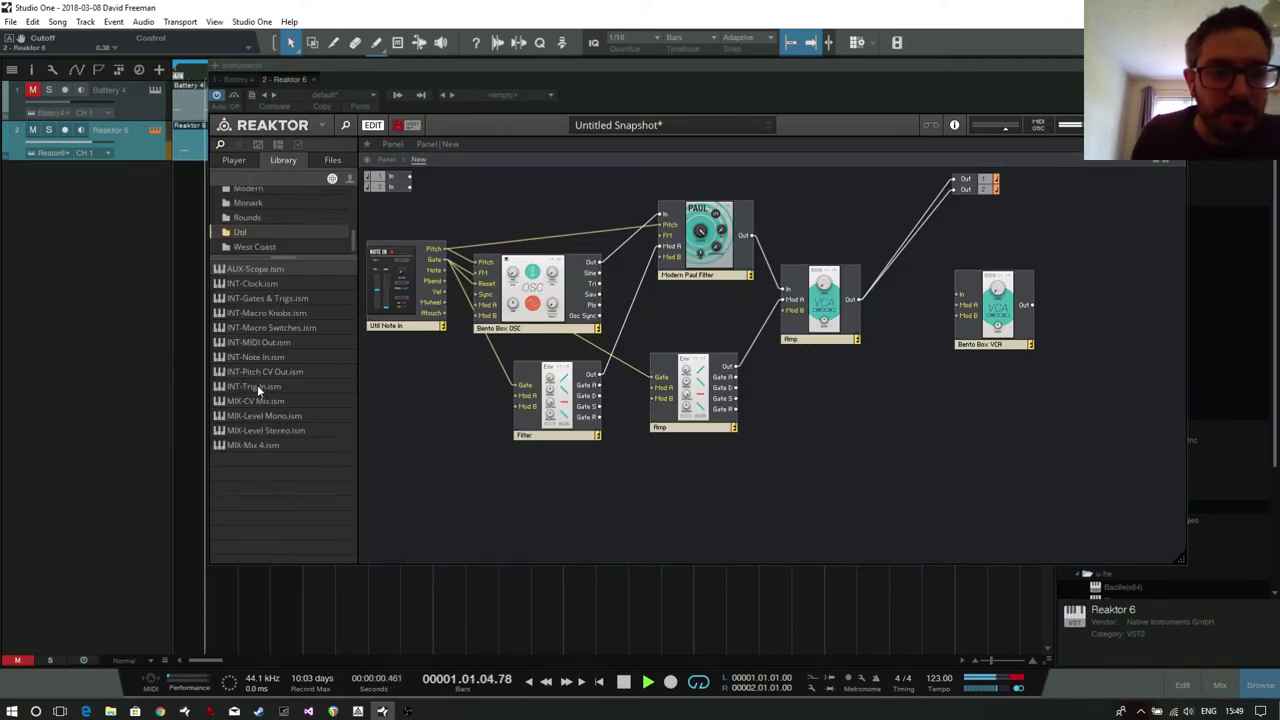
left_click_drag(244, 271, 976, 386)
left_click_drag(858, 301, 946, 396)
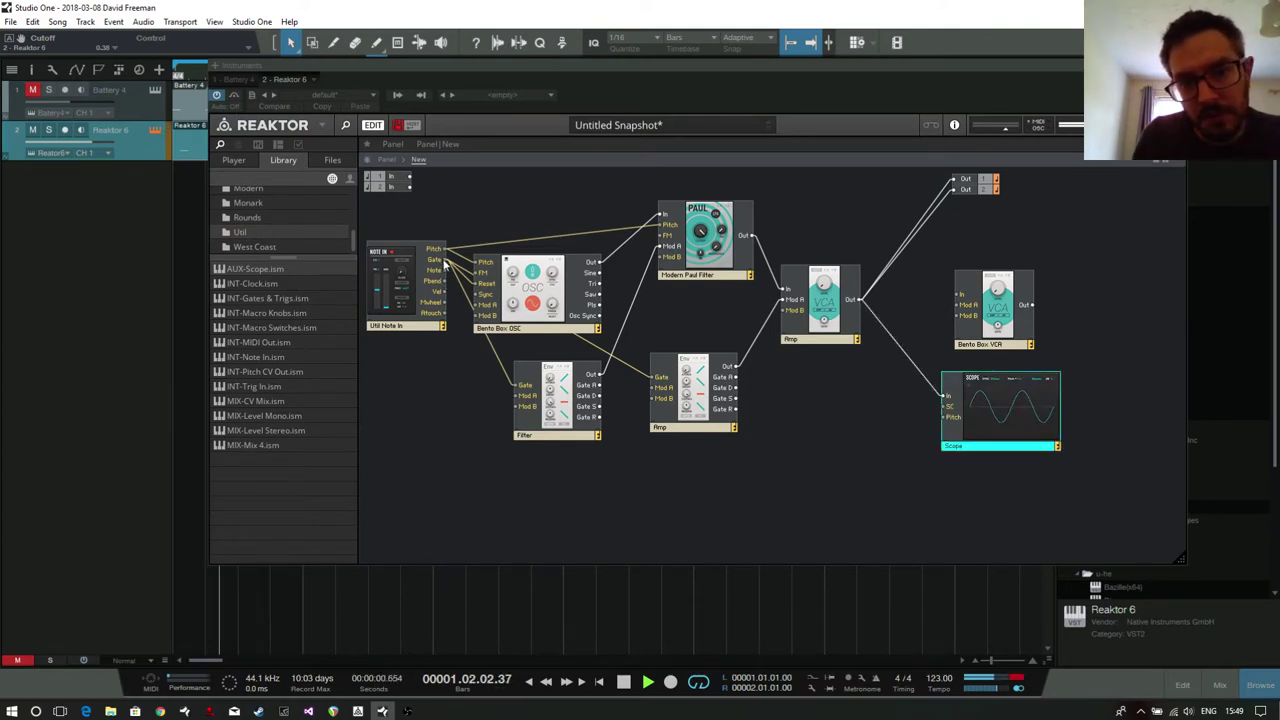
left_click_drag(444, 260, 938, 410)
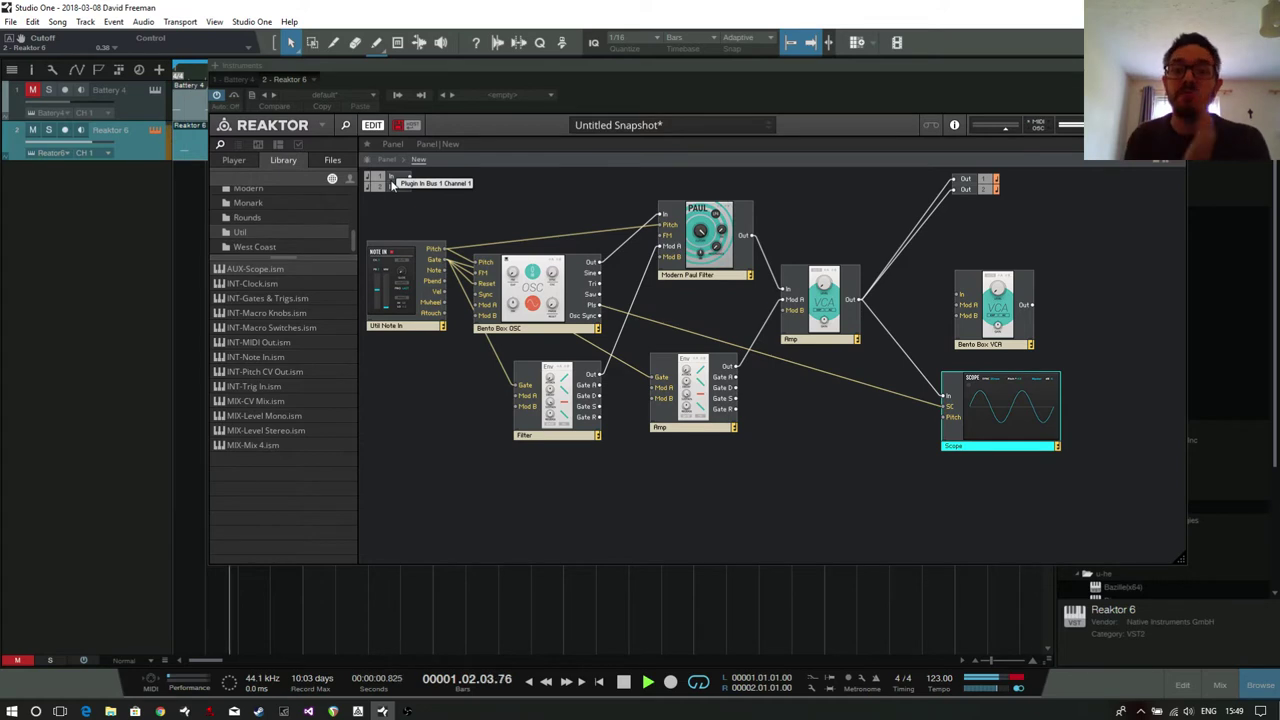
Set the Scope to sync on SC ZCross and adjust the Bento Box oscillator phase knob.
left_click(388, 160)
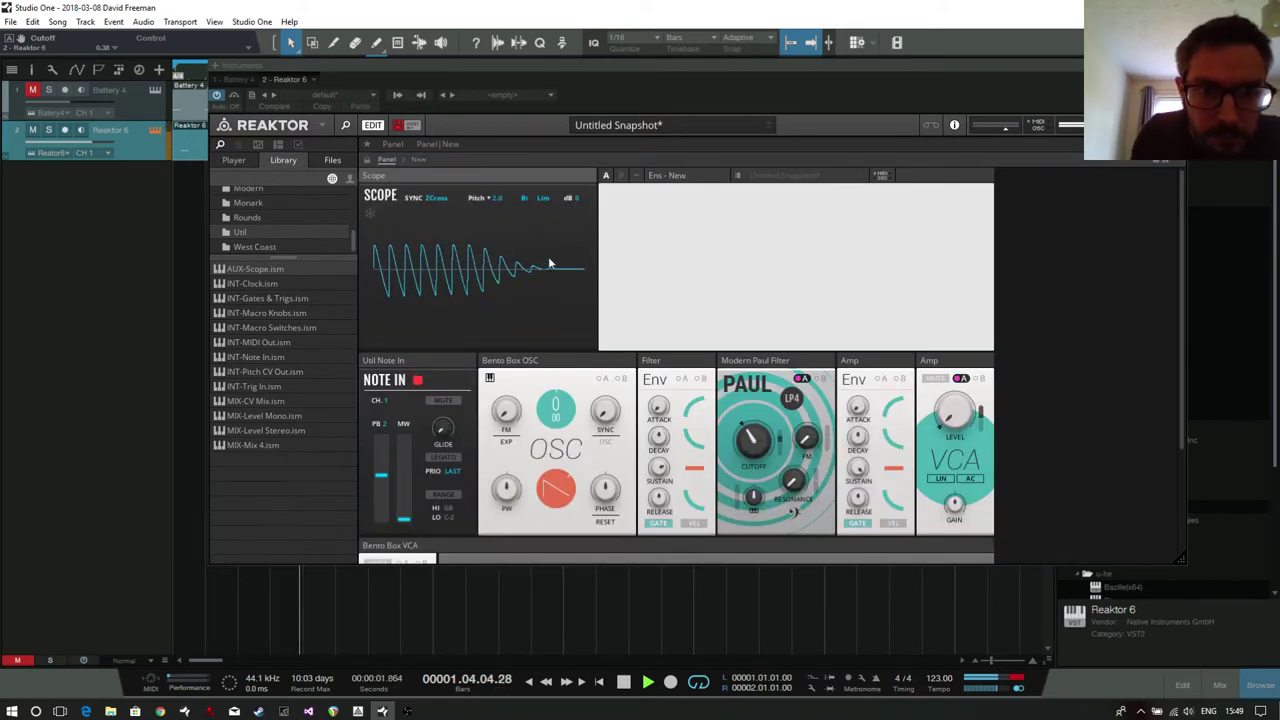
left_click(445, 199)
left_click(444, 198)
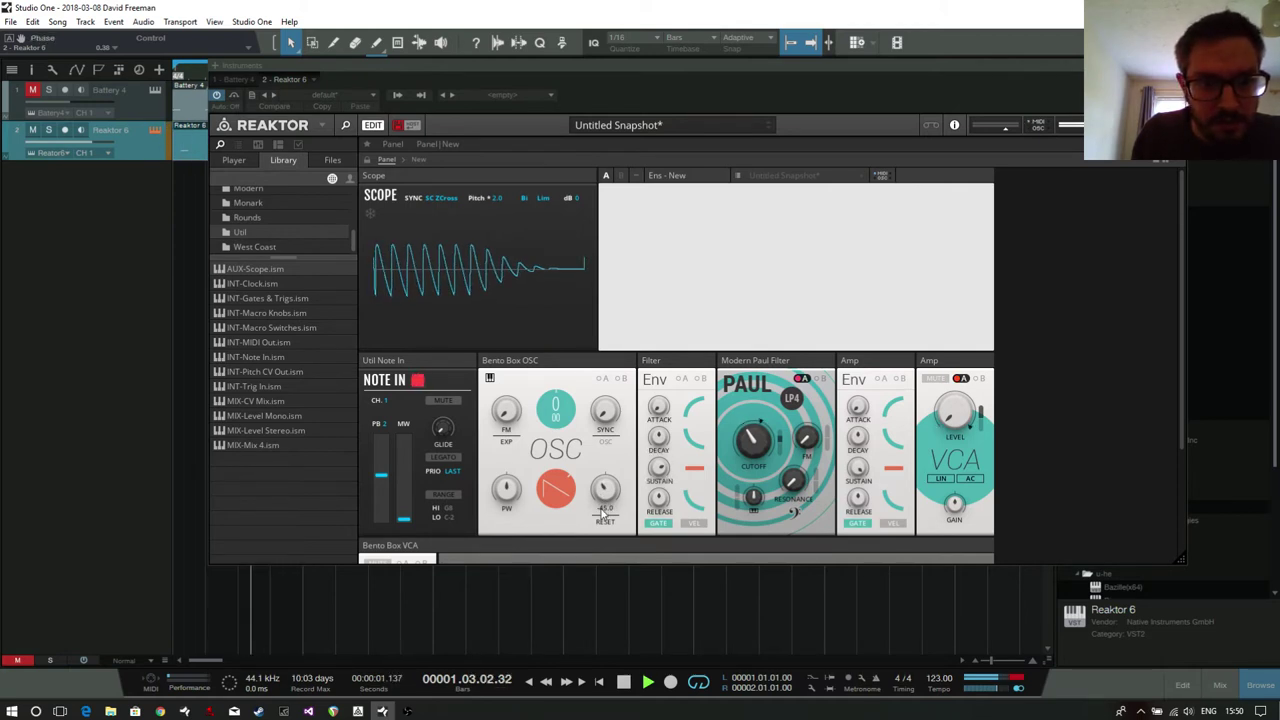
left_click_drag(603, 511, 618, 475)
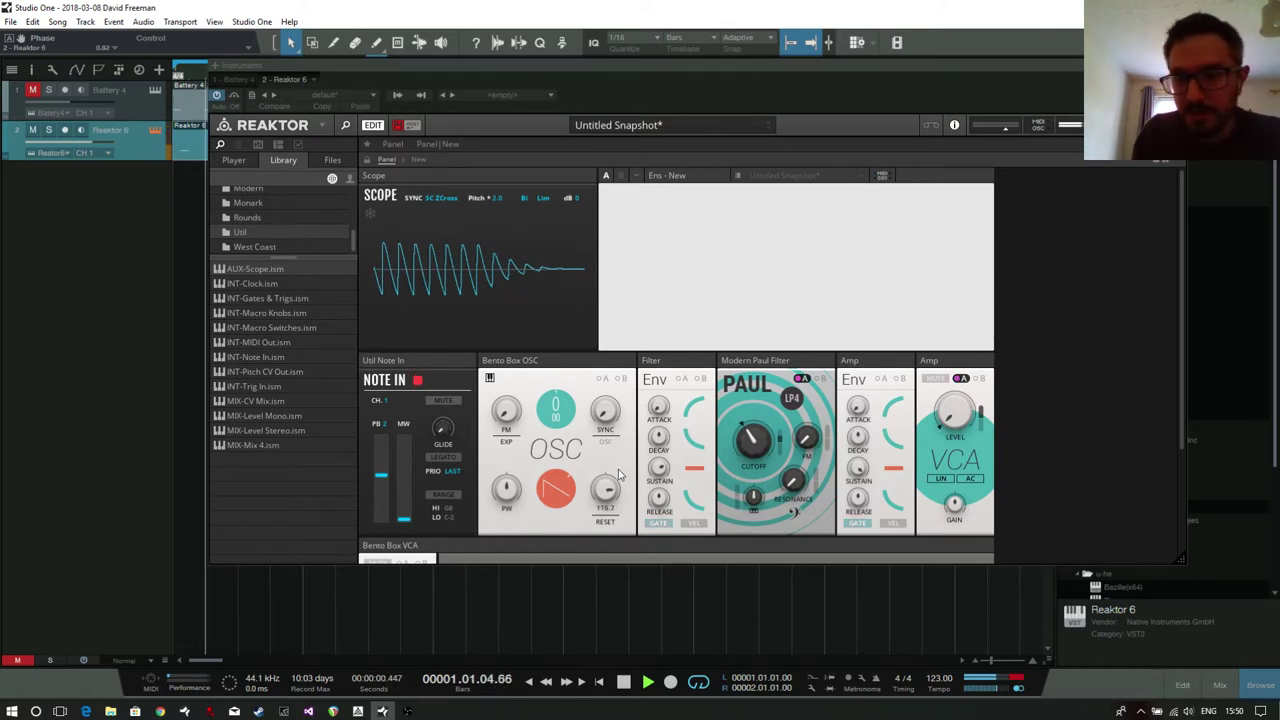
left_click(765, 433)
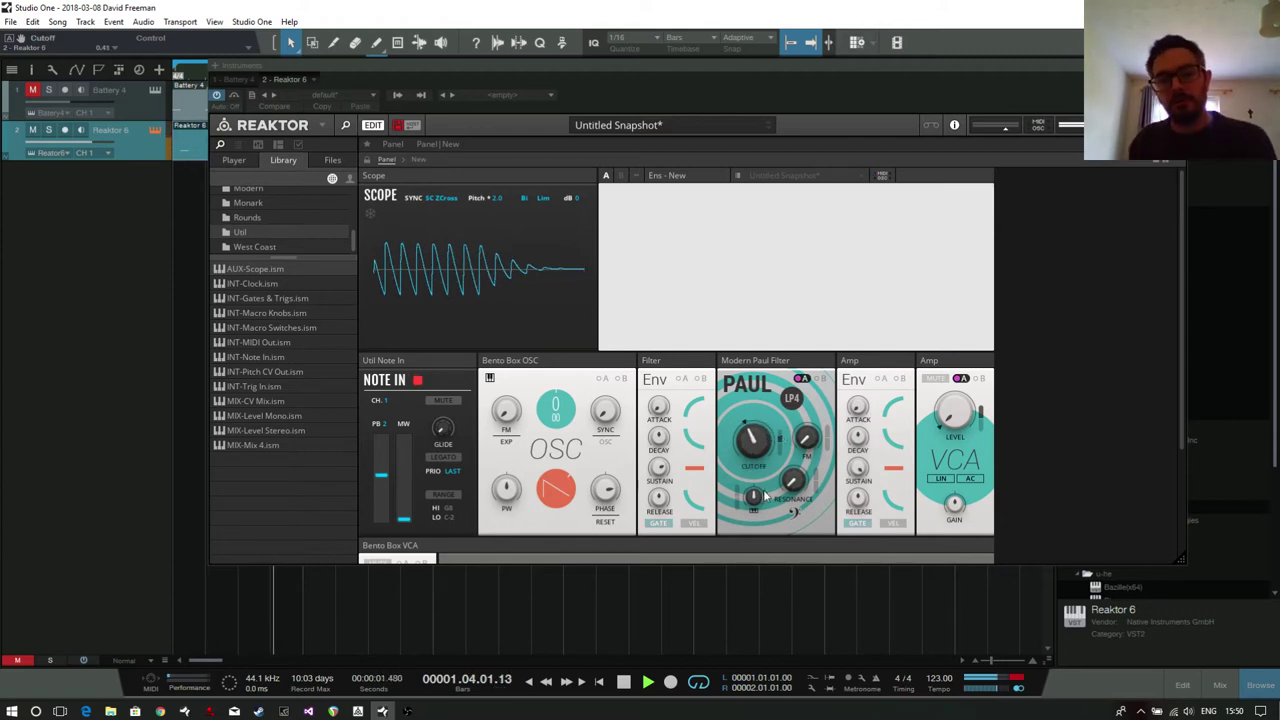
Raise cutoff to about 1.23 kHz, lengthen filter decay and amp release to 258 ms, unmute Battery 4.
left_click_drag(753, 436, 780, 442)
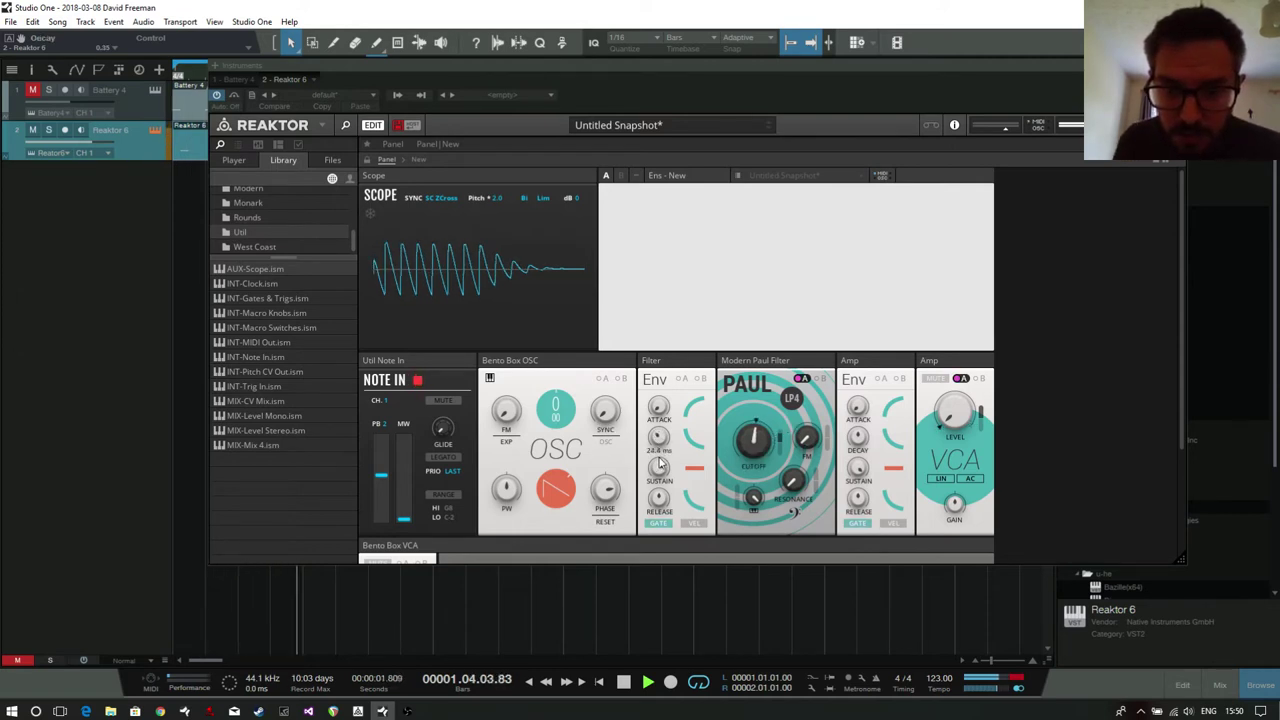
left_click_drag(660, 462, 663, 450)
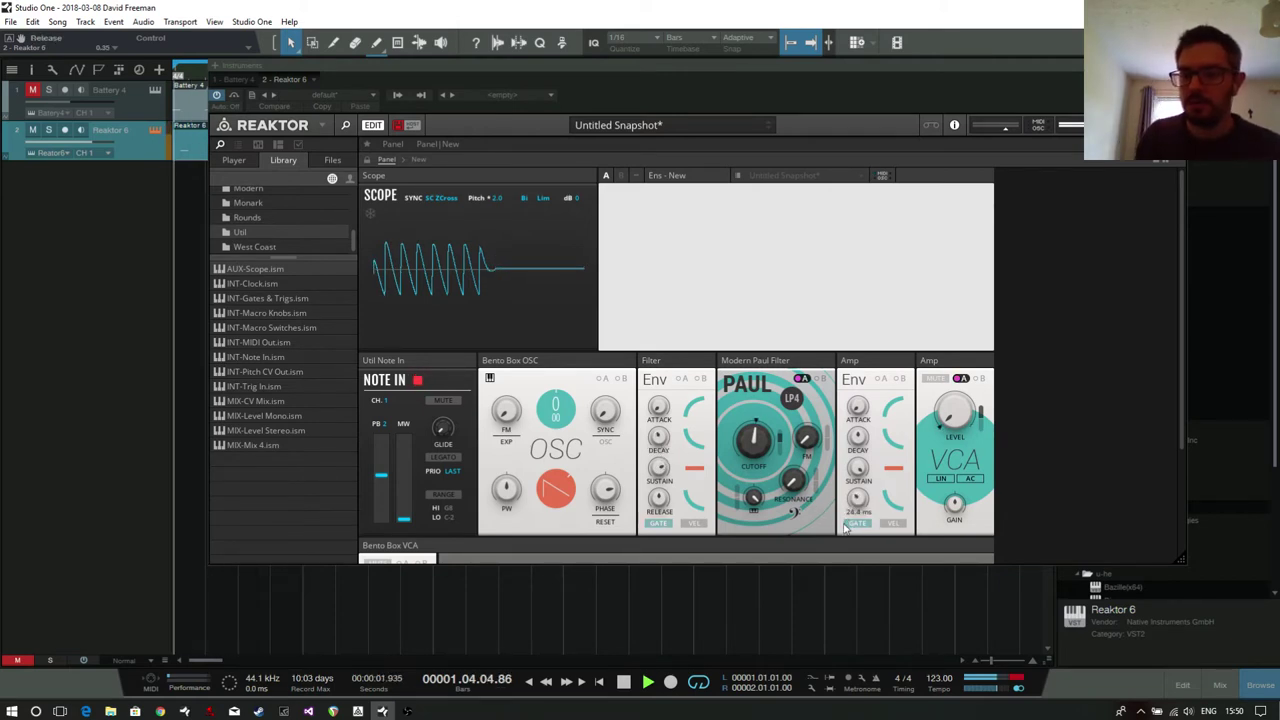
left_click_drag(845, 528, 847, 525)
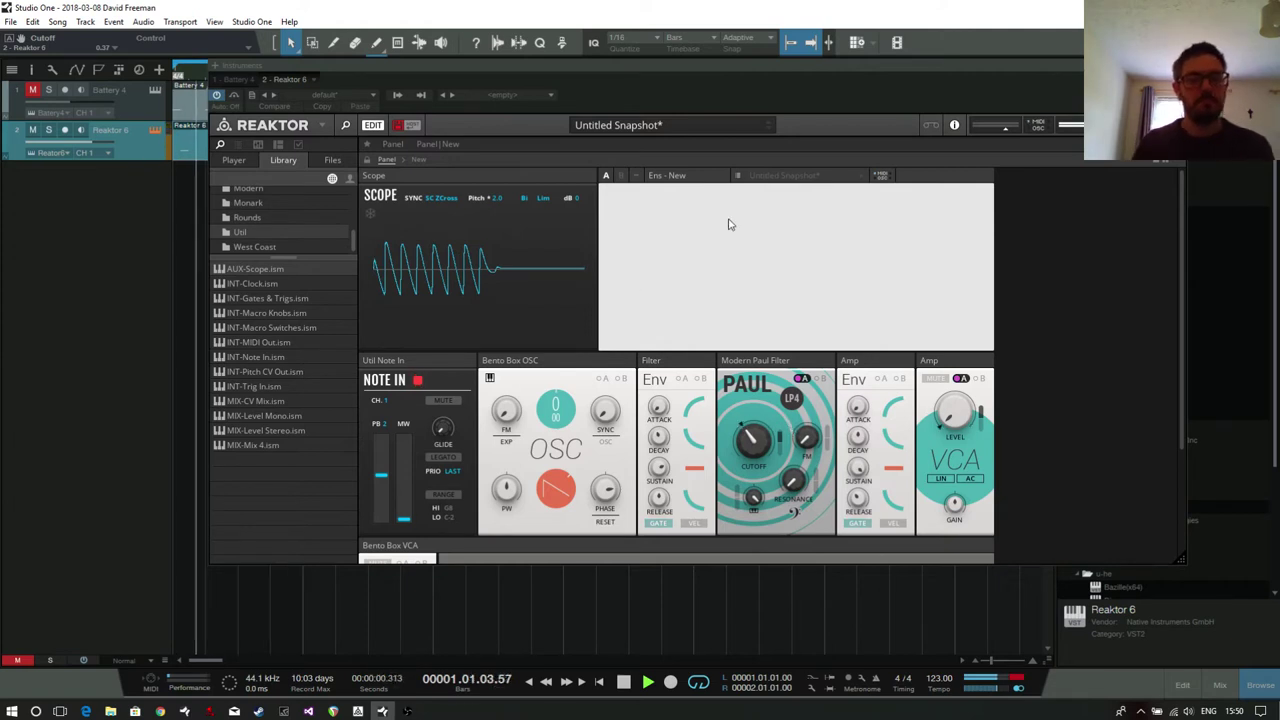
left_click_drag(866, 500, 858, 462)
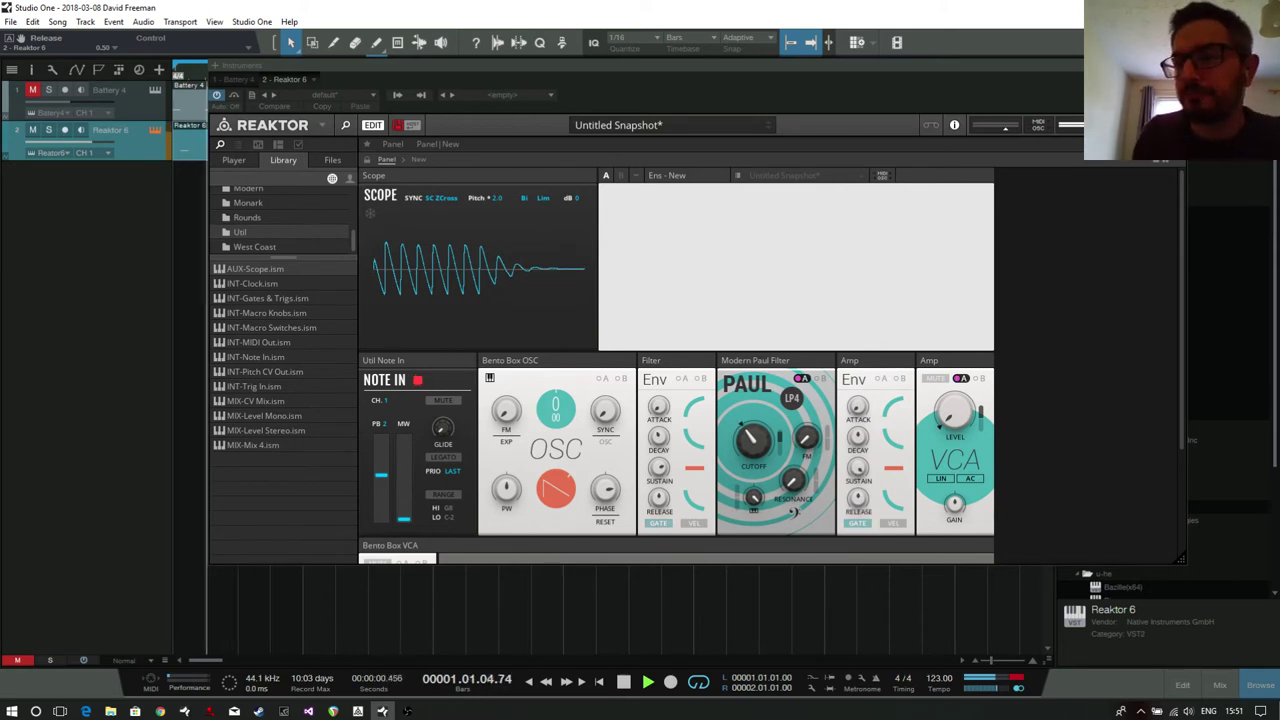
left_click(155, 130)
left_click(32, 90)
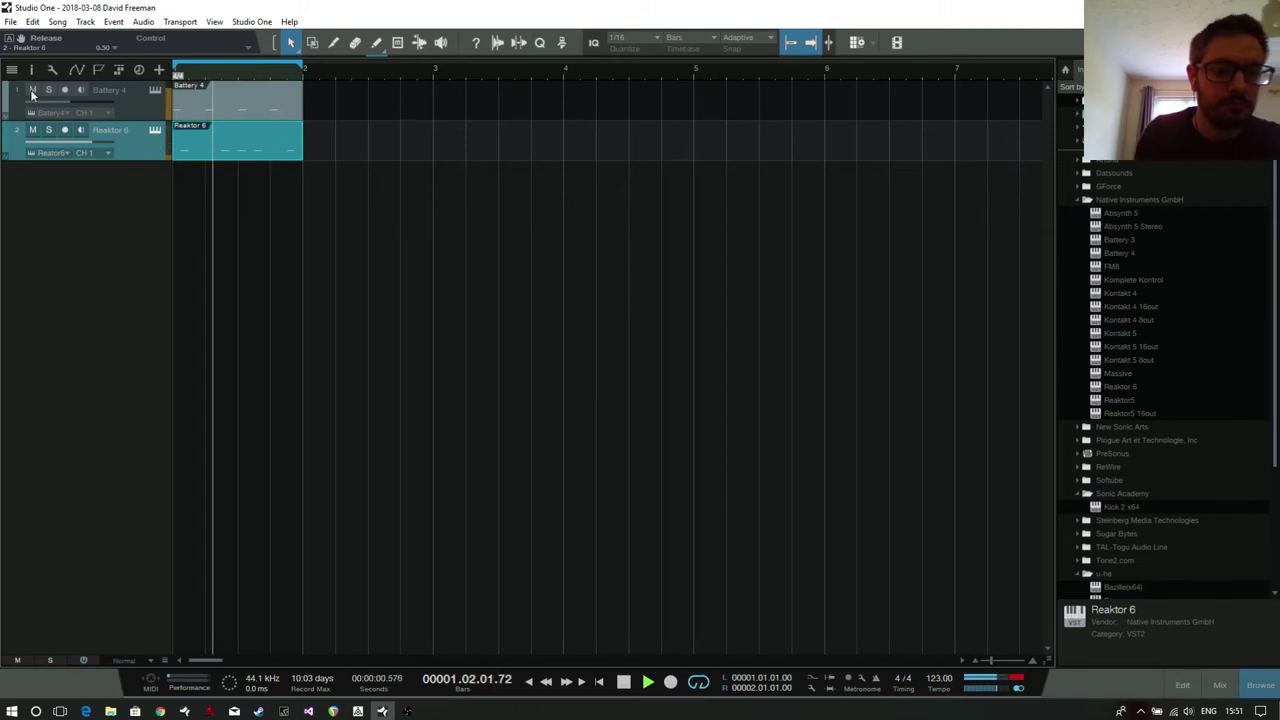
In the mixer, audition the Reaktor 6 fader at -4.5 and -5.3 dB before pulling it down.
key("space")
key("F3")
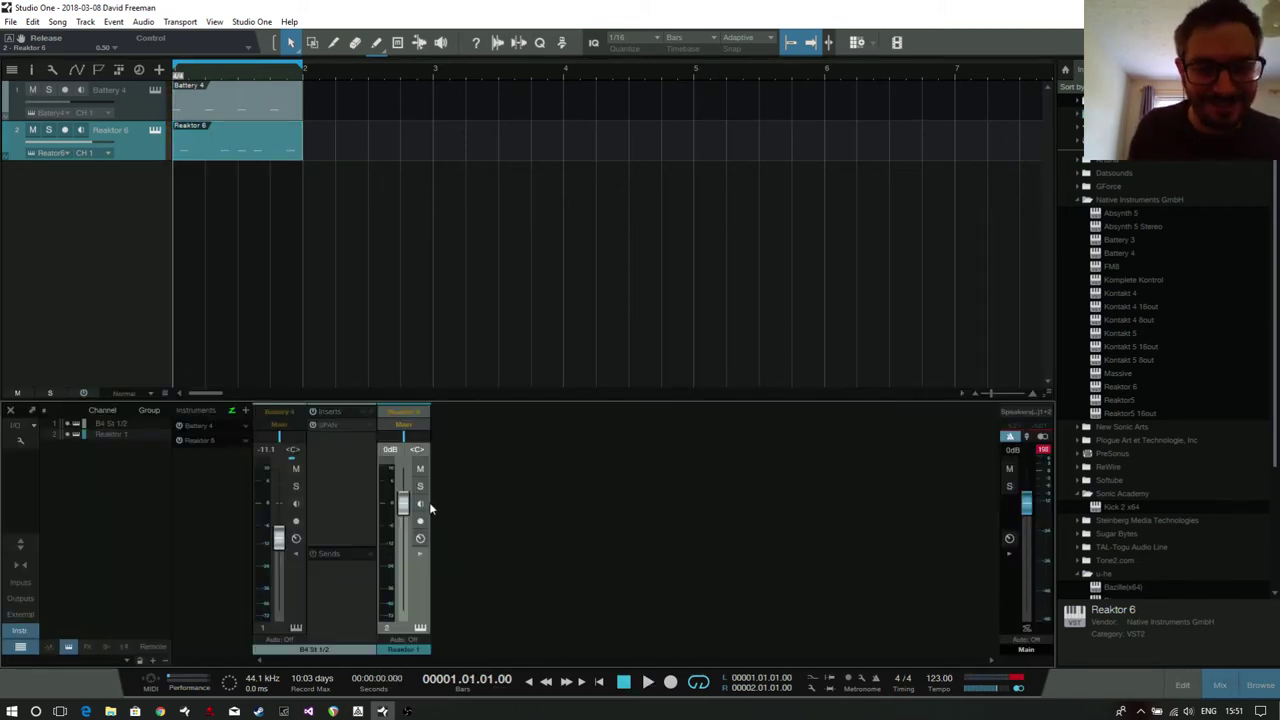
left_click_drag(403, 544, 401, 518)
key("space")
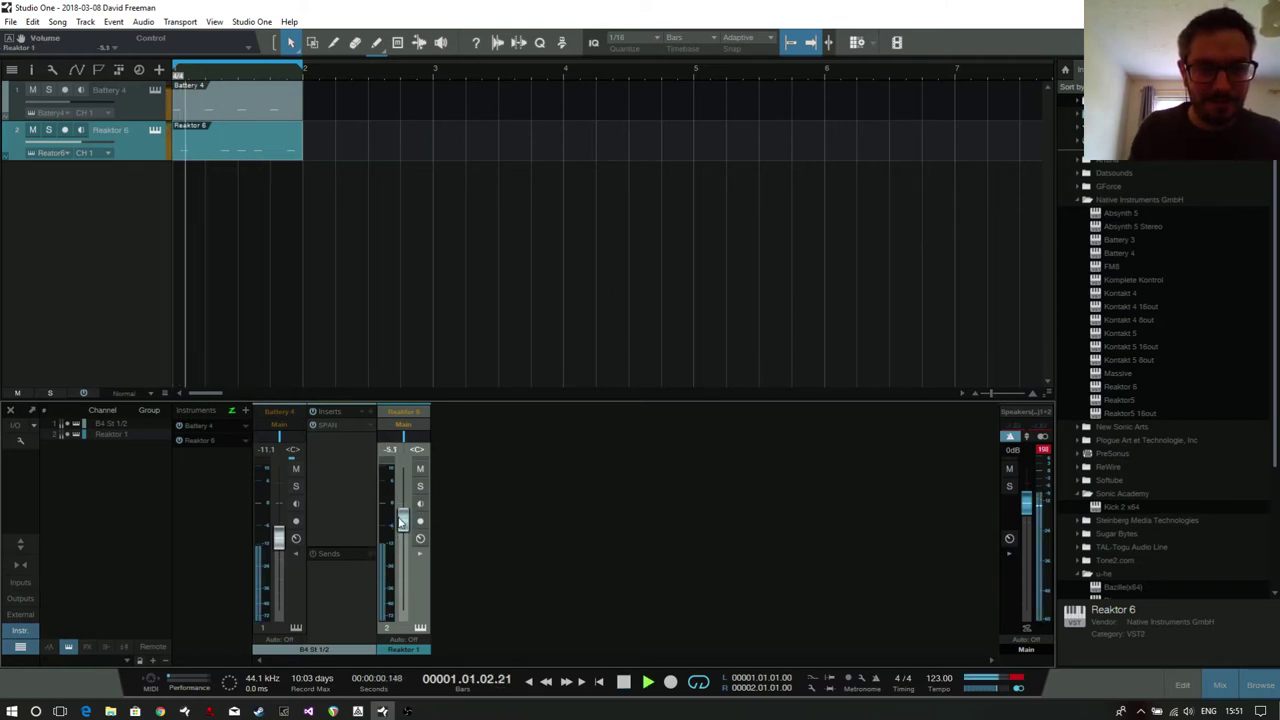
key("space")
left_click_drag(401, 518, 401, 523)
key("space")
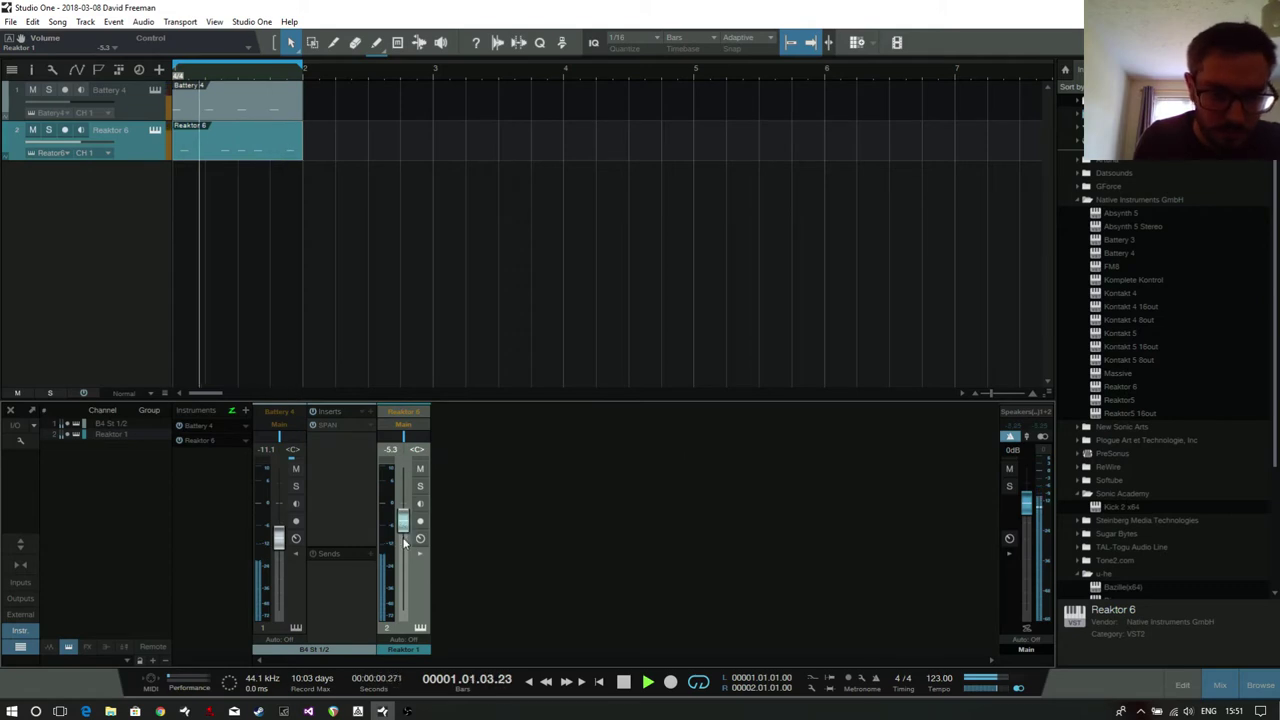
left_click_drag(409, 515, 410, 543)
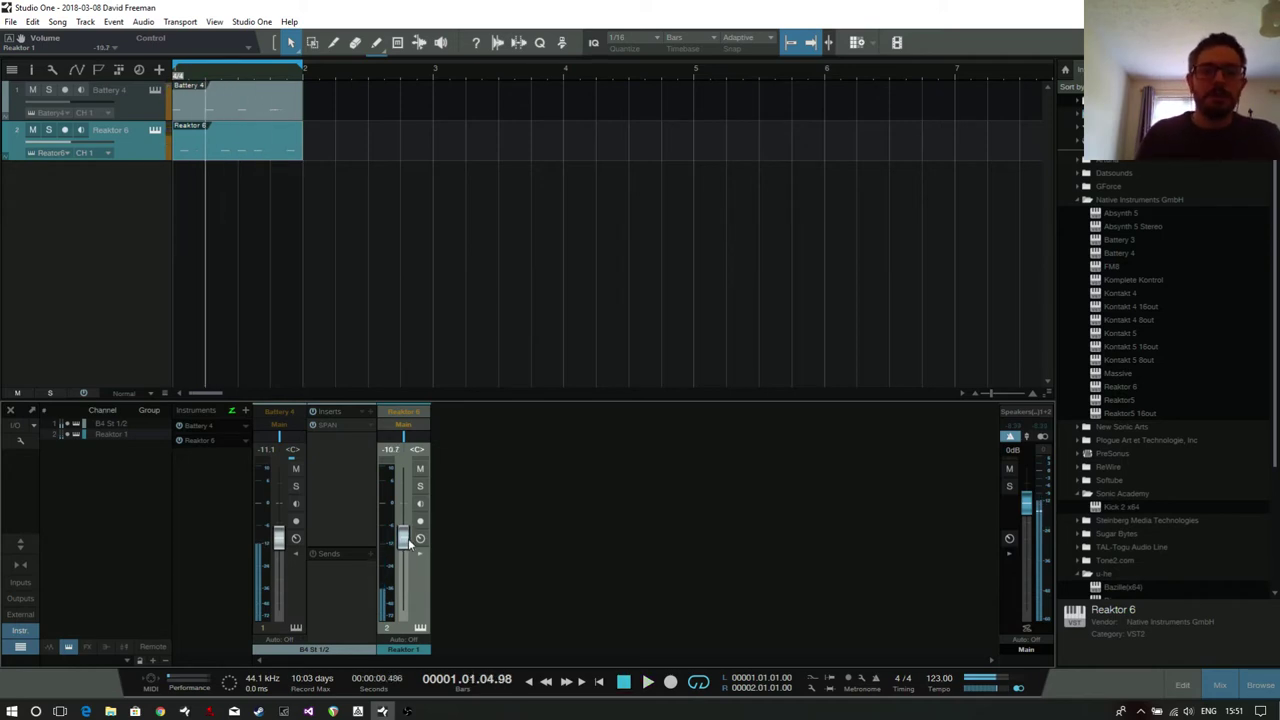
Expand the Main output channel and add a Scope effect to its Mix FX inserts.
left_click(1010, 552)
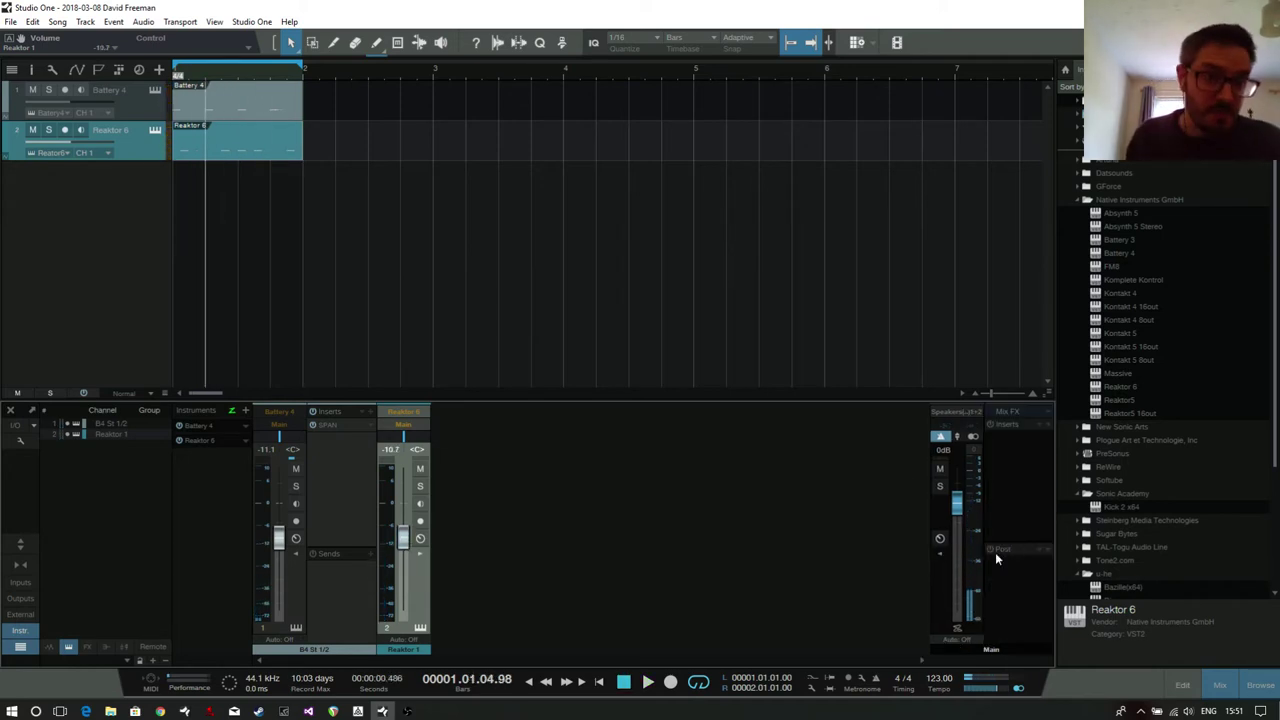
left_click(1048, 423)
scroll(1104, 304, "down", 10)
scroll(1104, 306, "down", 3)
scroll(1119, 311, "down", 10)
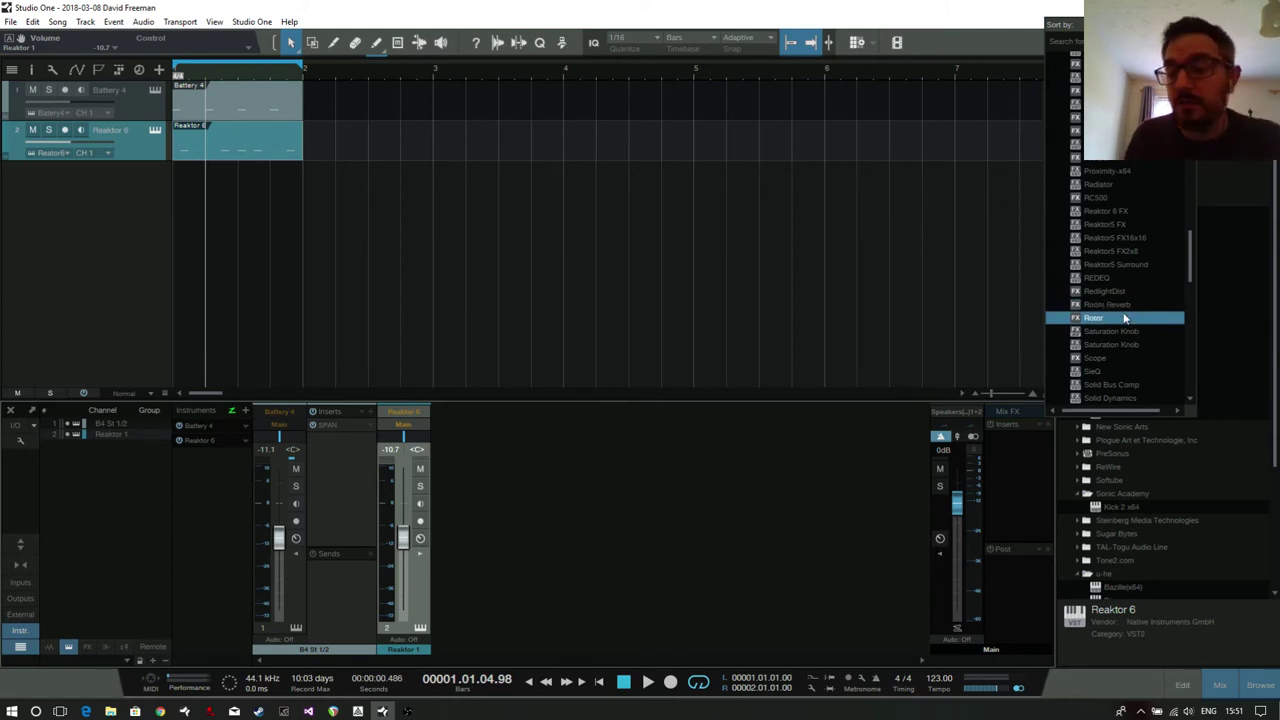
scroll(1122, 310, "up", 8)
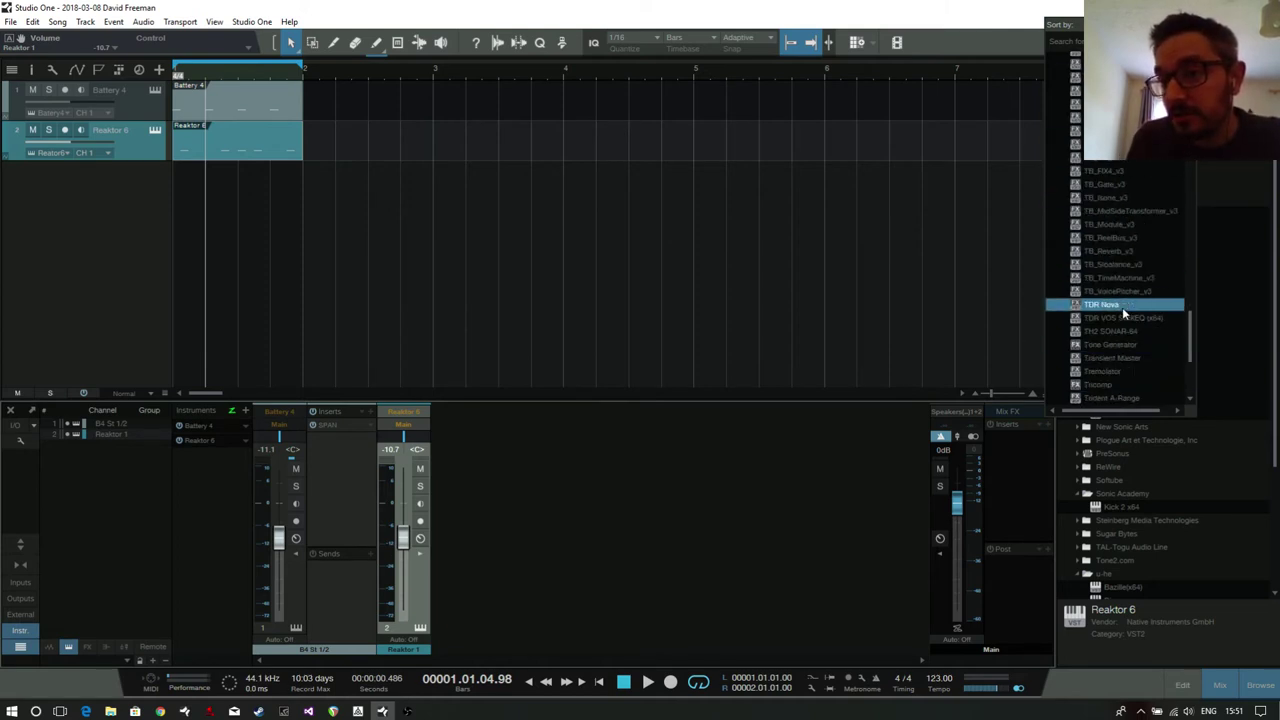
scroll(1121, 309, "up", 6)
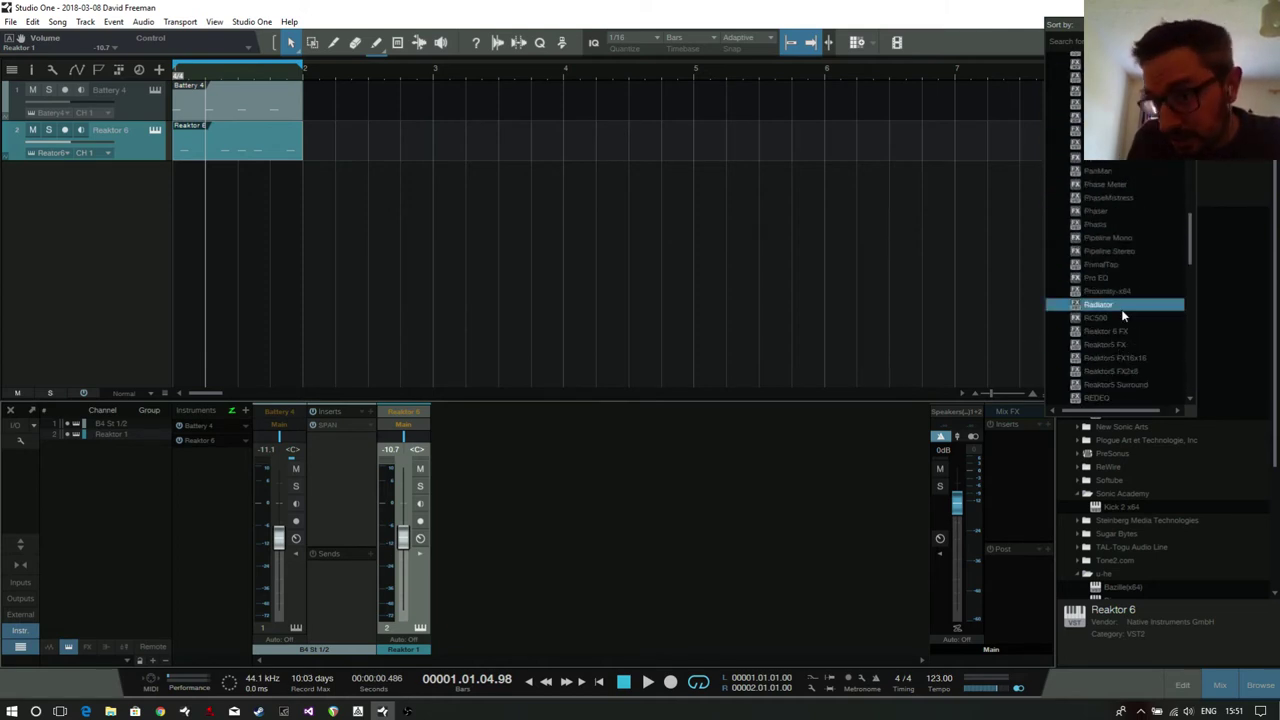
scroll(1140, 230, "down", 3)
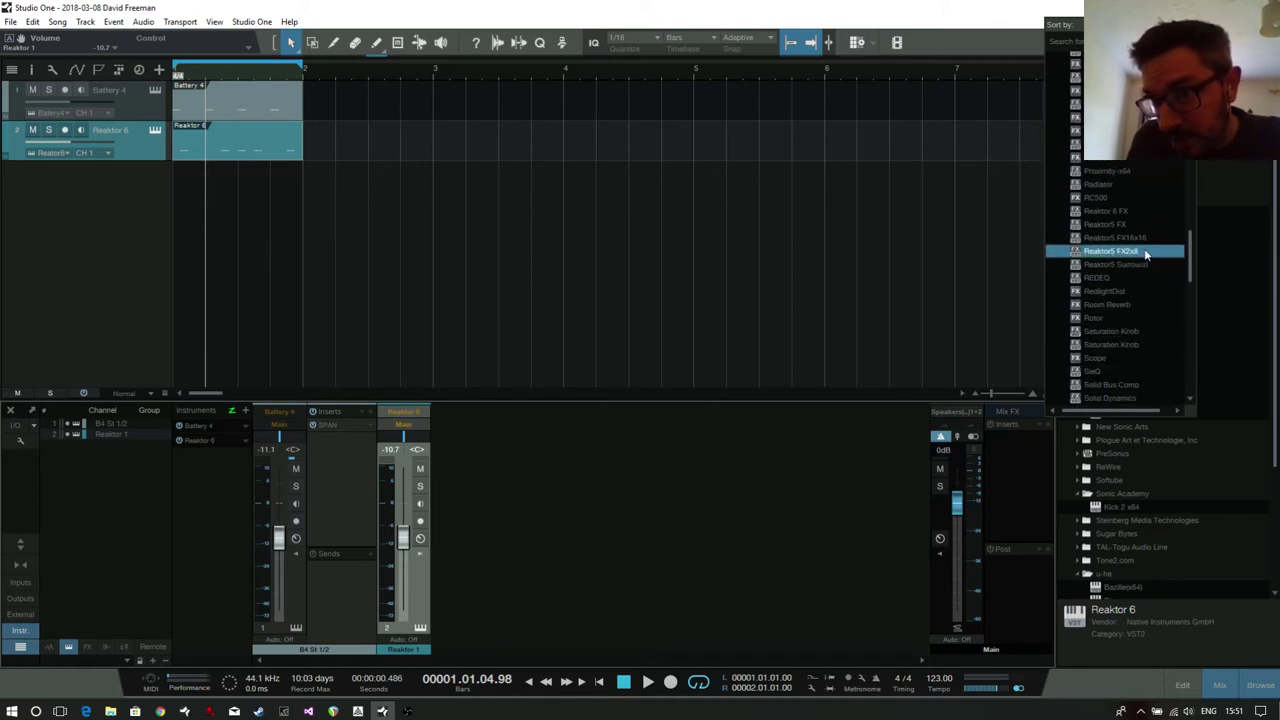
left_click(1104, 318)
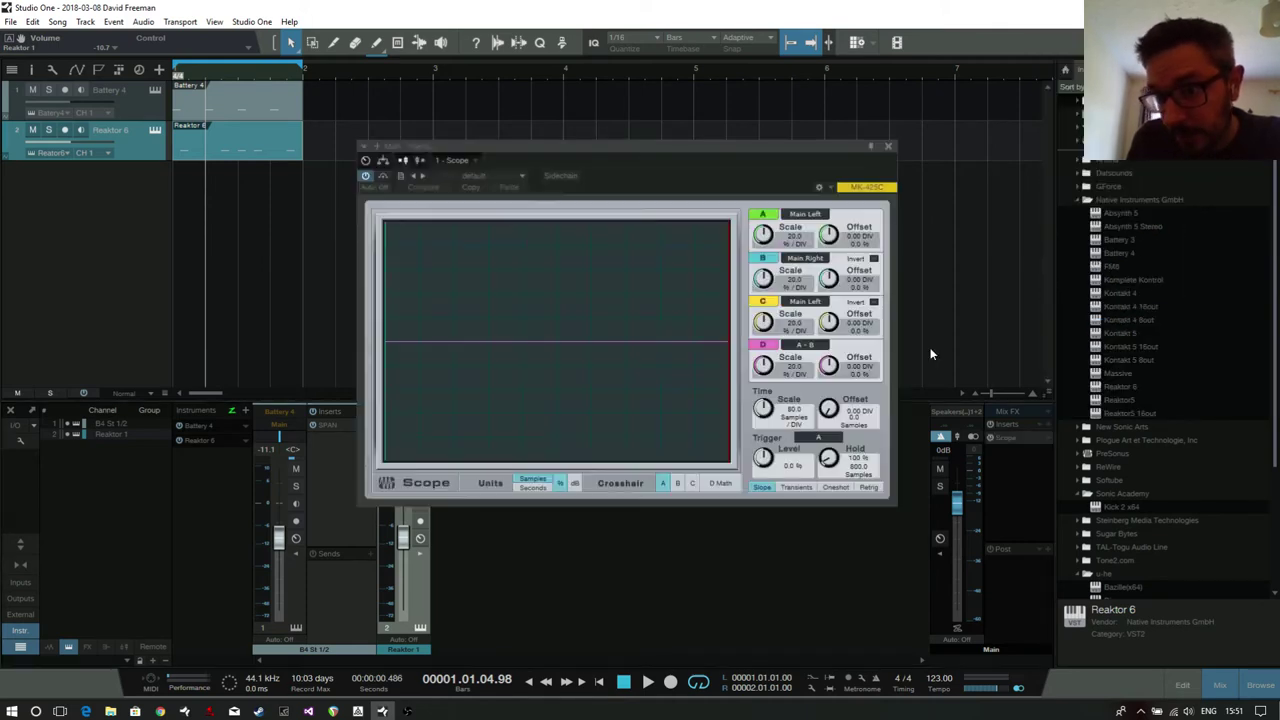
Move the Scope window up and right, then close it.
left_click_drag(547, 151, 659, 96)
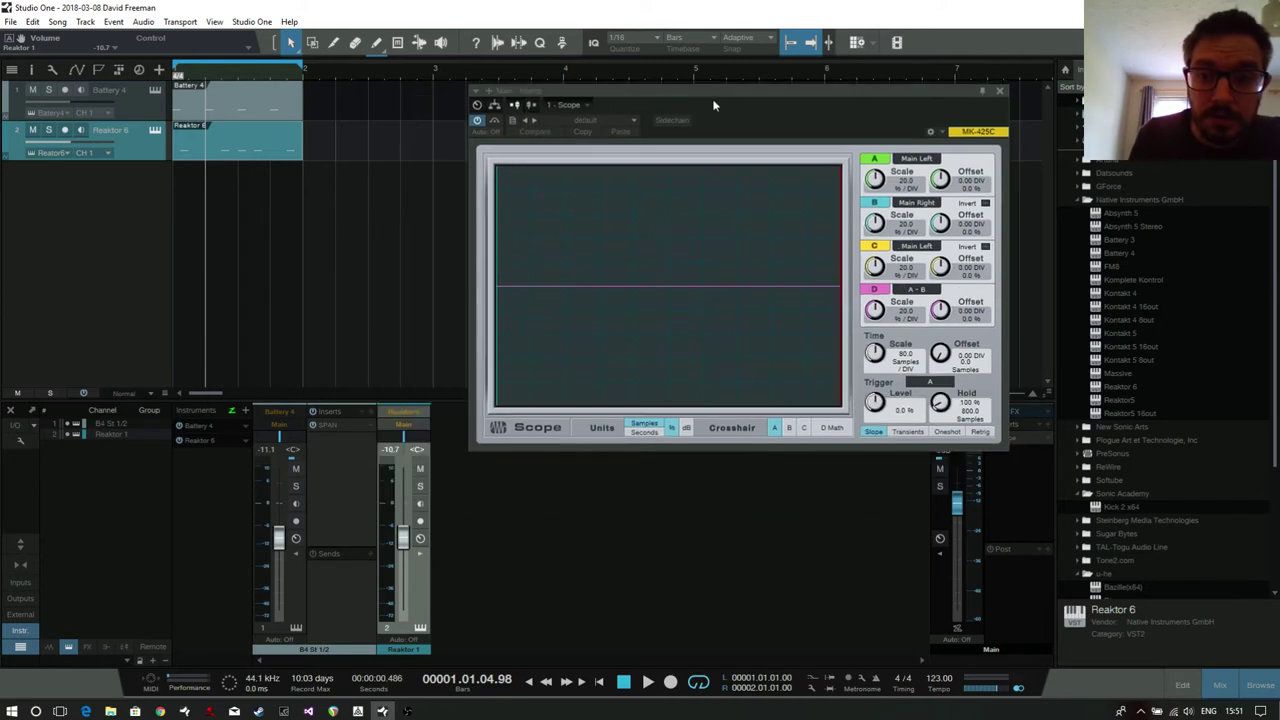
left_click(1004, 93)
right_click(1004, 93)
left_click(1034, 474)
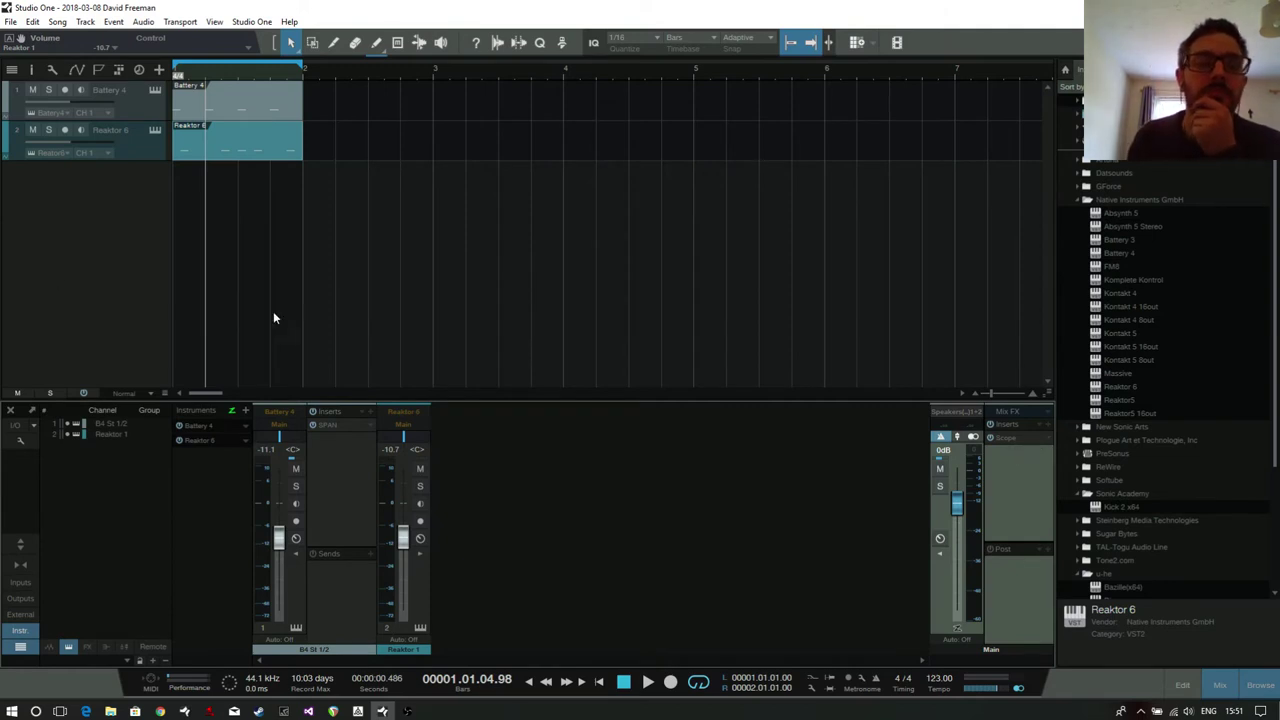
Narrow the loop to bar 1 beat 3 through beat 4 and inspect the Reaktor bass notes.
left_click_drag(177, 68, 241, 71)
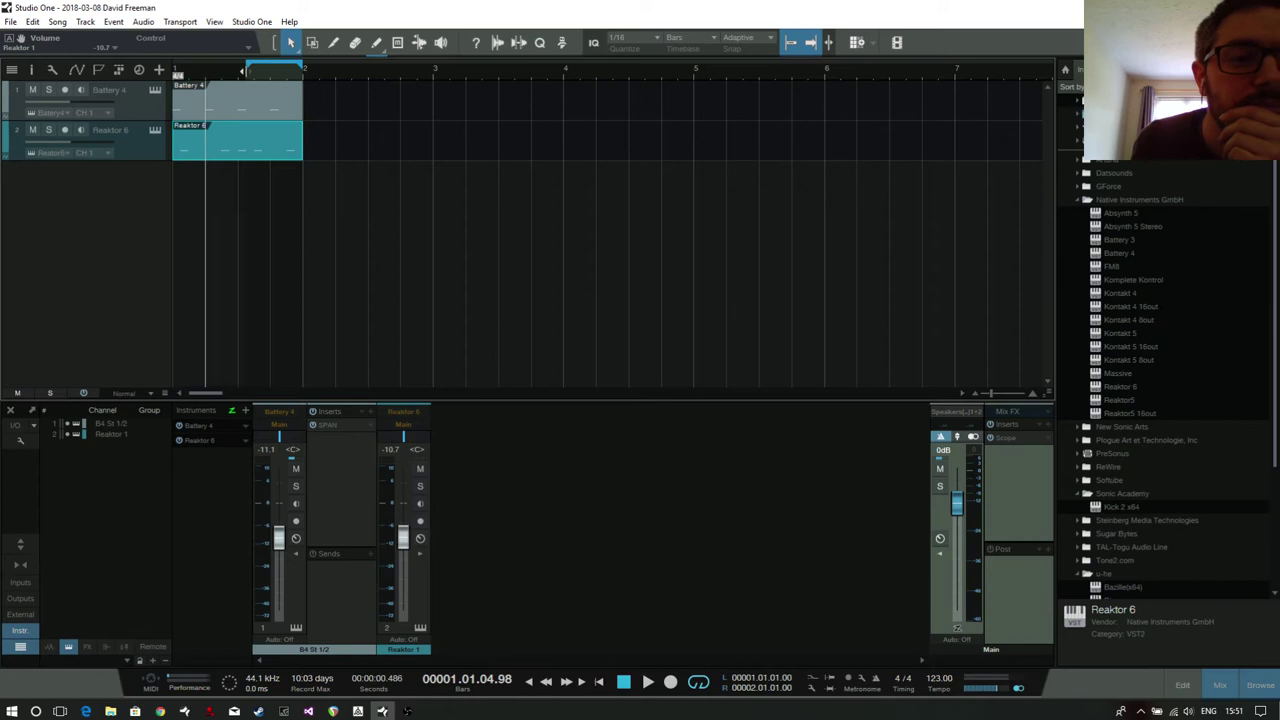
double_click(278, 149)
left_click_drag(700, 472, 808, 590)
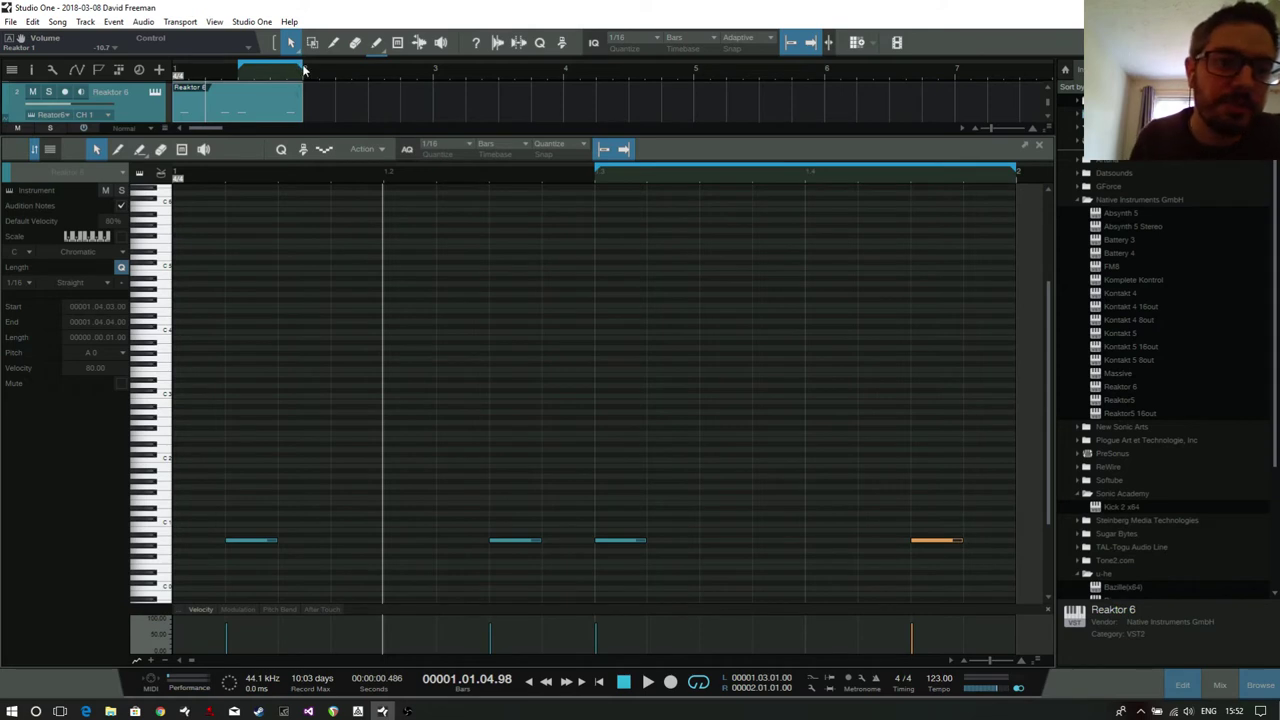
left_click_drag(303, 66, 268, 99)
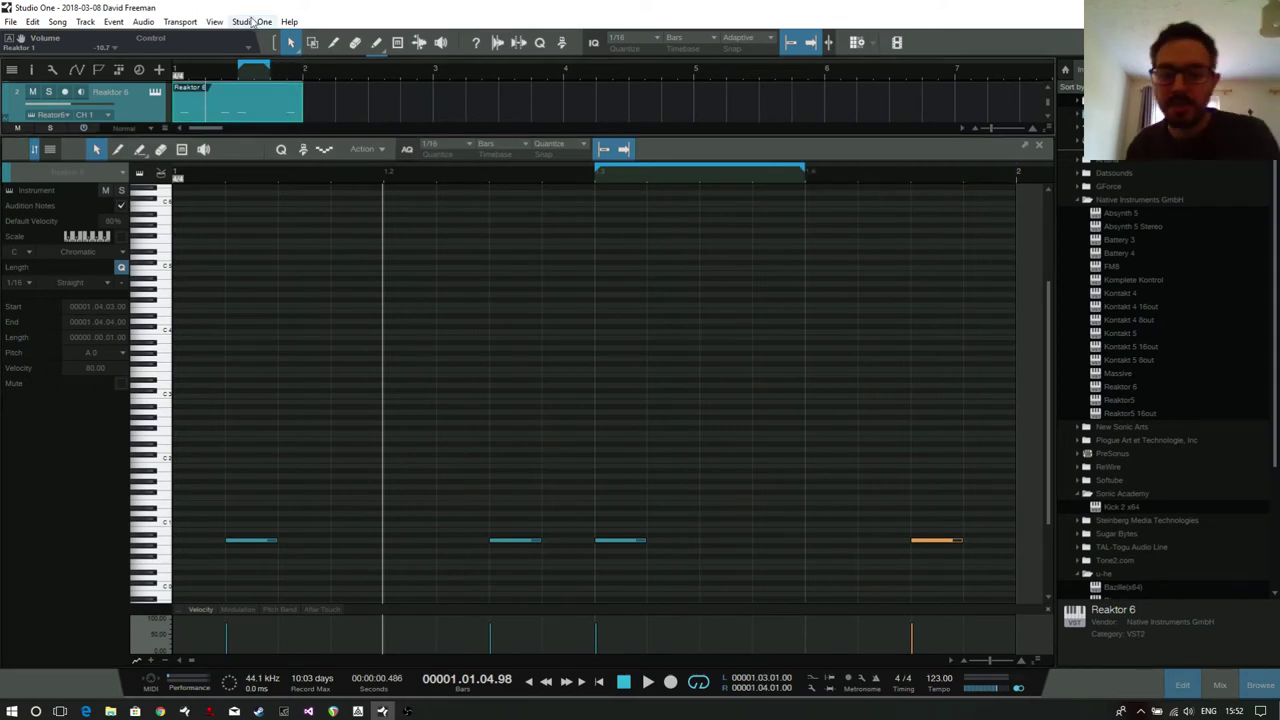
Play the loop, close the note editor and bring the mixer back with F3.
key("space")
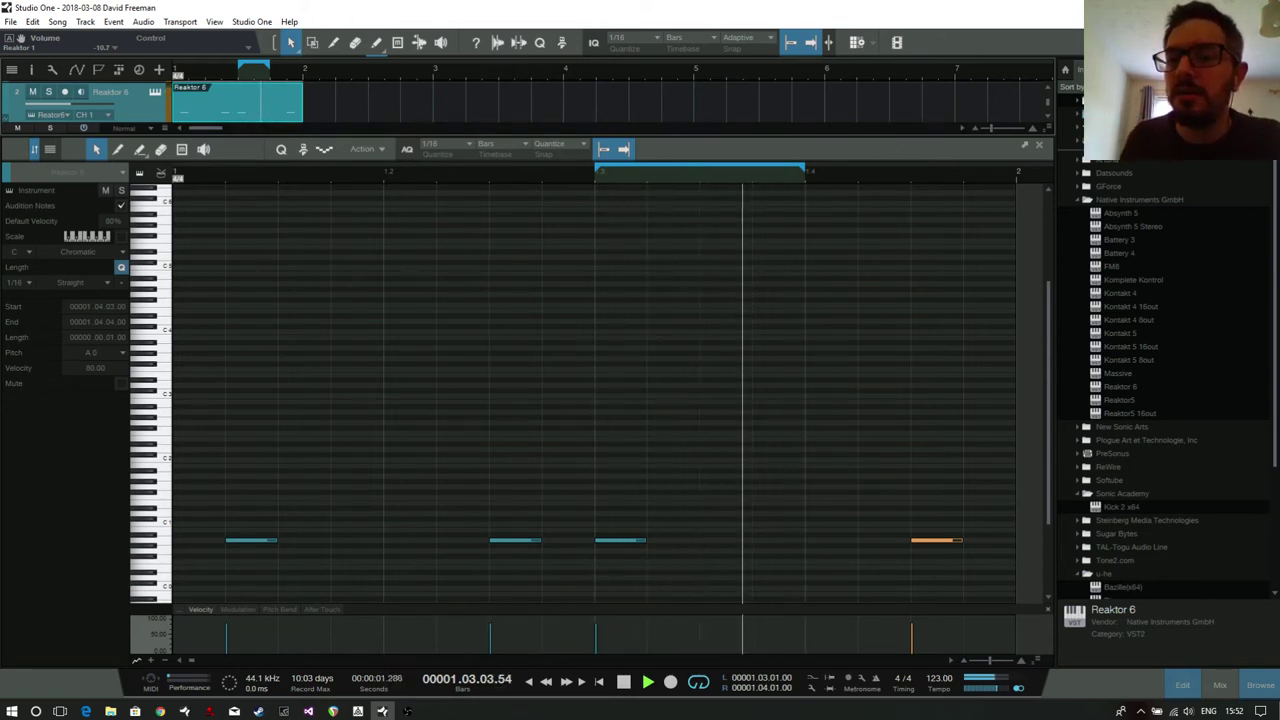
left_click(1039, 145)
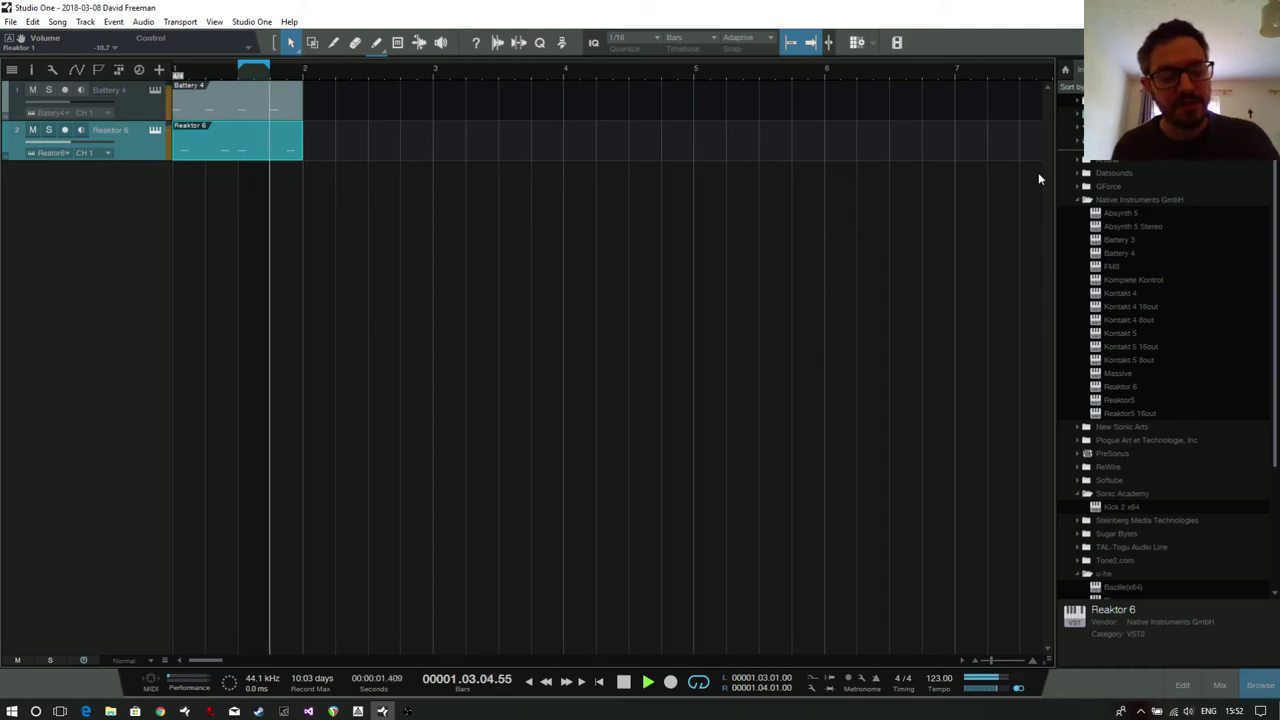
key("F3")
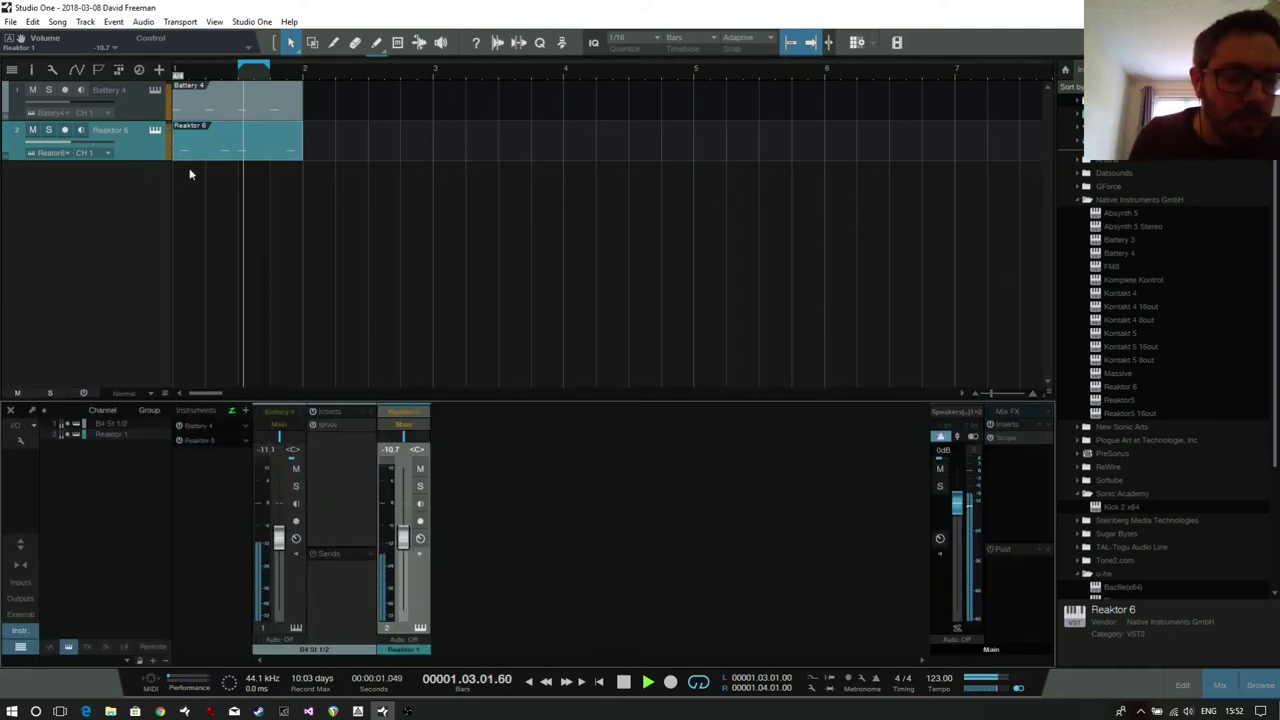
Open the Main Scope, hide the third and A-B traces, set channel A scale to 24.7, and widen the time window.
left_click(1008, 438)
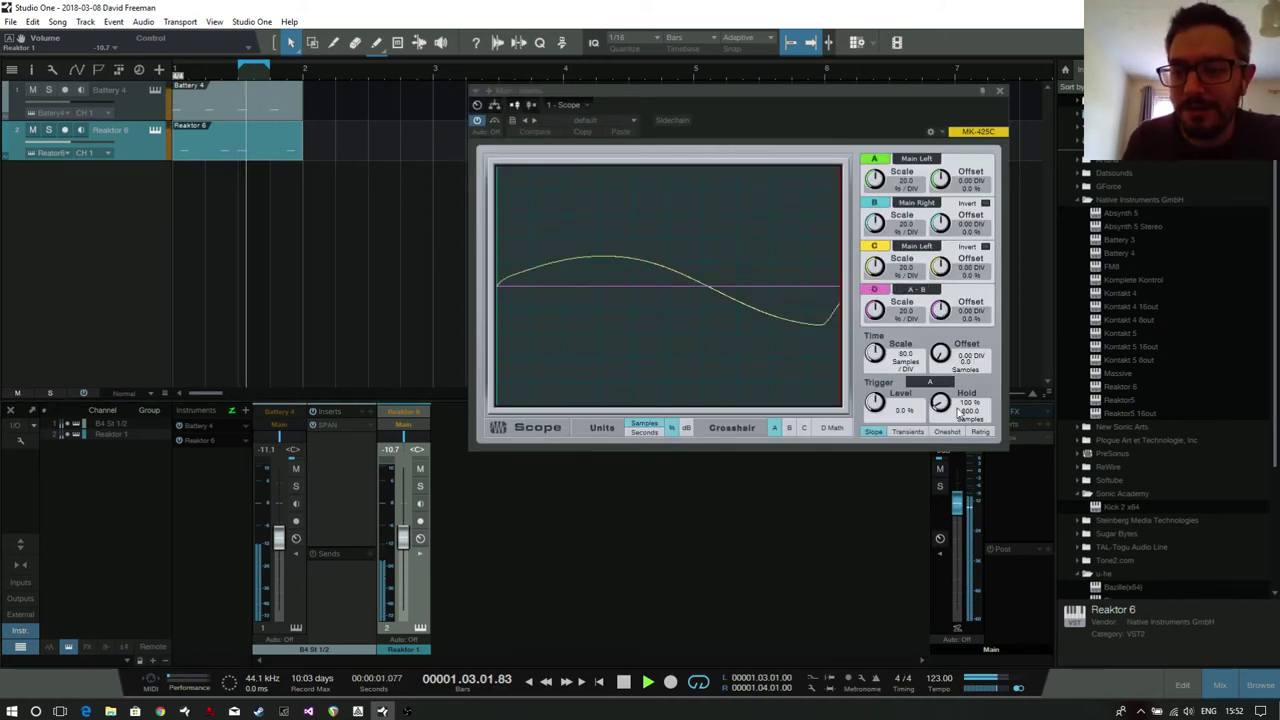
left_click(874, 245)
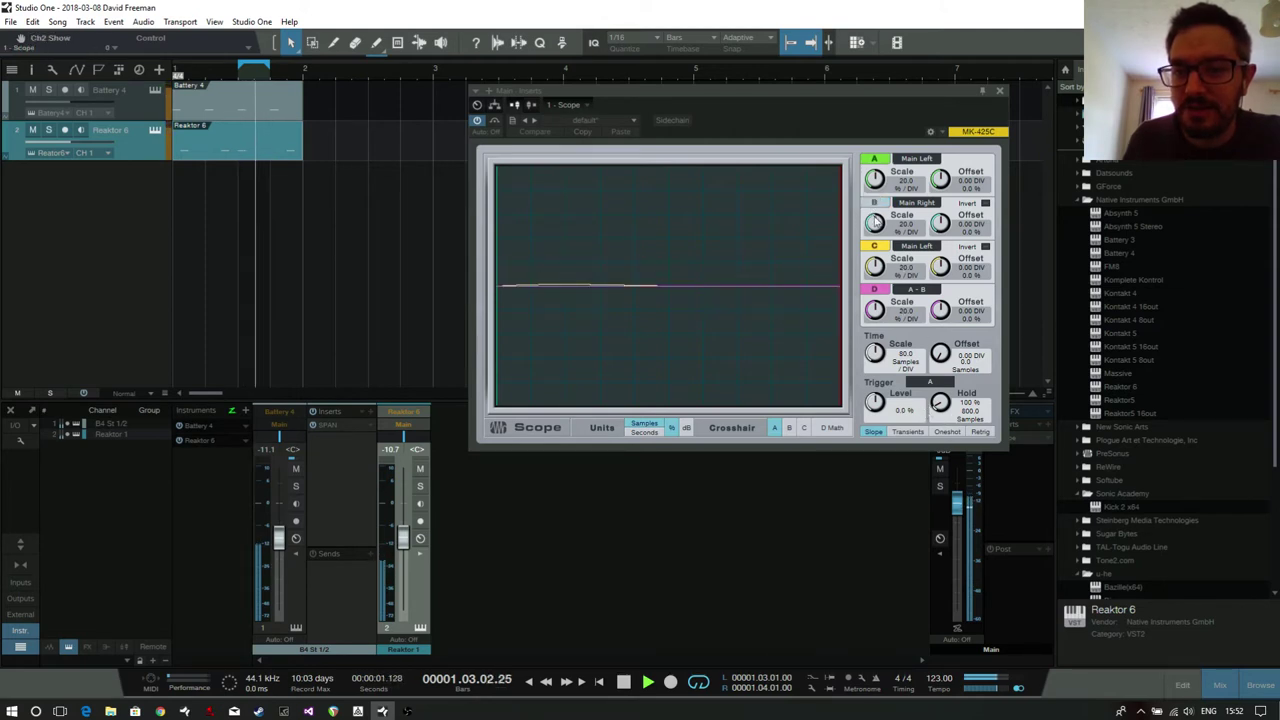
left_click(874, 290)
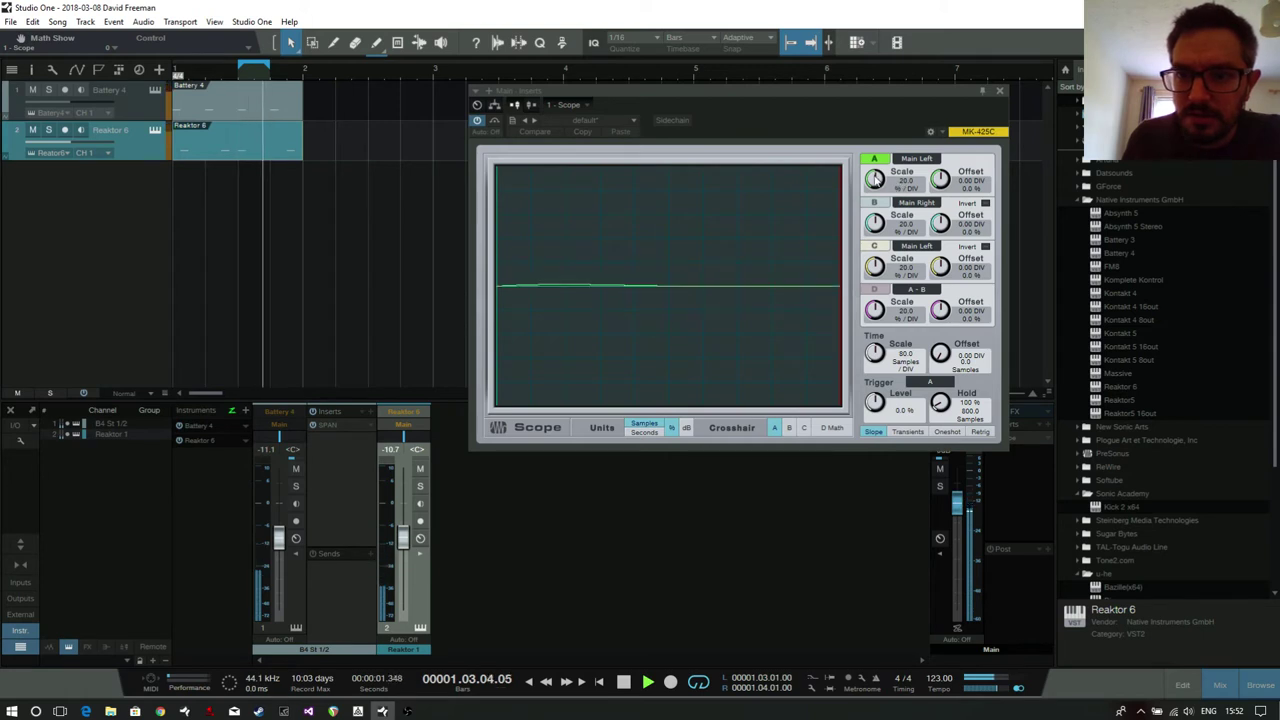
mouse_move(873, 183)
left_mouse_down()
mouse_move(881, 131)
mouse_move(874, 177)
left_mouse_up()
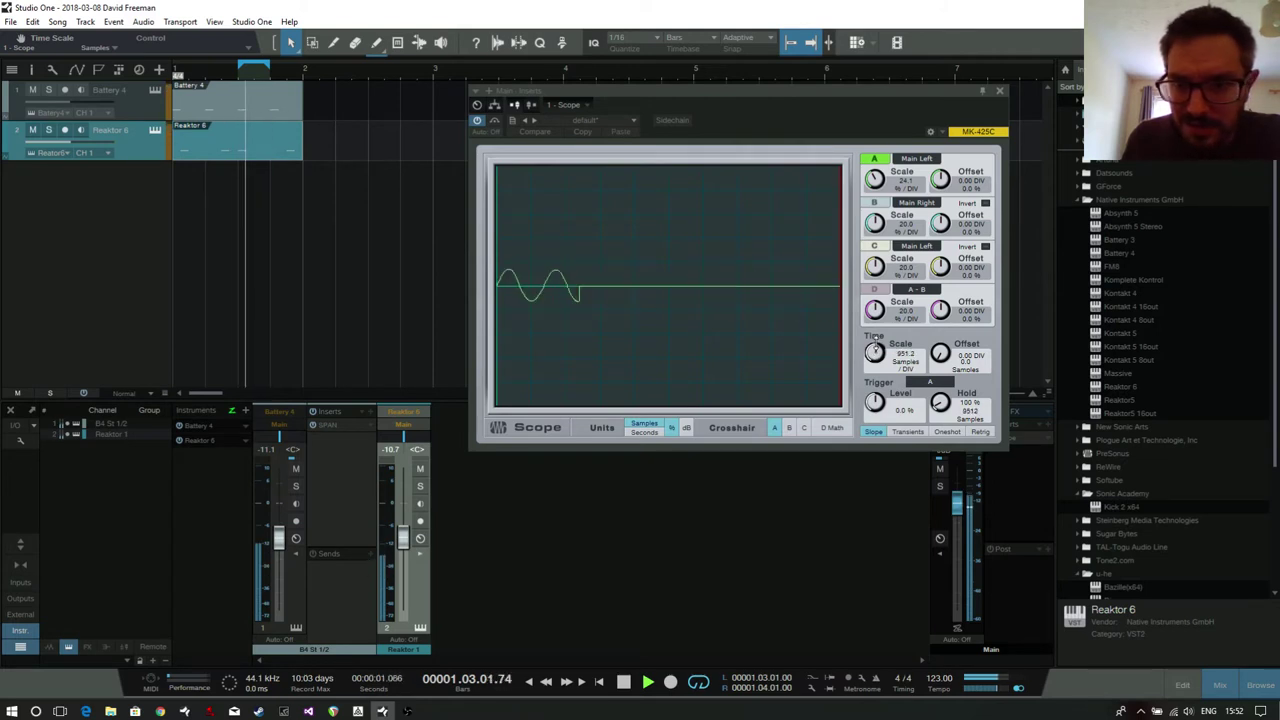
left_click_drag(875, 350, 903, 345)
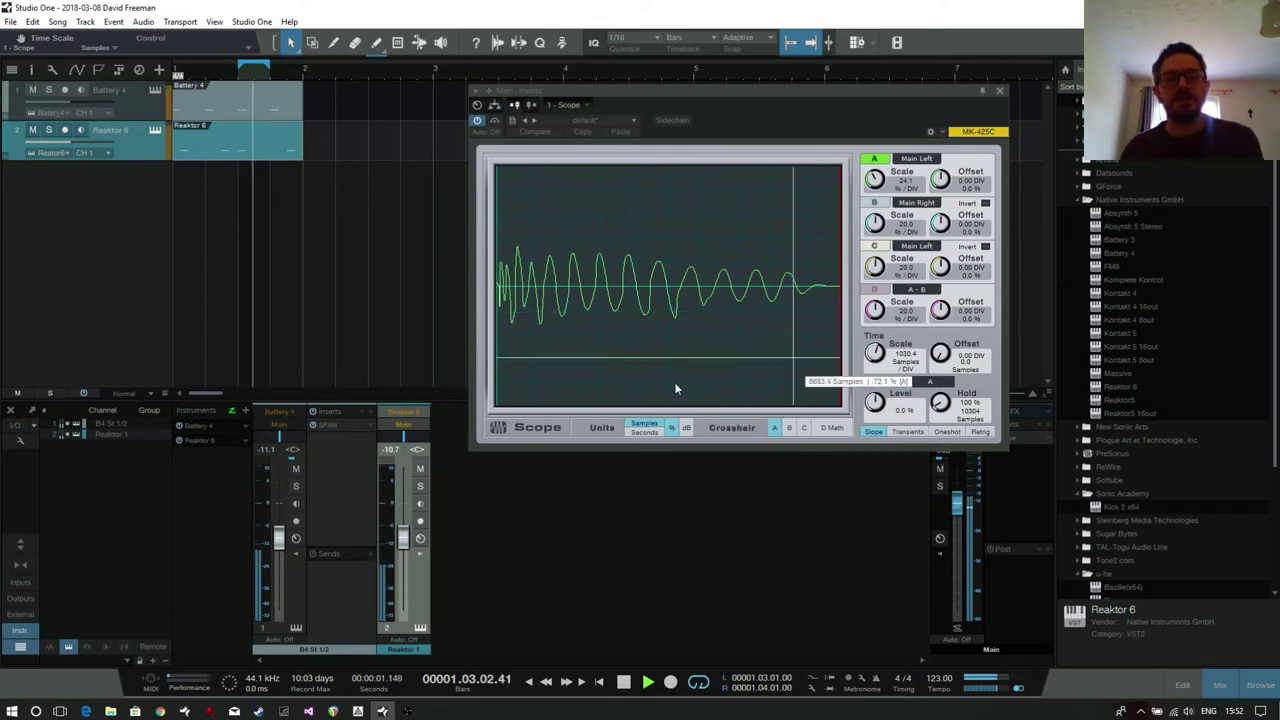
Mute the bass, then the kick, to compare each on the scope, then unmute both.
left_click(33, 131)
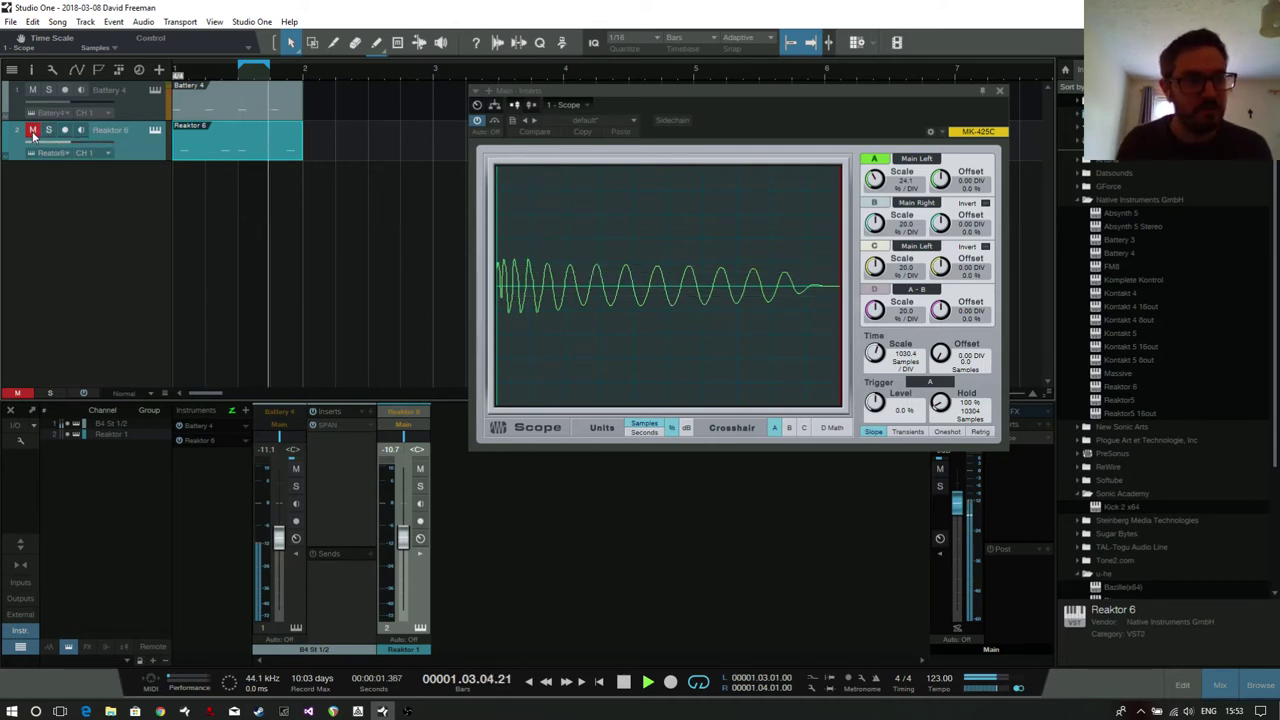
left_click(33, 131)
left_click(32, 90)
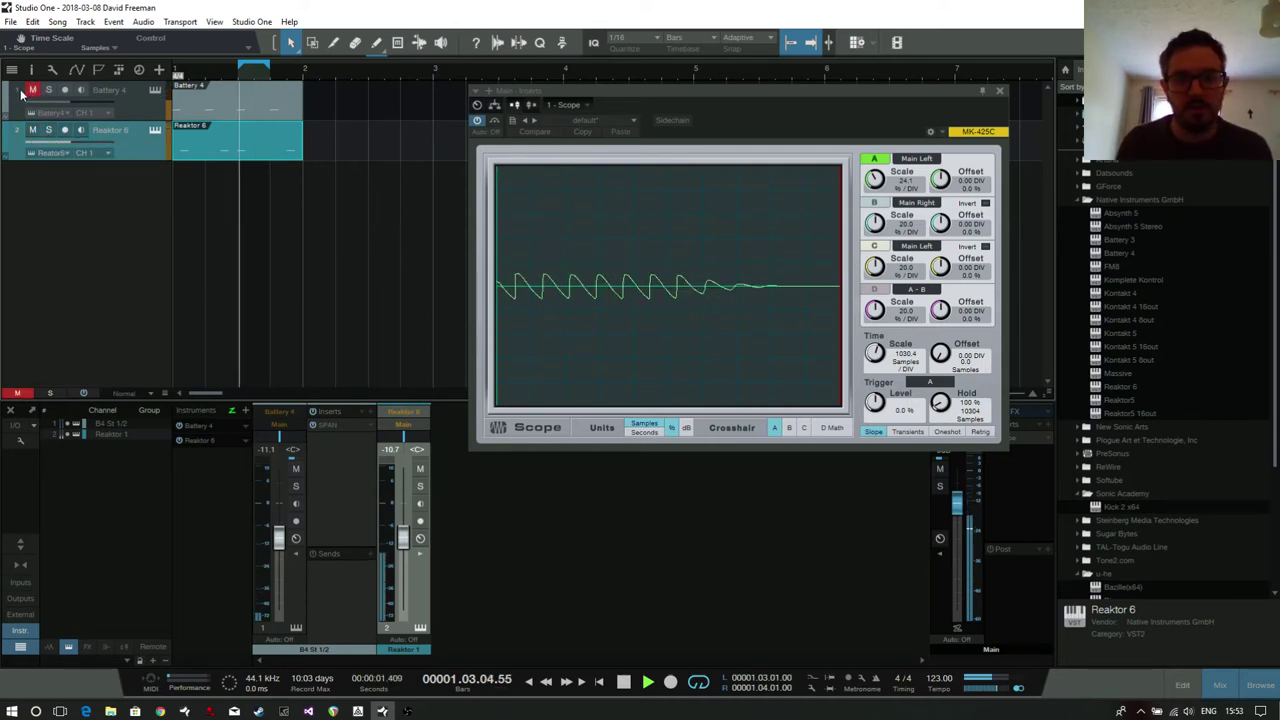
left_click(33, 90)
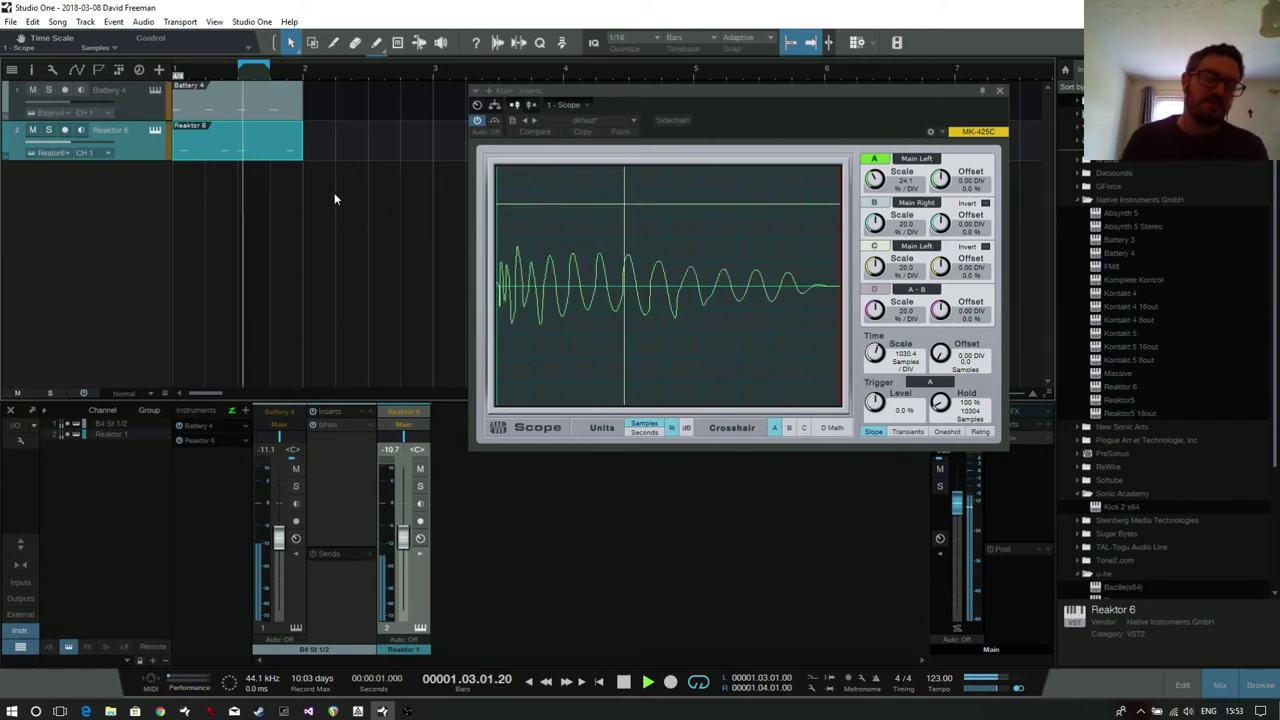
Close the Reaktor window, show the Inspector with F4, and reopen the master Scope.
left_click(133, 151)
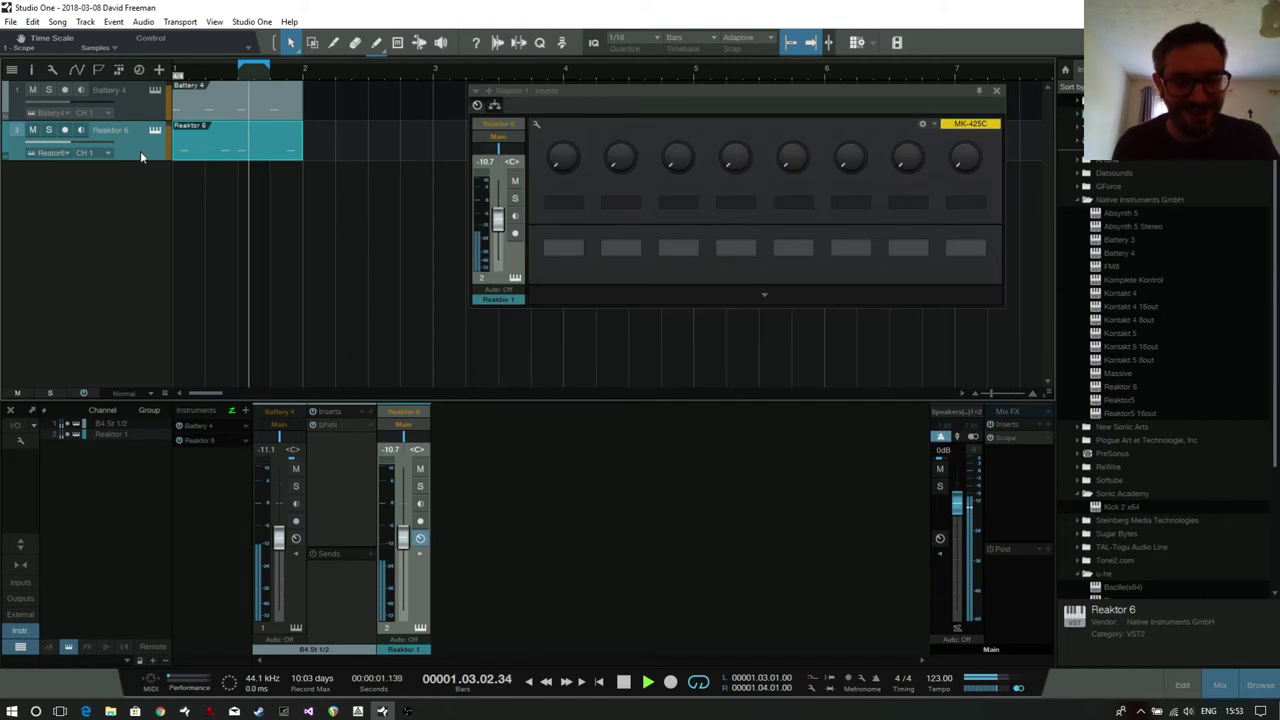
left_click(996, 90)
key("F4")
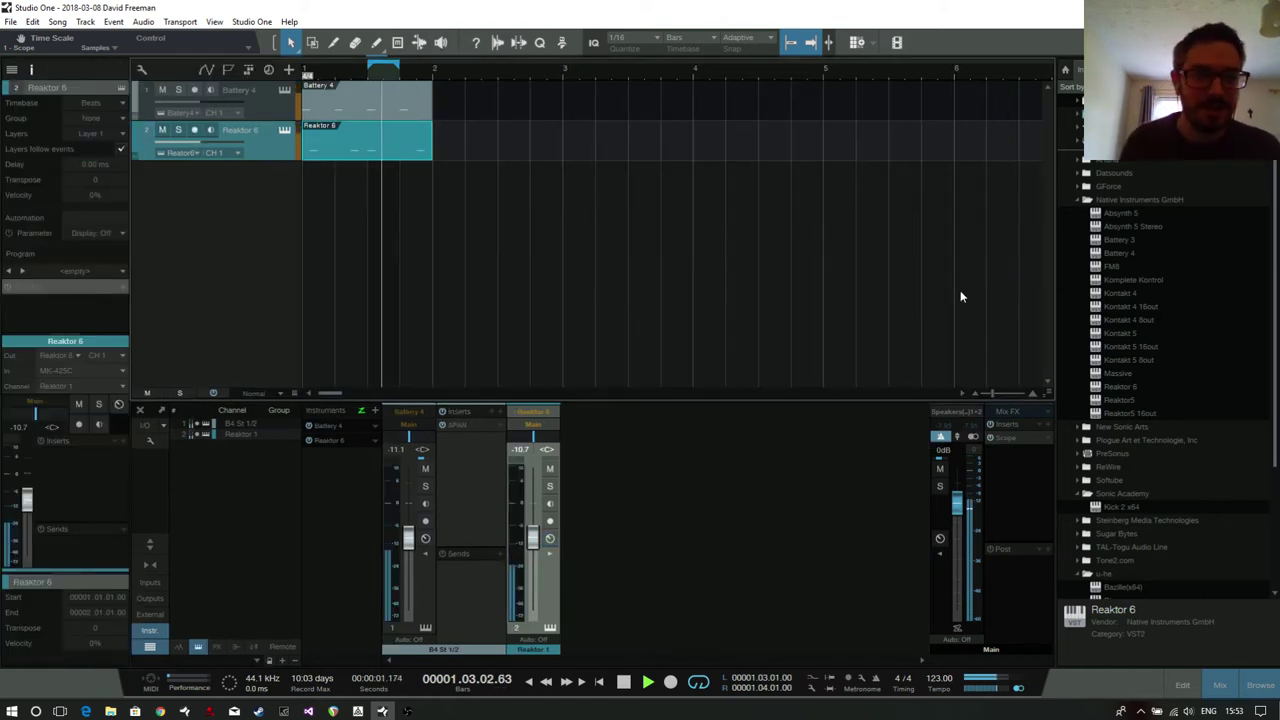
left_click(1021, 440)
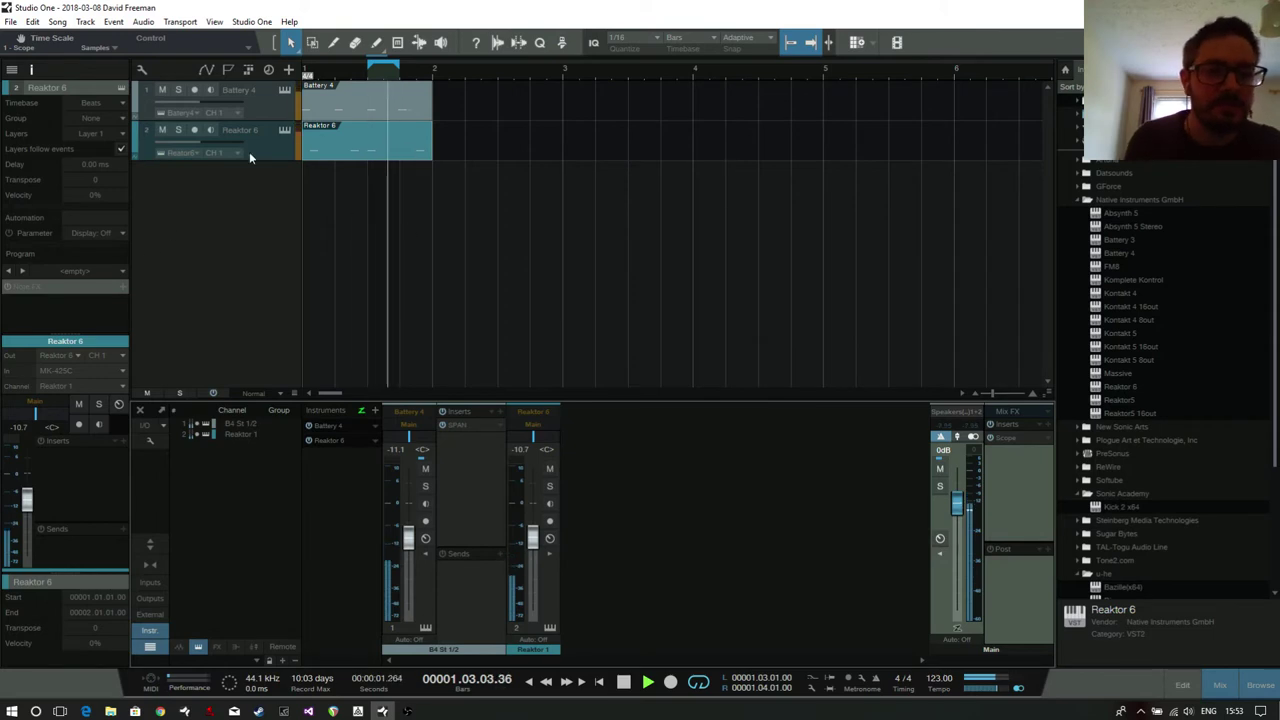
left_click(1019, 440)
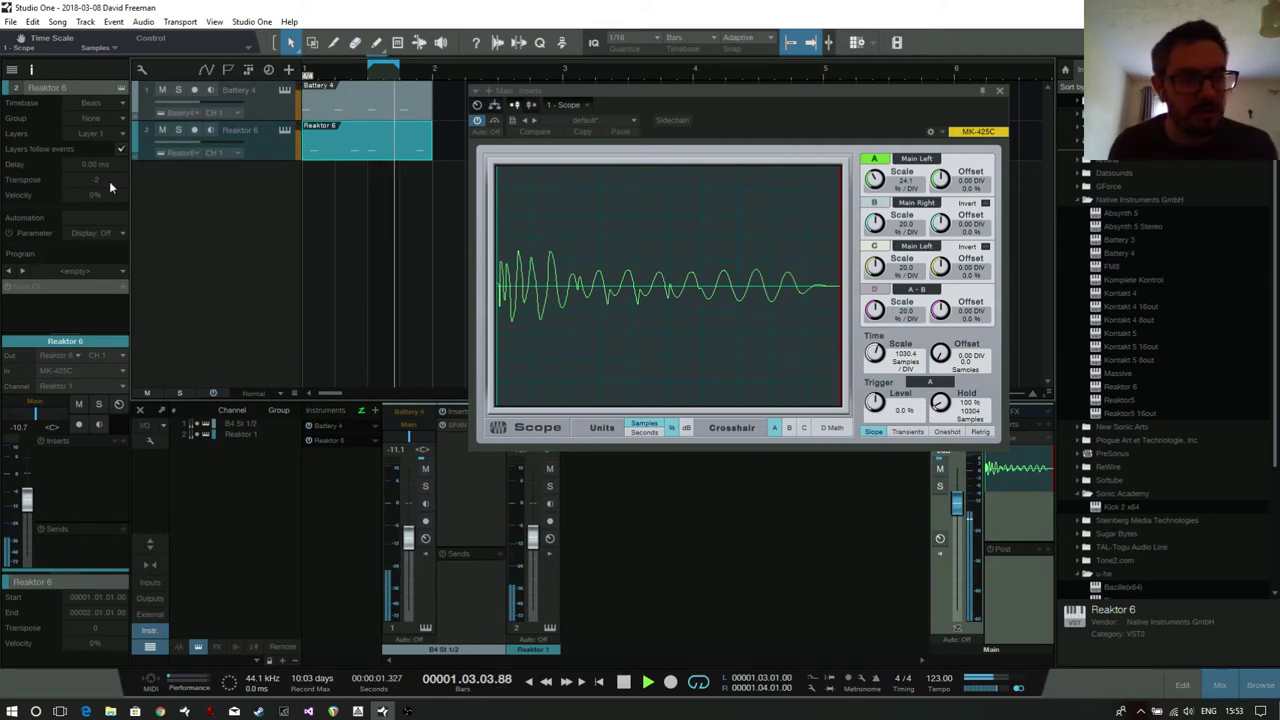
Adjust the Reaktor 6 track's Transpose in the Inspector until it reads -2.
left_click_drag(109, 181, 107, 185)
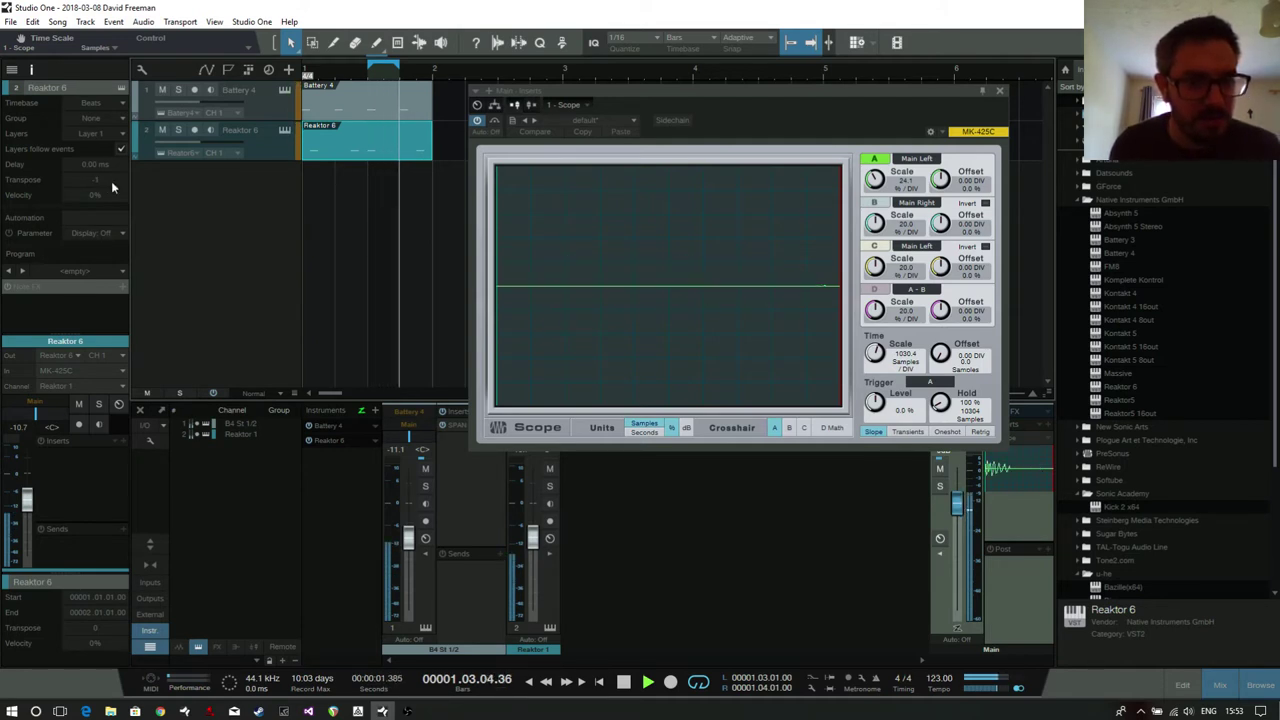
left_click_drag(112, 181, 117, 182)
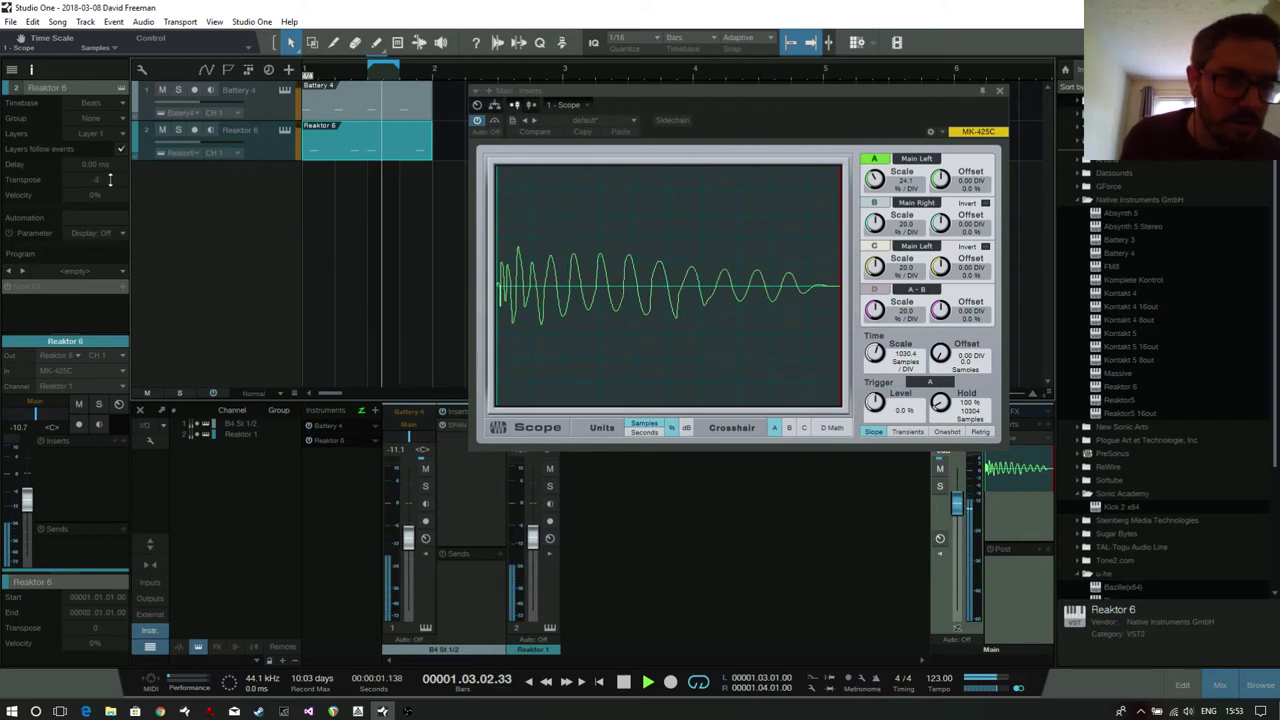
scroll(112, 180, "up", 2)
scroll(112, 180, "down", 3)
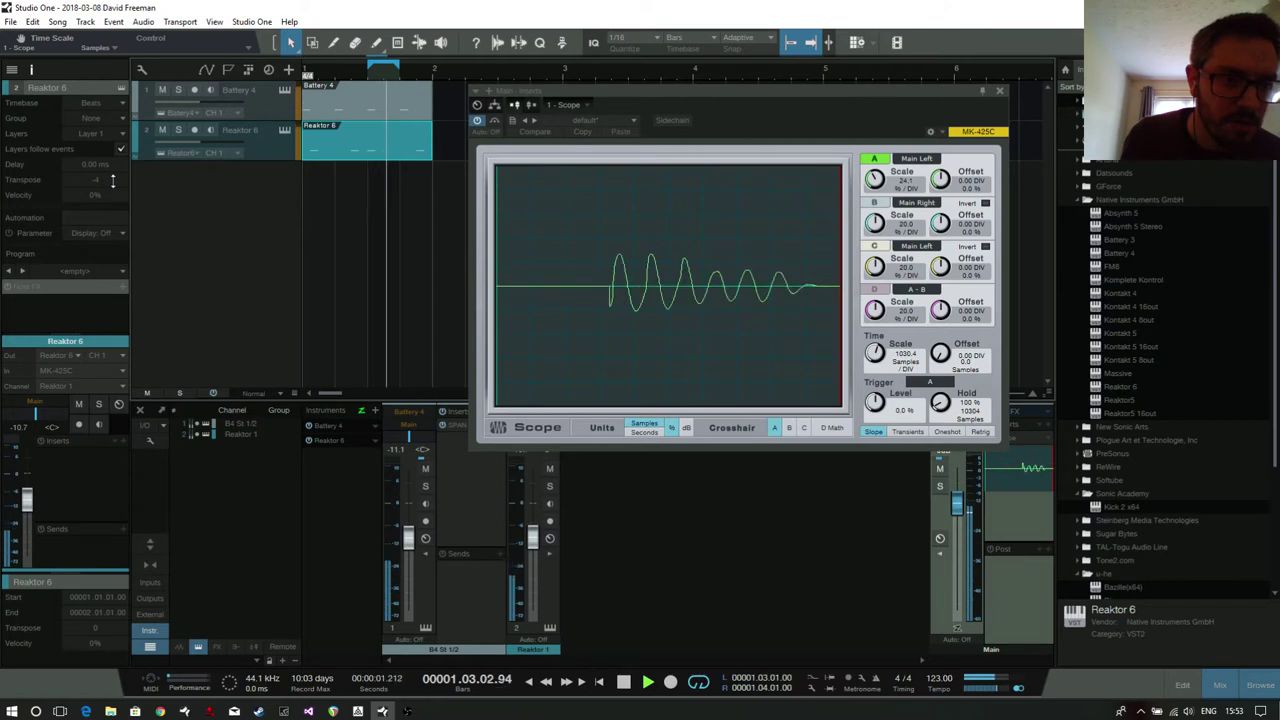
scroll(112, 180, "up", 1)
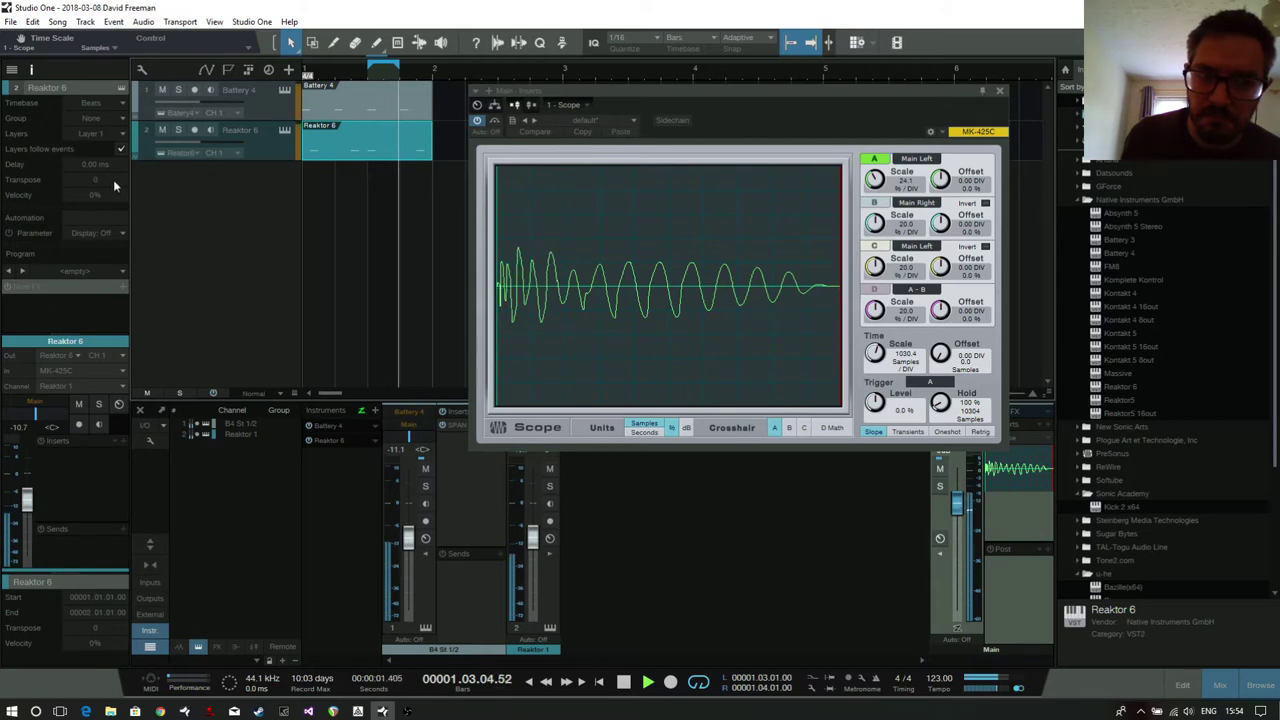
scroll(113, 181, "down", 1)
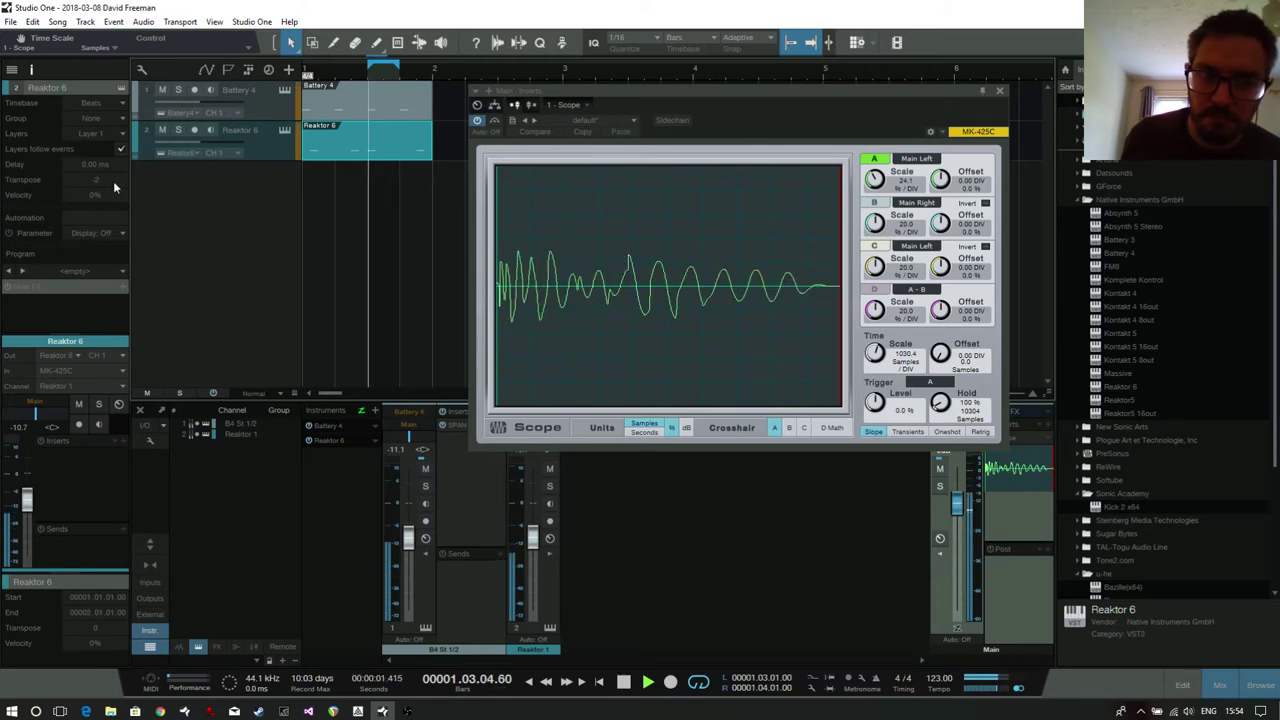
right_click(113, 181)
left_click(373, 49)
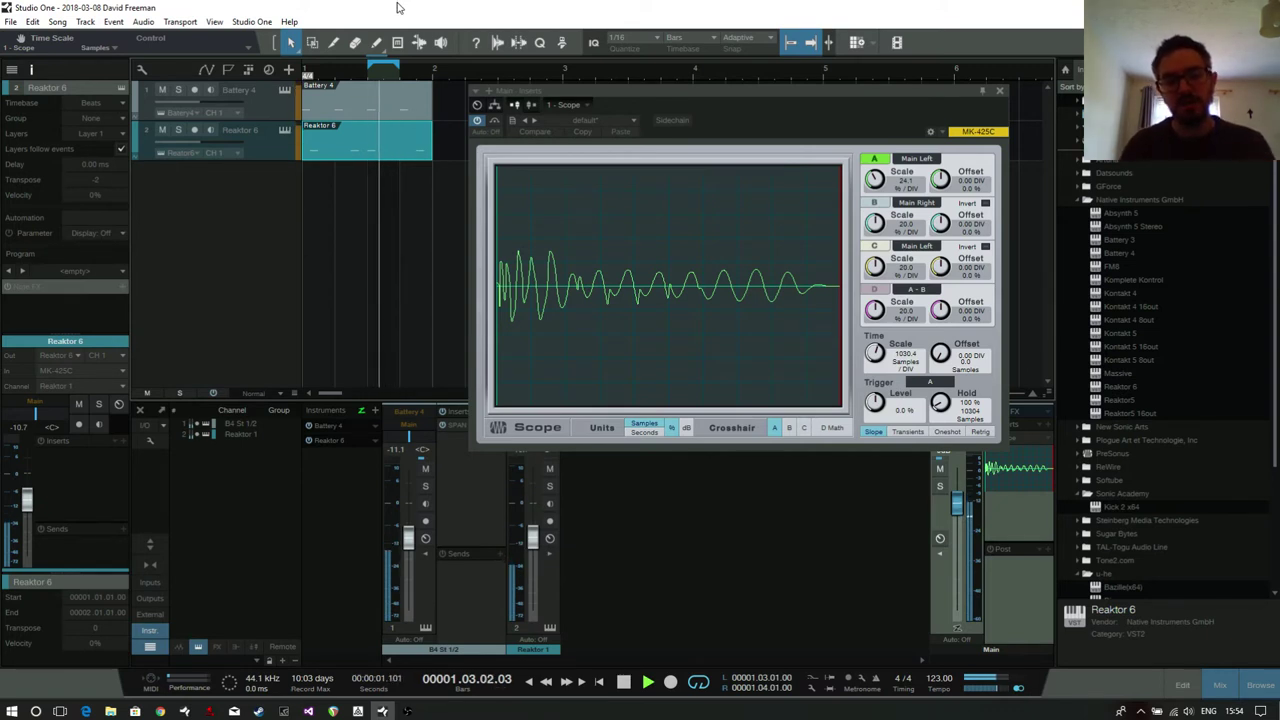
Open Reaktor 6 and arrange its window beside the Scope window.
left_click(284, 131)
left_click_drag(709, 75, 1279, 94)
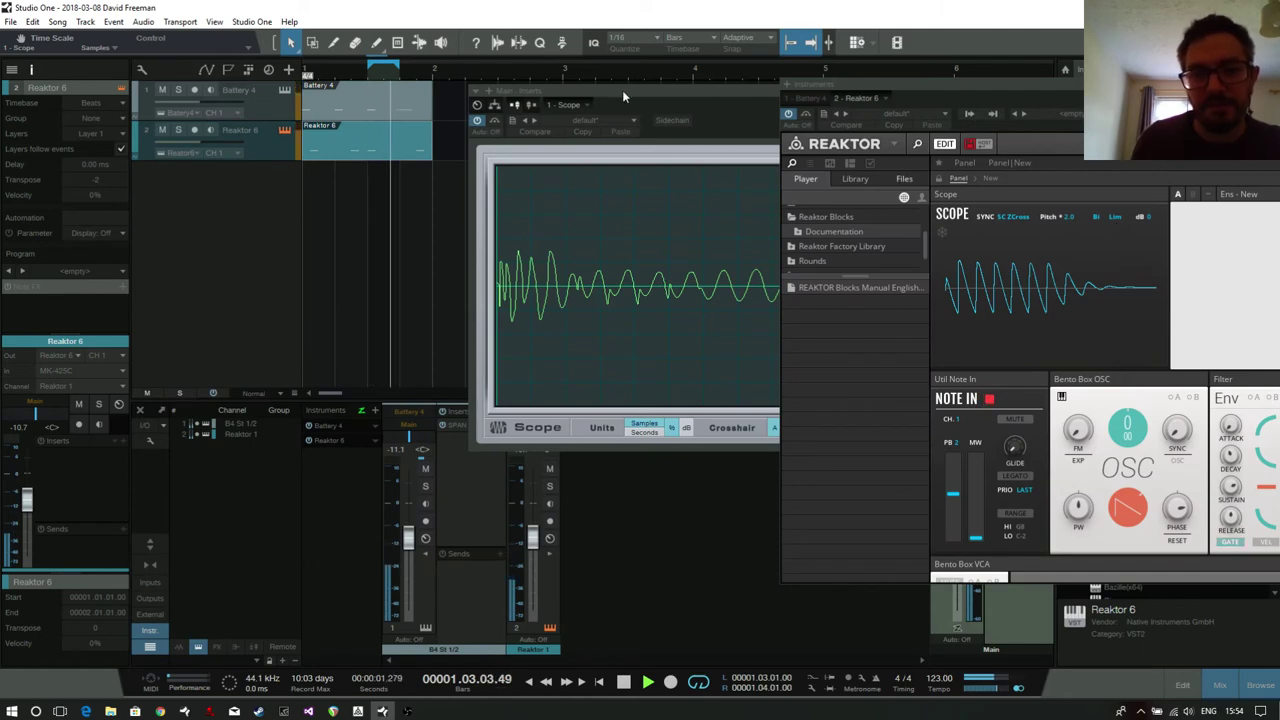
left_click_drag(620, 90, 286, 70)
left_click_drag(1054, 77, 963, 29)
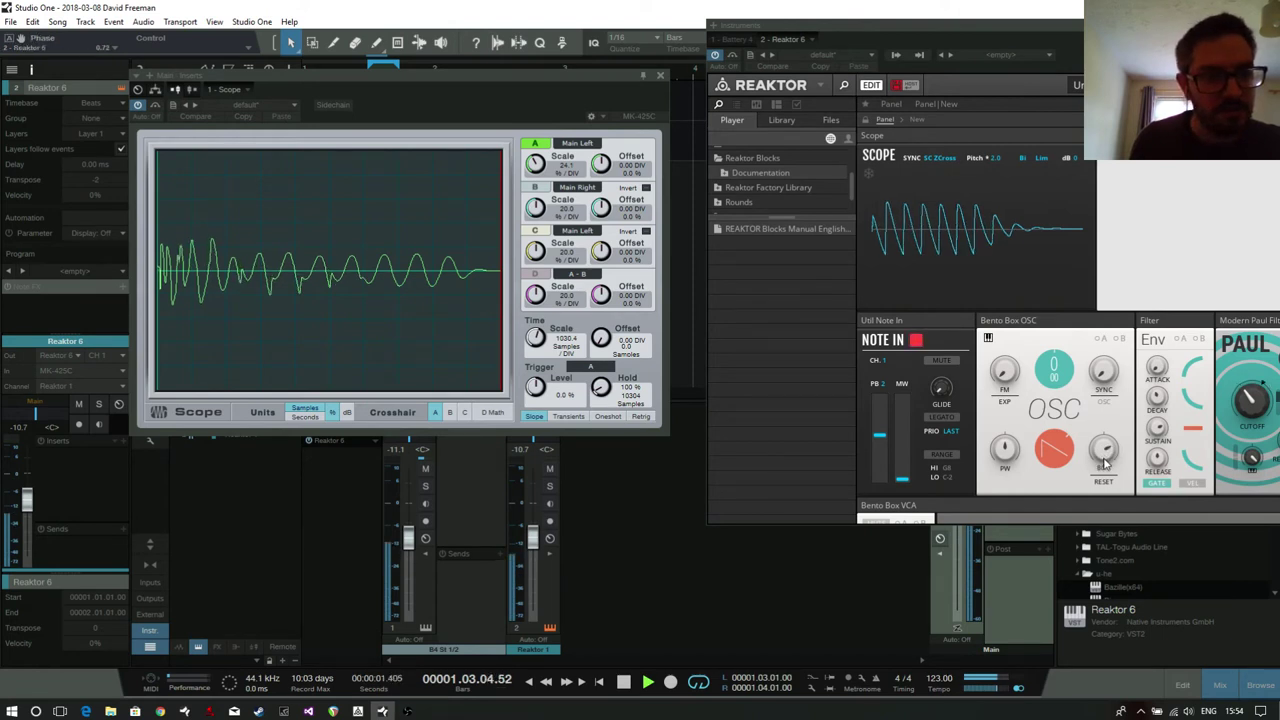
Lower the Bento Box OSC Phase knob and set the Scope trigger level to 30.0 %.
mouse_move(1100, 484)
left_click_drag(1101, 487, 1104, 524)
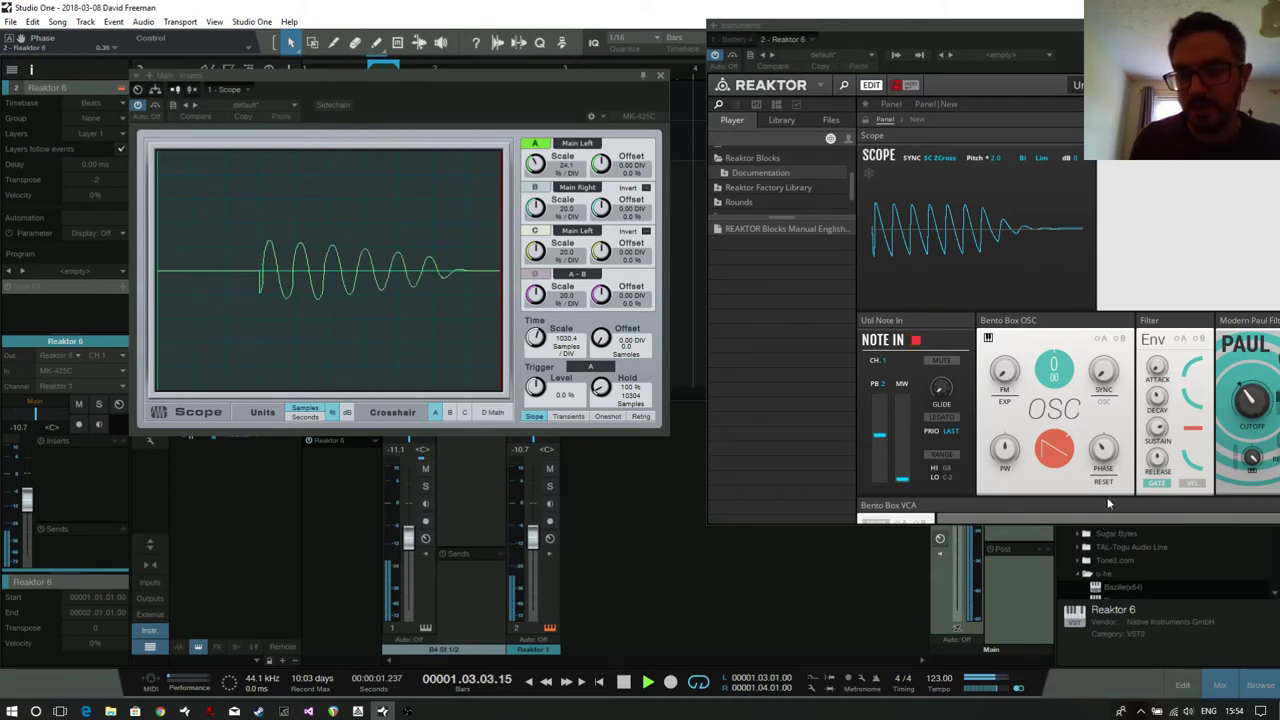
mouse_move(1108, 457)
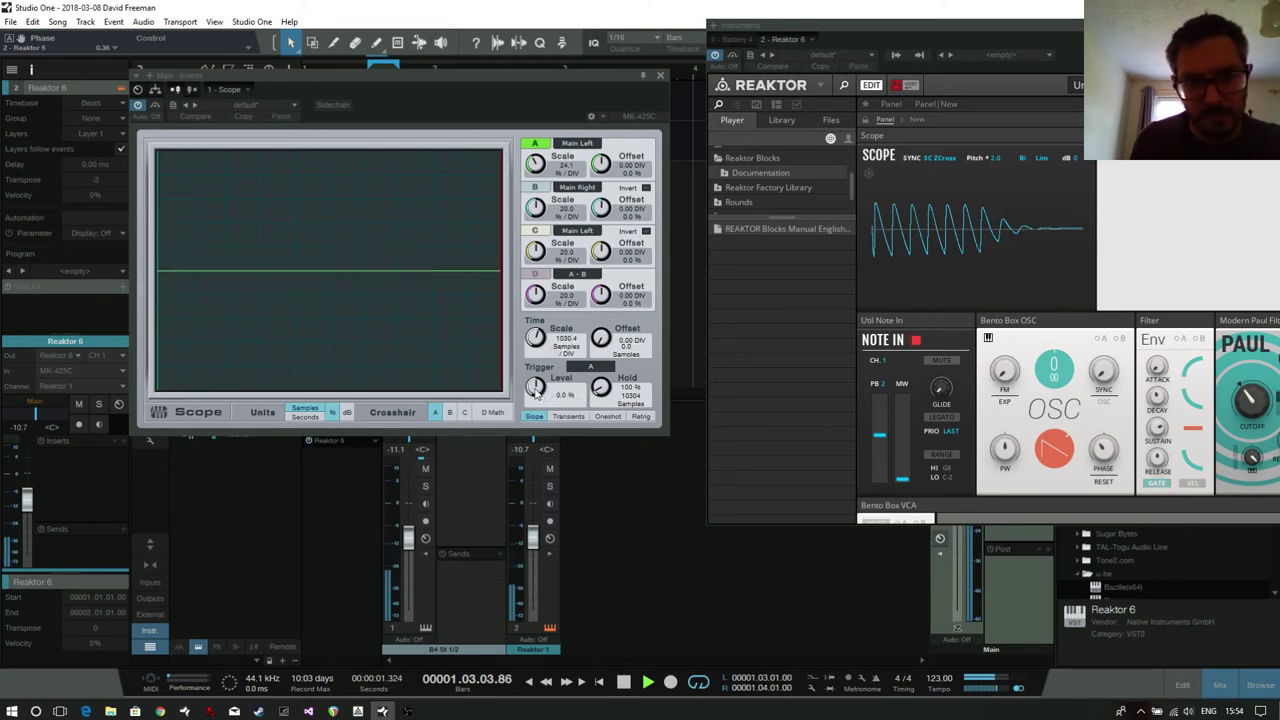
left_click_drag(536, 390, 538, 370)
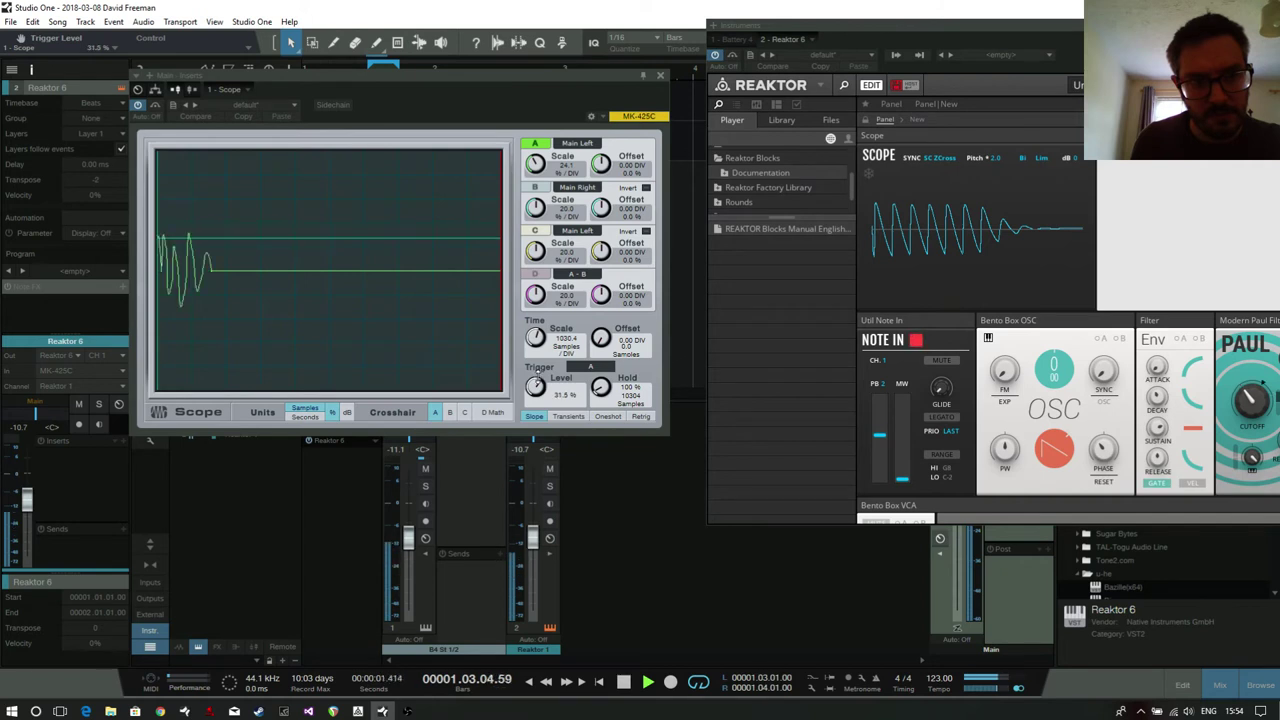
left_click_drag(538, 377, 536, 385)
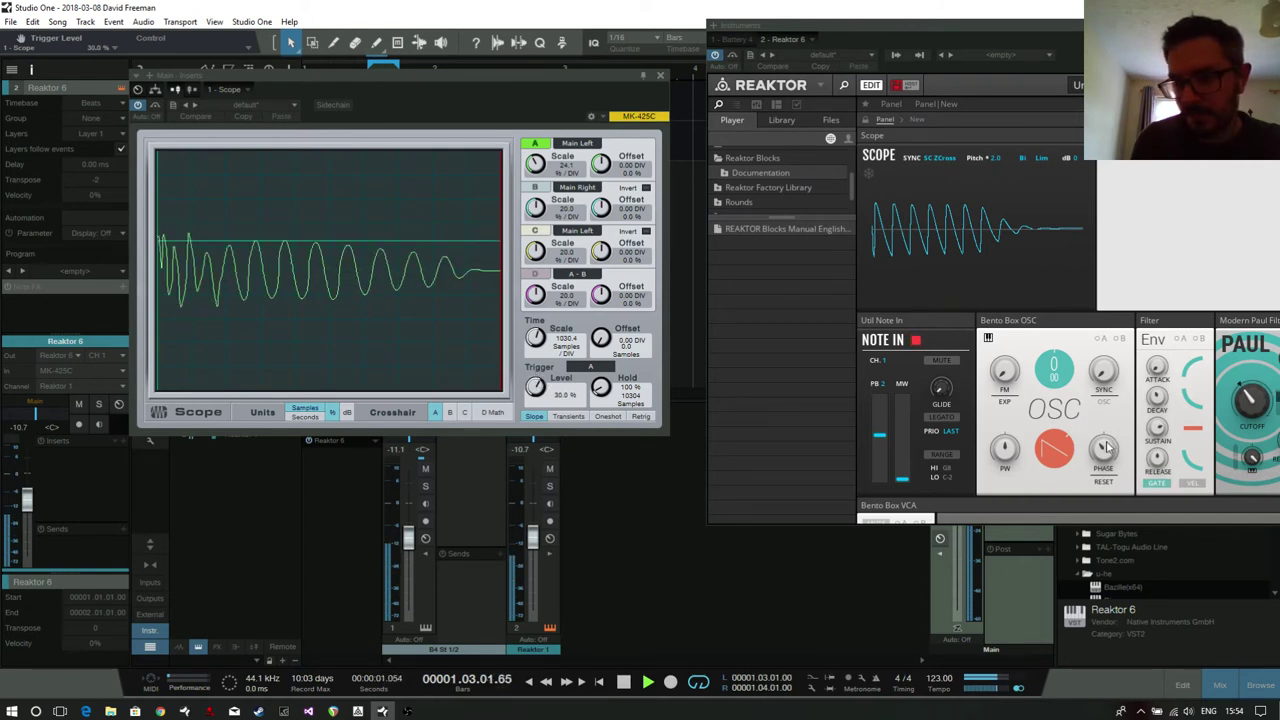
Sweep the OSC Phase from about -60 to -133 and raise the Reaktor channel to -6.1.
left_click_drag(1105, 449, 1116, 487)
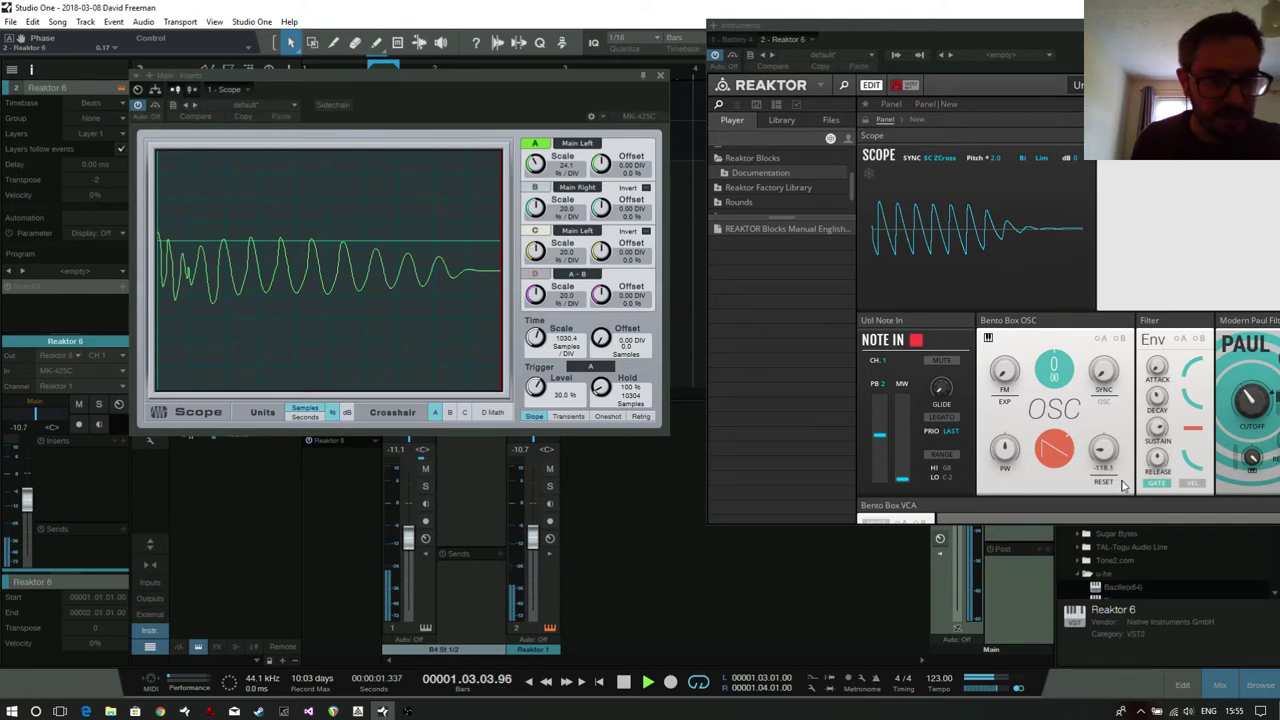
left_click(1105, 478)
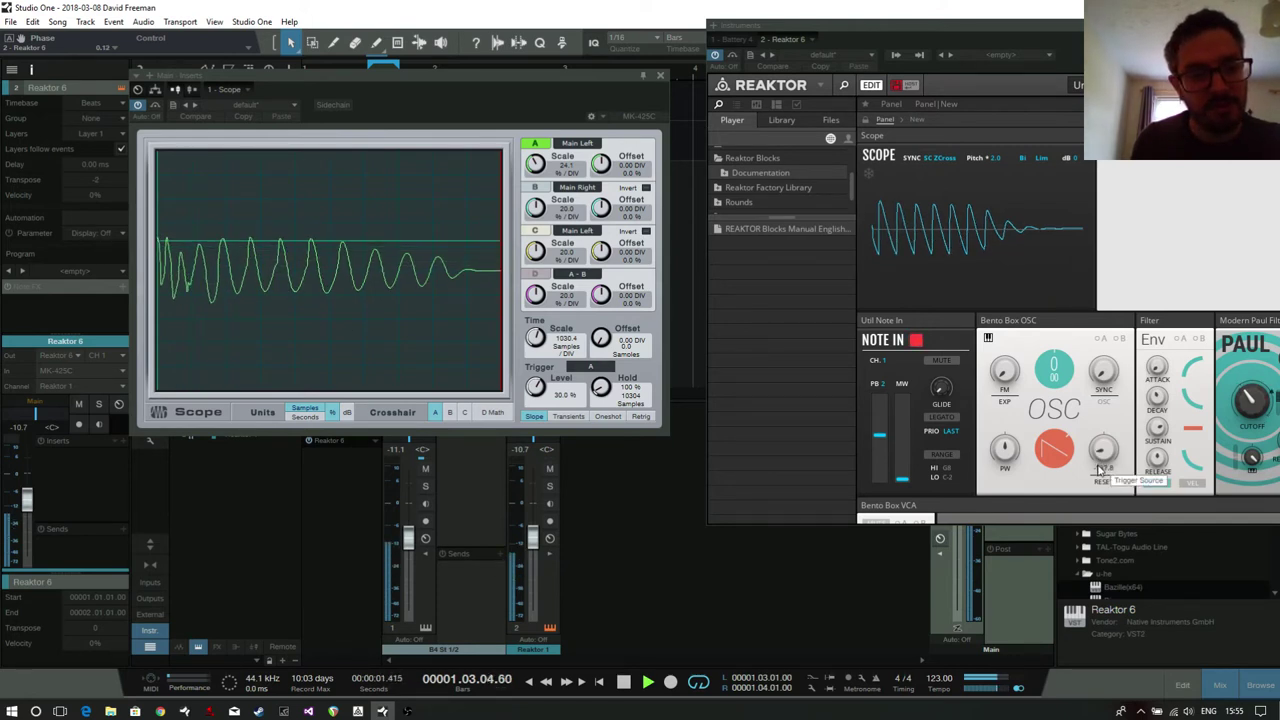
left_click_drag(1100, 470, 1101, 476)
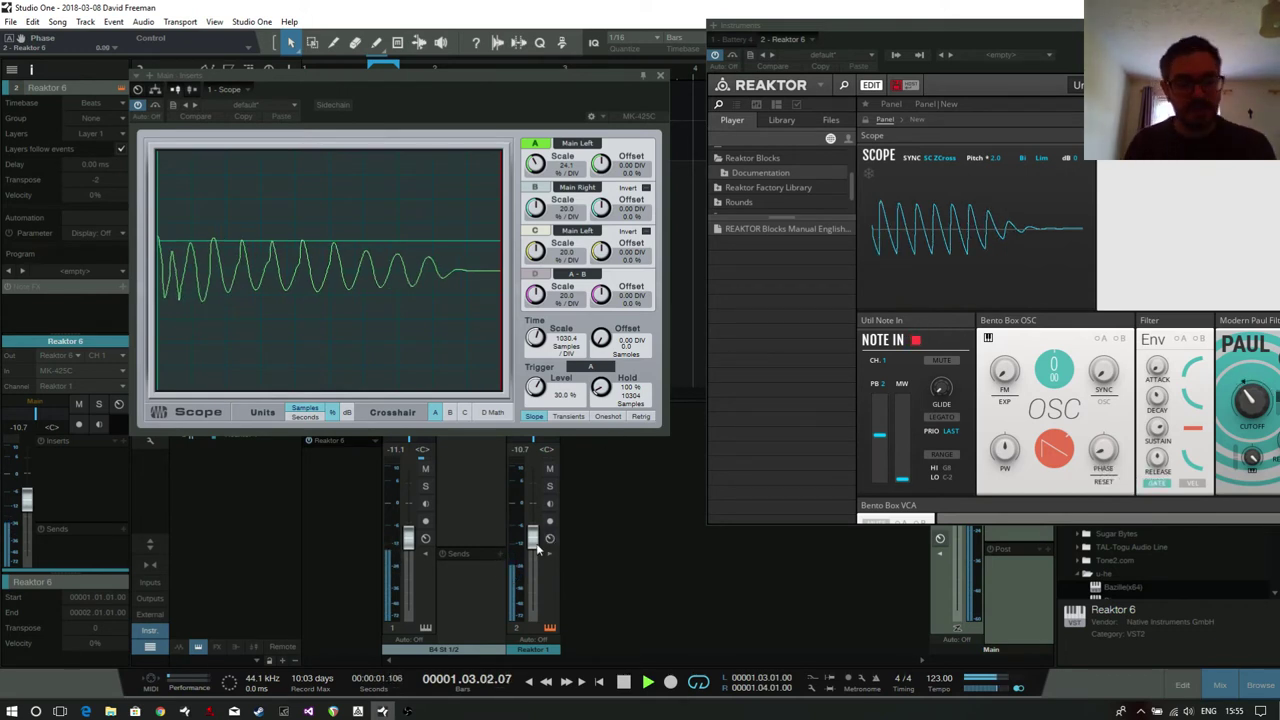
left_click_drag(537, 547, 535, 541)
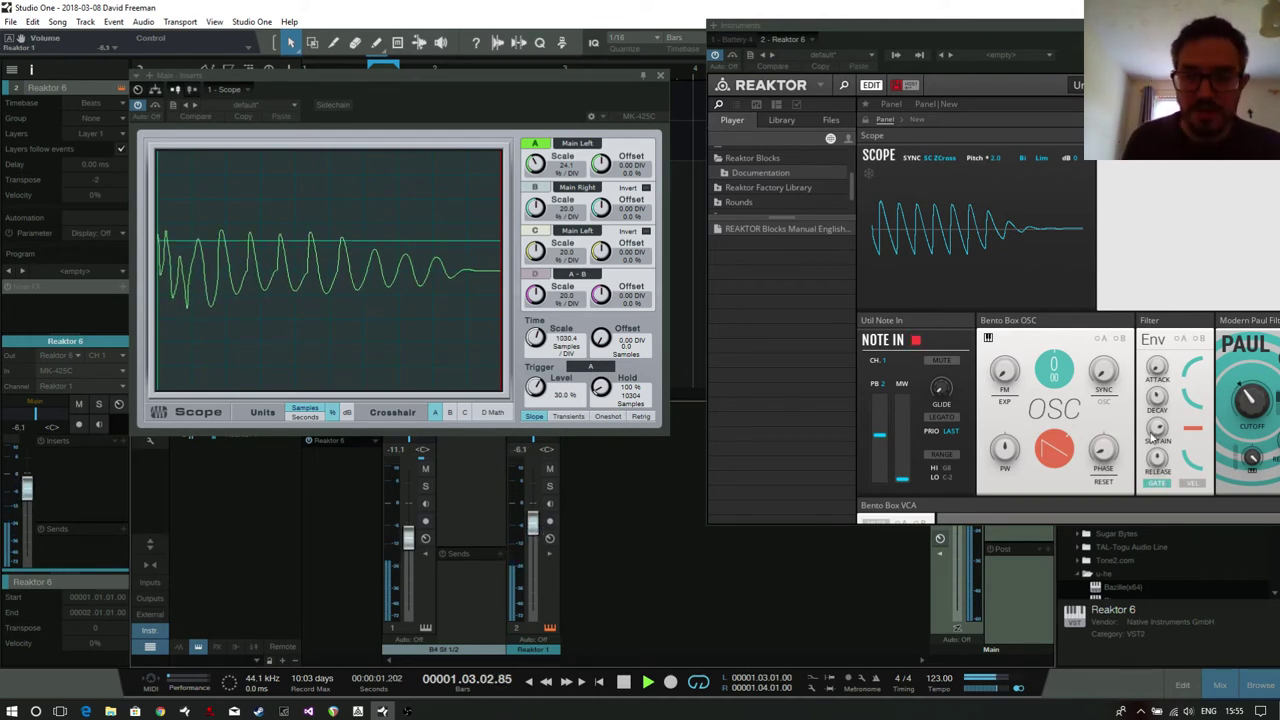
mouse_move(1098, 452)
left_mouse_down()
mouse_move(1121, 362)
mouse_move(1109, 457)
left_mouse_up()
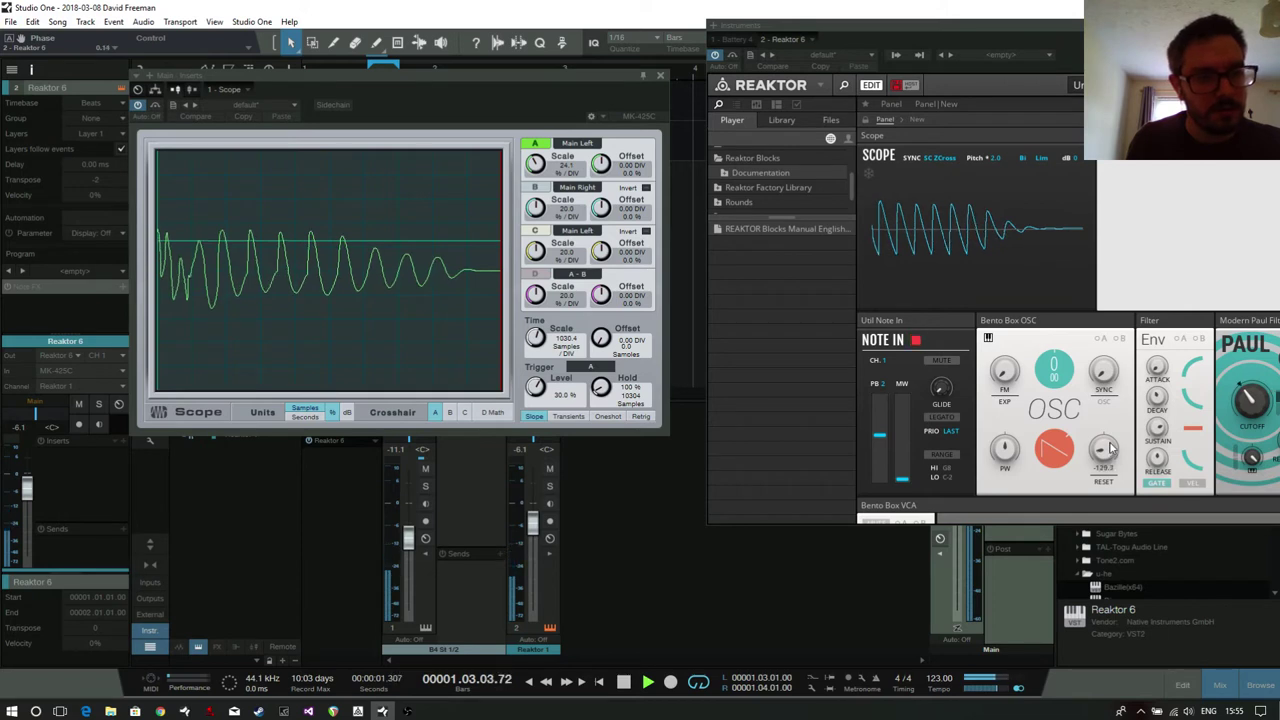
left_click_drag(1107, 447, 1108, 411)
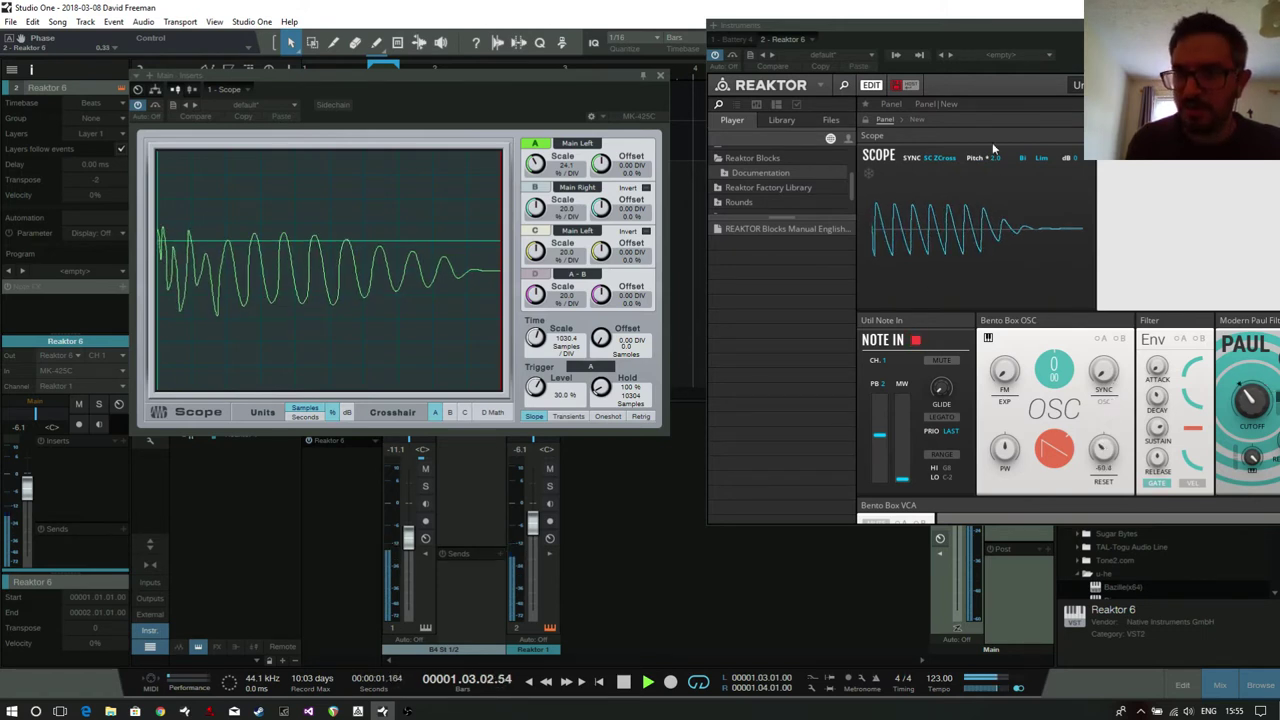
left_click_drag(1070, 30, 876, 25)
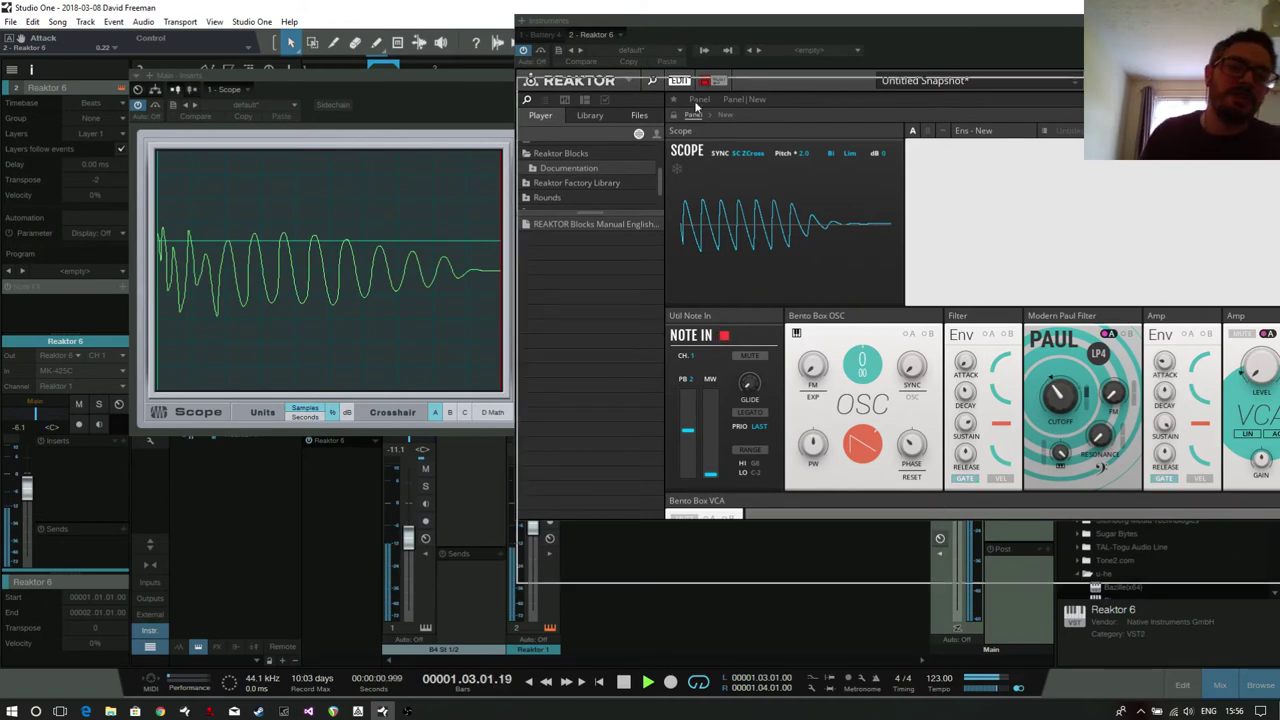
Move the Reaktor window down, close the master Scope, and redefine the loop range.
left_click_drag(690, 23, 689, 408)
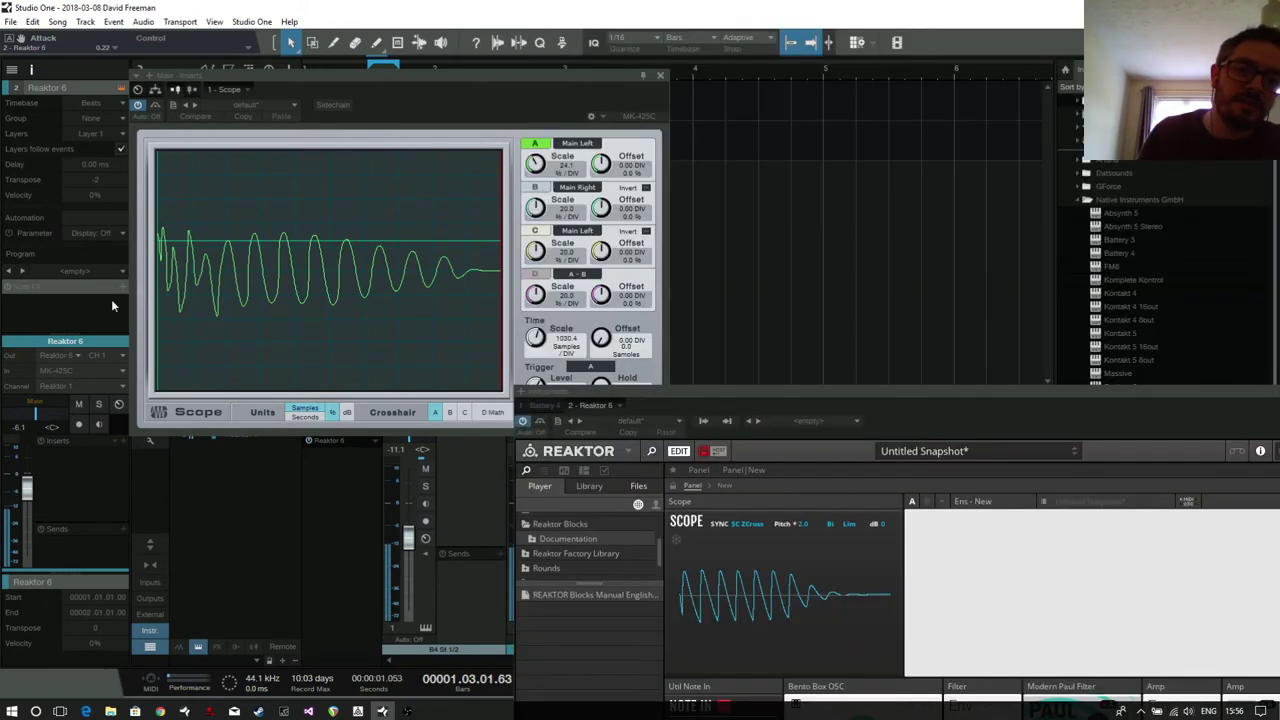
left_click(660, 74)
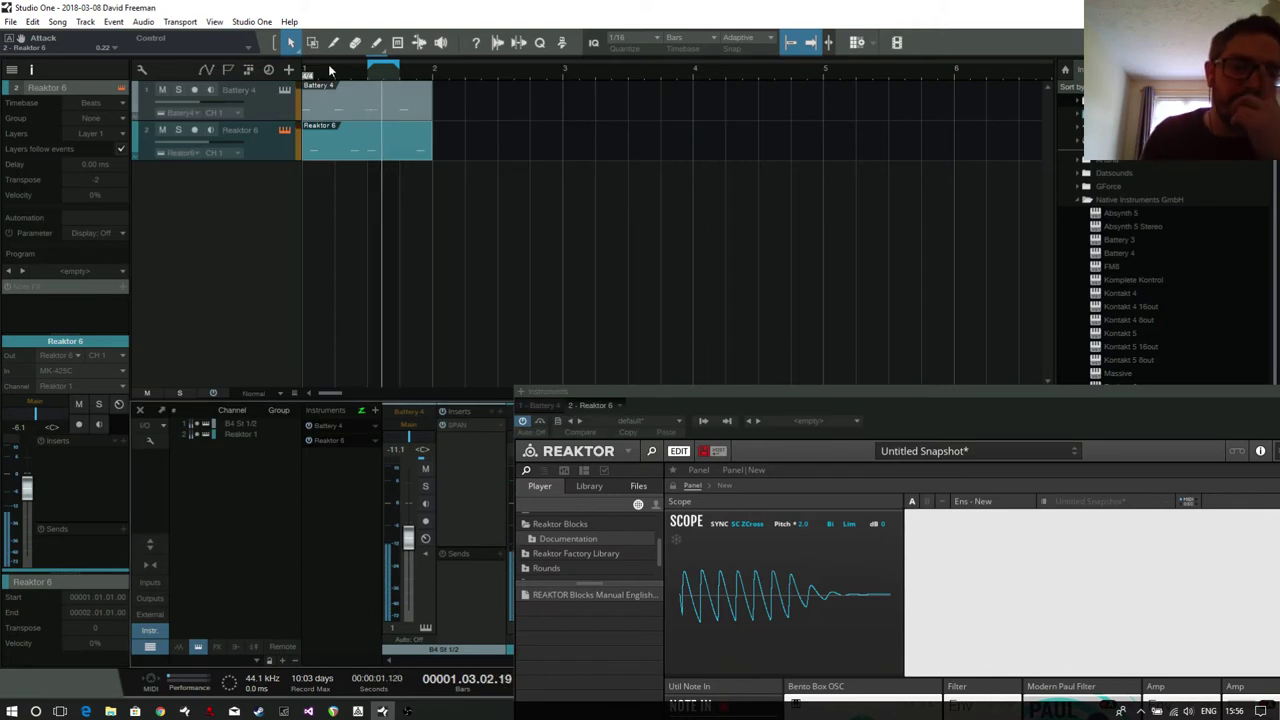
left_click_drag(304, 70, 430, 78)
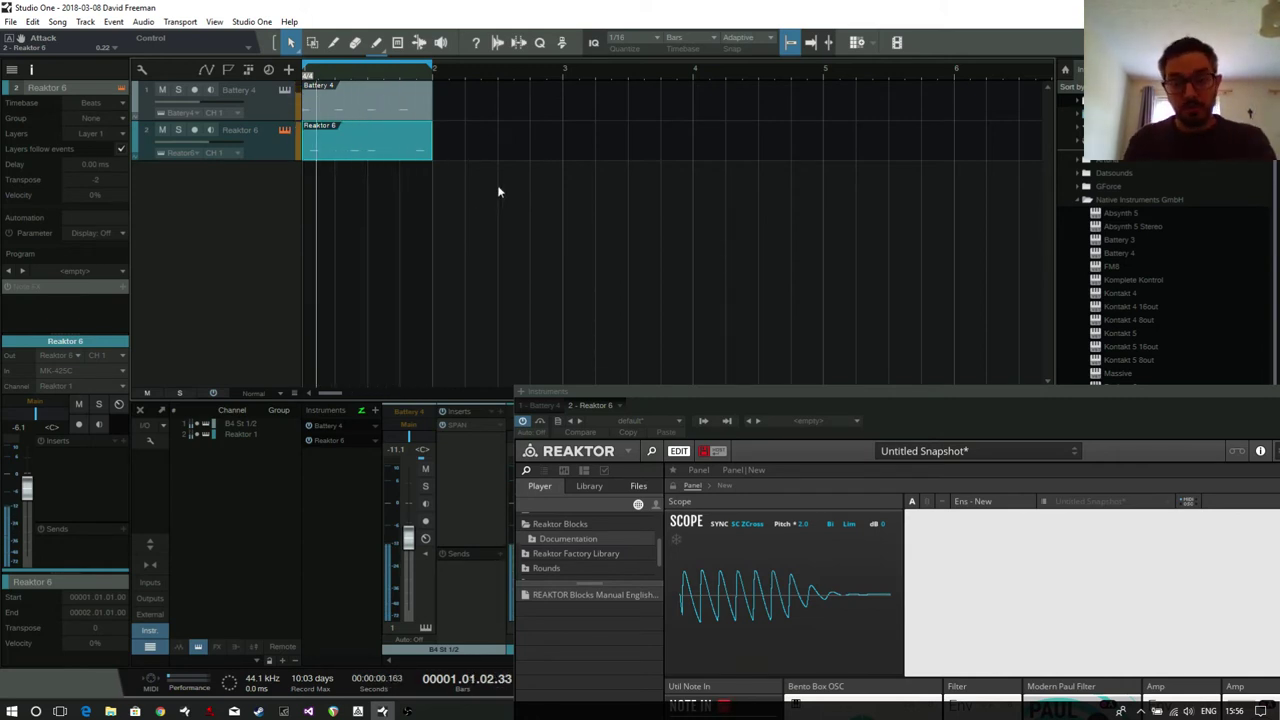
Audition Reaktor 6 Transpose values such as -5, then return it to -2.
left_click(260, 141)
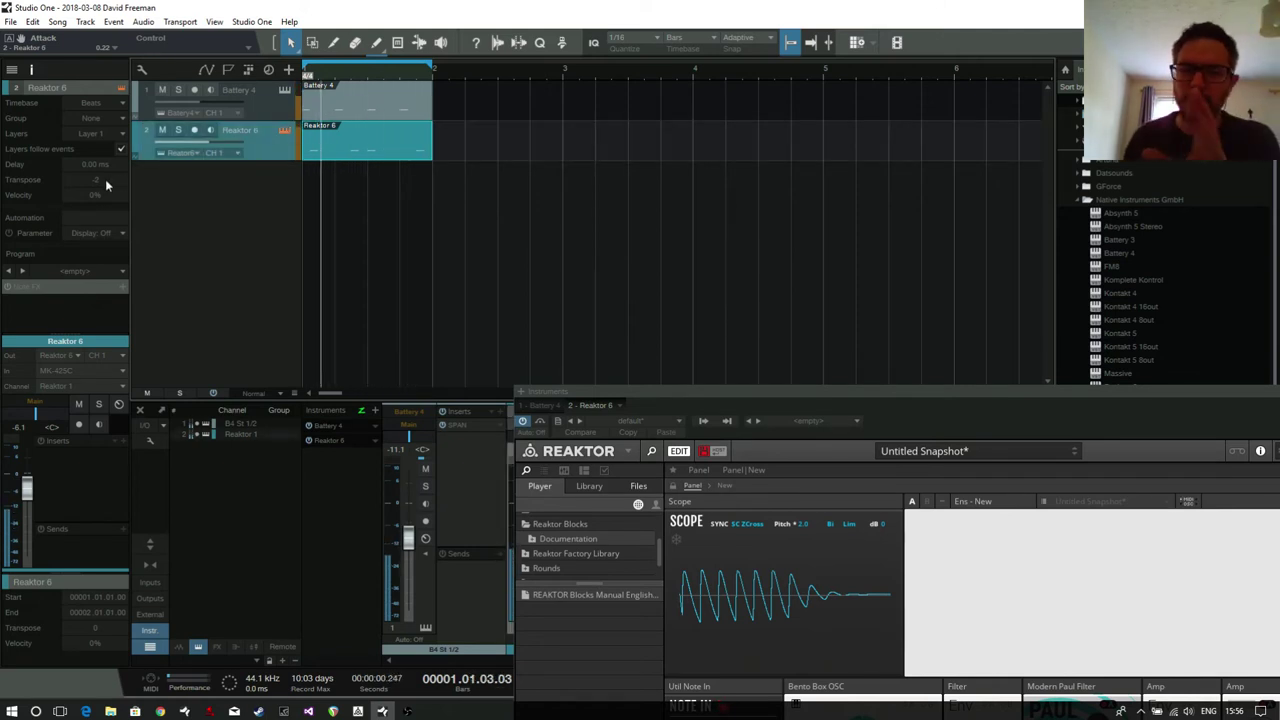
left_click_drag(102, 179, 99, 187)
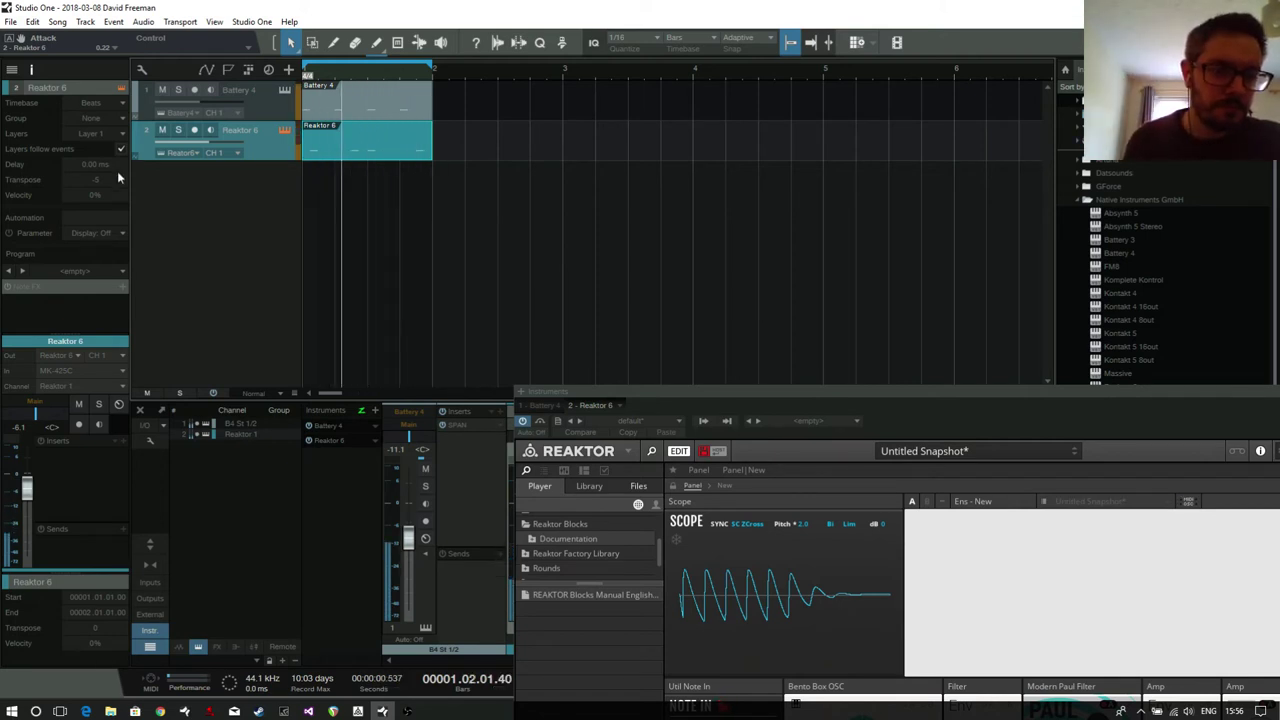
scroll(113, 170, "up", 8)
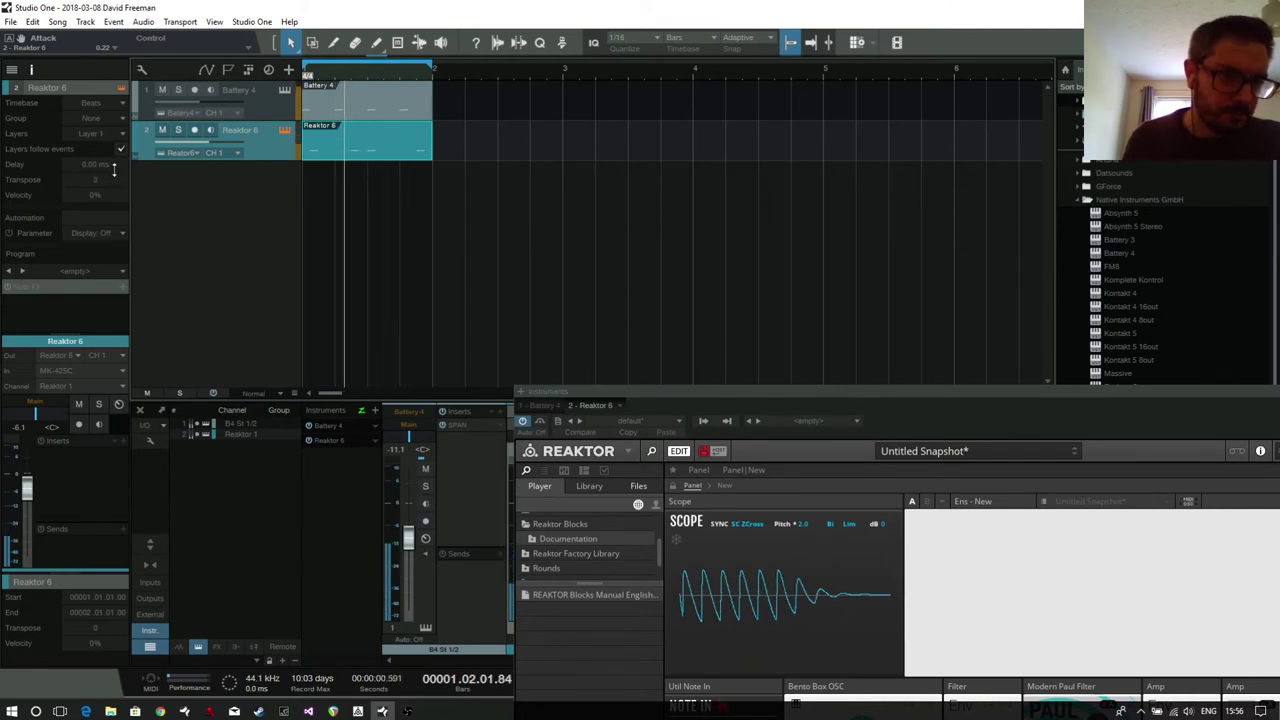
scroll(113, 170, "down", 3)
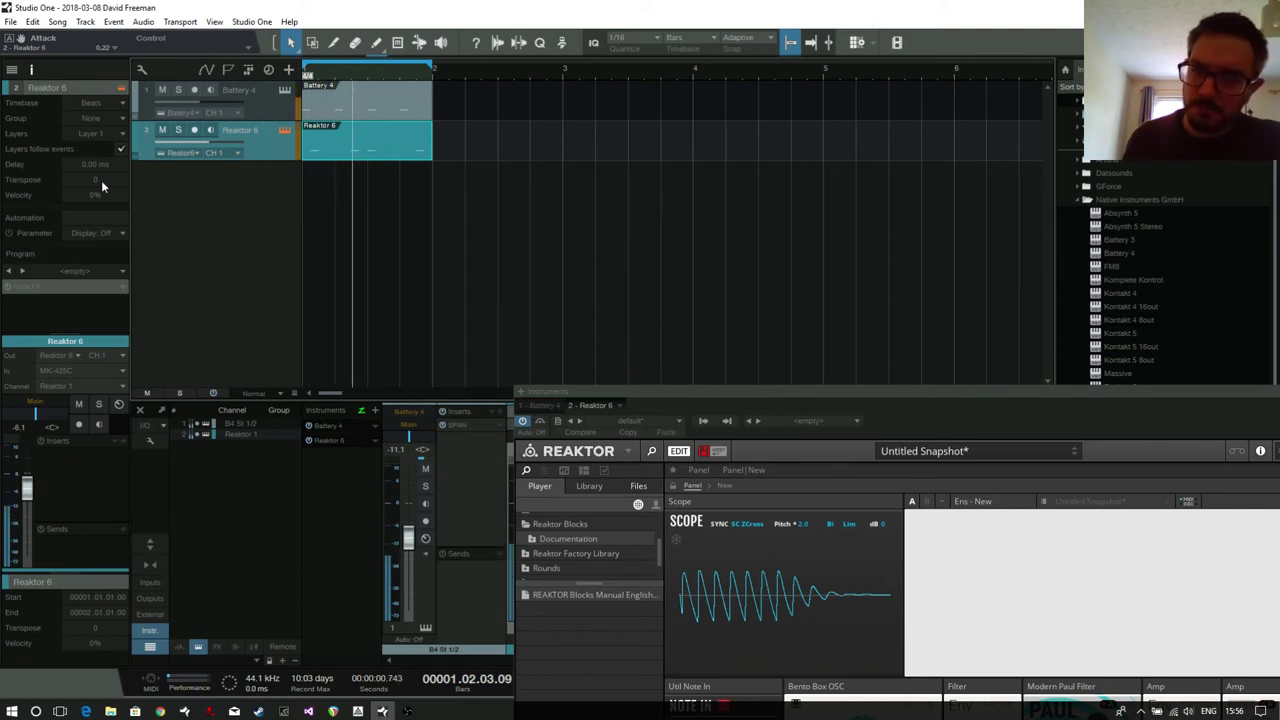
scroll(98, 183, "down", 3)
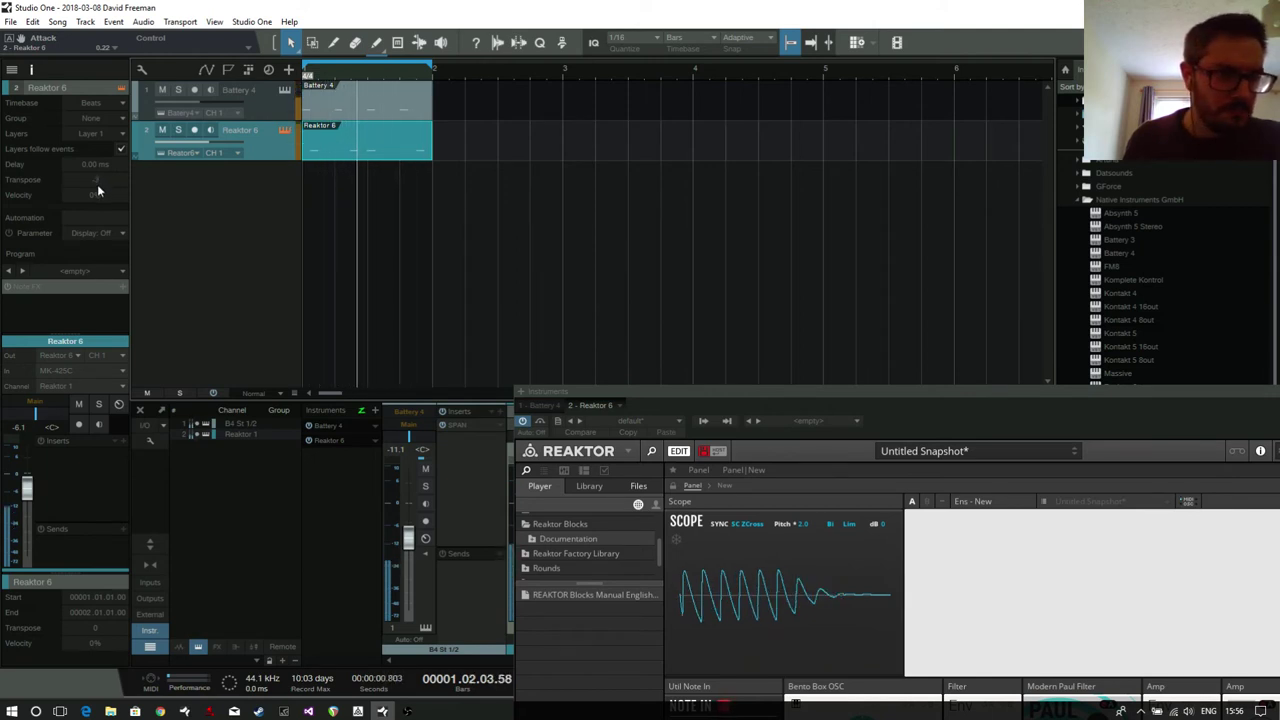
scroll(100, 183, "up", 2)
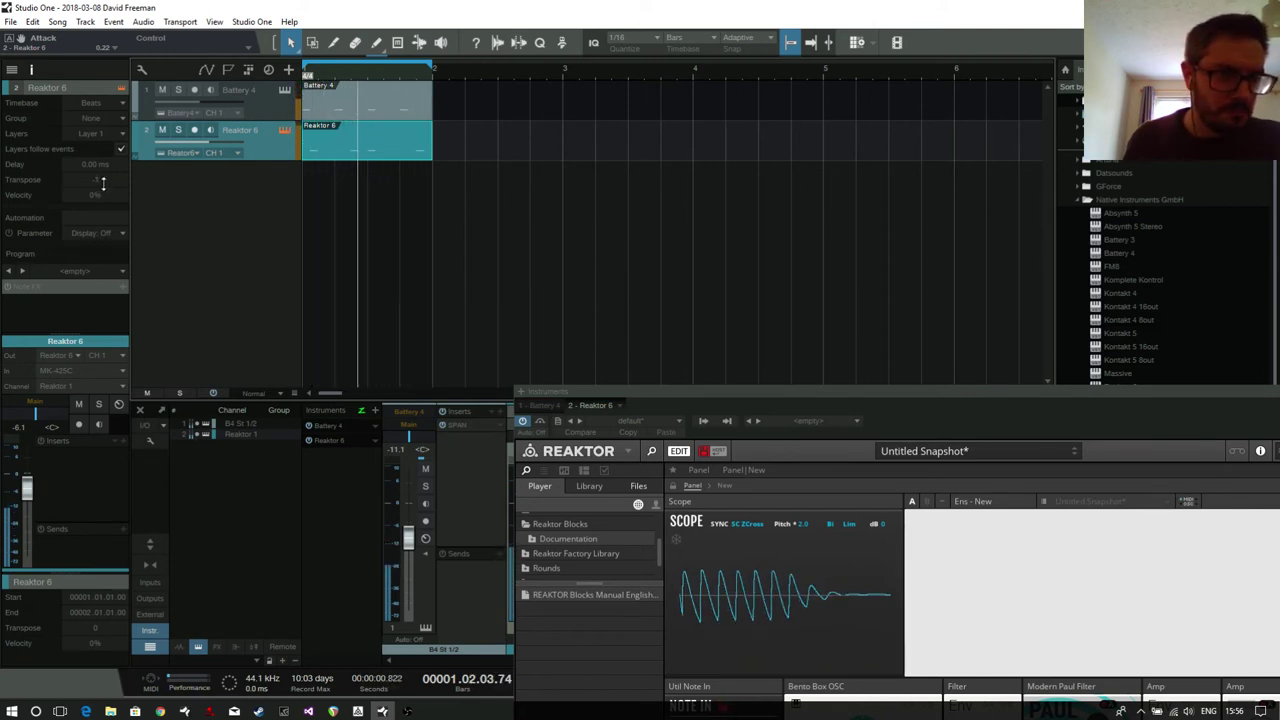
scroll(102, 183, "down", 1)
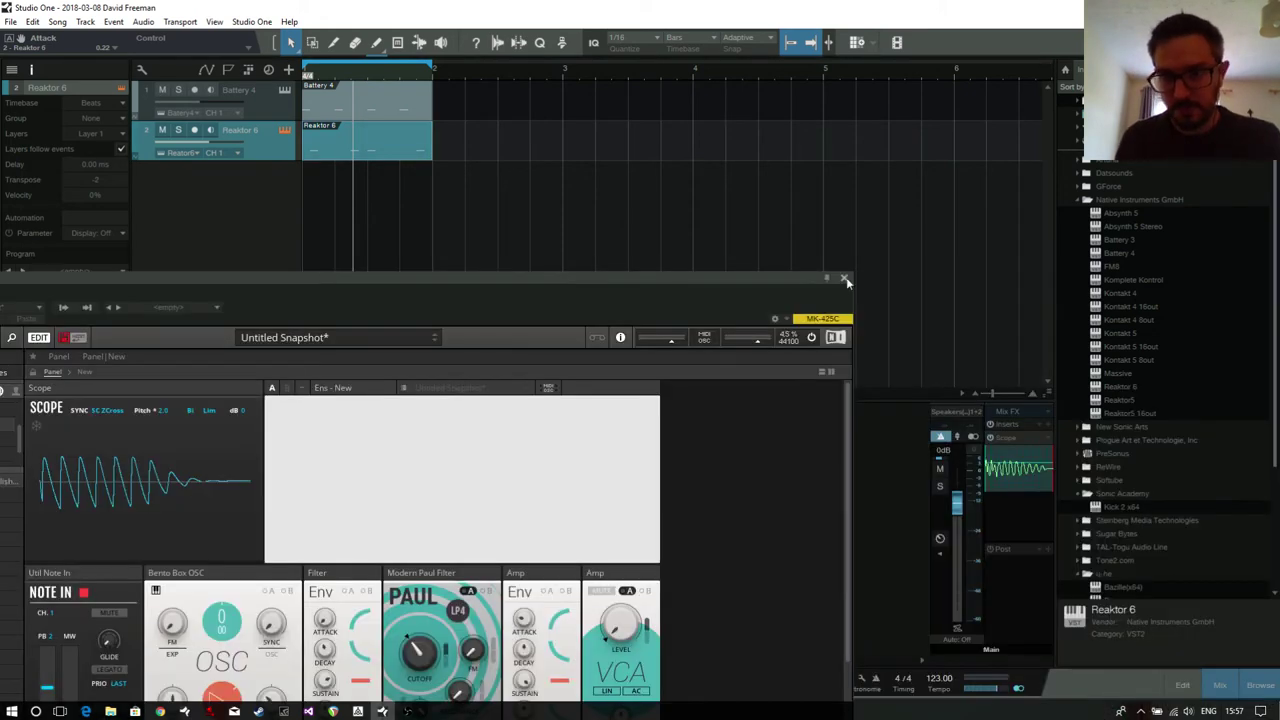
left_click(846, 277)
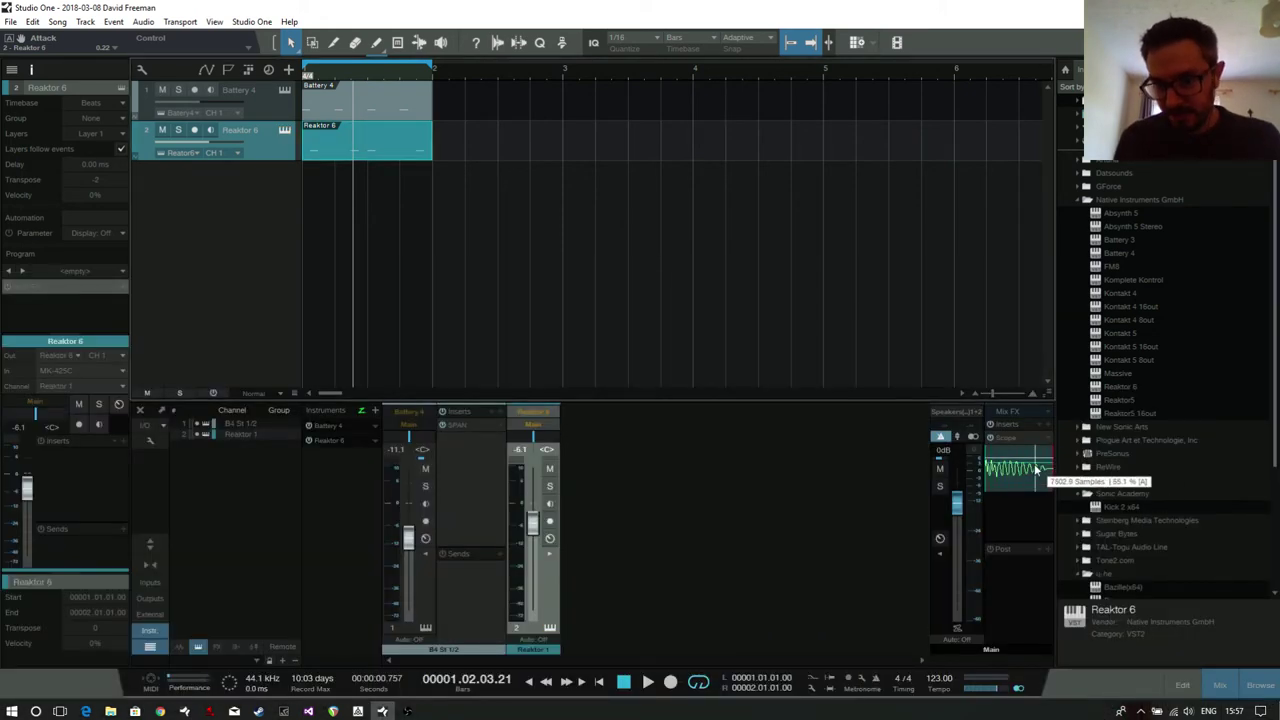
double_click(1023, 440)
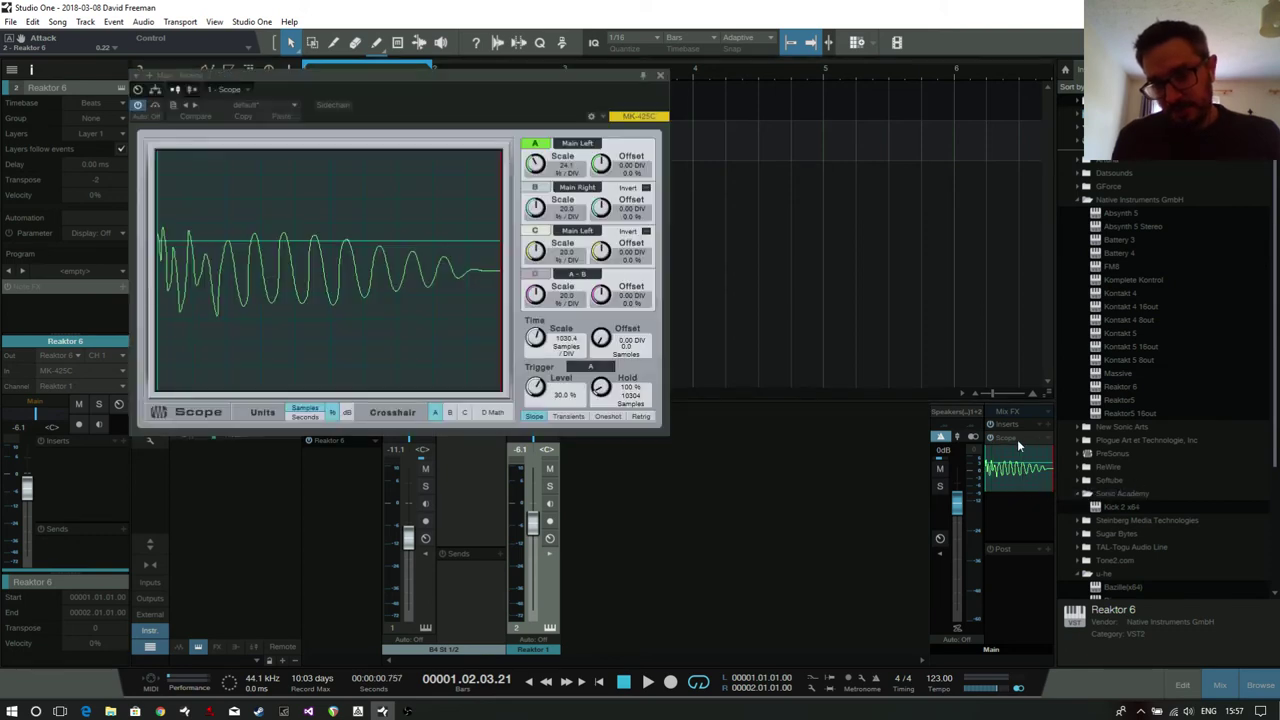
left_click_drag(351, 81, 918, 66)
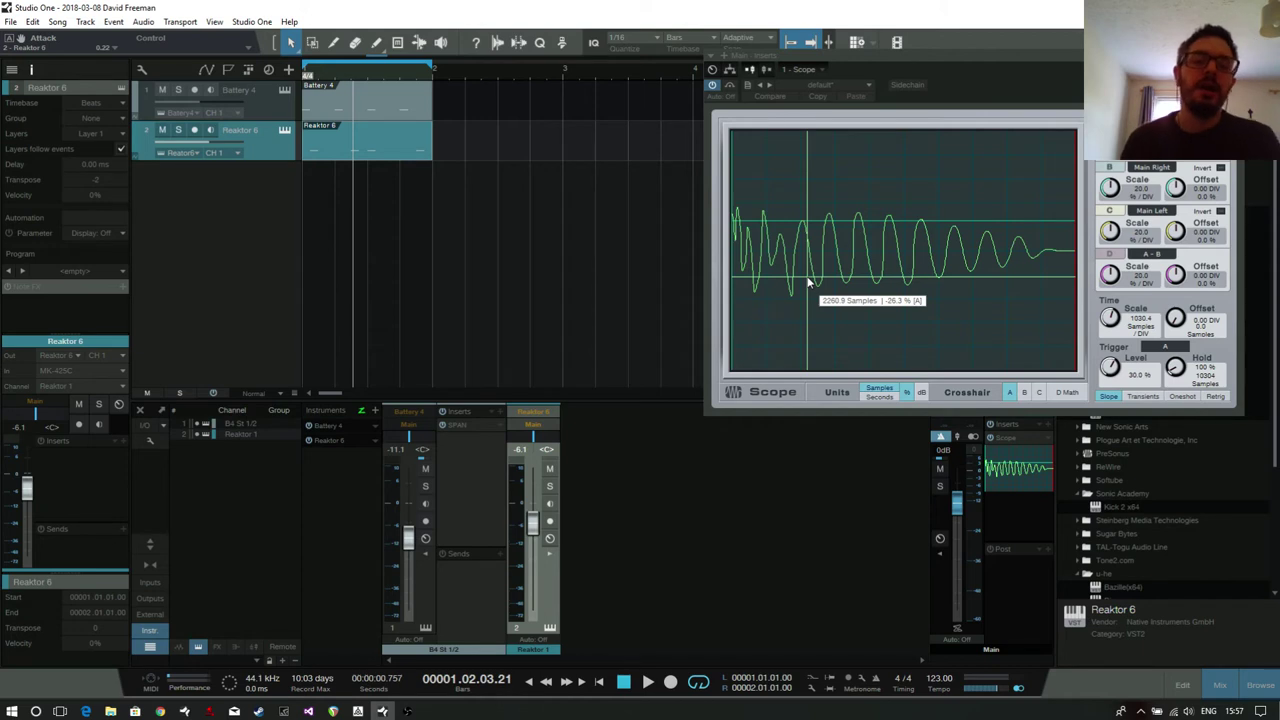
key("ctrl+w")
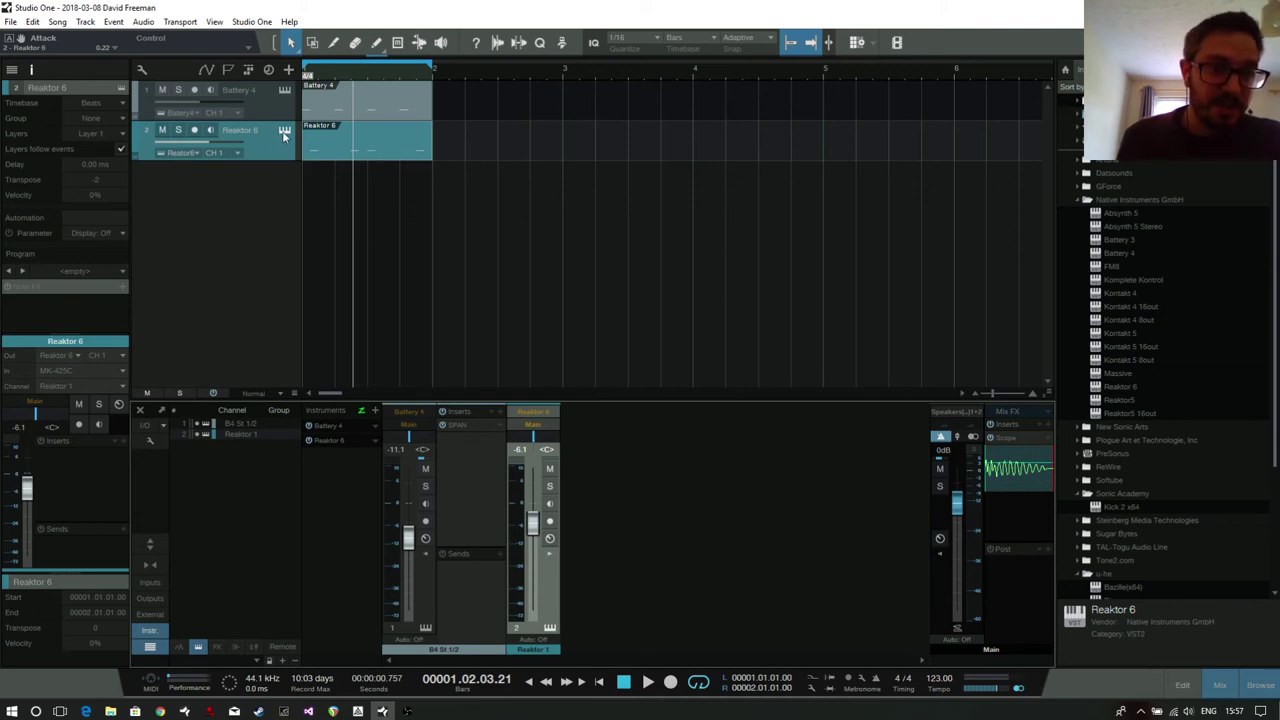
Open the Reaktor 6 window and move it up over the arrangement.
left_click(285, 130)
left_click_drag(463, 297, 820, 111)
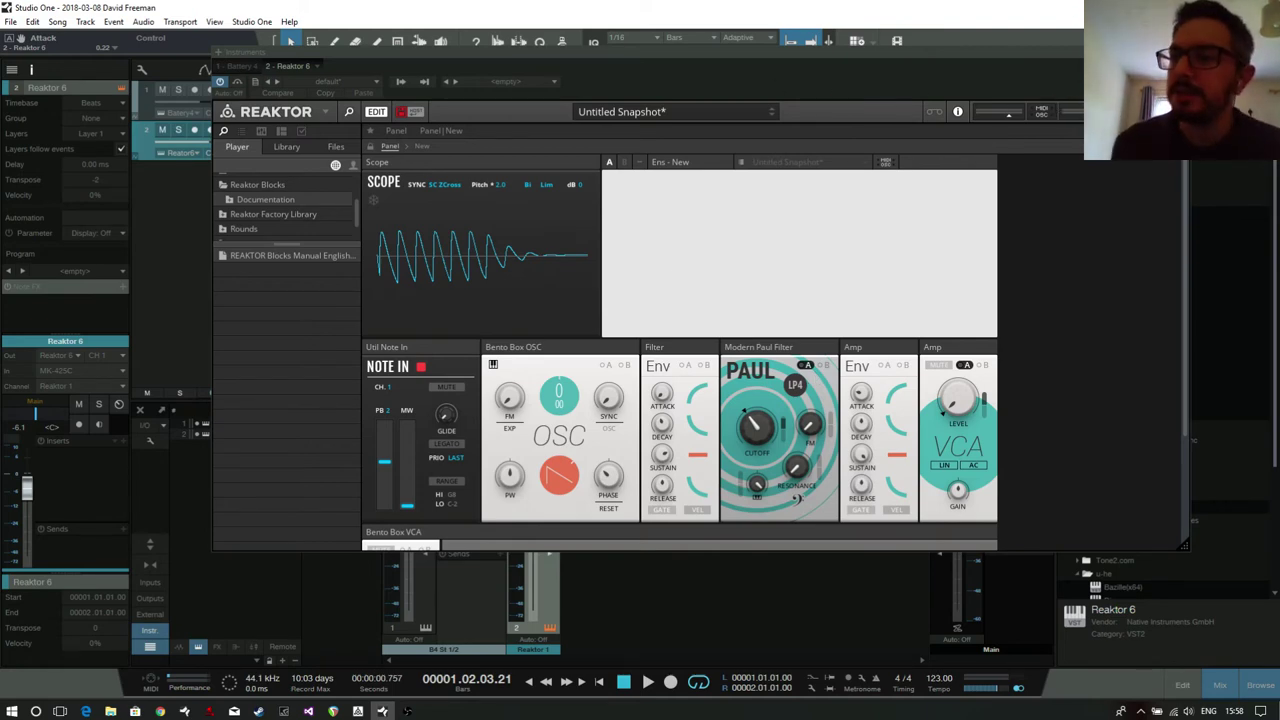
scroll(1040, 192, "down", 5)
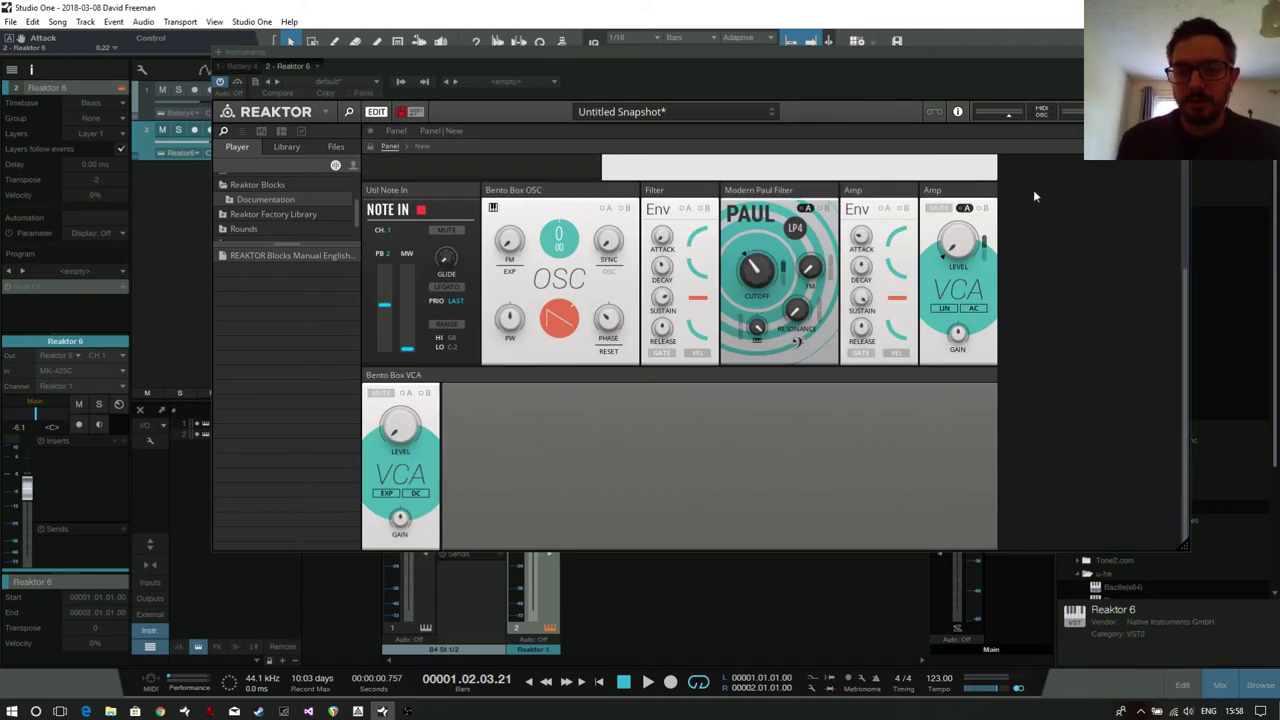
scroll(554, 420, "up", 4)
scroll(771, 414, "up", 1)
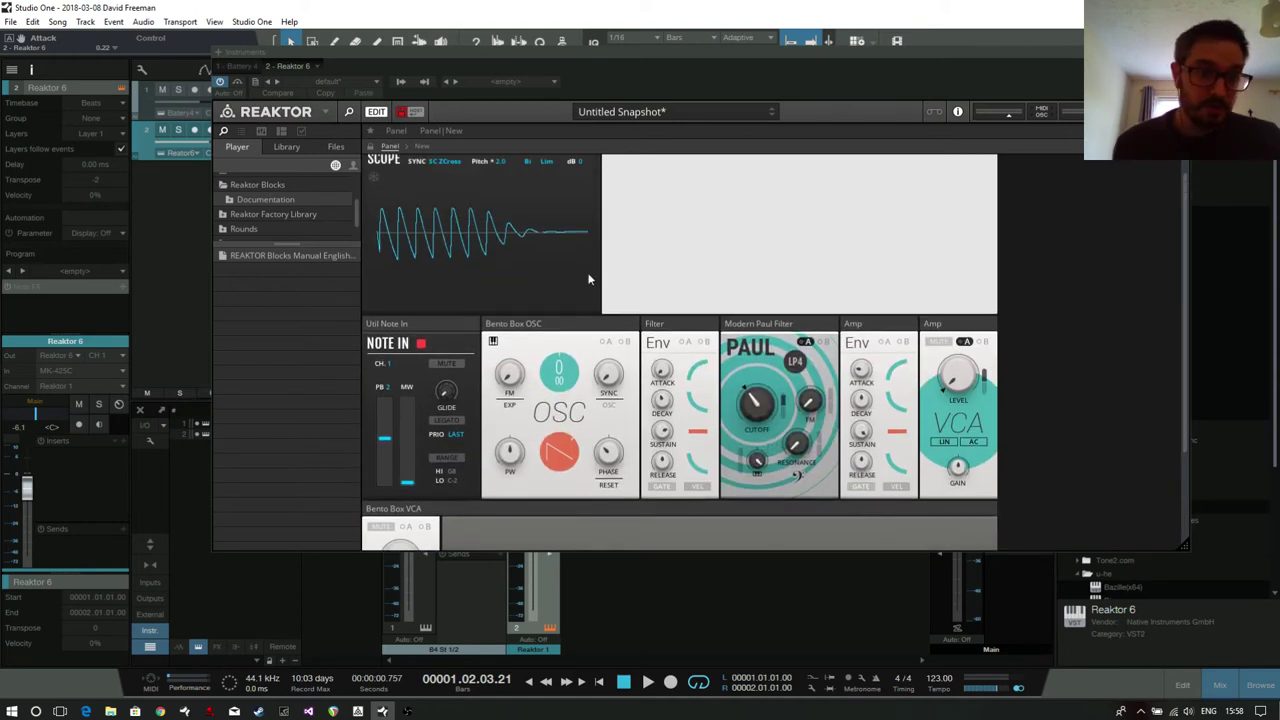
Switch to Structure view, moving the Scope lower left and the spare Bento Box VCA right.
left_click(422, 145)
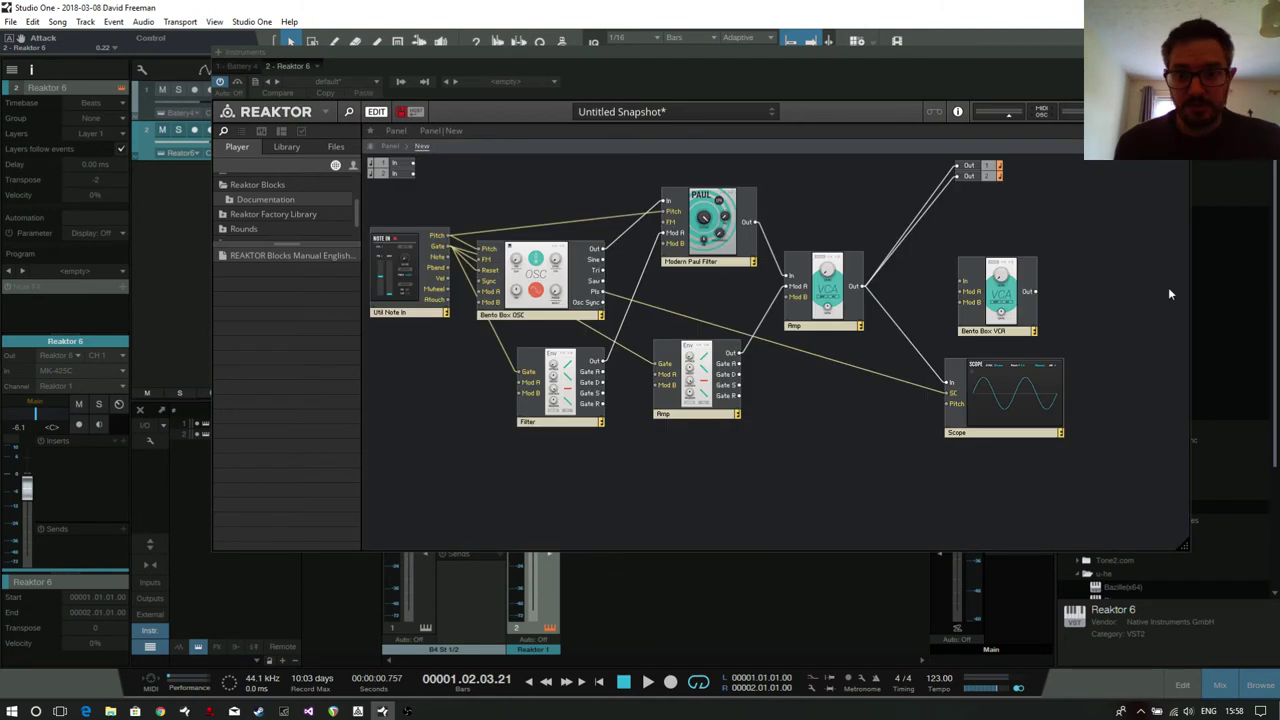
left_click_drag(974, 425, 906, 472)
left_click_drag(997, 320, 1107, 310)
Add a new Core Cell module to the structure and nudge it right.
right_click(908, 272)
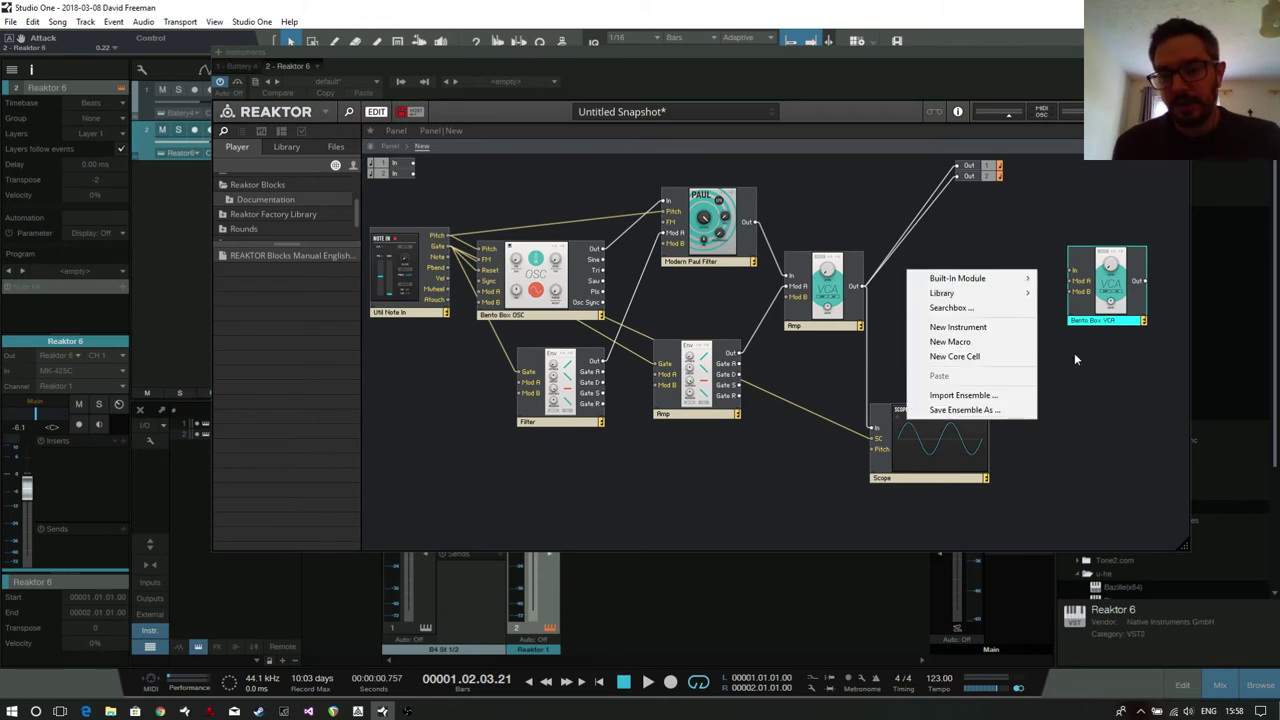
left_click(990, 356)
mouse_move(932, 286)
left_mouse_down()
mouse_move(962, 288)
mouse_move(948, 287)
left_mouse_up()
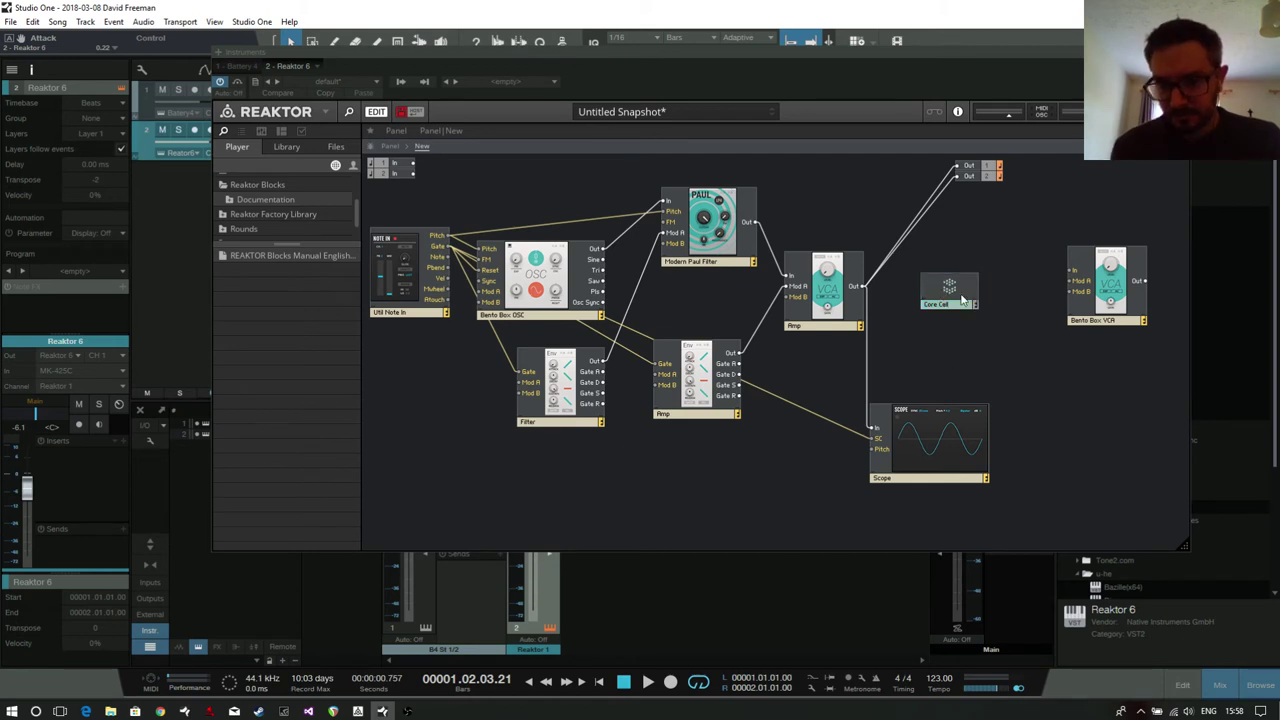
Drag a MIX-XFade block in from Library > Bento Box, then delete it.
left_click(286, 146)
scroll(275, 227, "up", 5)
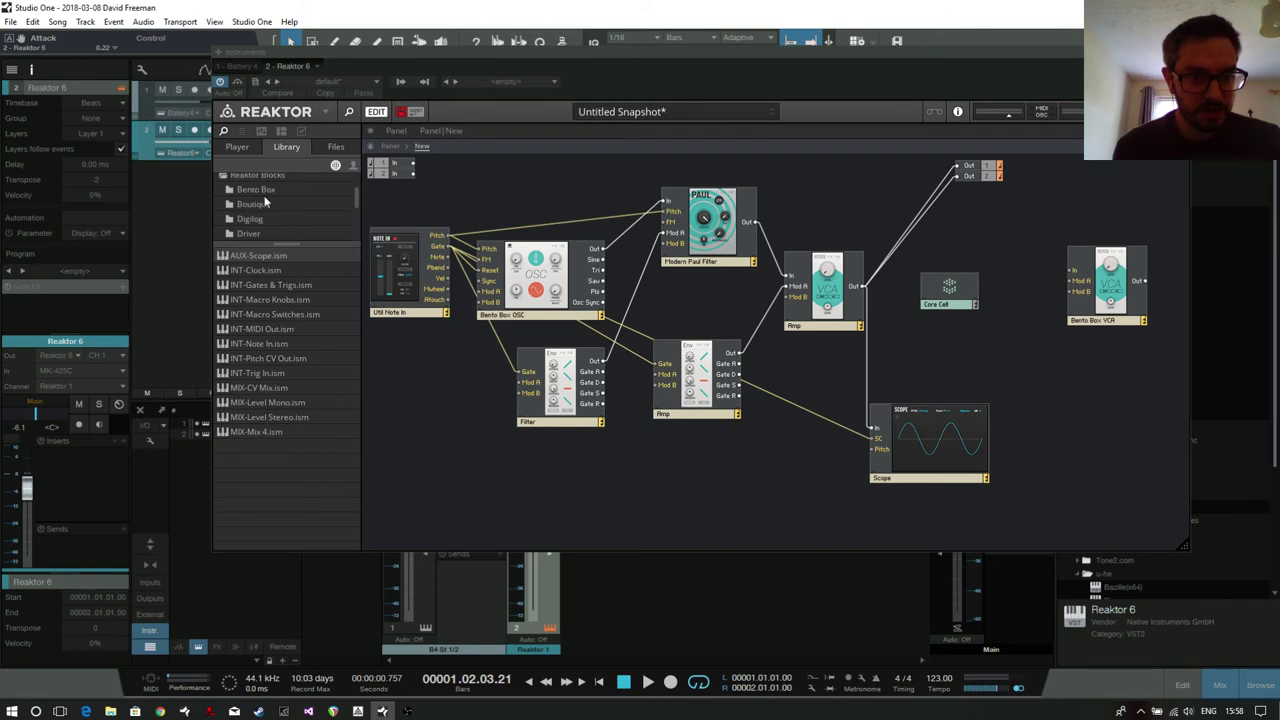
left_click(256, 189)
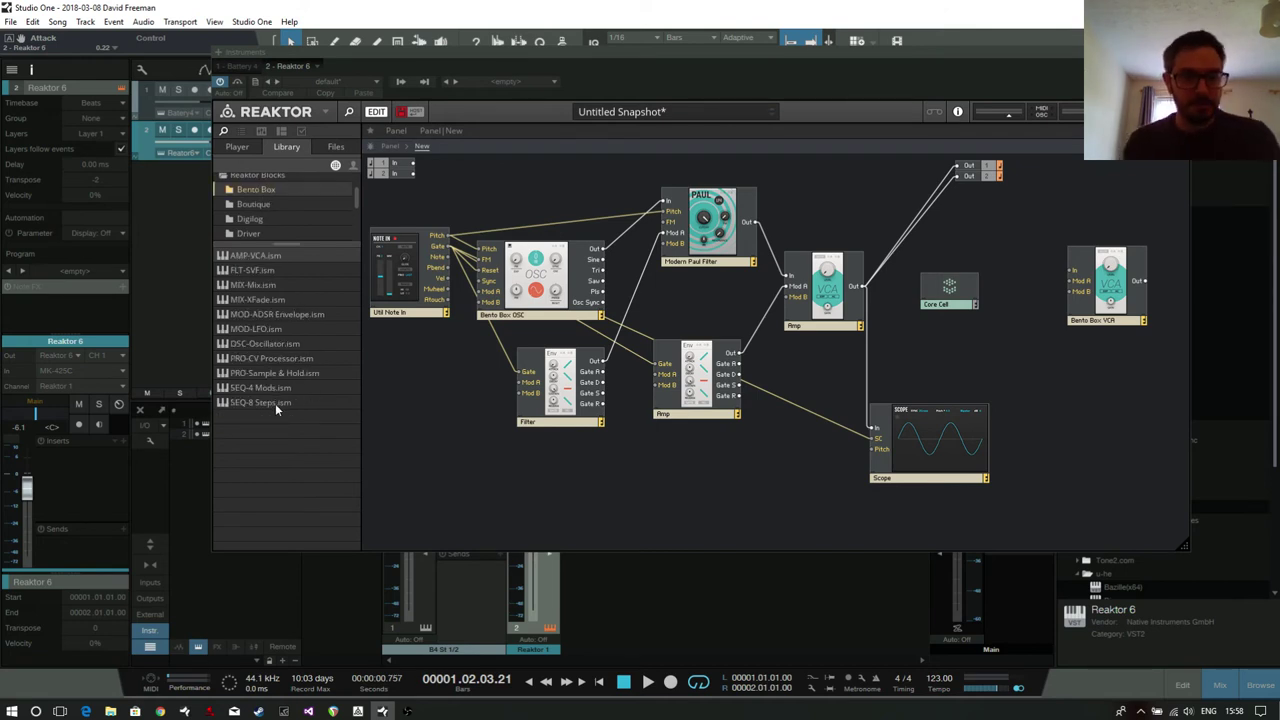
left_click_drag(246, 299, 1034, 374)
left_click(948, 294)
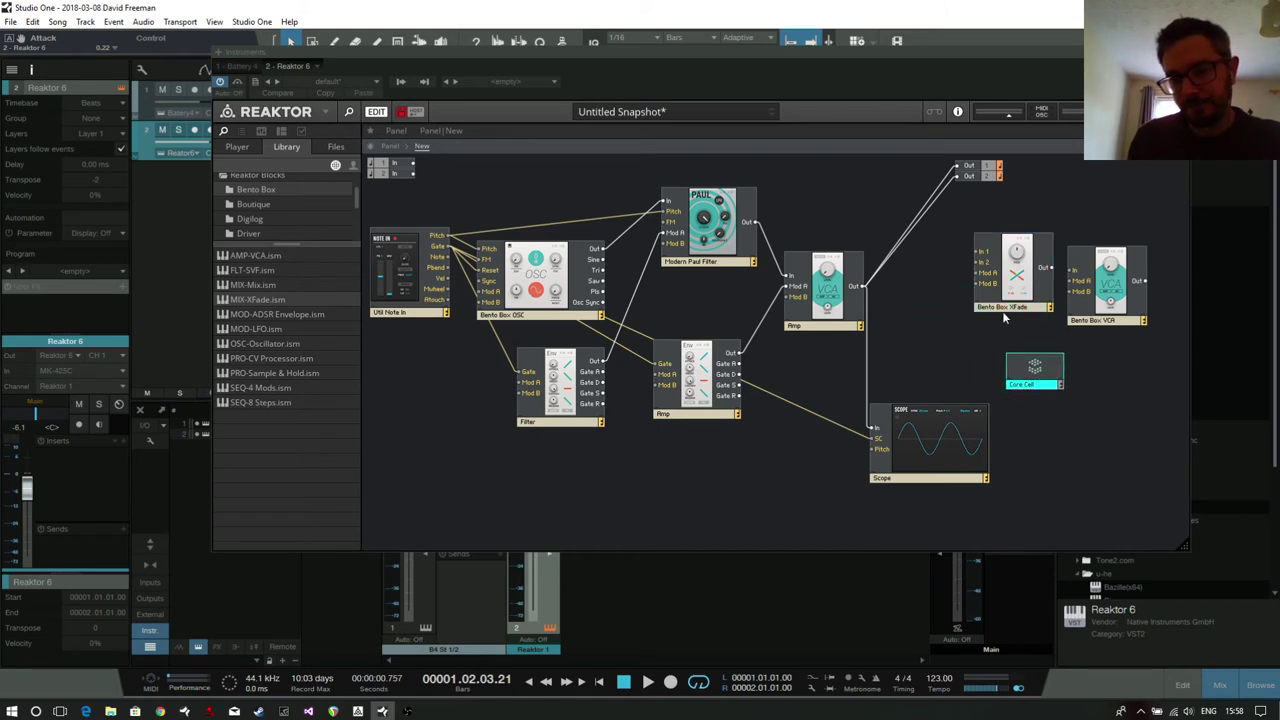
left_click_drag(1005, 313, 960, 327)
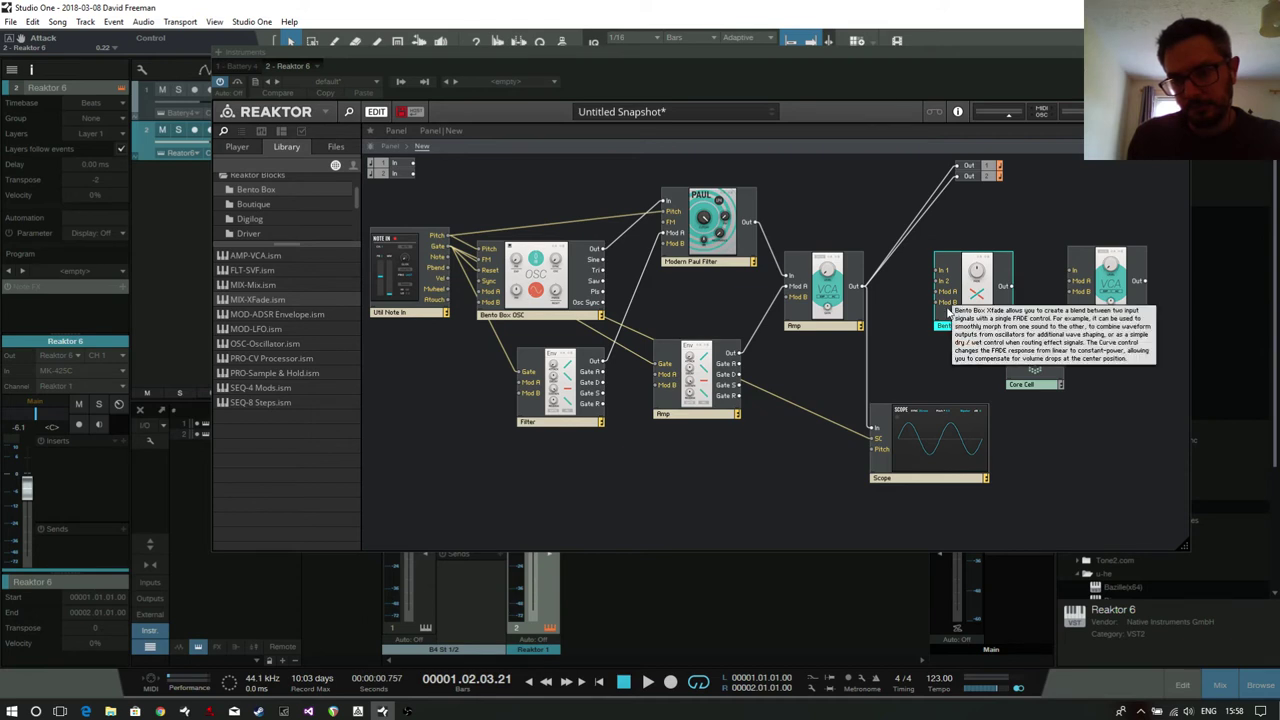
right_click(945, 313)
key("Escape")
key("Delete")
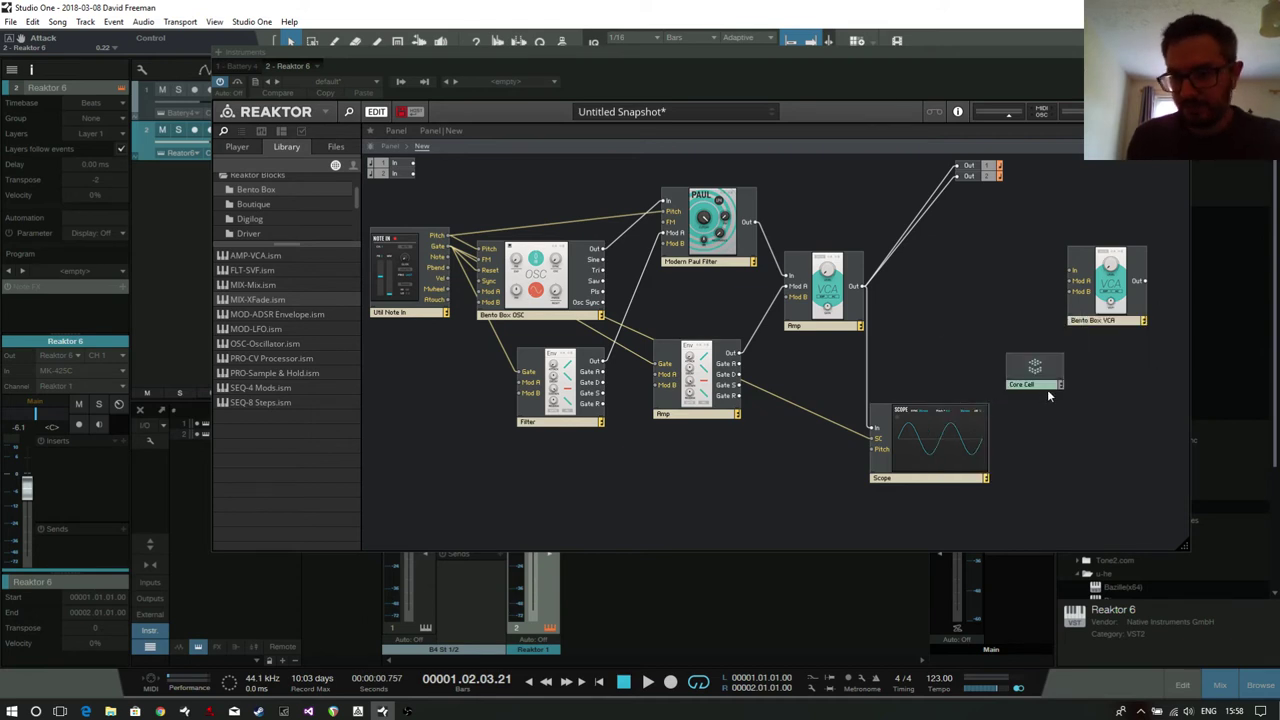
Place the Core Cell up beside the Scope and shift the Bento Box VCA slightly left.
left_click_drag(1043, 373, 973, 344)
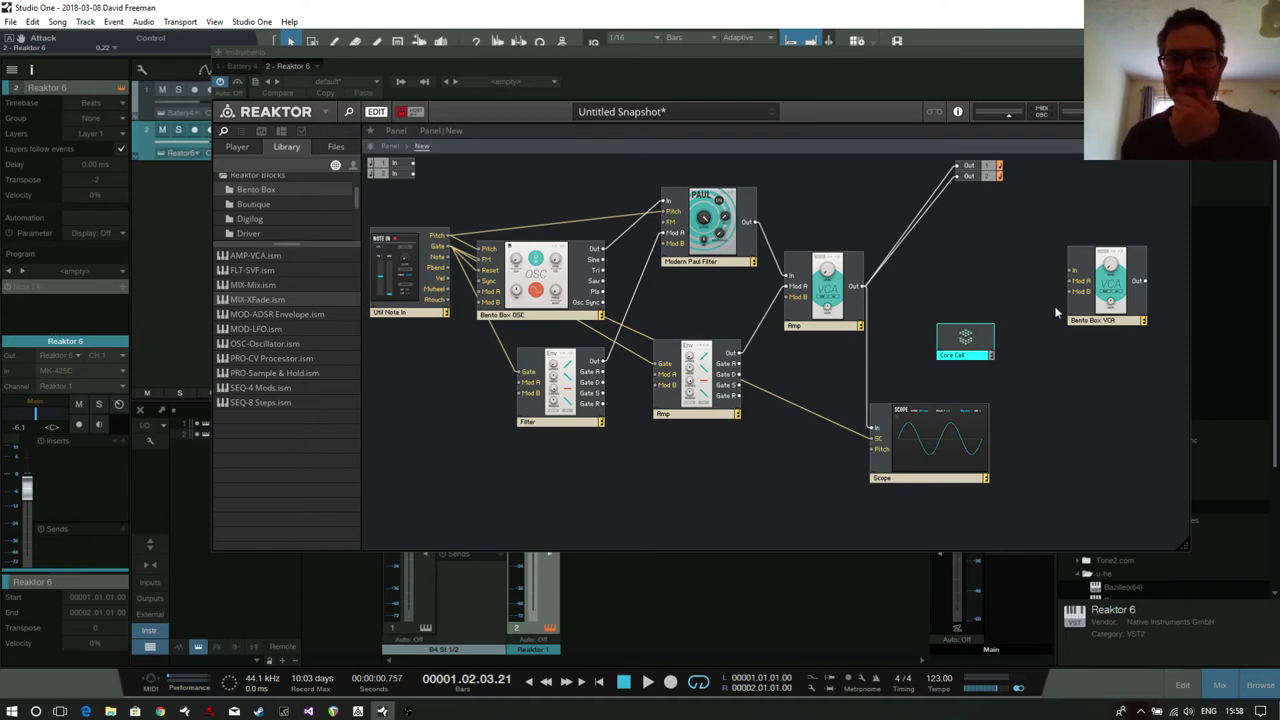
left_click_drag(1087, 320, 1068, 317)
left_click(970, 343)
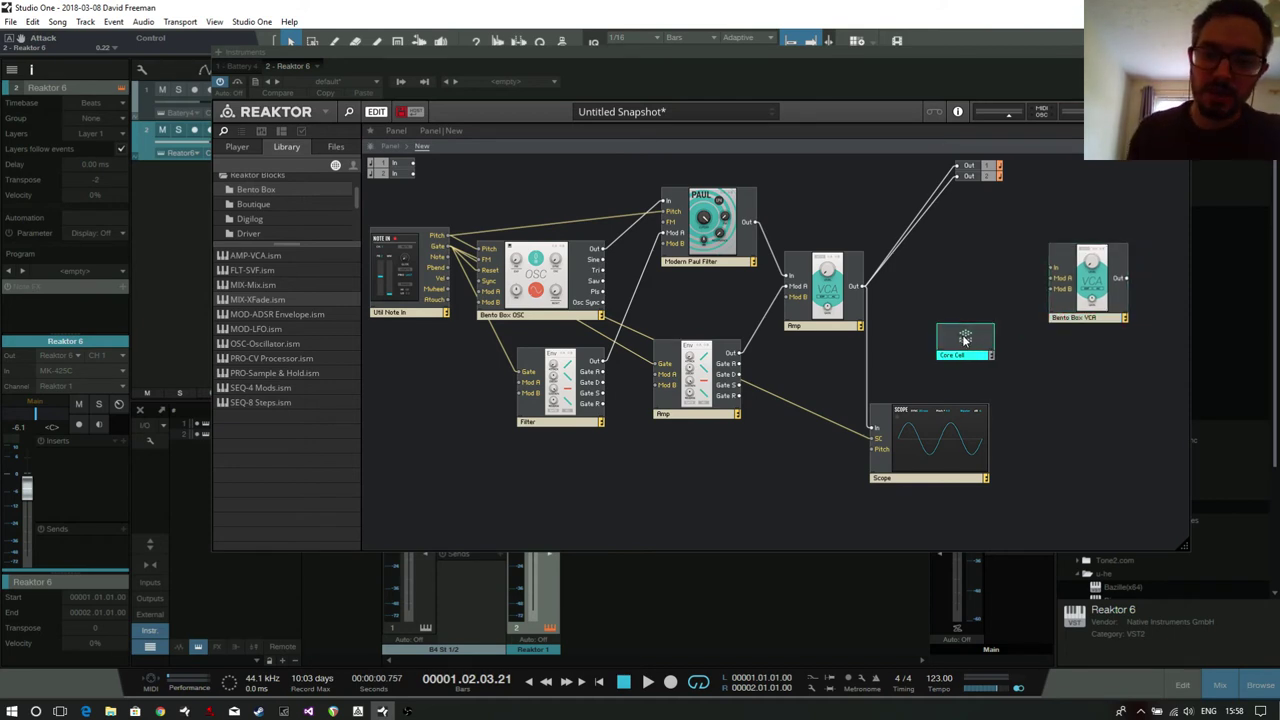
Inside the Core Cell, add an input port set to audio signal mode.
double_click(966, 342)
right_click(376, 196)
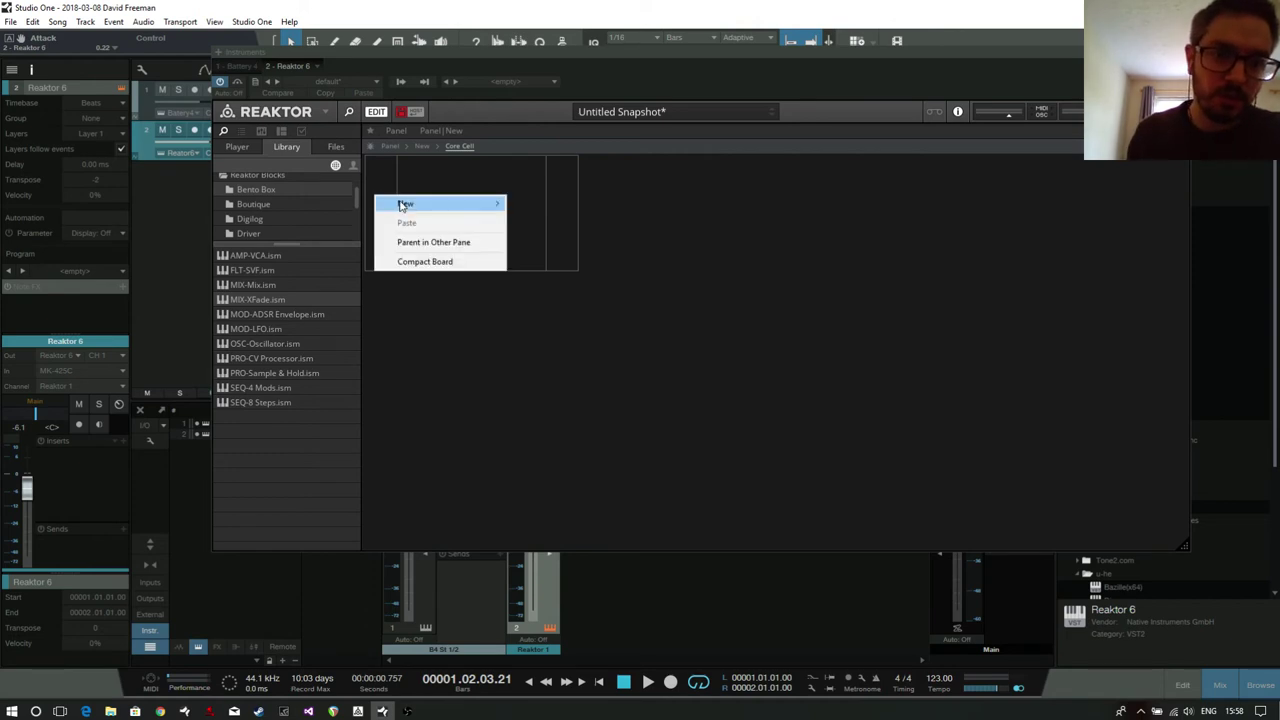
mouse_move(405, 201)
left_click(525, 200)
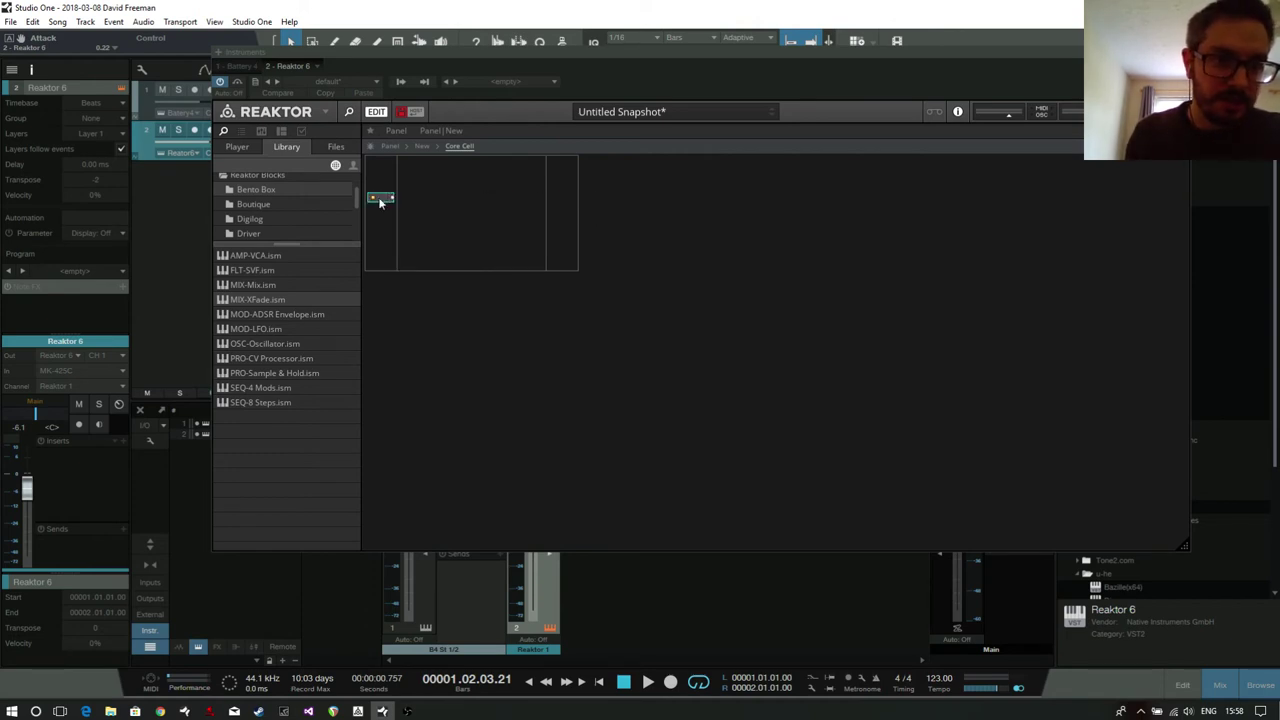
left_click(301, 131)
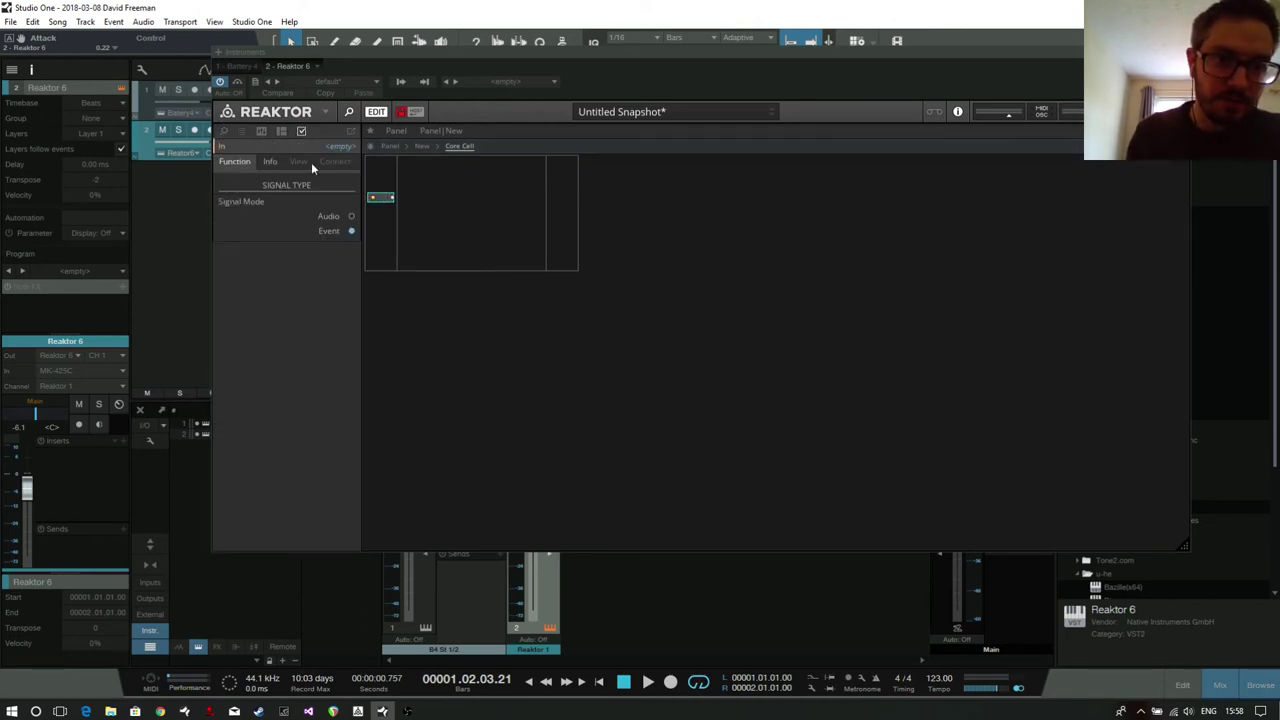
left_click(341, 217)
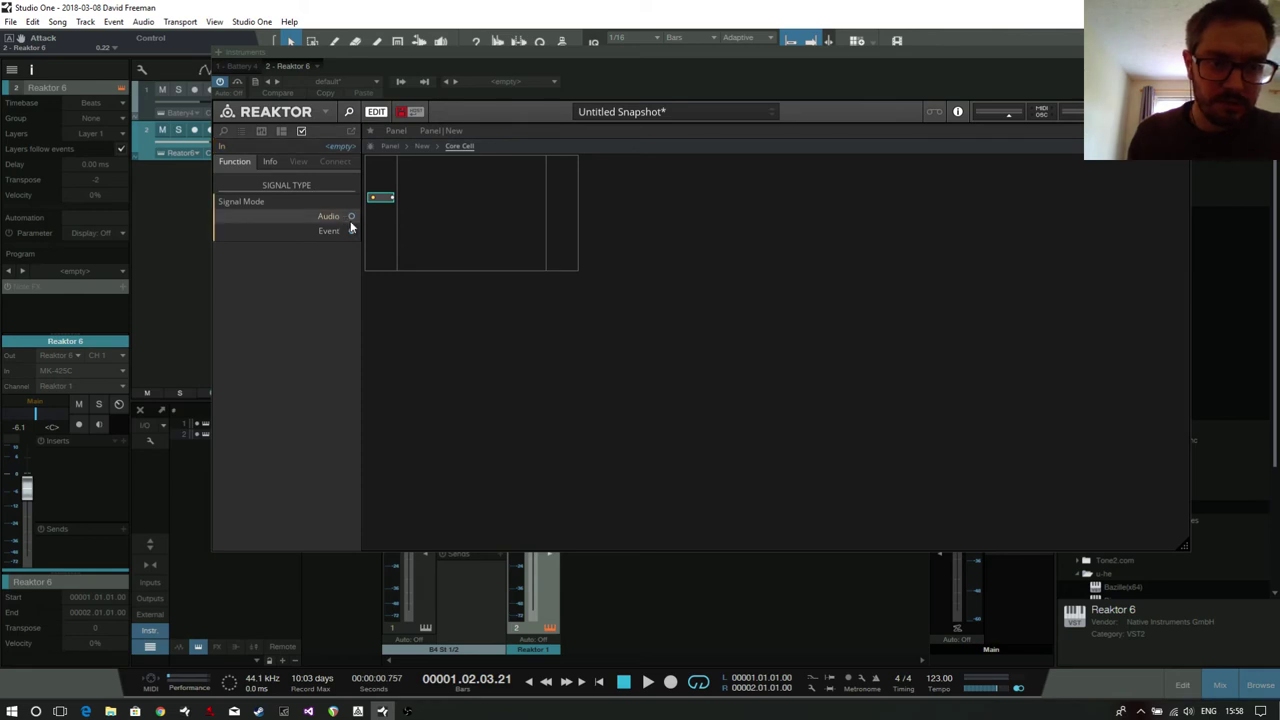
Add two Out ports stacked on the Core Cell's output side.
right_click(559, 206)
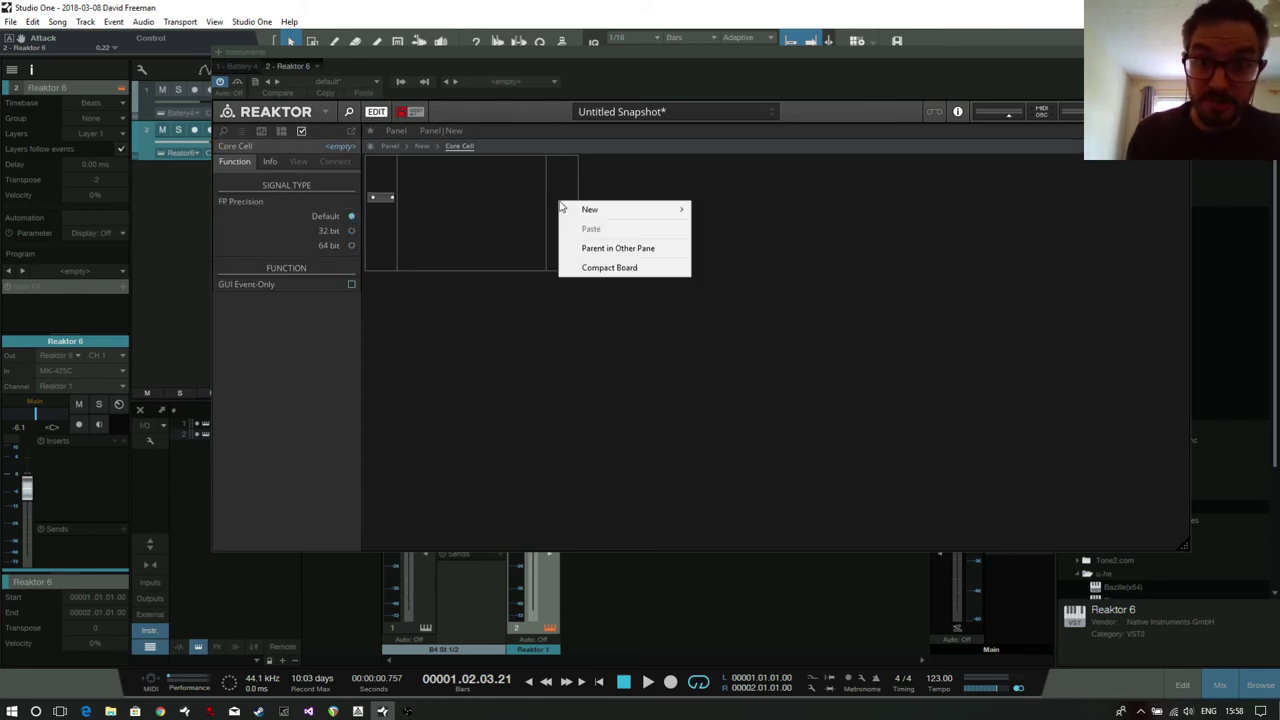
mouse_move(583, 209)
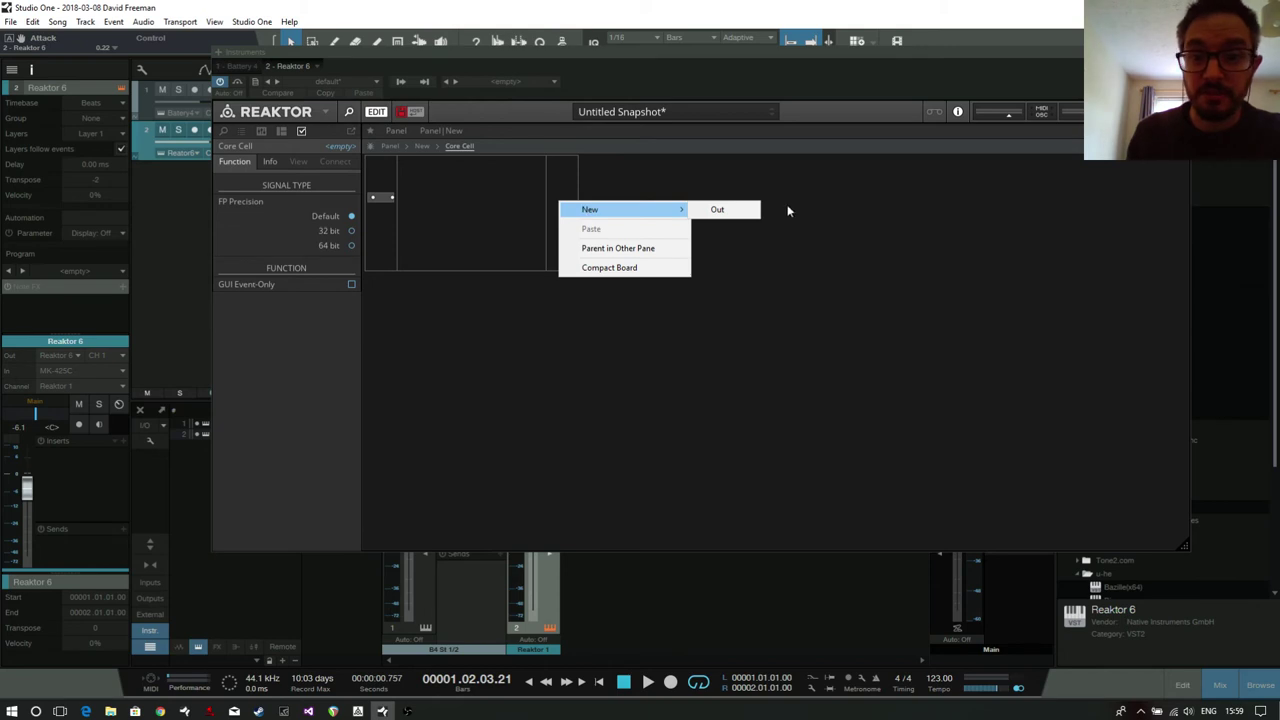
left_click(720, 210)
right_click(560, 224)
mouse_move(600, 236)
left_click(720, 232)
Name the top output LP and the lower output HP.
left_click_drag(558, 188, 553, 274)
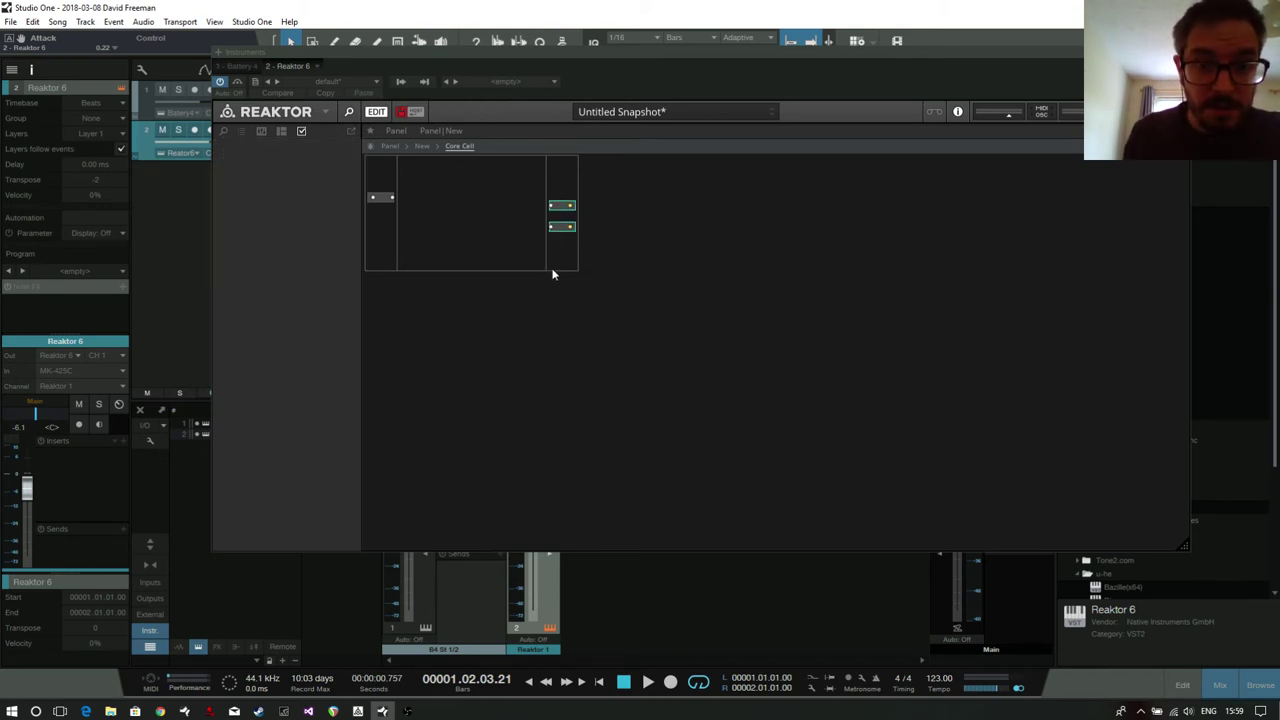
left_click(562, 206)
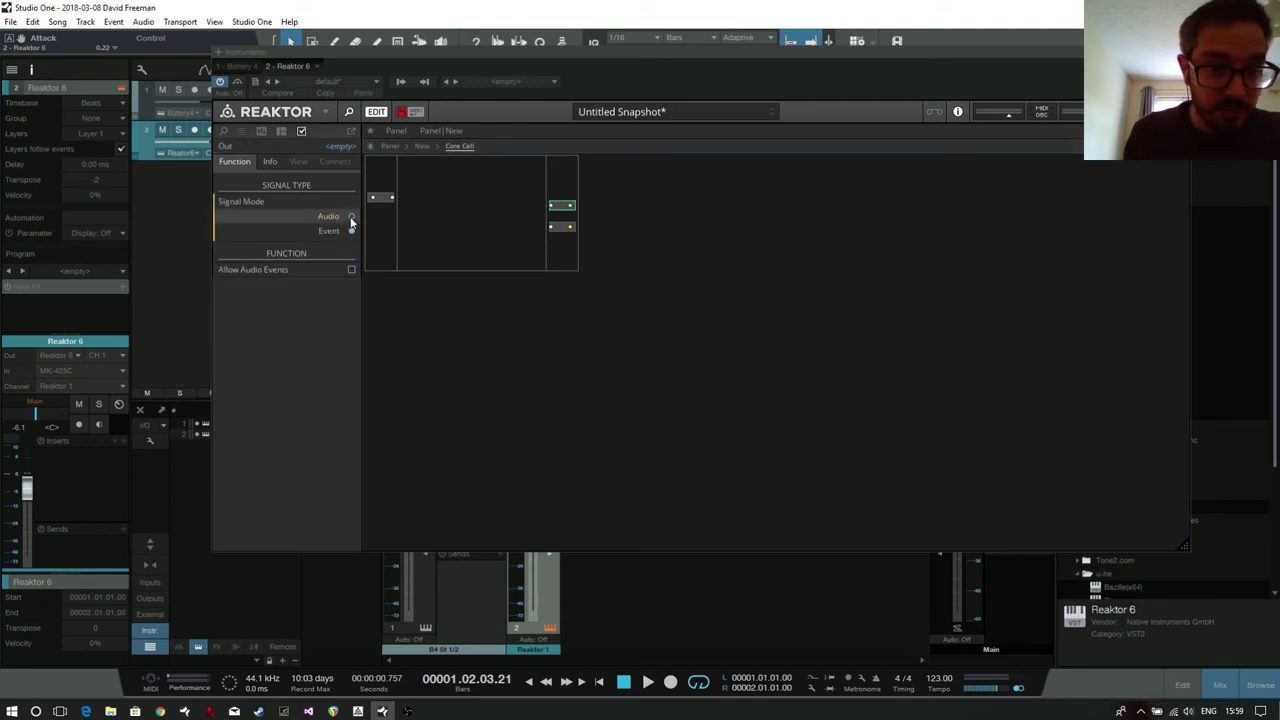
left_click(551, 228)
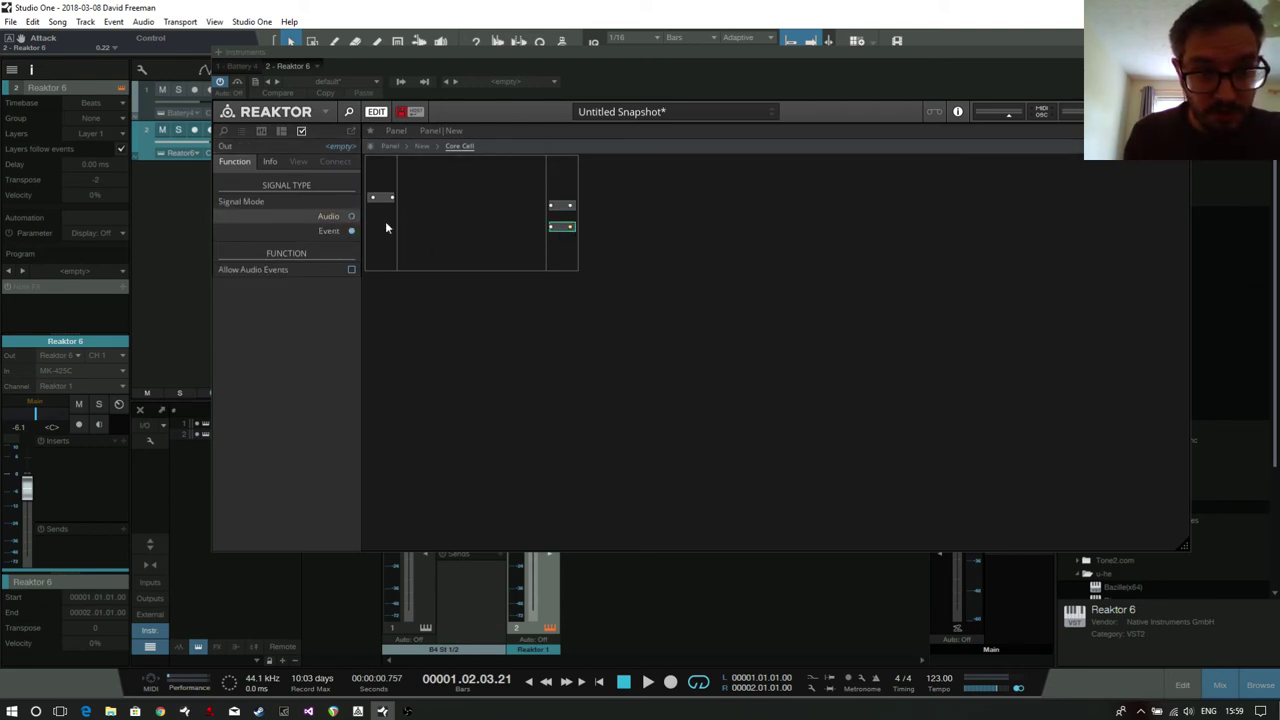
left_click(561, 207)
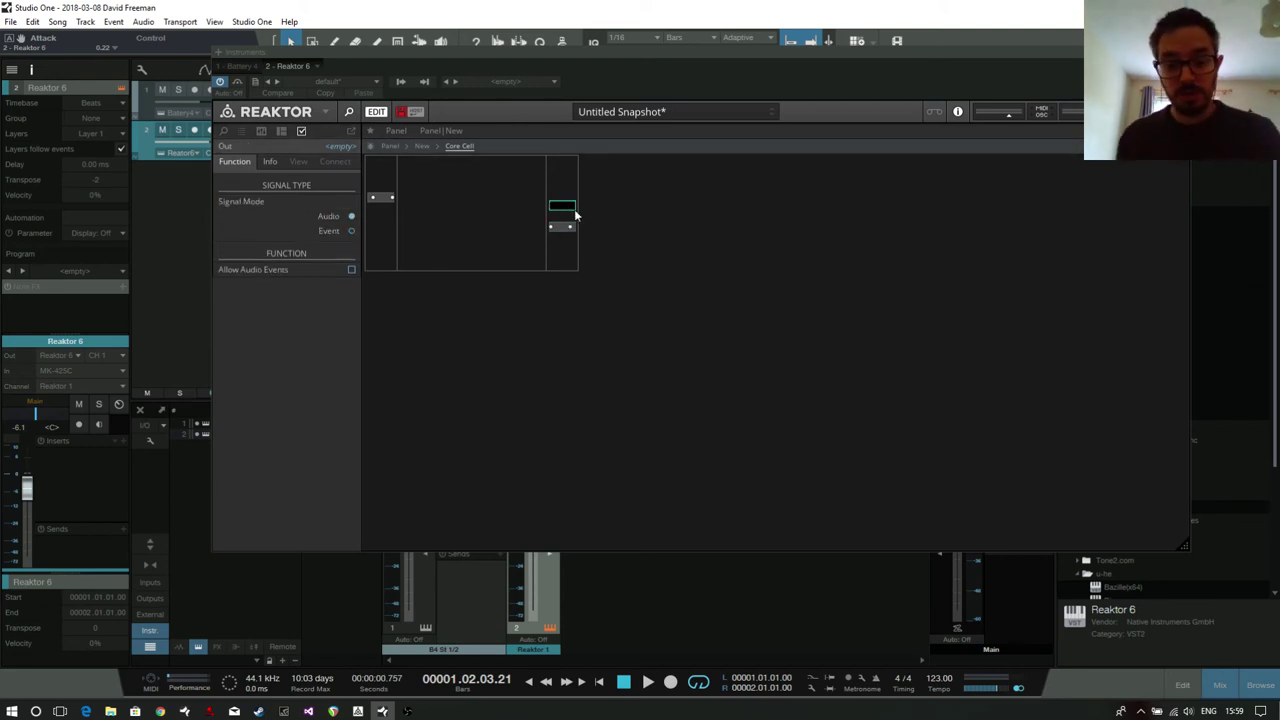
key("Return")
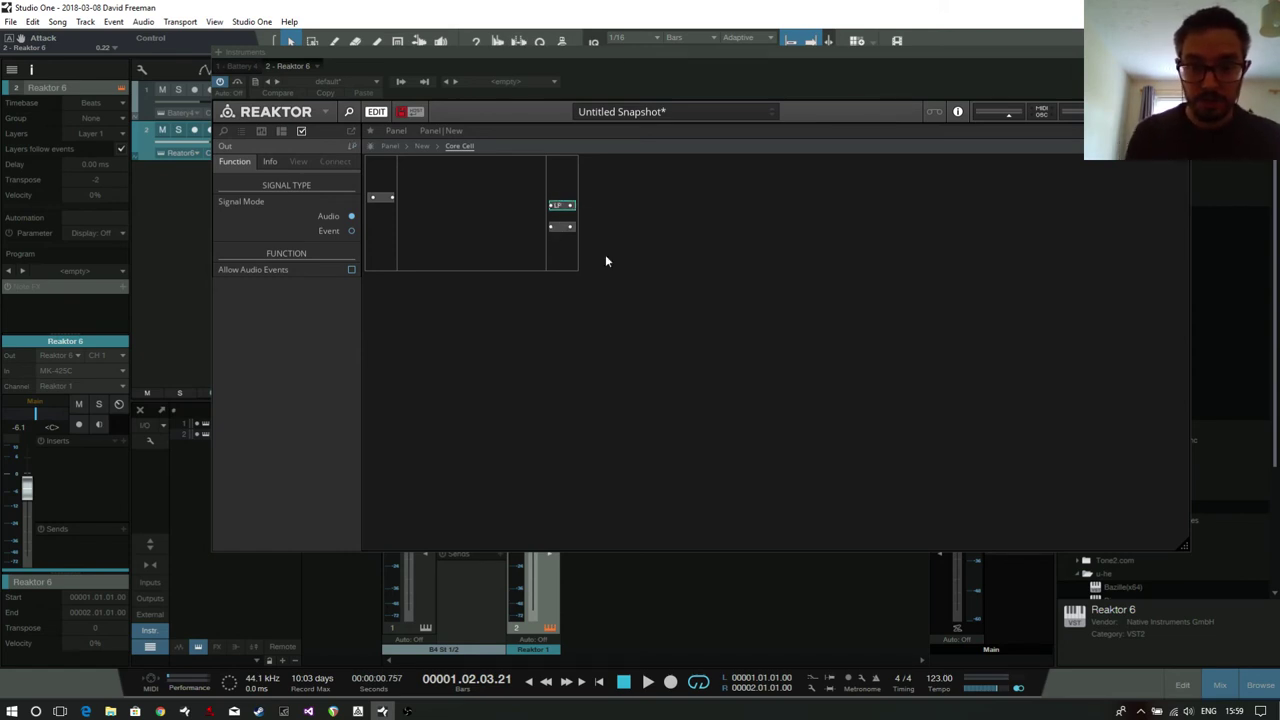
left_click(562, 228)
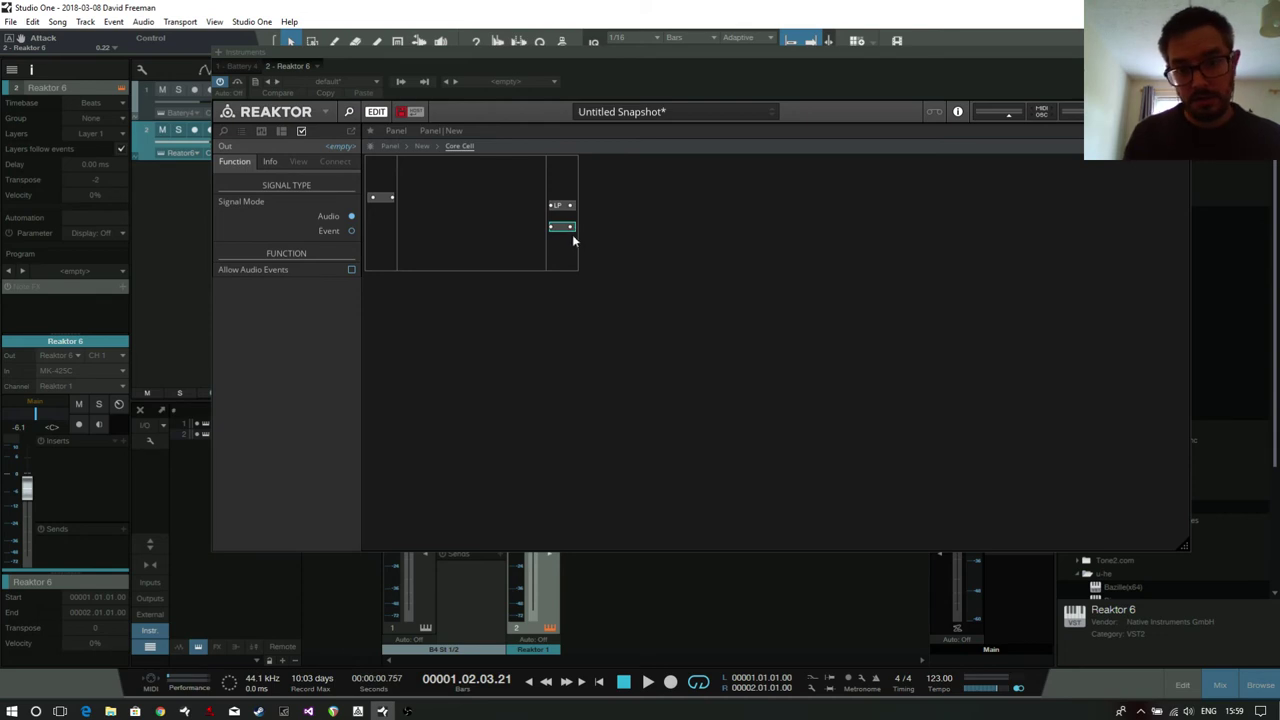
double_click(561, 230)
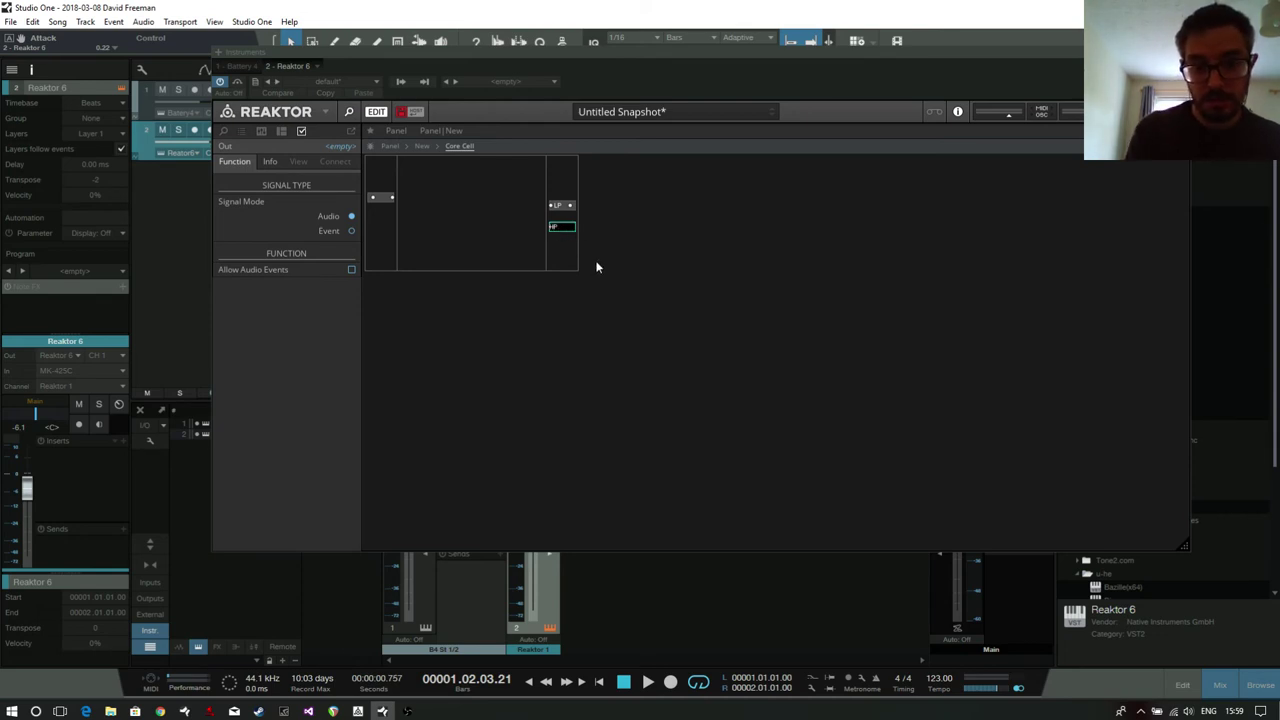
type("HP")
key("Return")
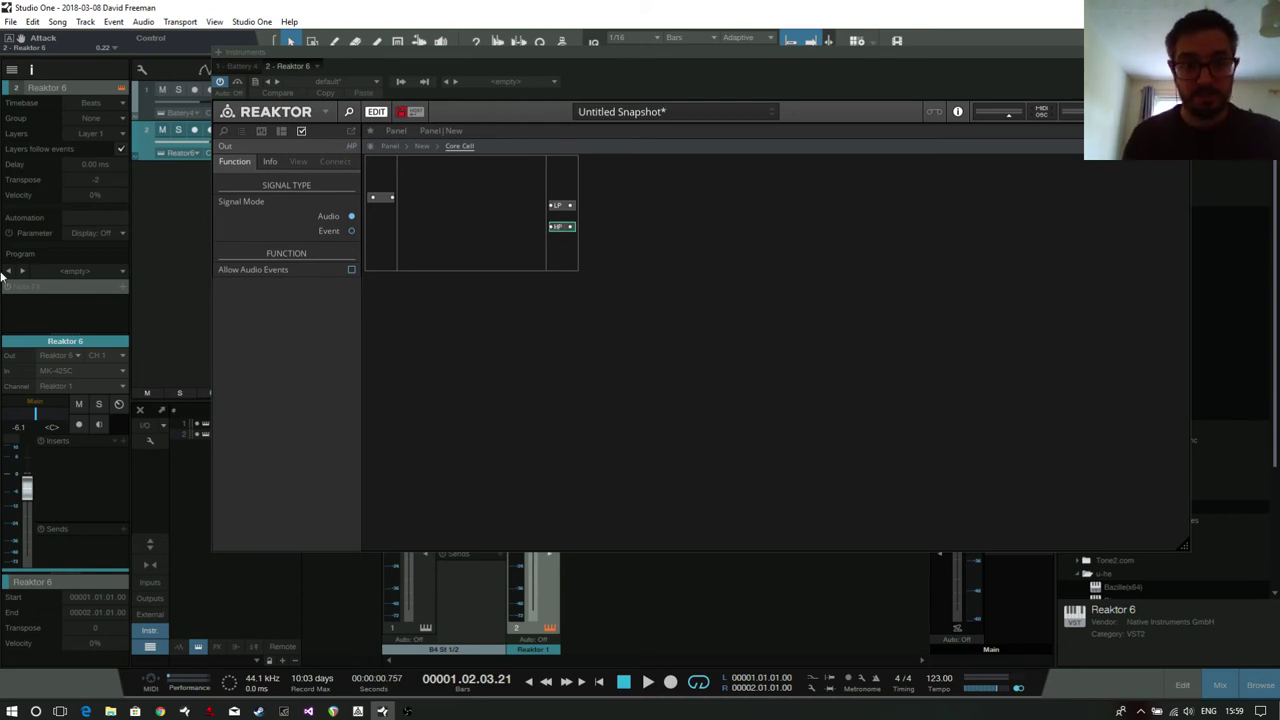
Insert a Butterworth Crossover LR2 and wire the cell input and LP/HP outputs to it.
right_click(443, 212)
mouse_move(537, 238)
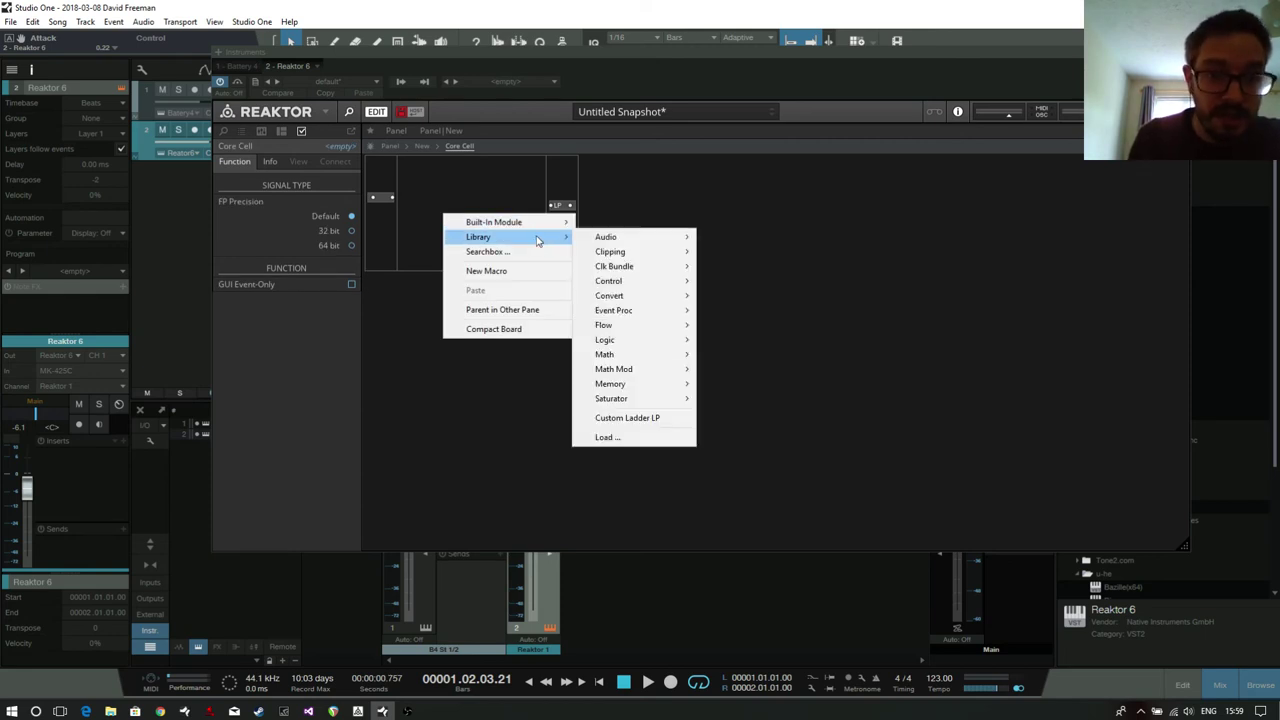
mouse_move(648, 243)
mouse_move(745, 242)
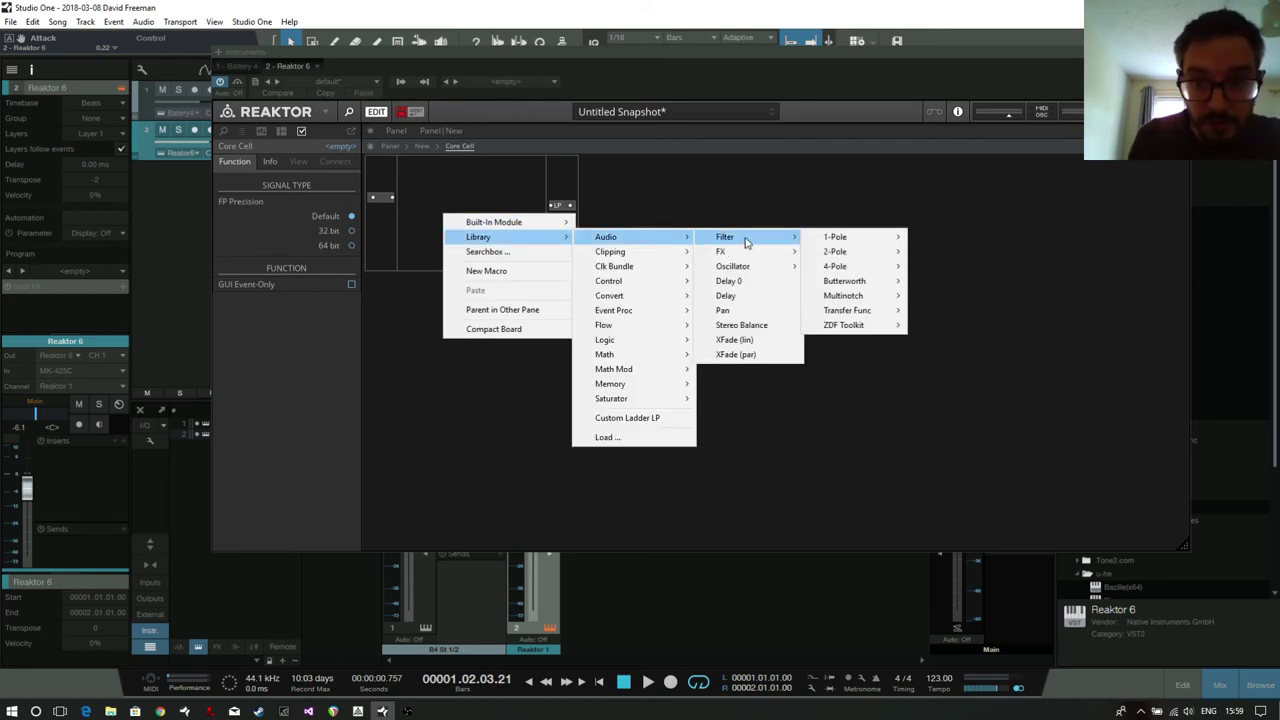
mouse_move(850, 281)
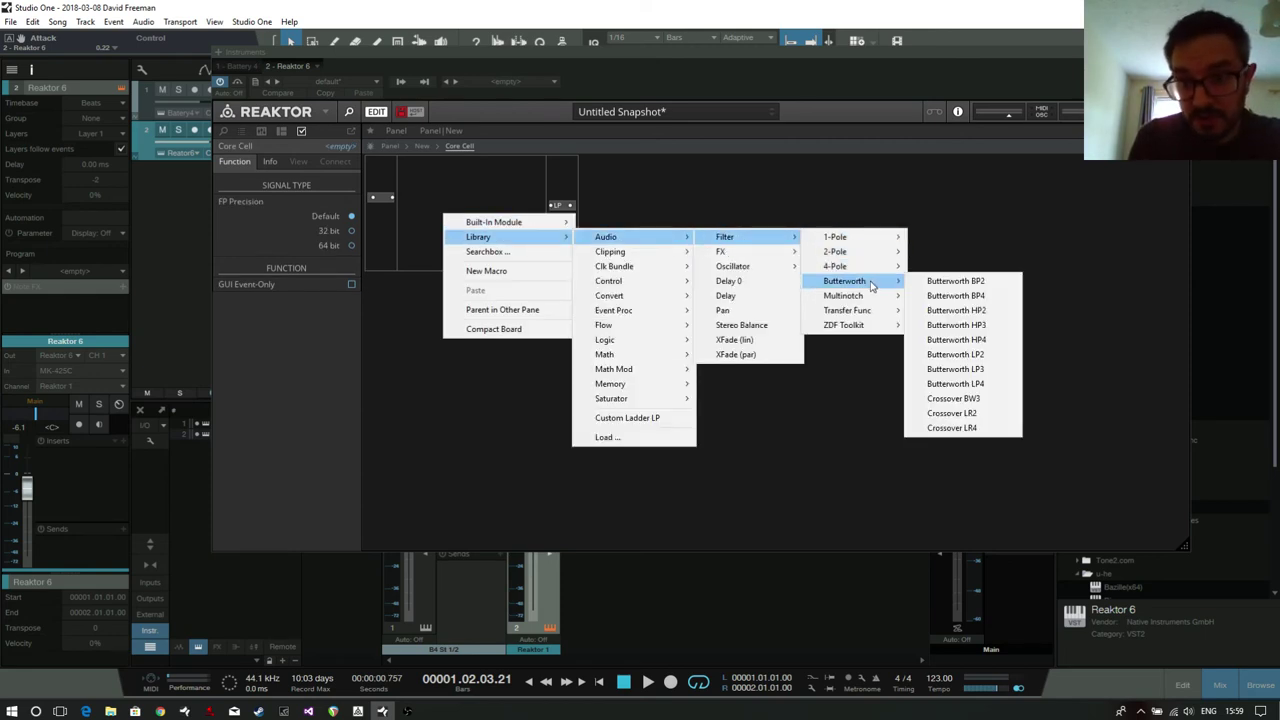
left_click(983, 413)
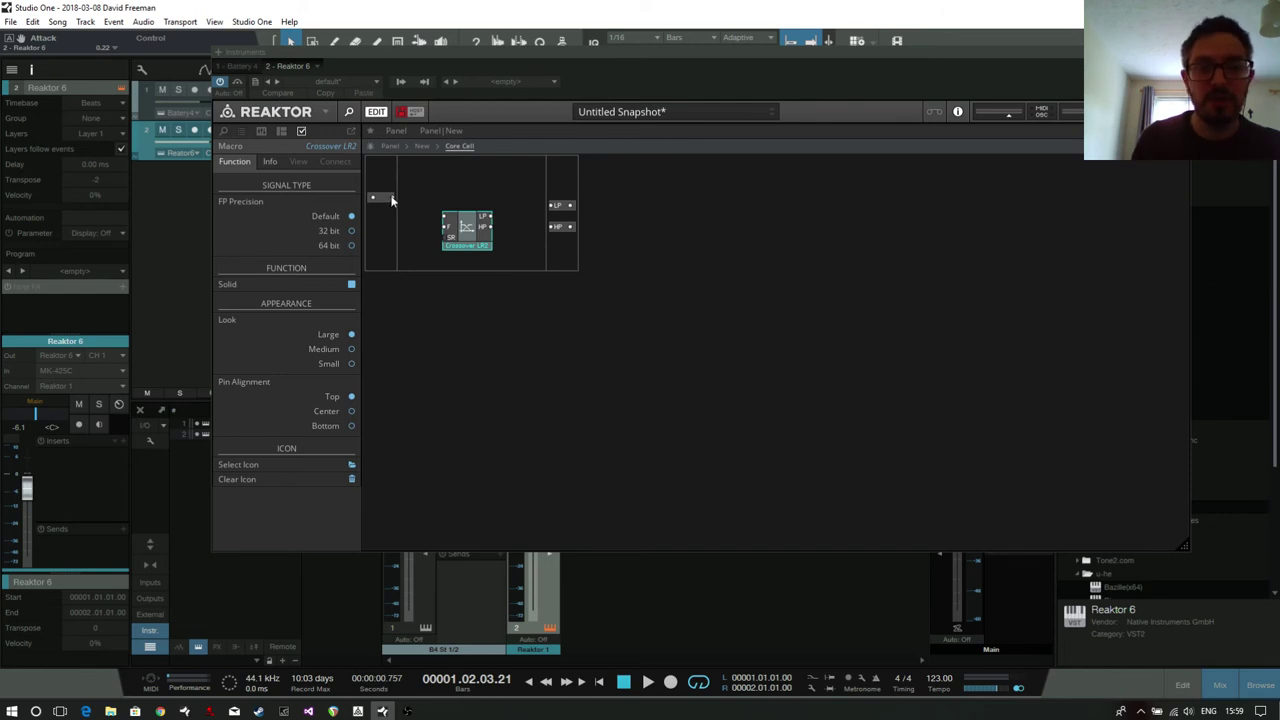
left_click_drag(391, 200, 563, 220)
left_click(515, 240)
Attach a QuickConst of 110 to the crossover's F input.
left_click(455, 213)
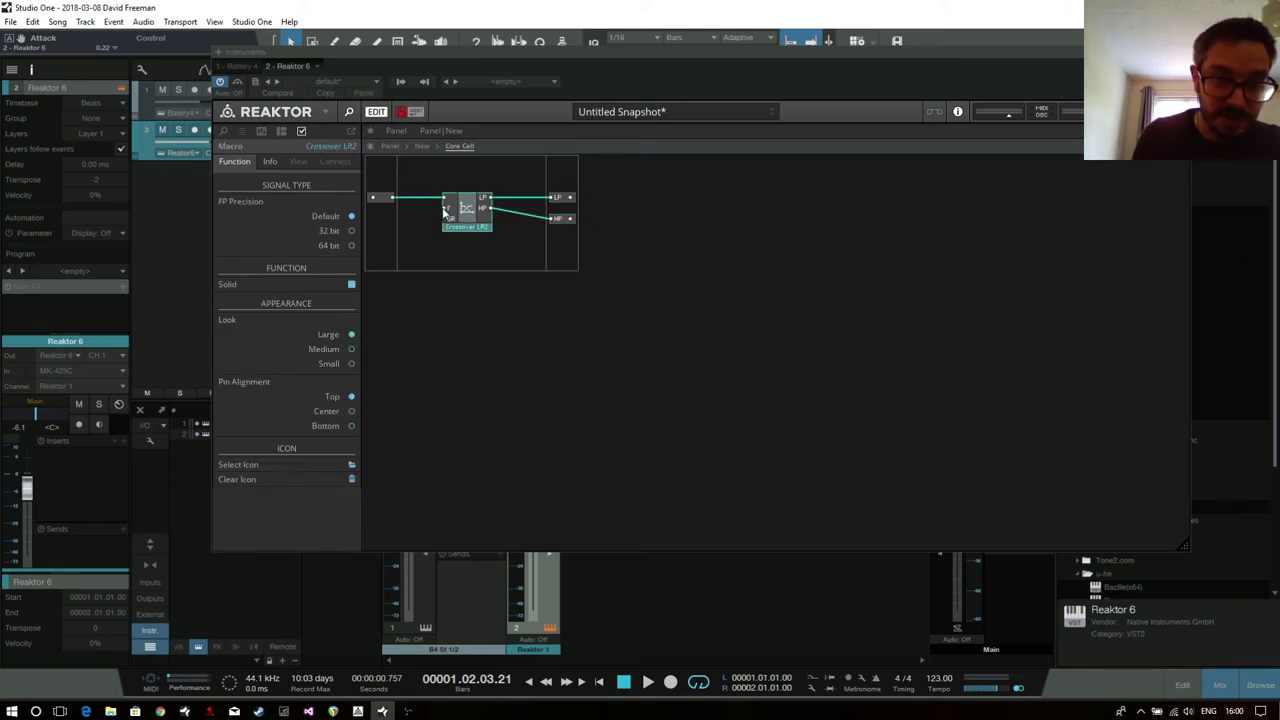
right_click(449, 212)
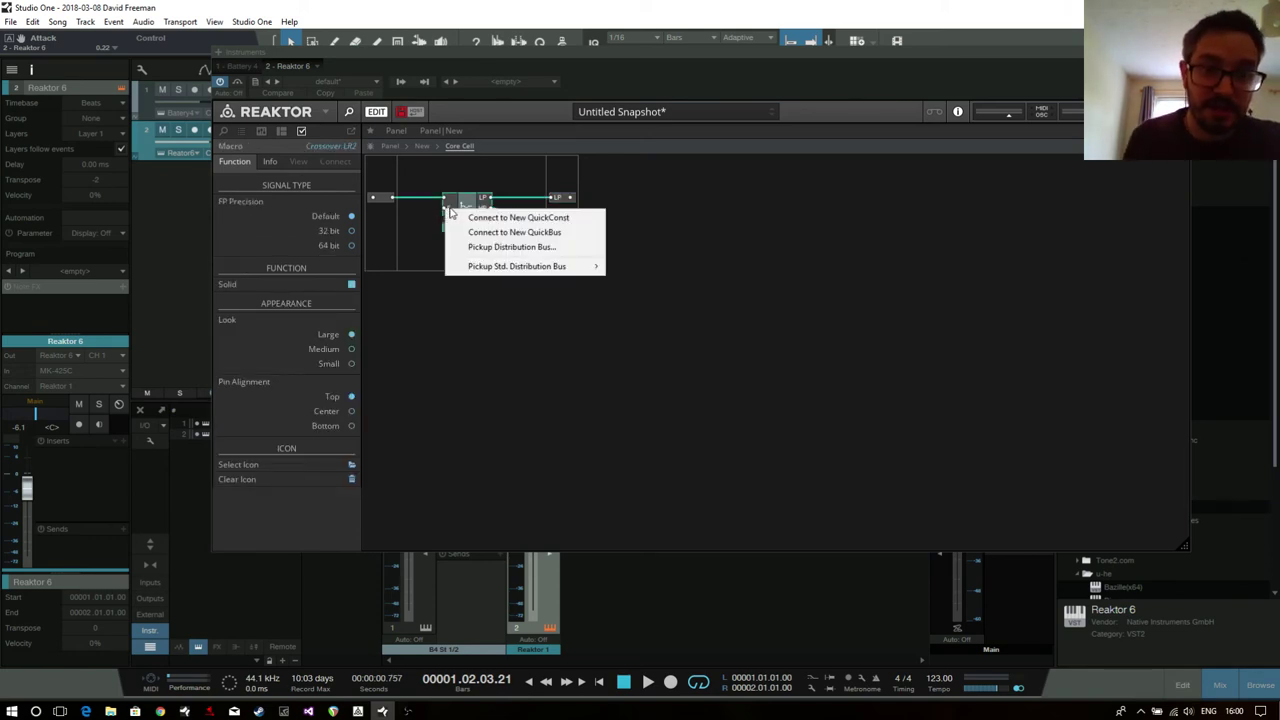
left_click(471, 217)
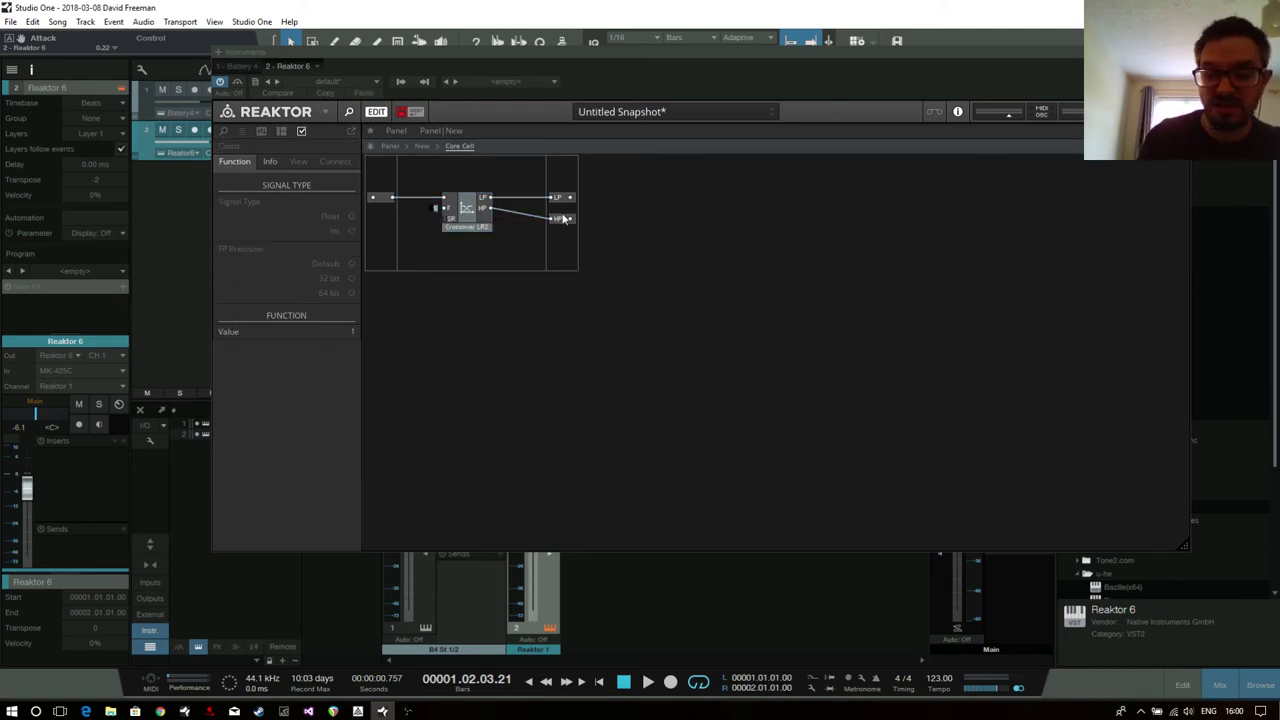
type("110")
key("Return")
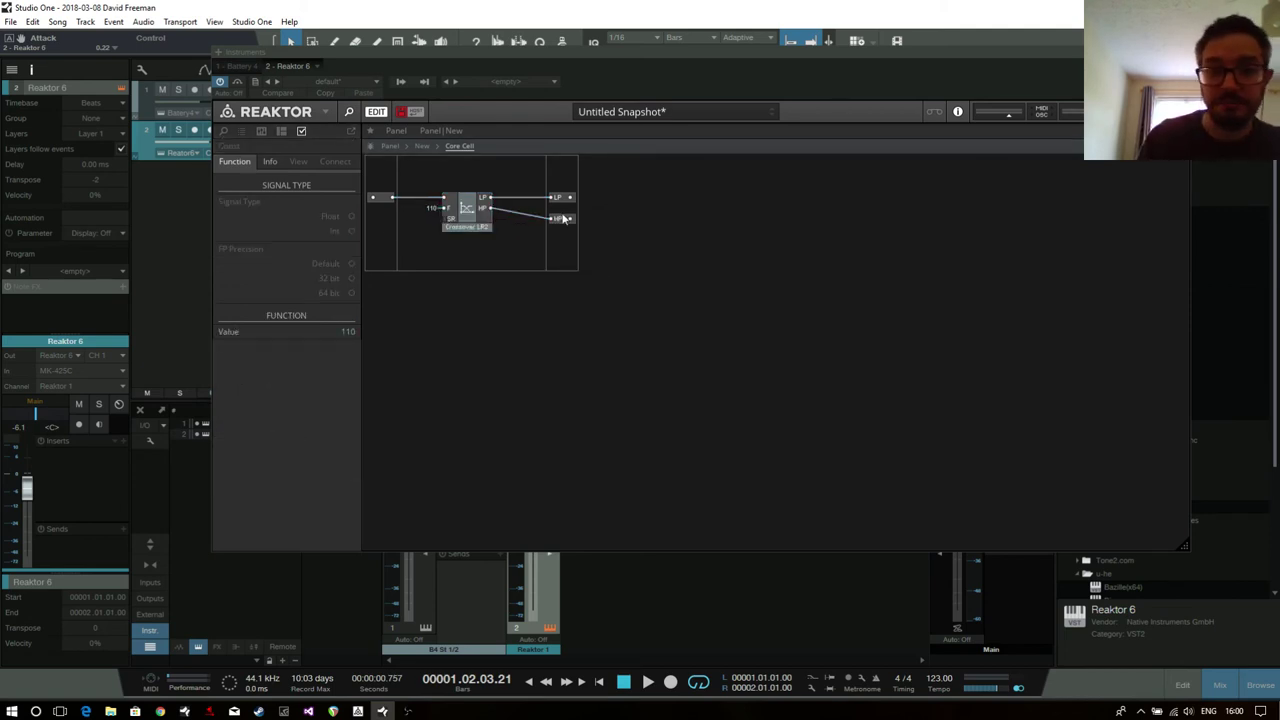
double_click(562, 217)
left_click(502, 254)
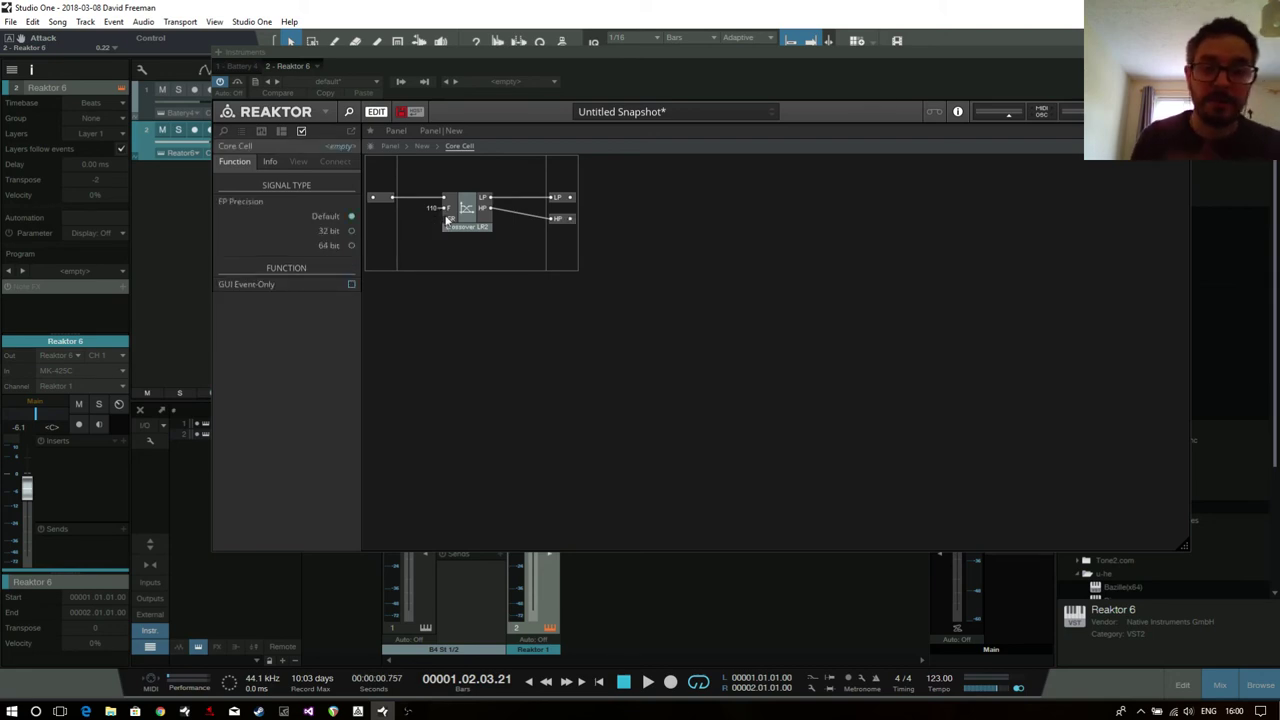
Feed the sample rate into the SR input, exit the Core Cell and move it near the Amp.
right_click(446, 219)
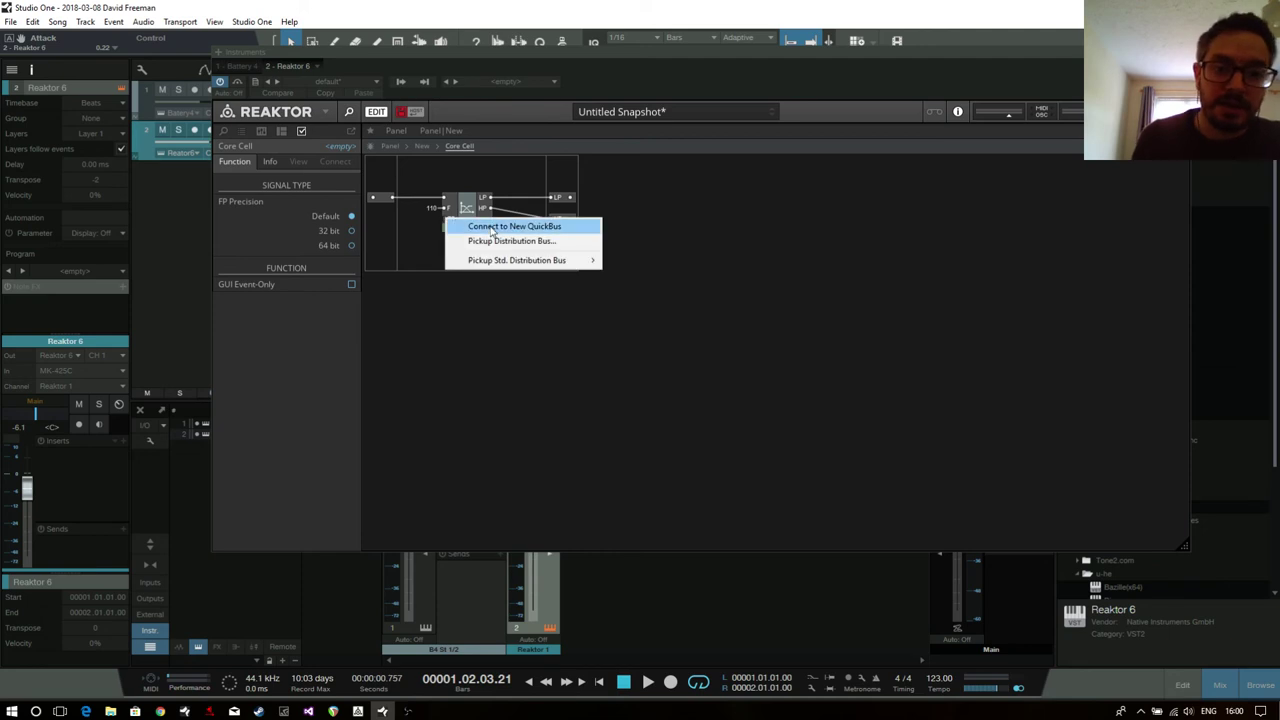
mouse_move(560, 260)
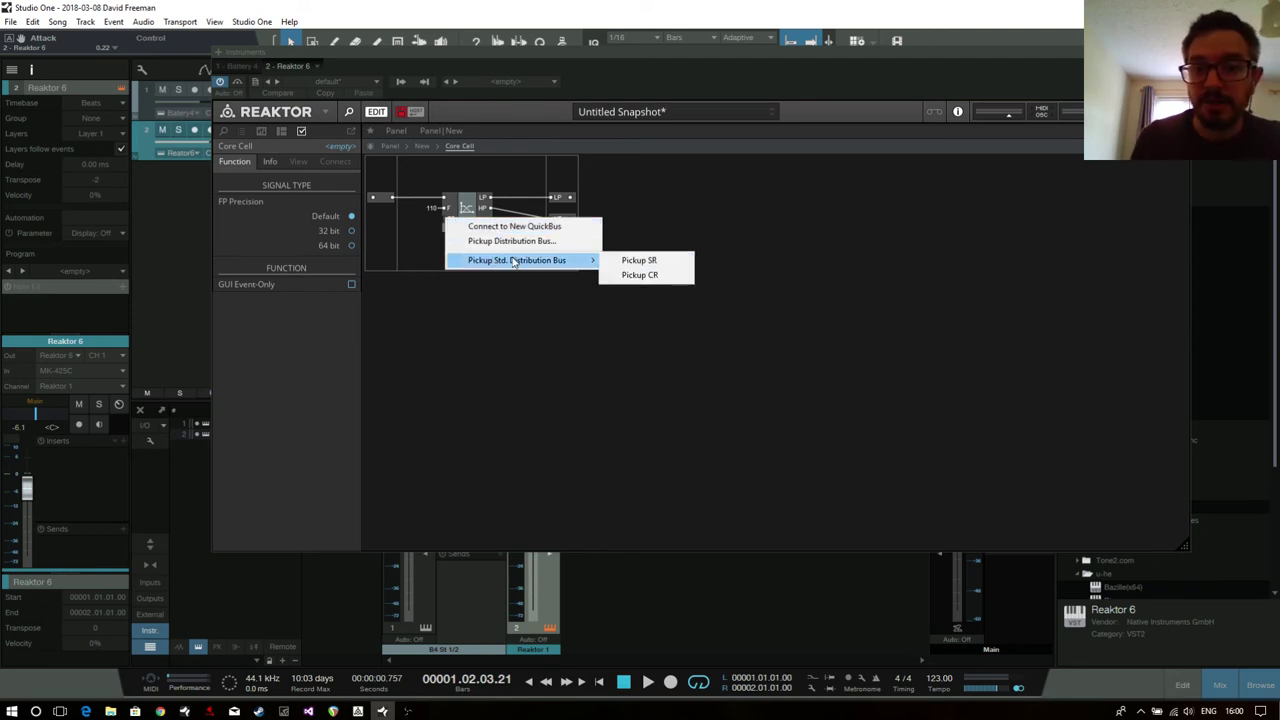
left_click(621, 262)
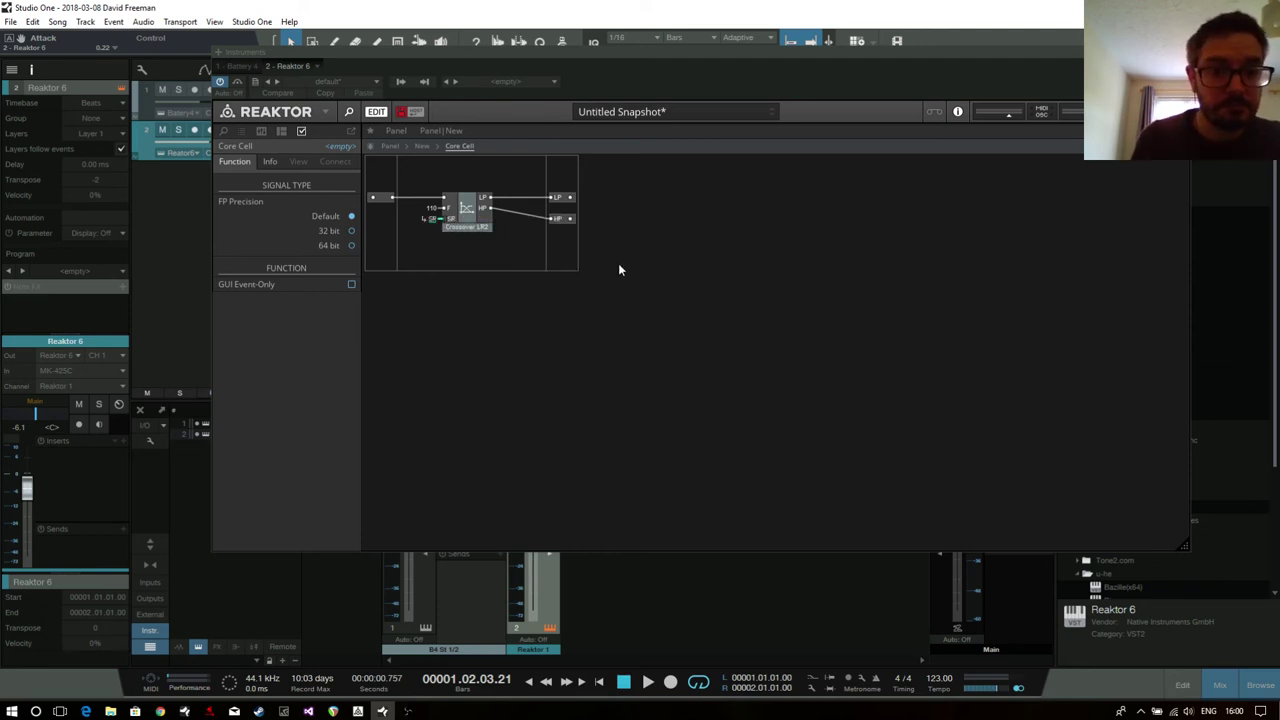
double_click(476, 343)
mouse_move(958, 329)
left_mouse_down()
mouse_move(908, 303)
mouse_move(960, 312)
left_mouse_up()
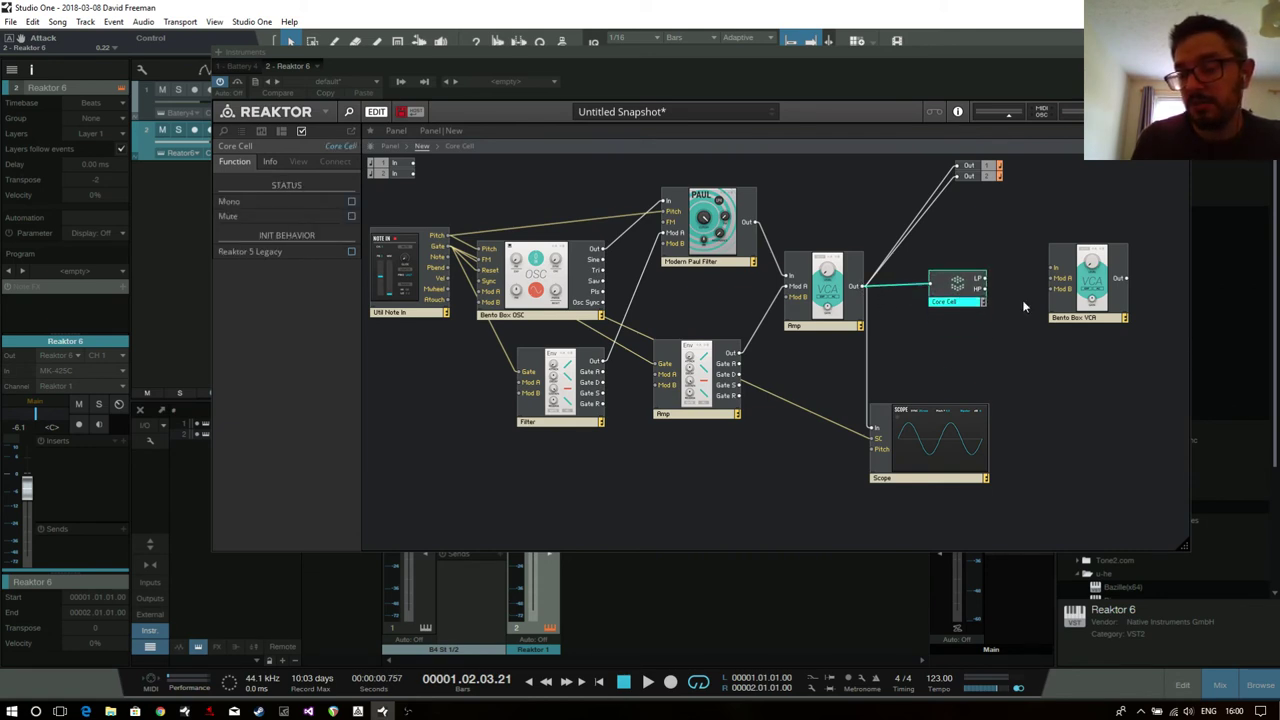
Add an Add math module and arrange it right of the Bento Box VCA beside the Core Cell.
left_click(1065, 247)
right_click(1068, 254)
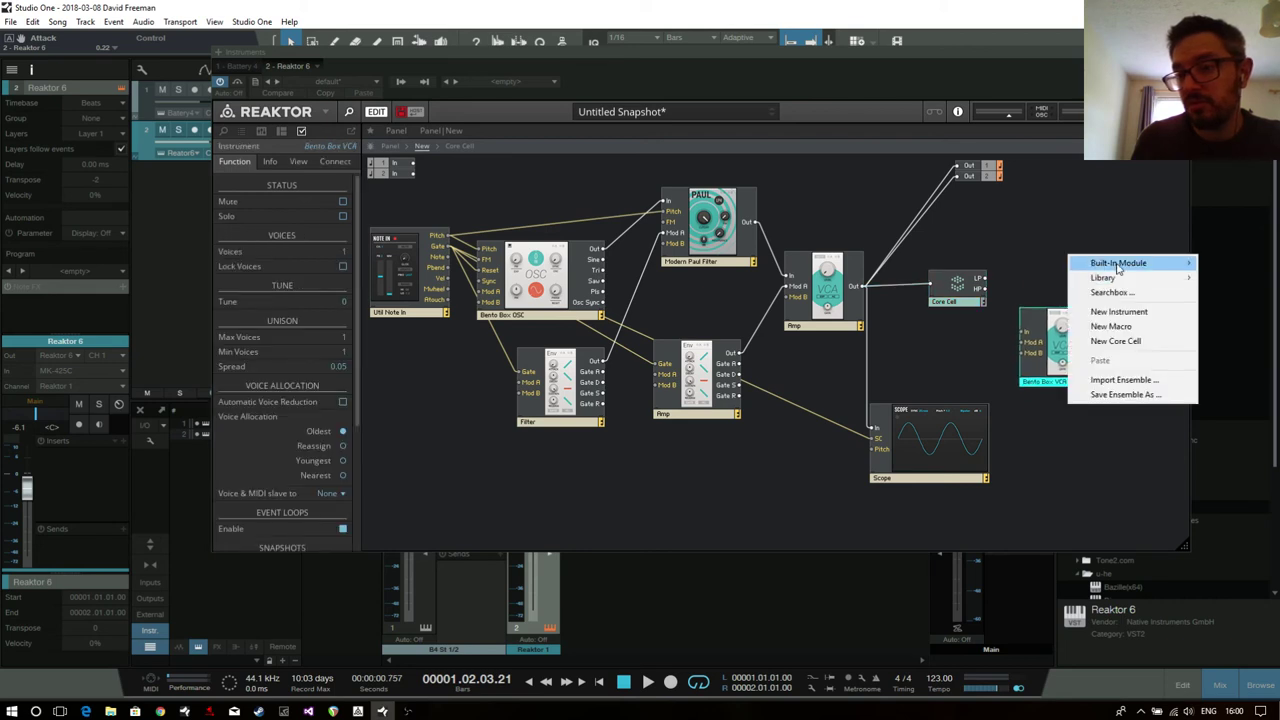
mouse_move(1163, 270)
mouse_move(995, 332)
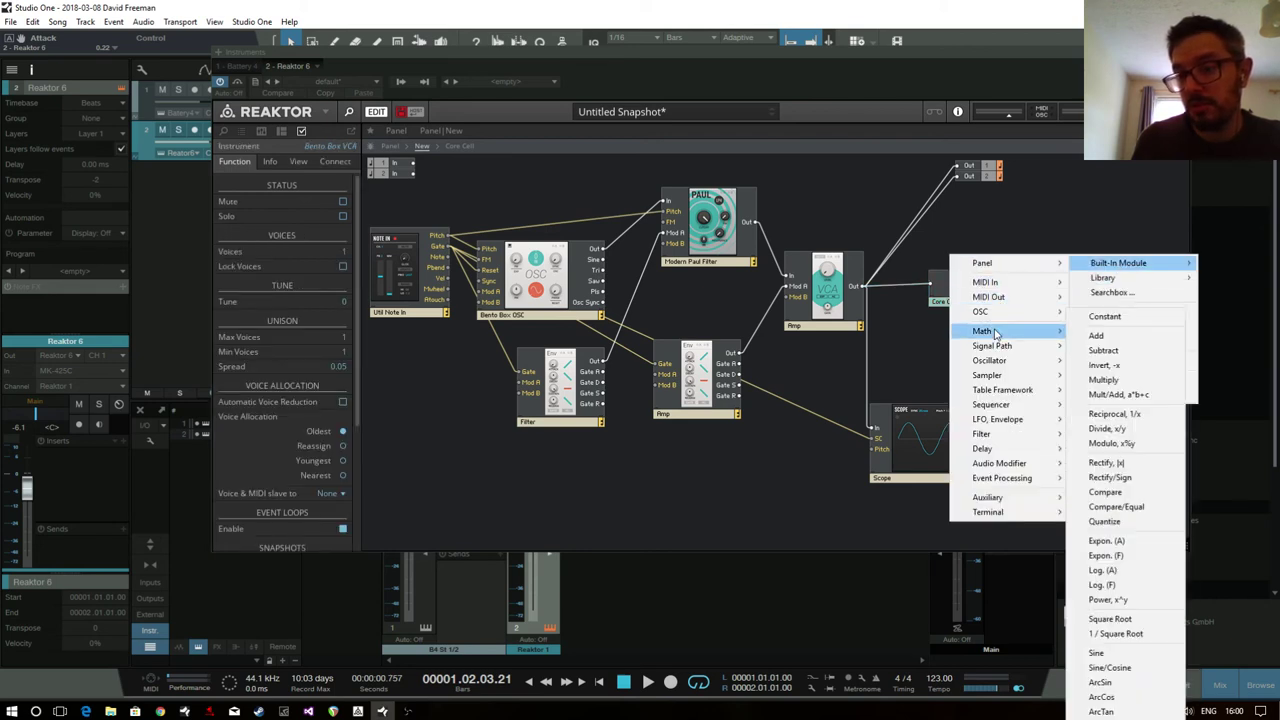
left_click(1096, 334)
left_click_drag(1072, 345, 1058, 329)
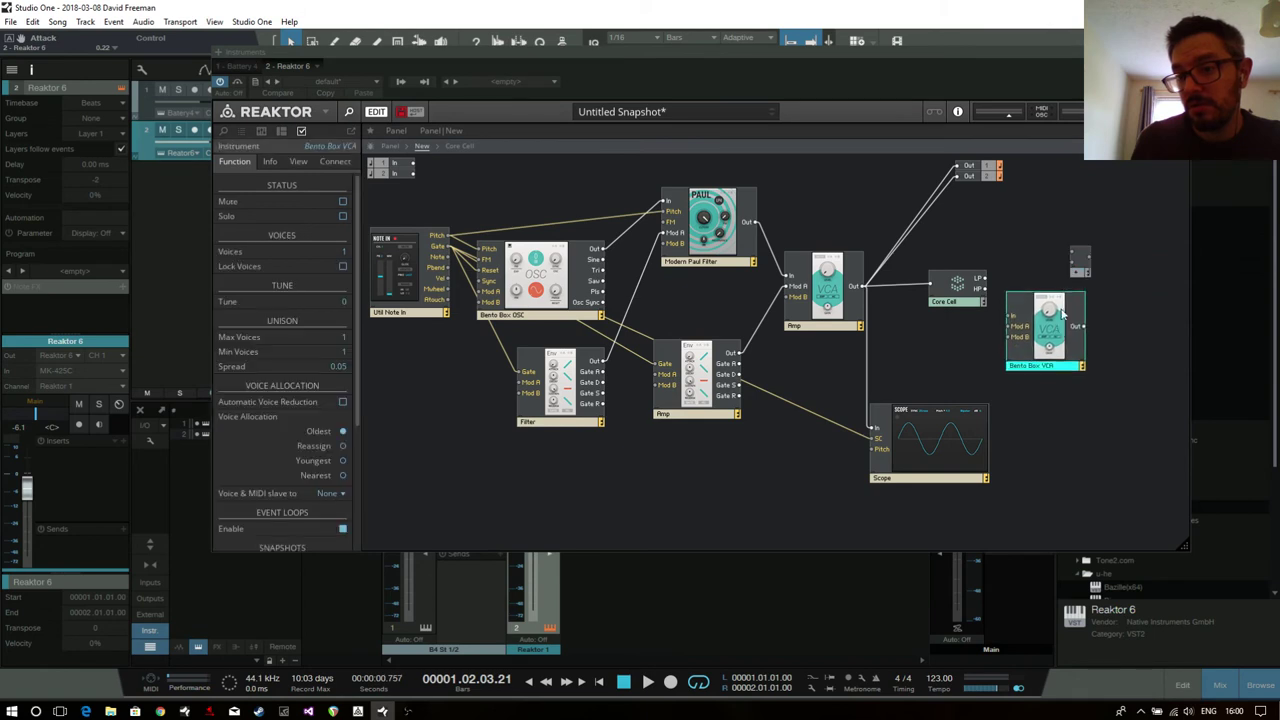
left_click_drag(1078, 268, 1105, 292)
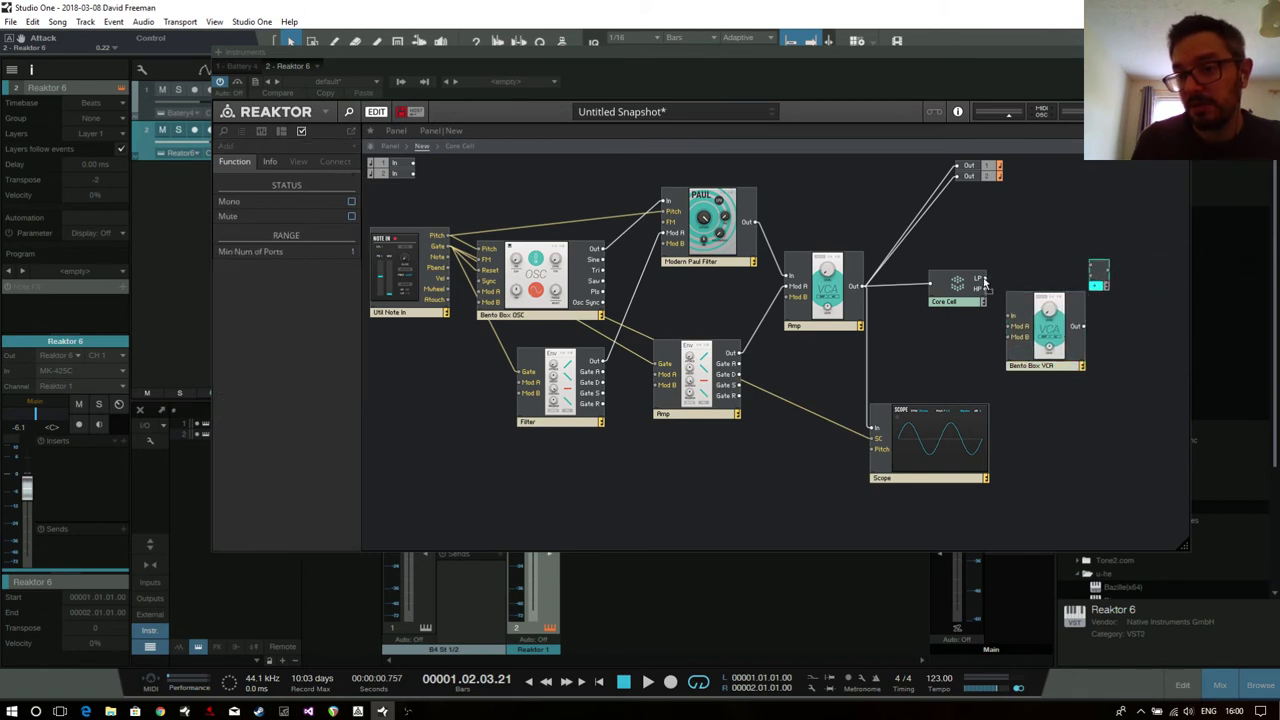
left_click_drag(1035, 348, 1025, 312)
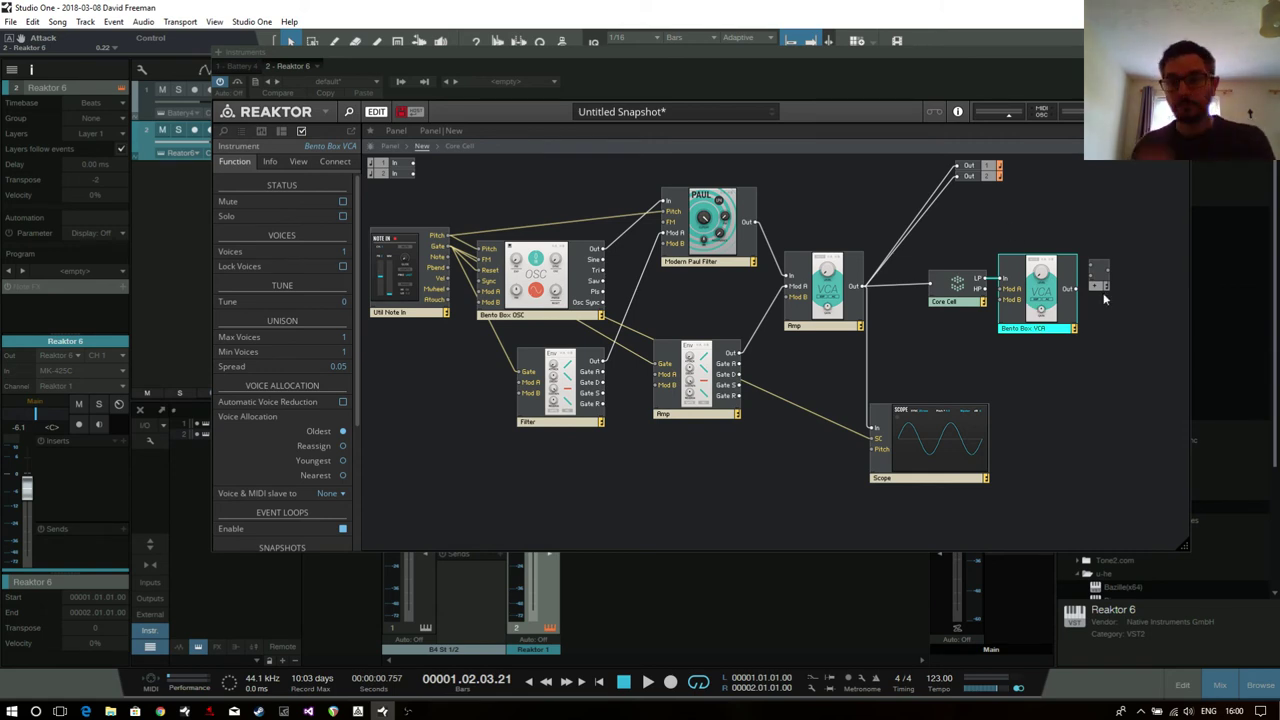
left_click_drag(1100, 287, 1123, 335)
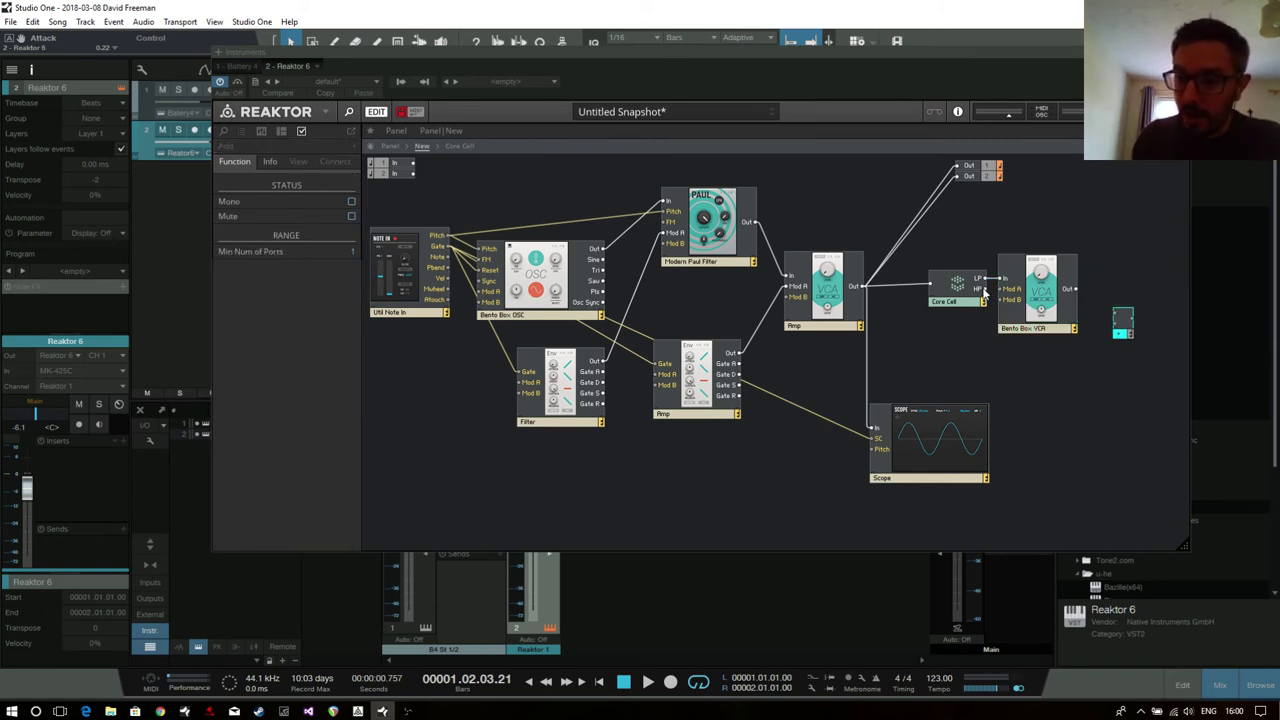
Wire Core Cell into the second VCA, route it to Out 1, and patch Note In velocity to Mod A.
left_click_drag(985, 291, 1001, 289)
left_click_drag(1110, 334, 1076, 290)
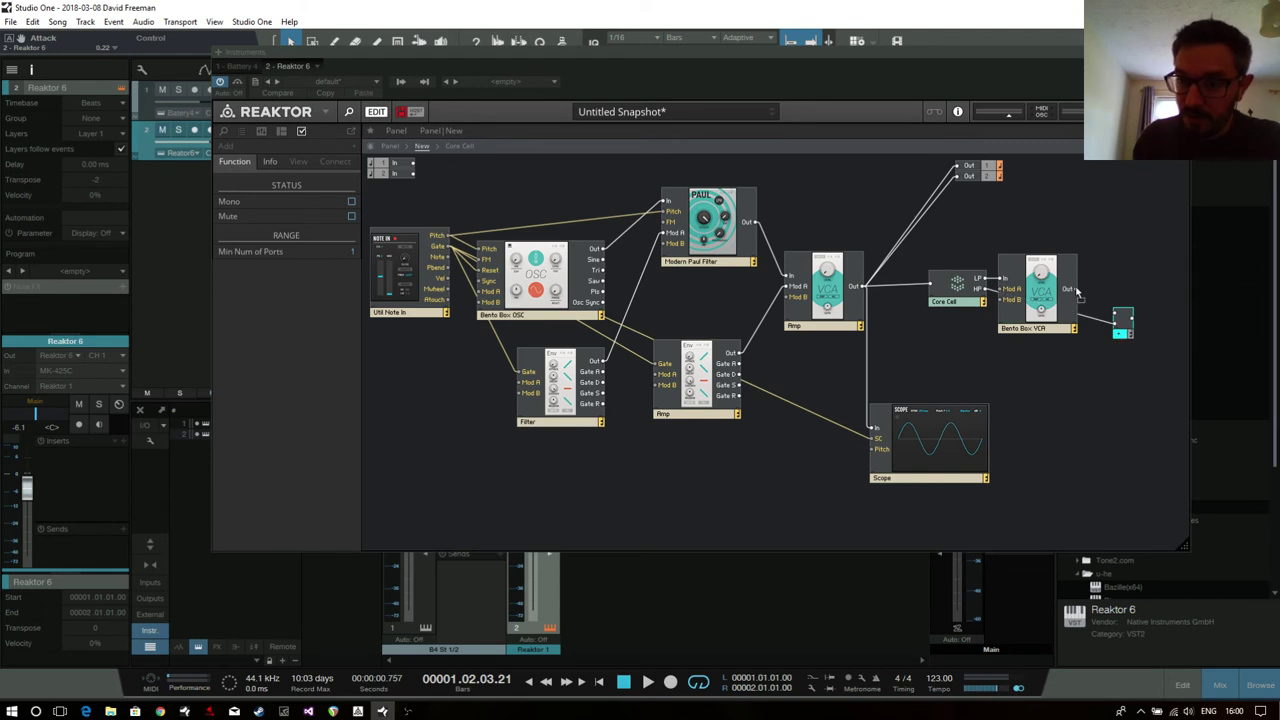
left_click_drag(1030, 338, 1053, 290)
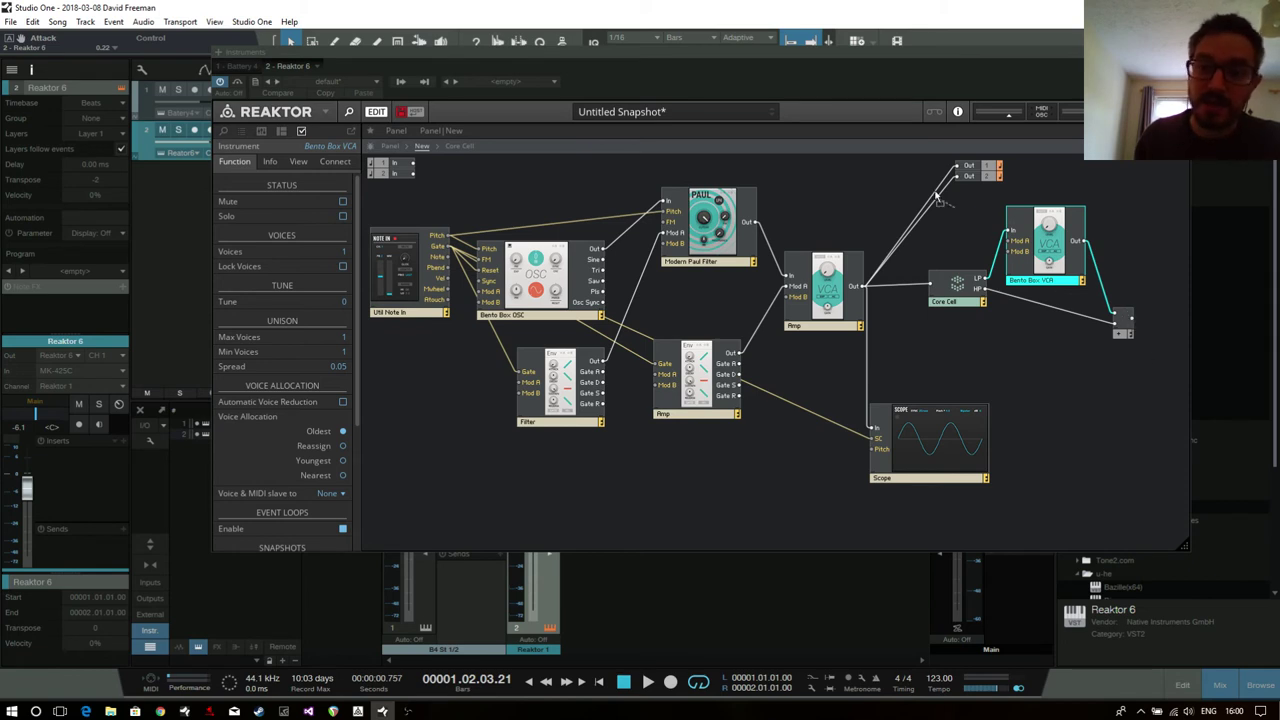
left_click_drag(938, 197, 957, 177)
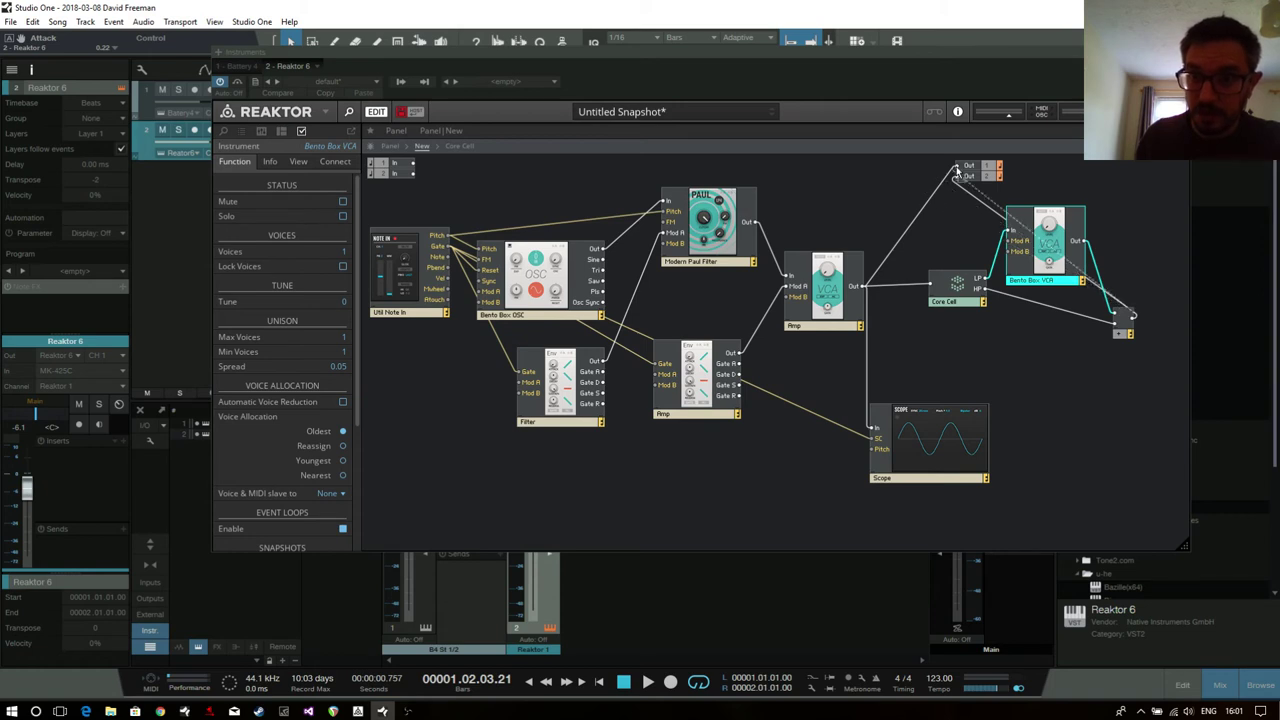
left_click_drag(1045, 280, 1049, 337)
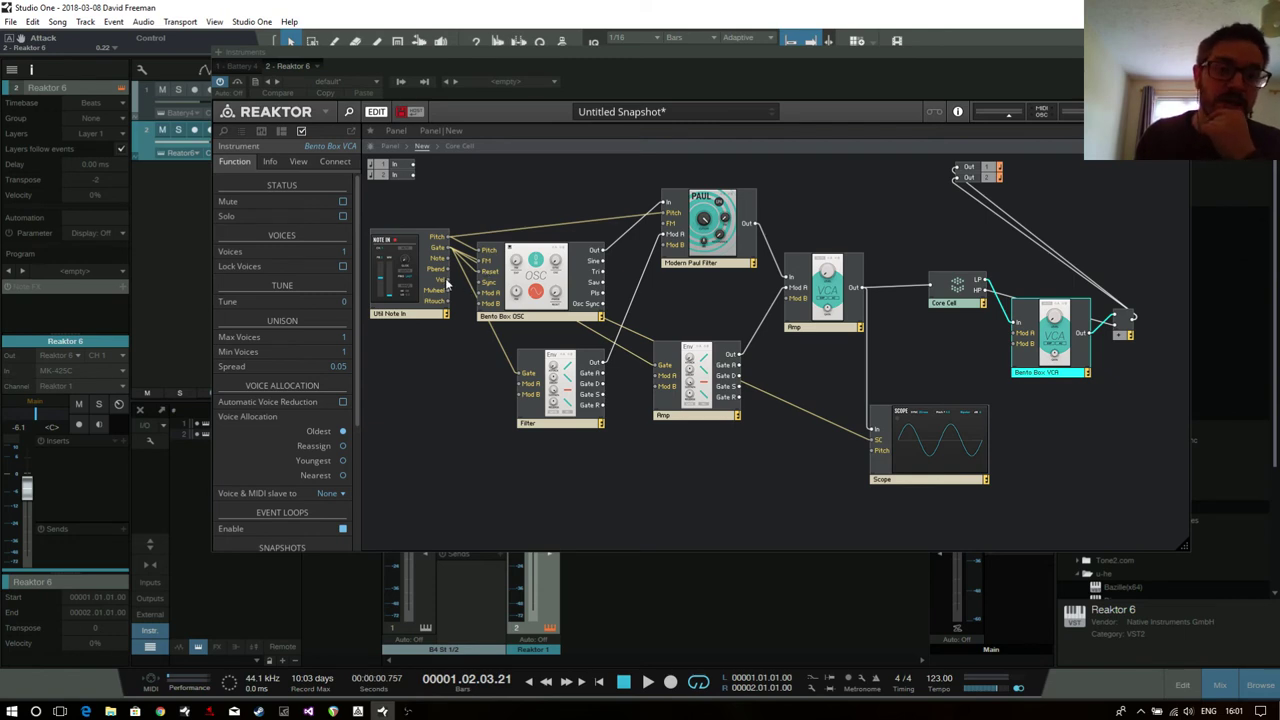
left_click_drag(603, 293, 1014, 332)
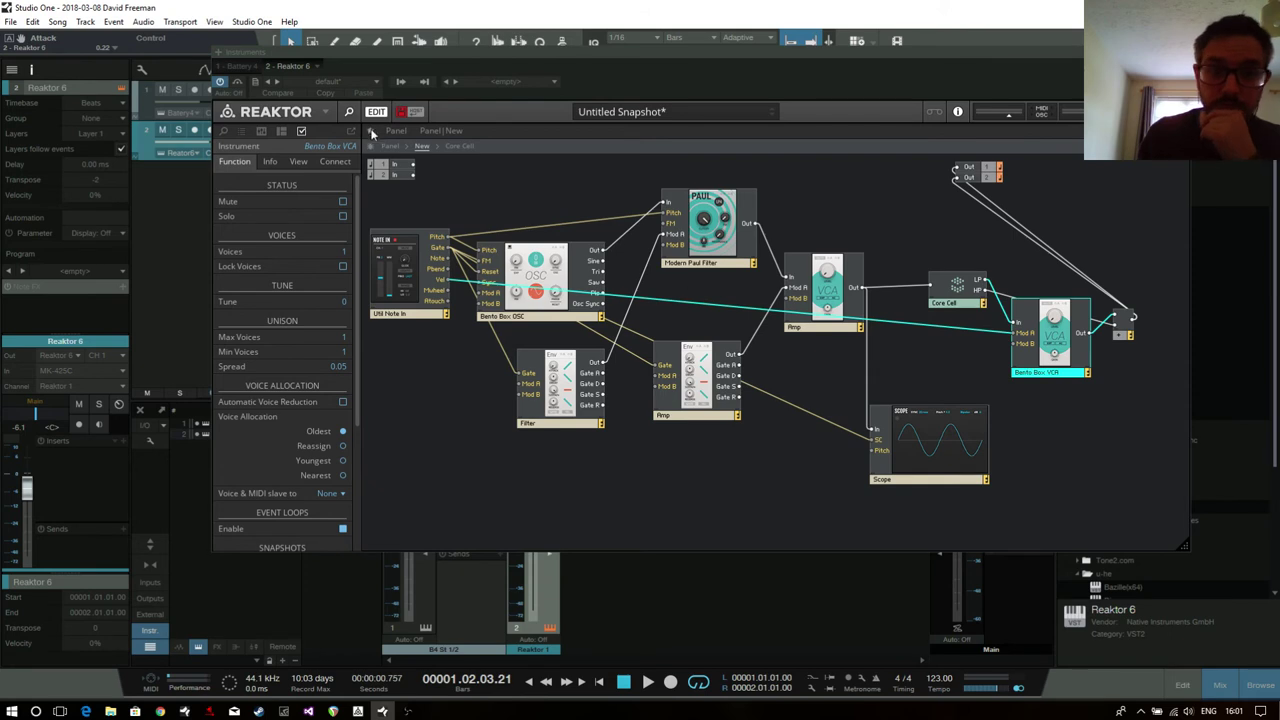
Rename the second VCA to 'LP Gain' and reposition it.
mouse_move(1069, 378)
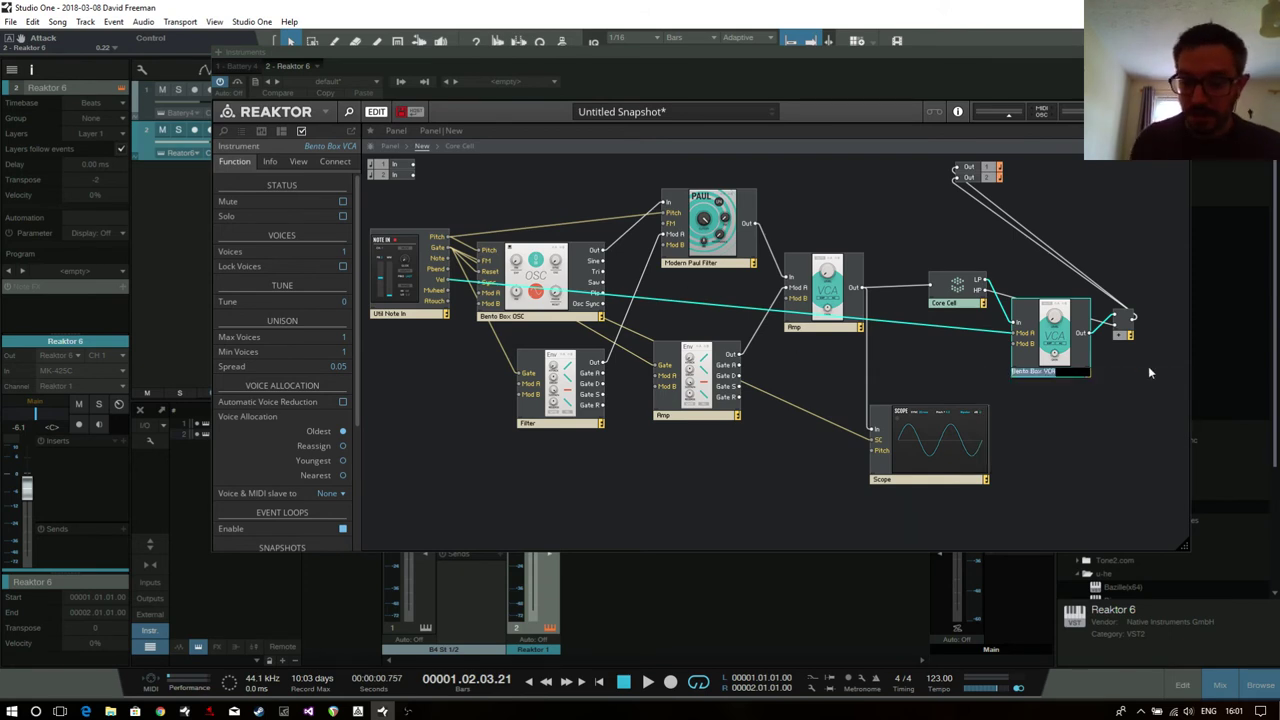
type("LP Gain")
key("Return")
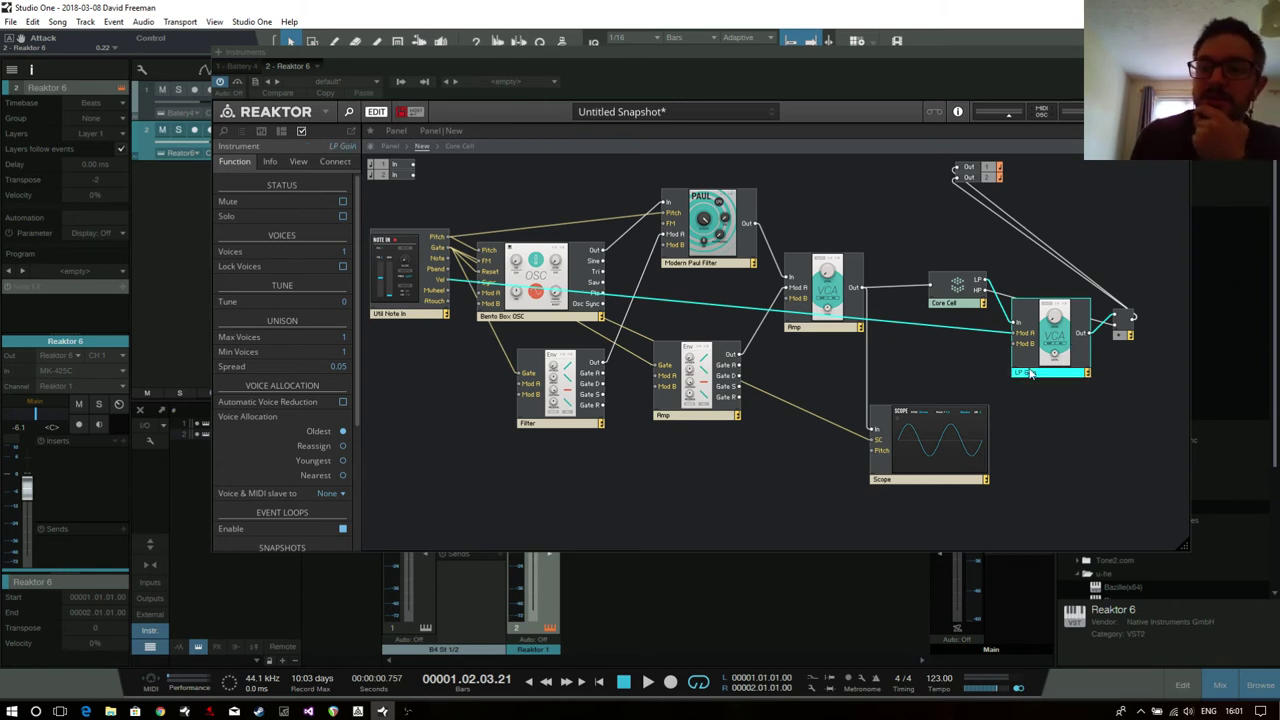
left_click_drag(1033, 372, 1032, 360)
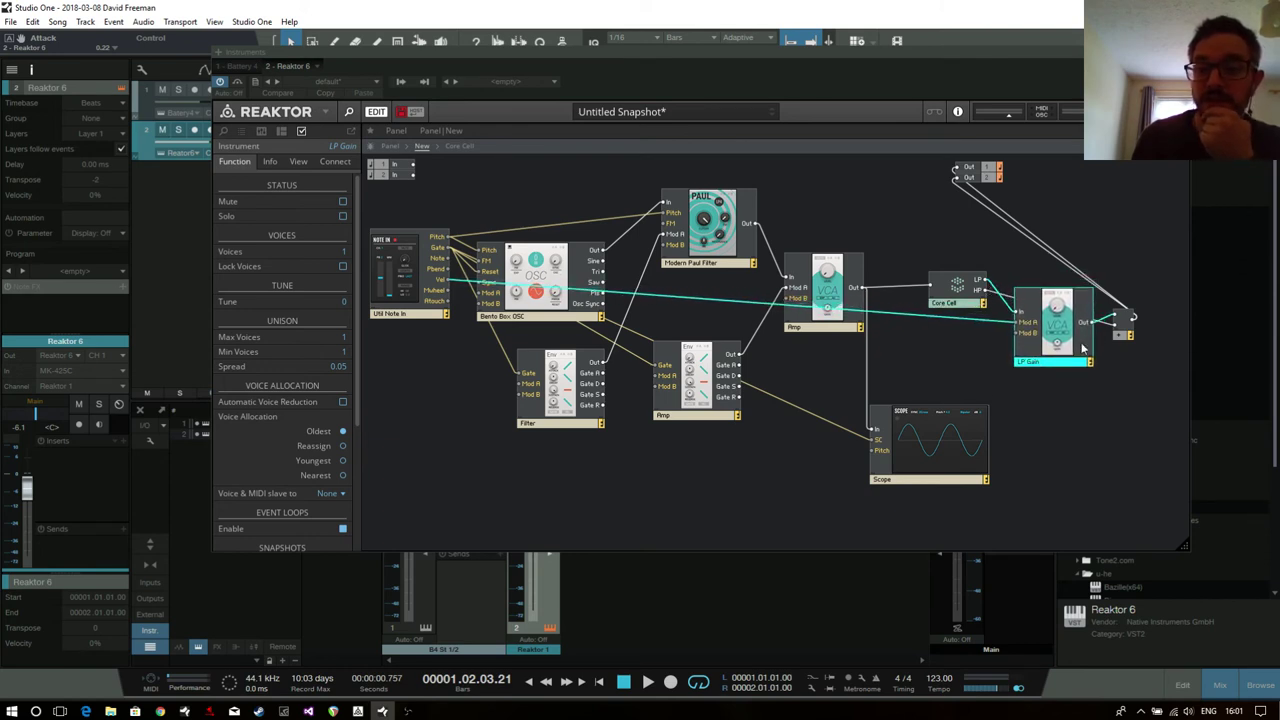
In Panel view, place the LP Gain panel beside Amp and check its on/off button and level fader.
left_click(392, 147)
scroll(650, 358, "down", 3)
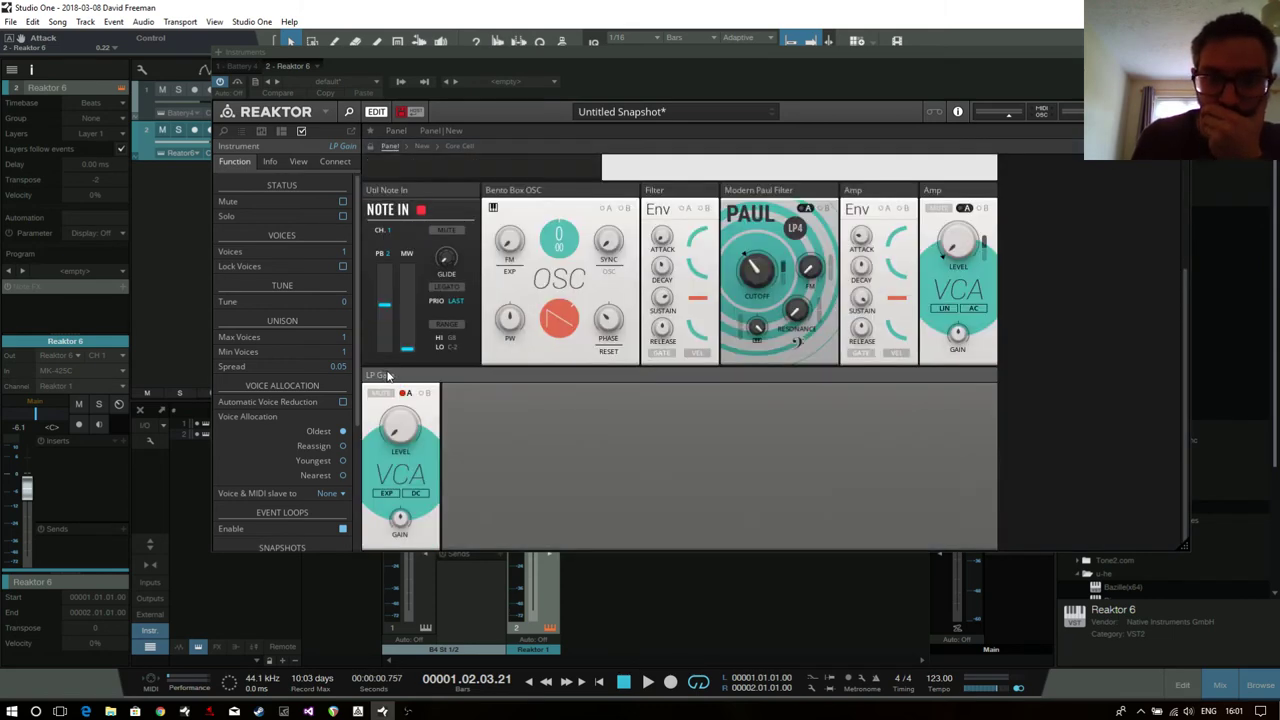
left_click_drag(420, 380, 1022, 198)
scroll(913, 405, "up", 3)
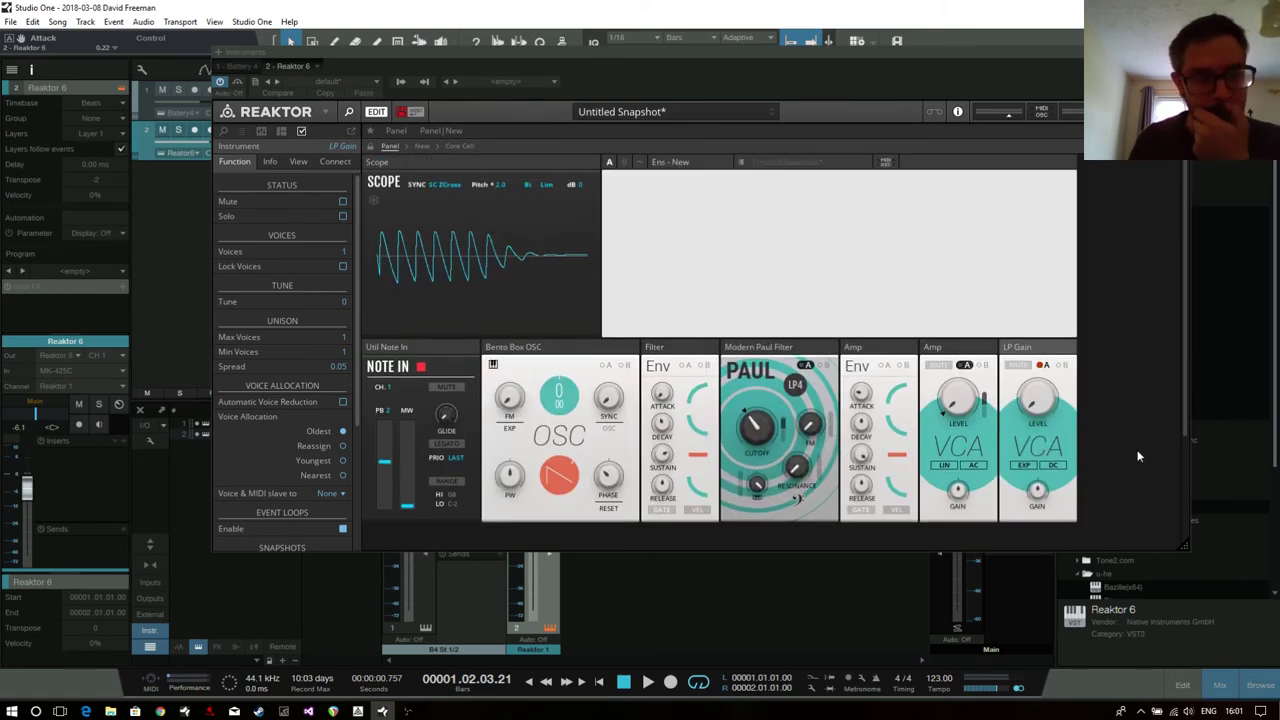
left_click(1044, 366)
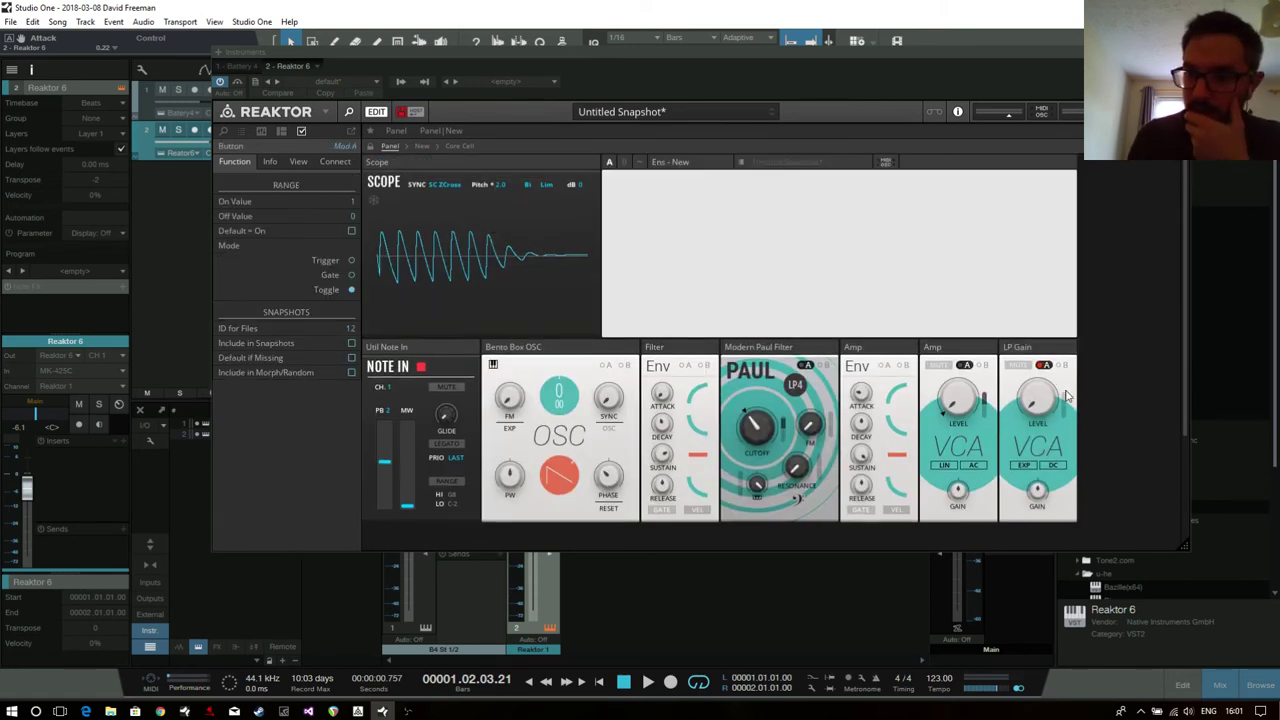
left_click(1063, 405)
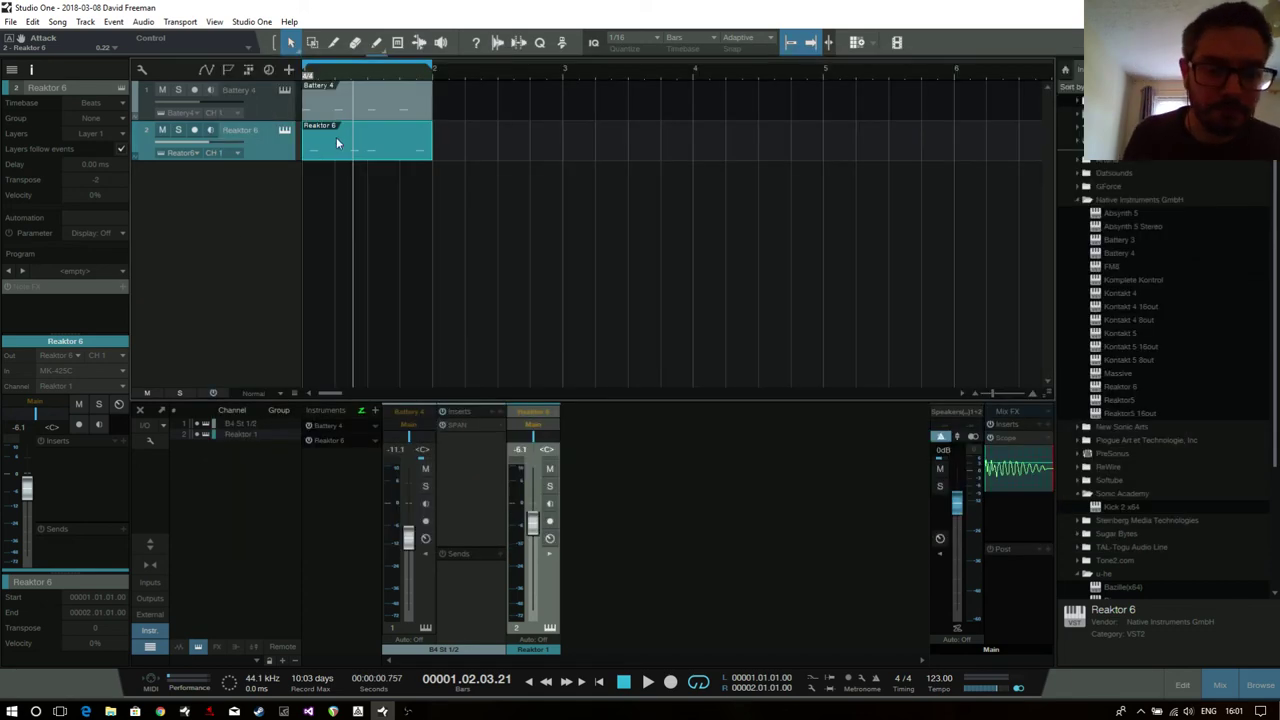
In the Reaktor 6 part, lower the third A0 bass note's velocity to 75%.
double_click(336, 143)
scroll(740, 435, "down", 4)
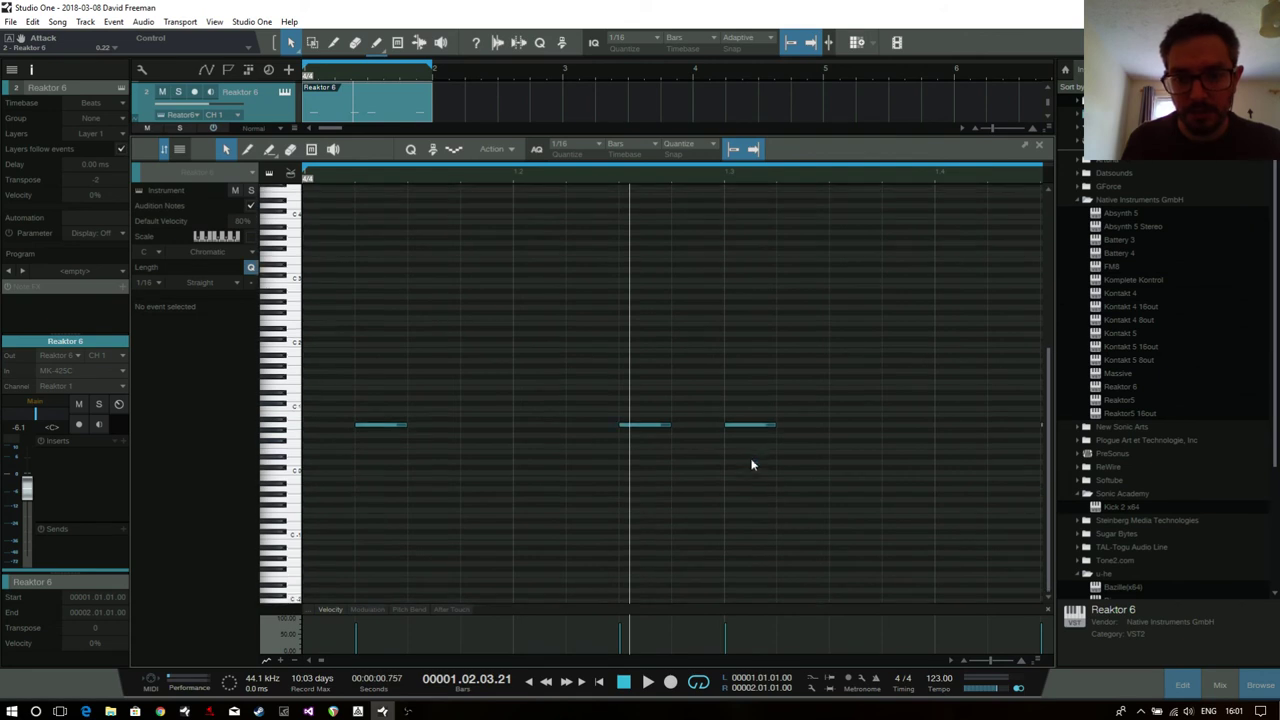
left_click_drag(608, 175, 533, 153)
left_click_drag(676, 460, 300, 380)
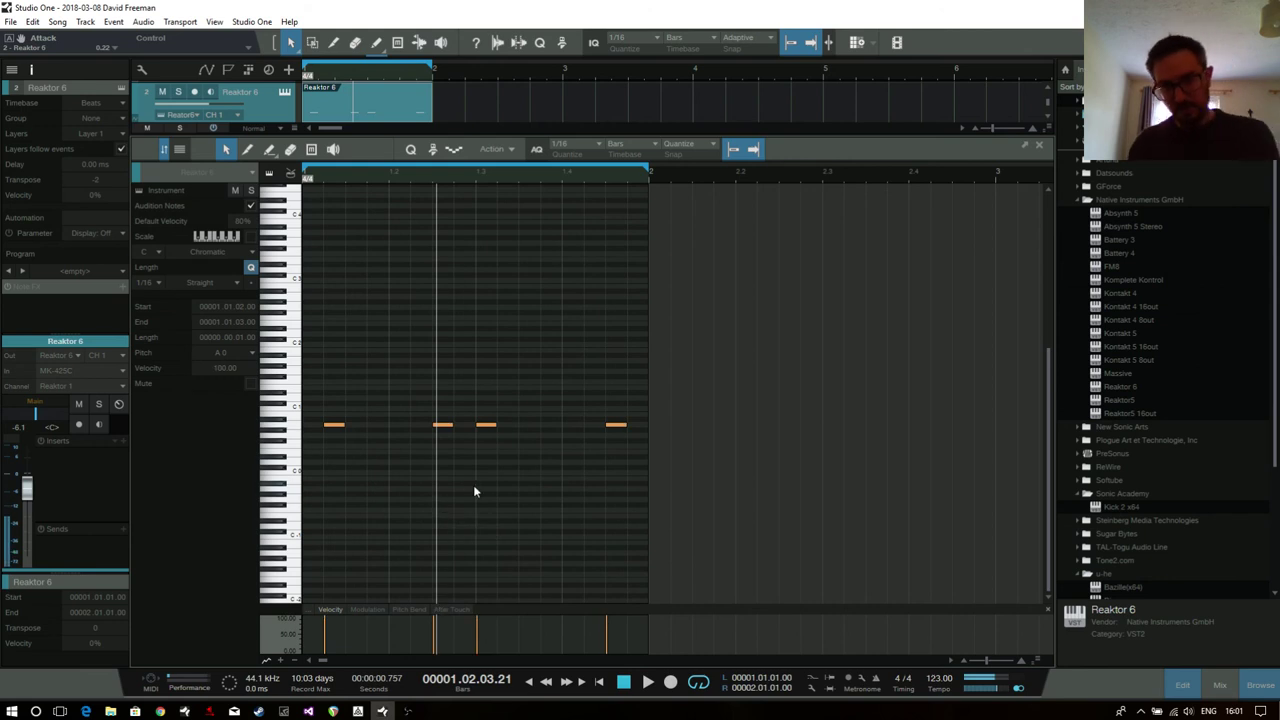
left_click(474, 489)
left_click(485, 425)
mouse_move(486, 645)
left_mouse_down()
mouse_move(480, 628)
mouse_move(476, 665)
mouse_move(490, 567)
mouse_move(479, 656)
left_mouse_up()
Play from bar 1 and open the Scope plugin on the main output in the mixer.
left_click(1042, 148)
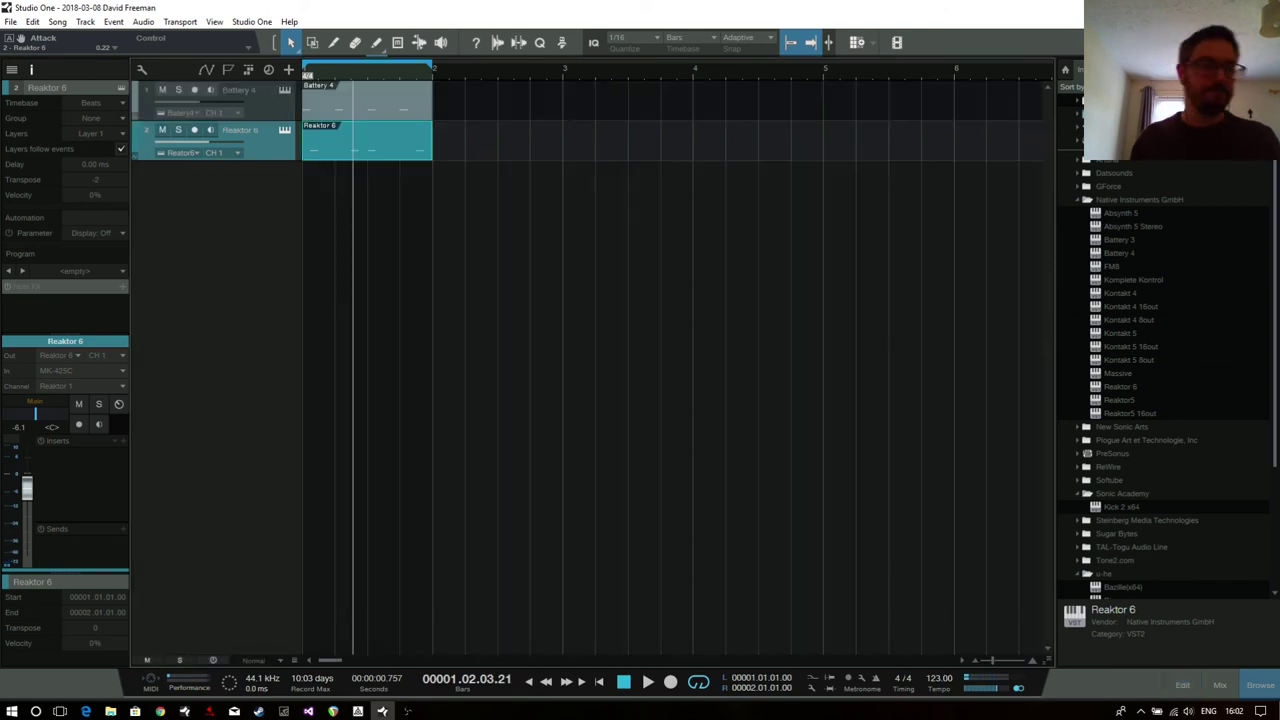
key("Home")
key("space")
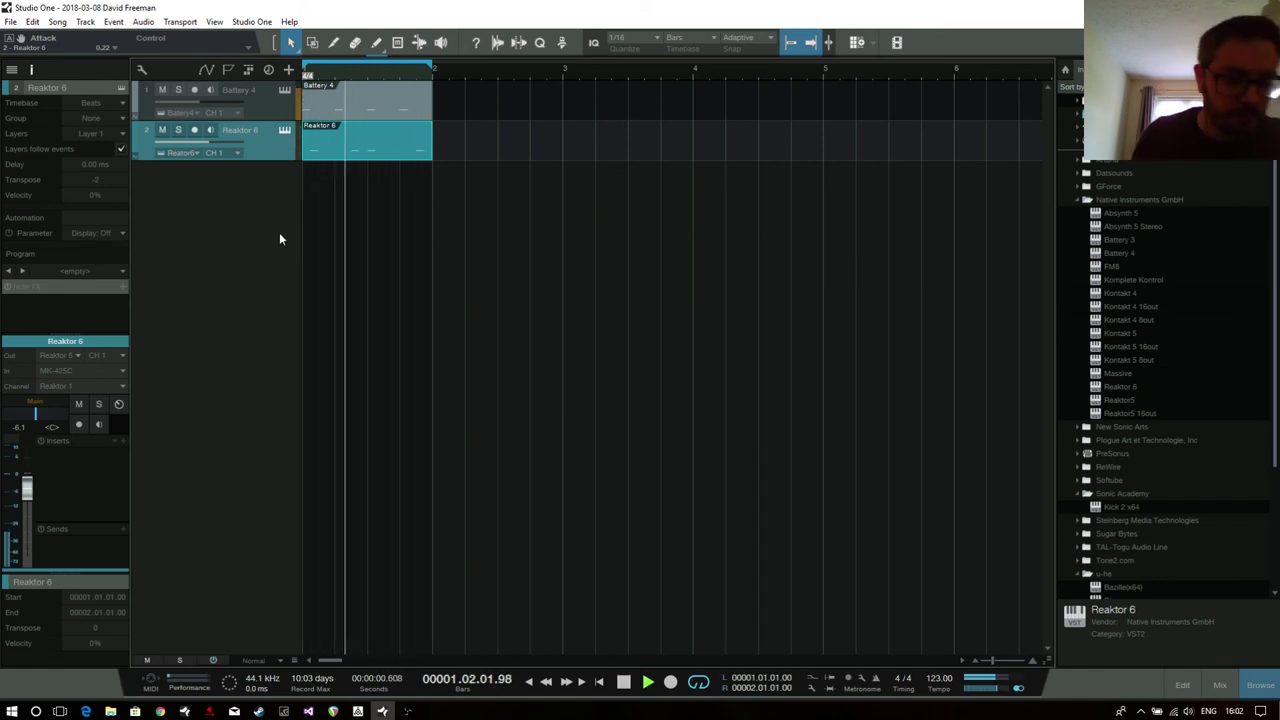
key("F3")
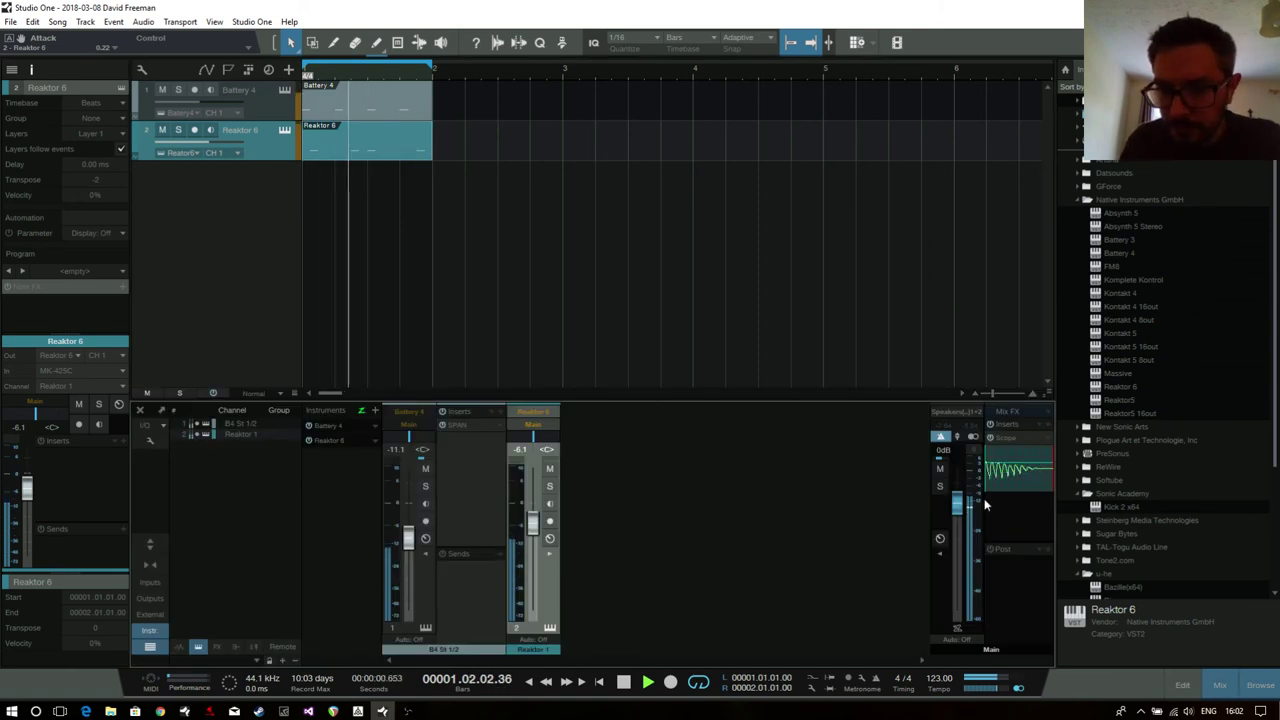
left_click(1006, 437)
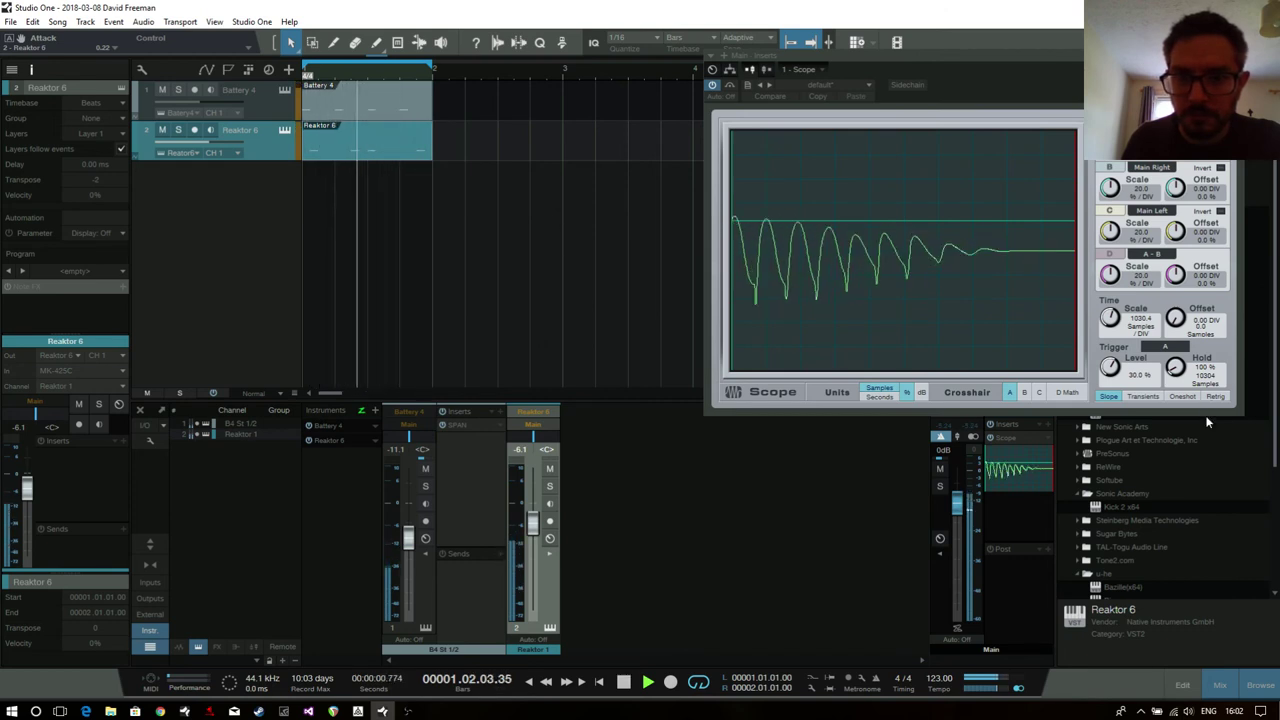
Shorten the loop to bar 1 beat 3–4, replay it, and bring up the Reaktor window.
key("space")
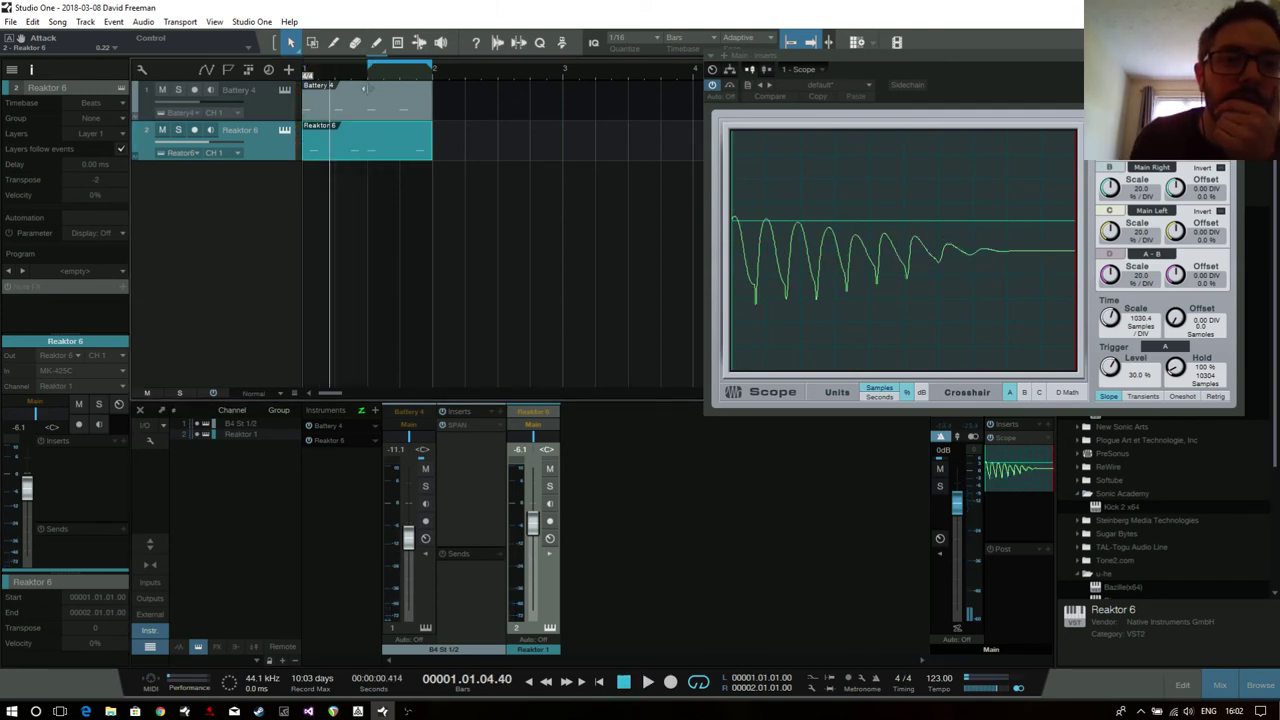
left_click_drag(432, 67, 404, 85)
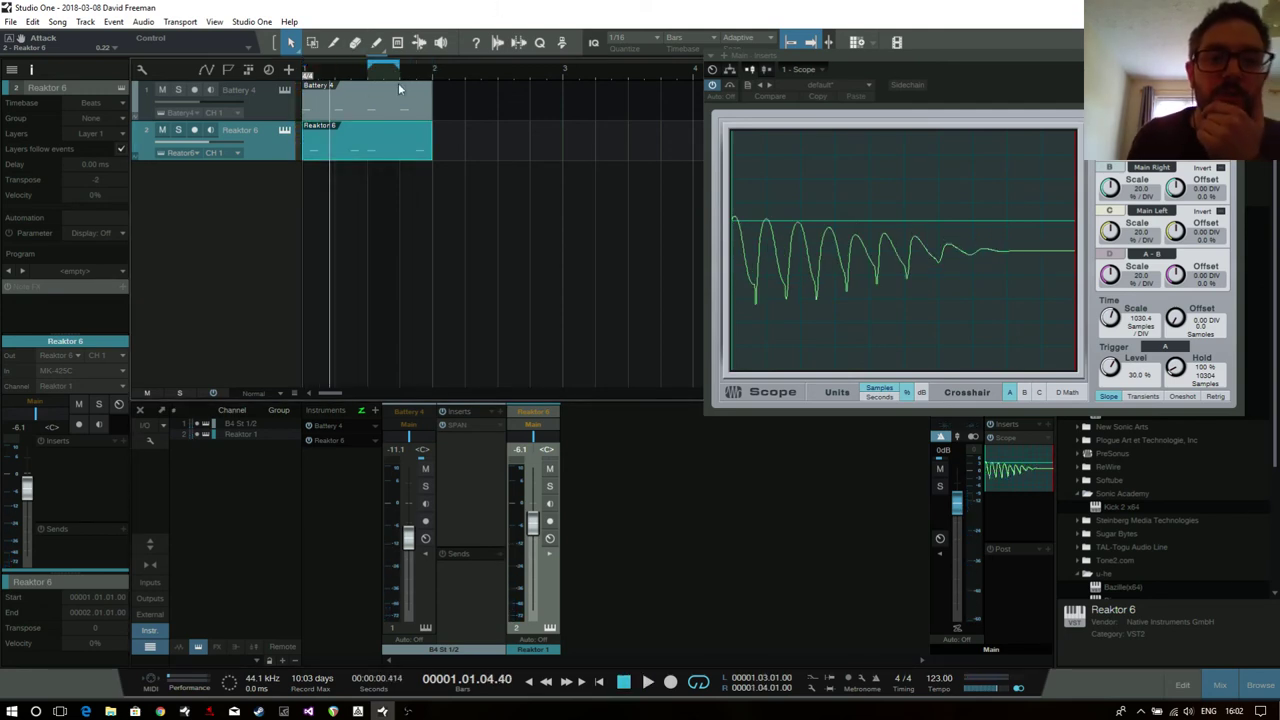
key("space")
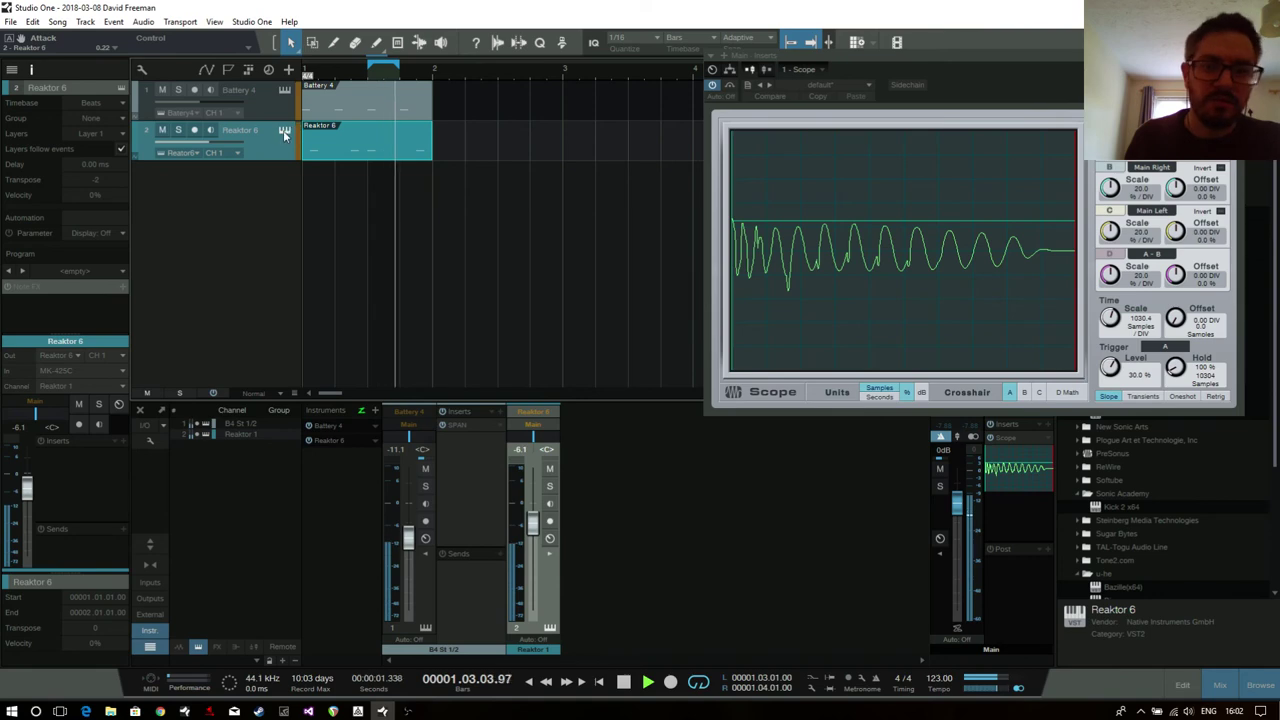
key("F11")
left_click_drag(951, 82, 148, 102)
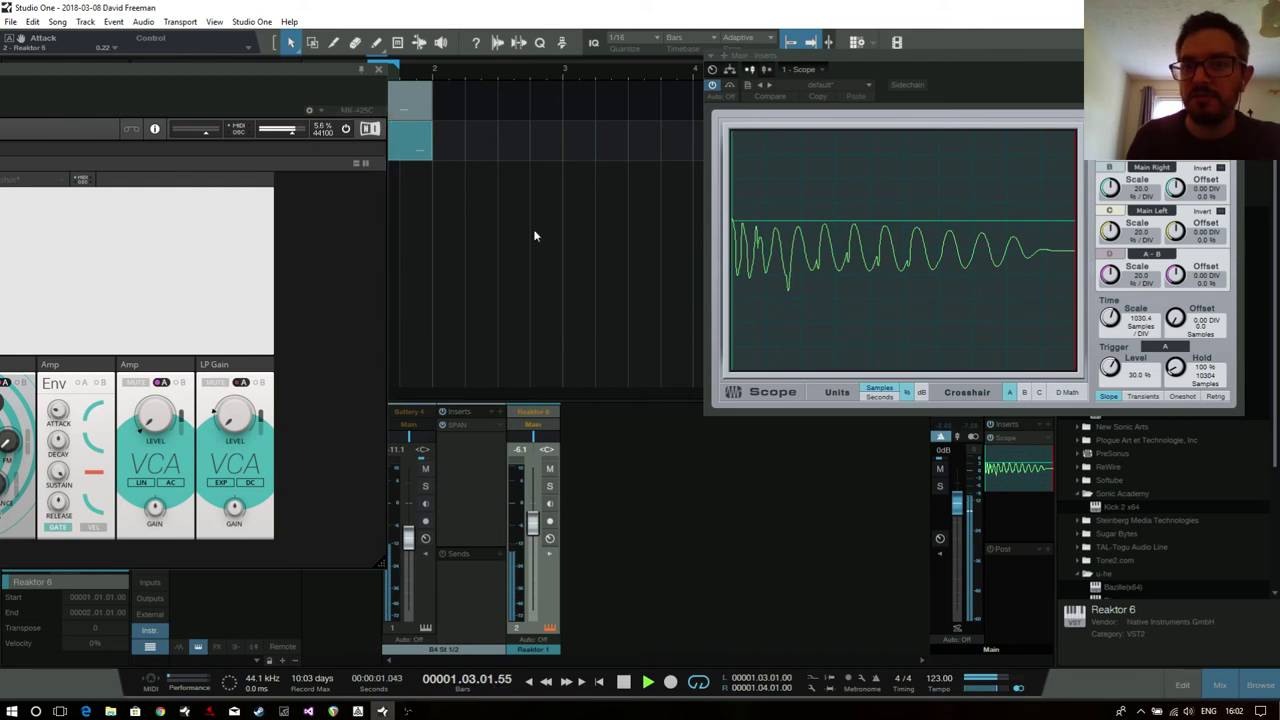
Arrange the Scope window at the left and Reaktor at the right, both visible.
left_click(923, 60)
left_click_drag(923, 60, 440, 309)
left_click_drag(95, 78, 1037, 119)
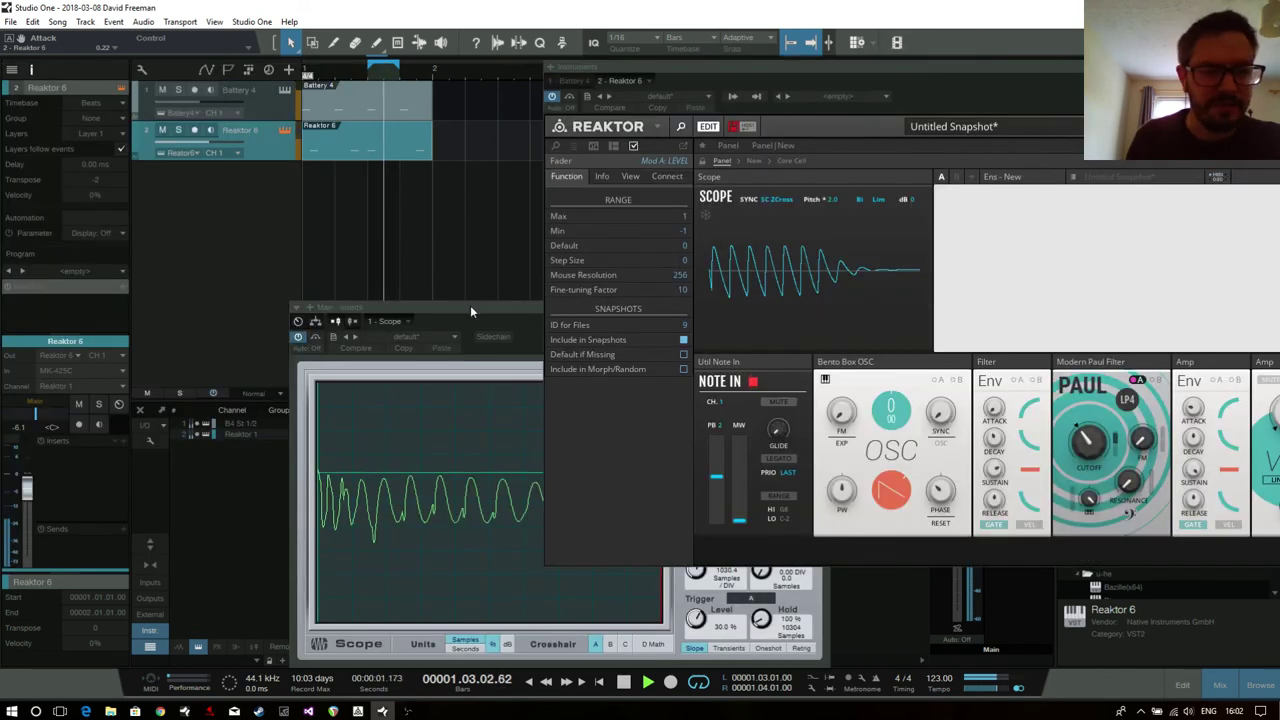
left_click_drag(470, 305, 250, 128)
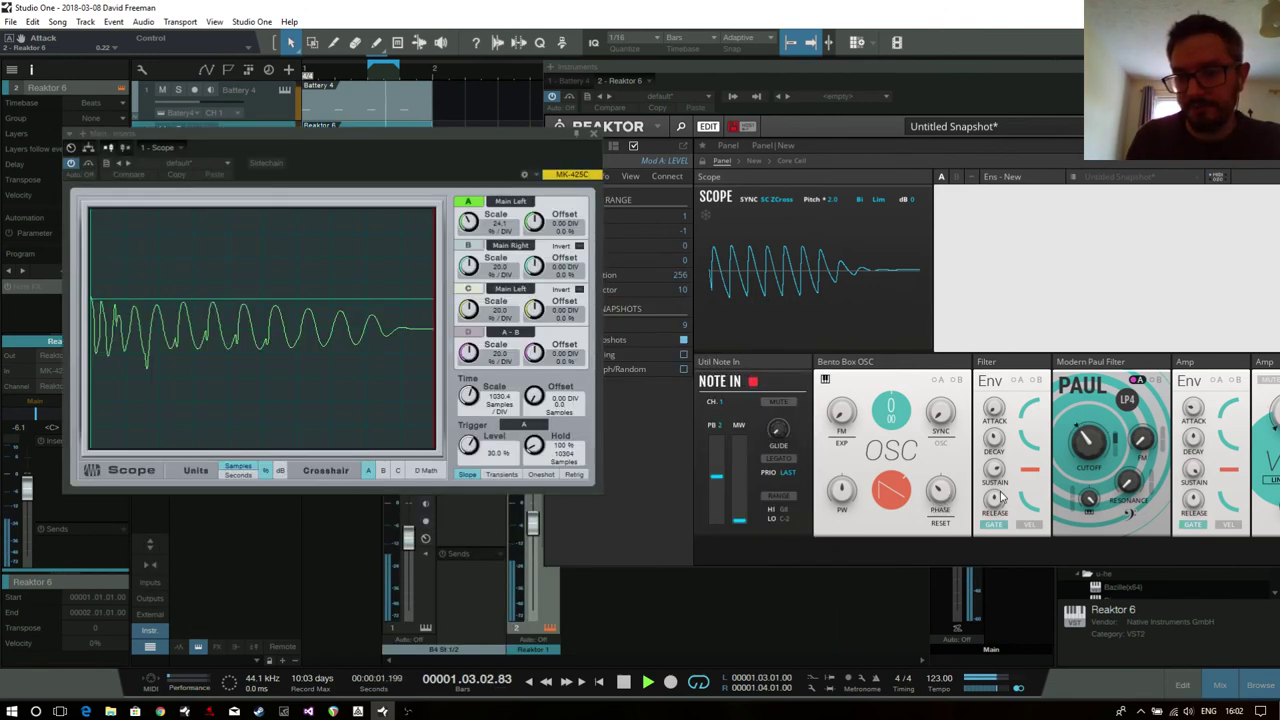
Adjust the Bento Box OSC Phase until the bass aligns with the kick on the scope.
left_click(940, 492)
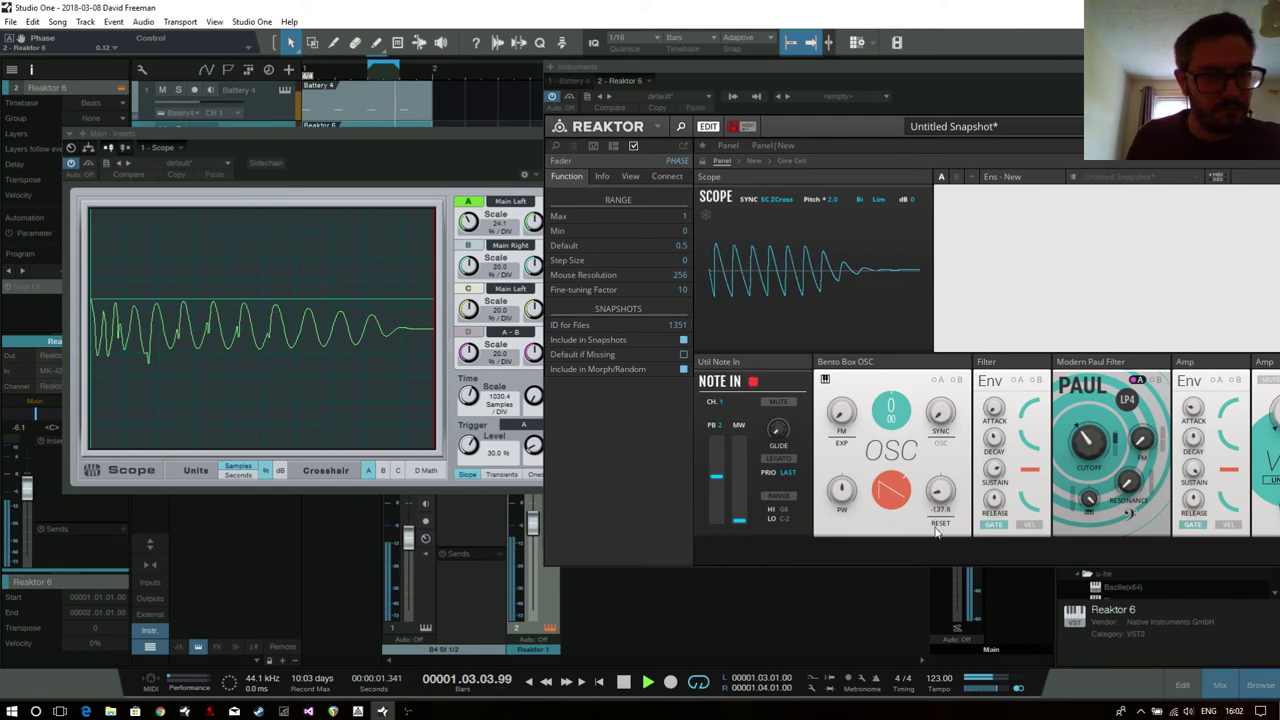
left_click_drag(940, 509, 959, 394)
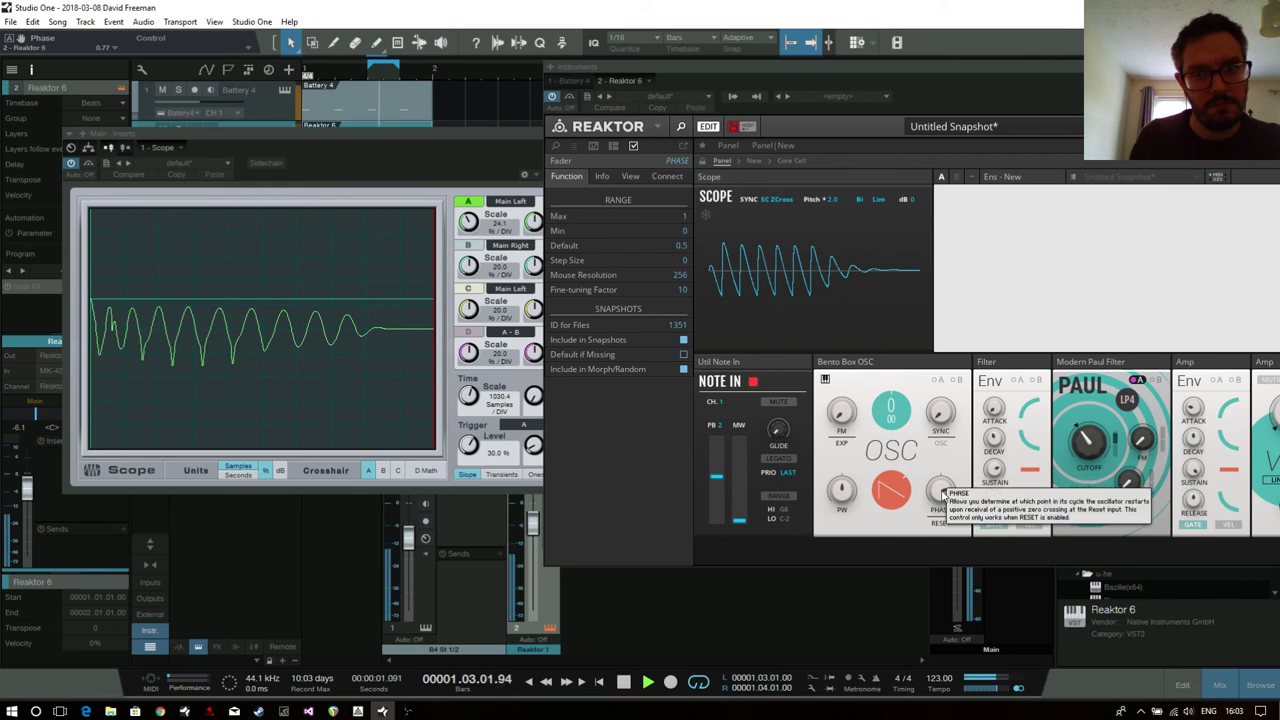
left_click_drag(942, 495, 938, 548)
left_click_drag(940, 545, 937, 541)
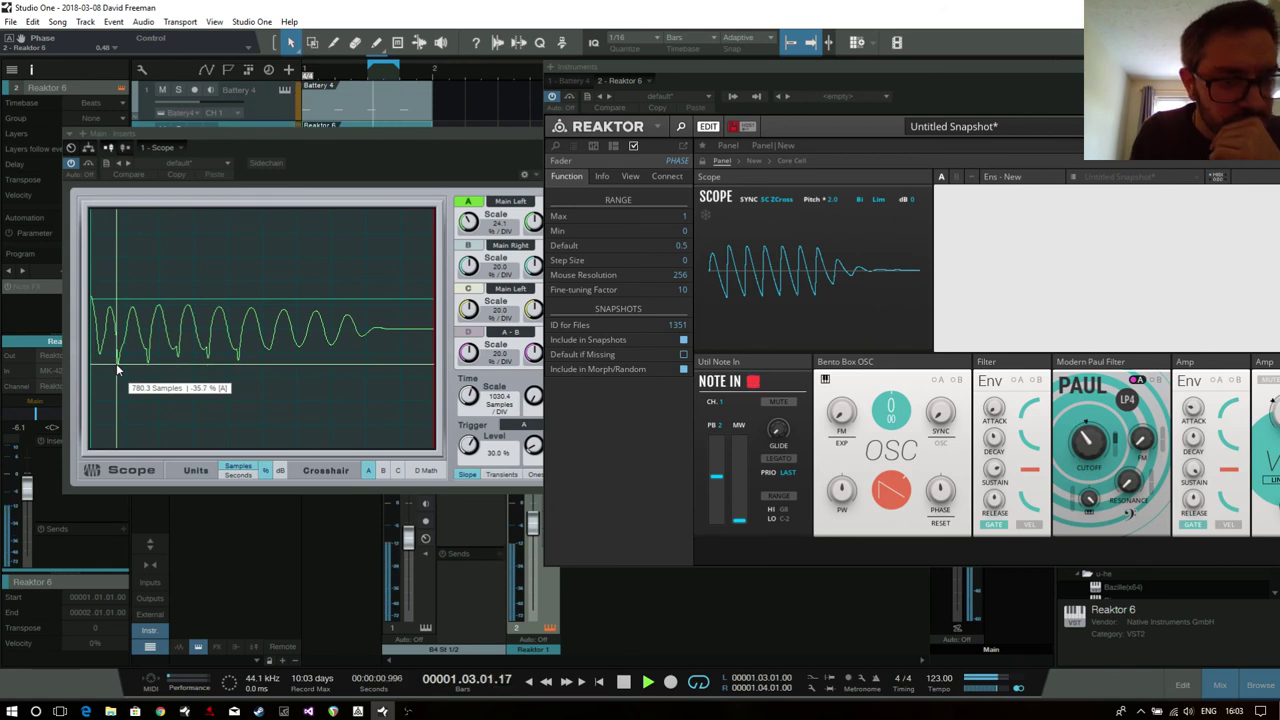
left_click_drag(1180, 64, 860, 254)
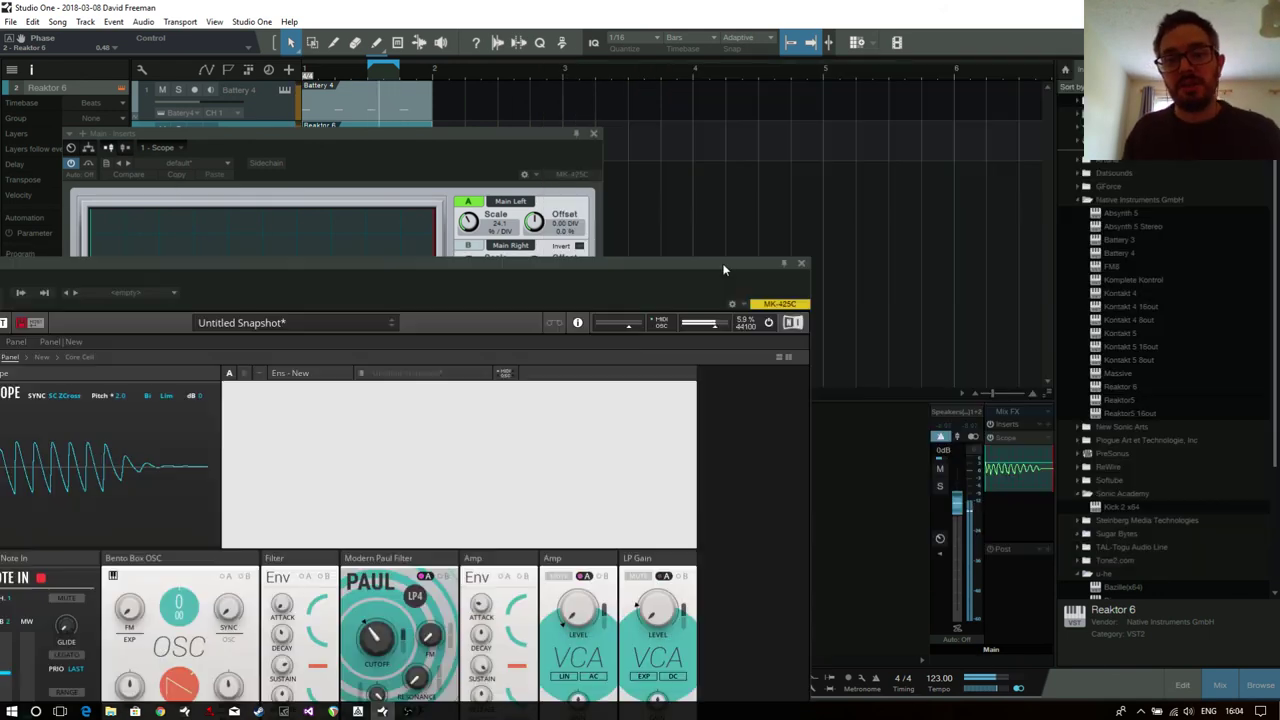
Close Reaktor and Scope, start the loop at bar 1, stop playback, and select the Battery 4 event.
left_click(801, 264)
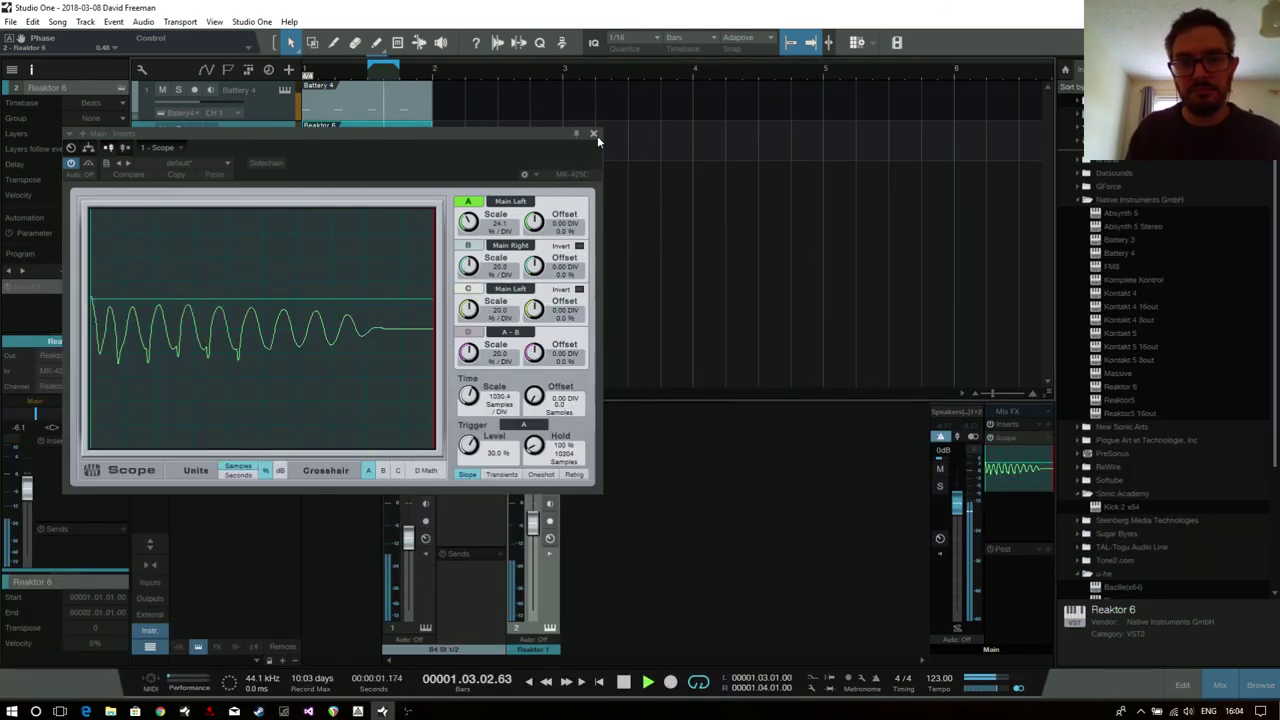
left_click(596, 134)
left_click_drag(370, 62, 304, 64)
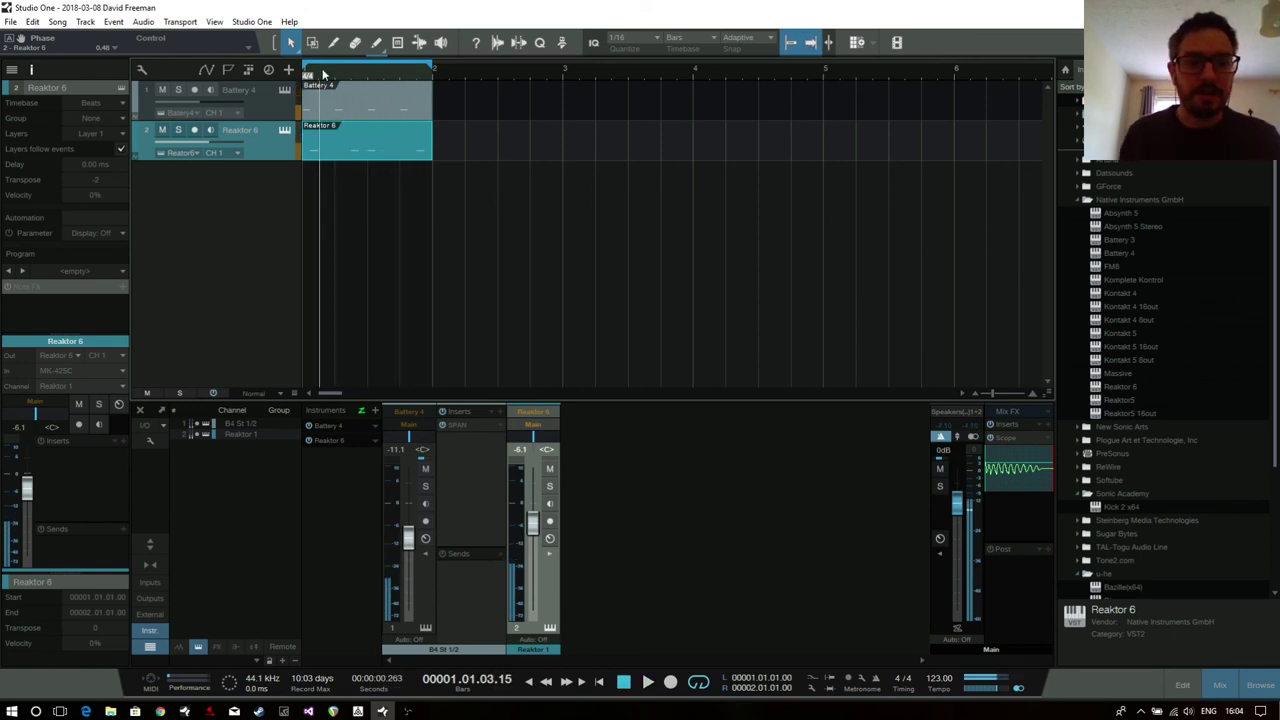
key("space")
left_click(383, 97)
Repeat the drum event into bars 2–4 and duplicate bar 4's third kick note to the bar's end.
key("d")
key("d")
key("d")
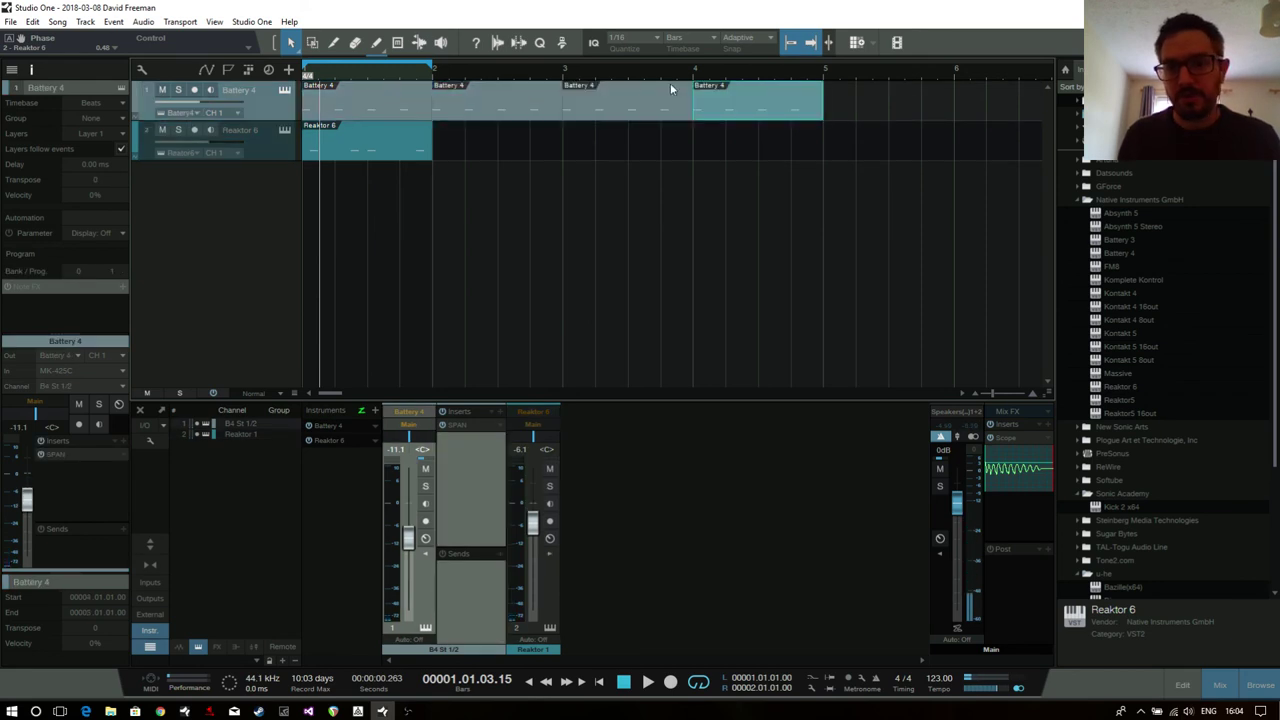
key("w")
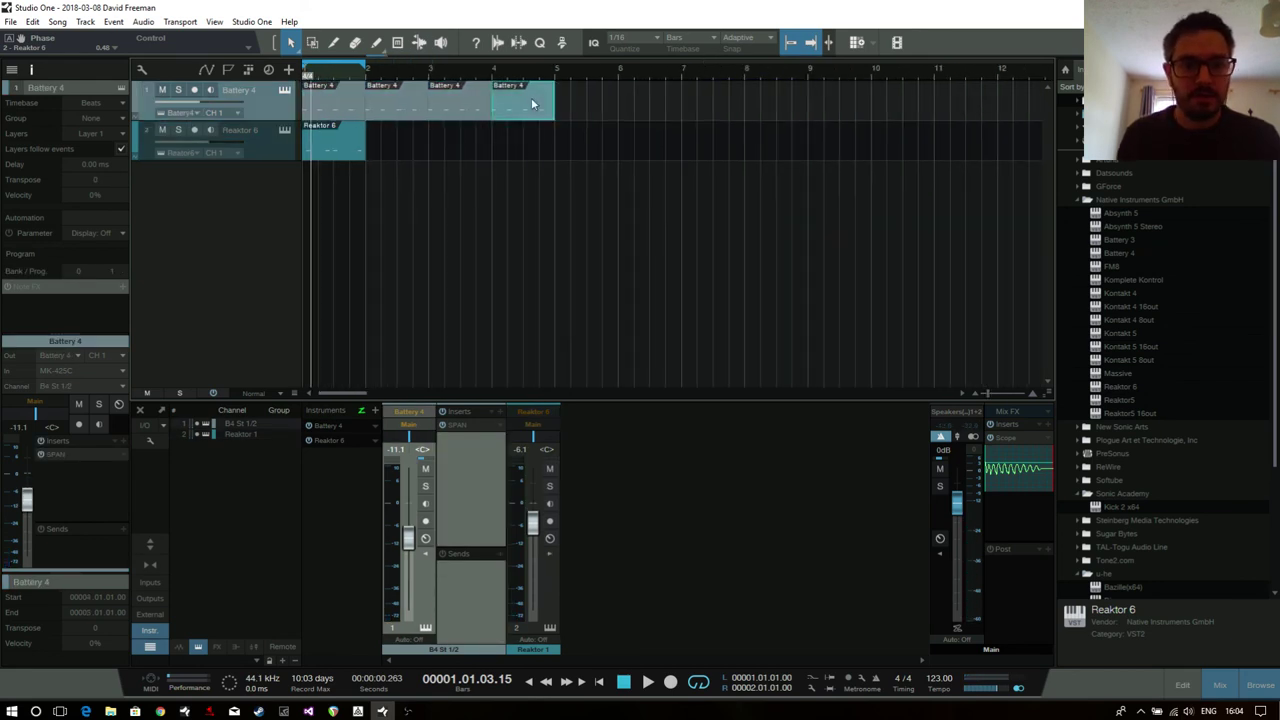
double_click(533, 104)
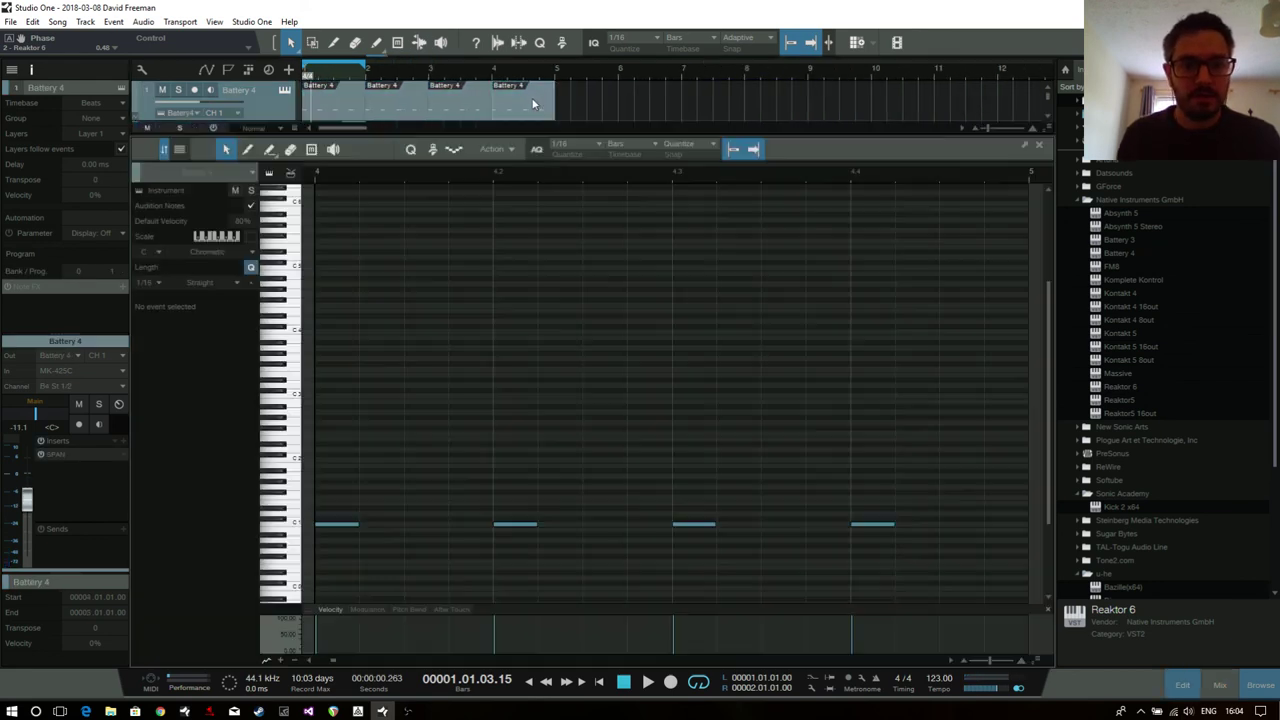
left_click(706, 525)
key("d")
key("d")
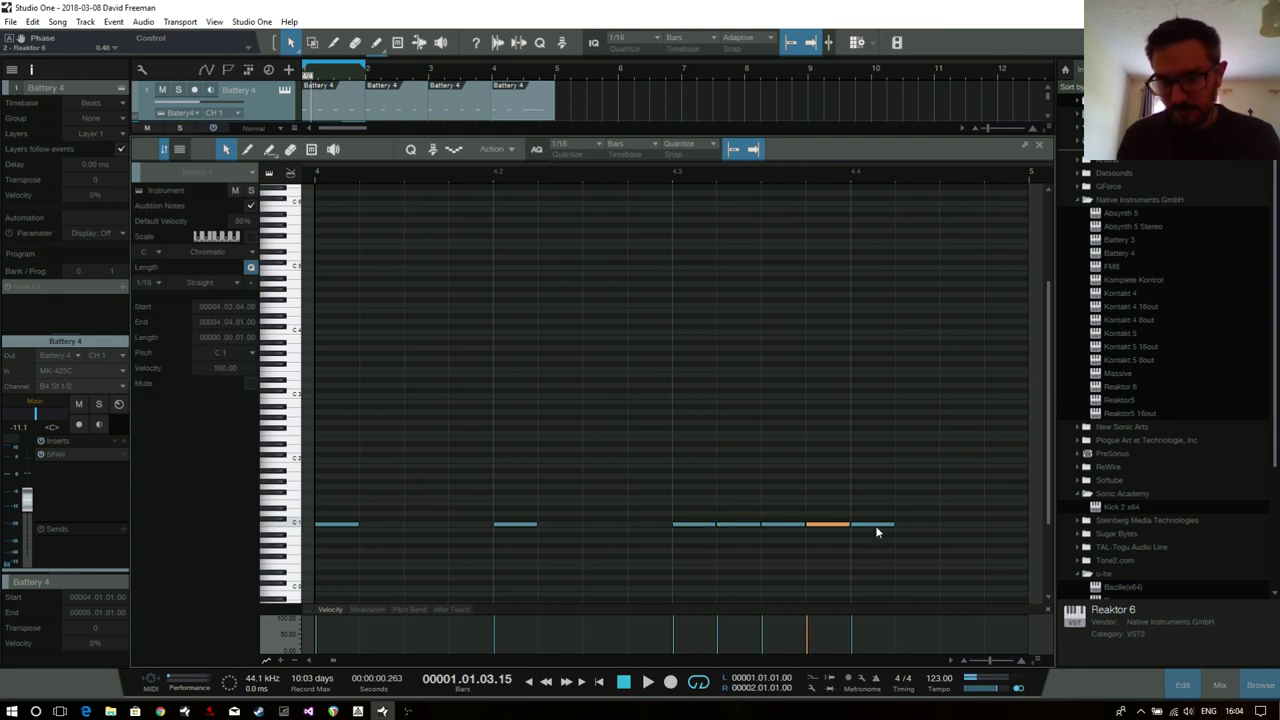
key("d")
key("d")
key("d")
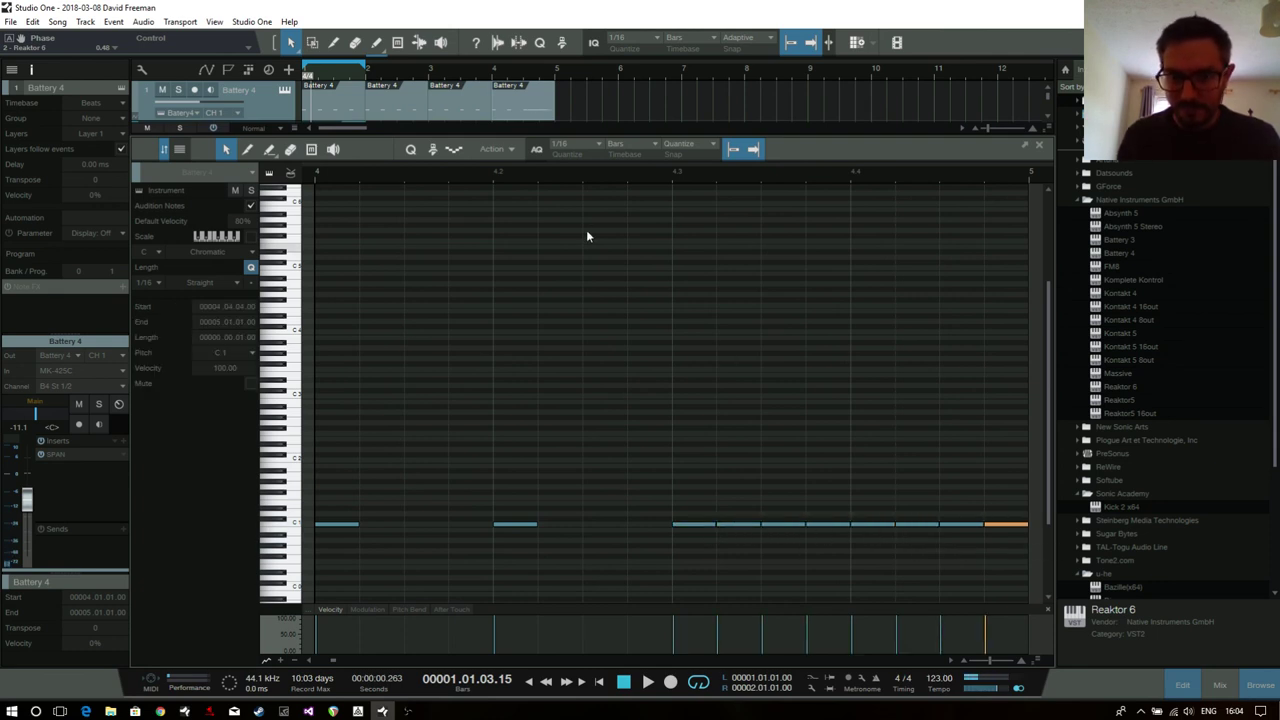
Draw a rising velocity ramp across the eight sixteenth-note fill kicks.
left_click(269, 149)
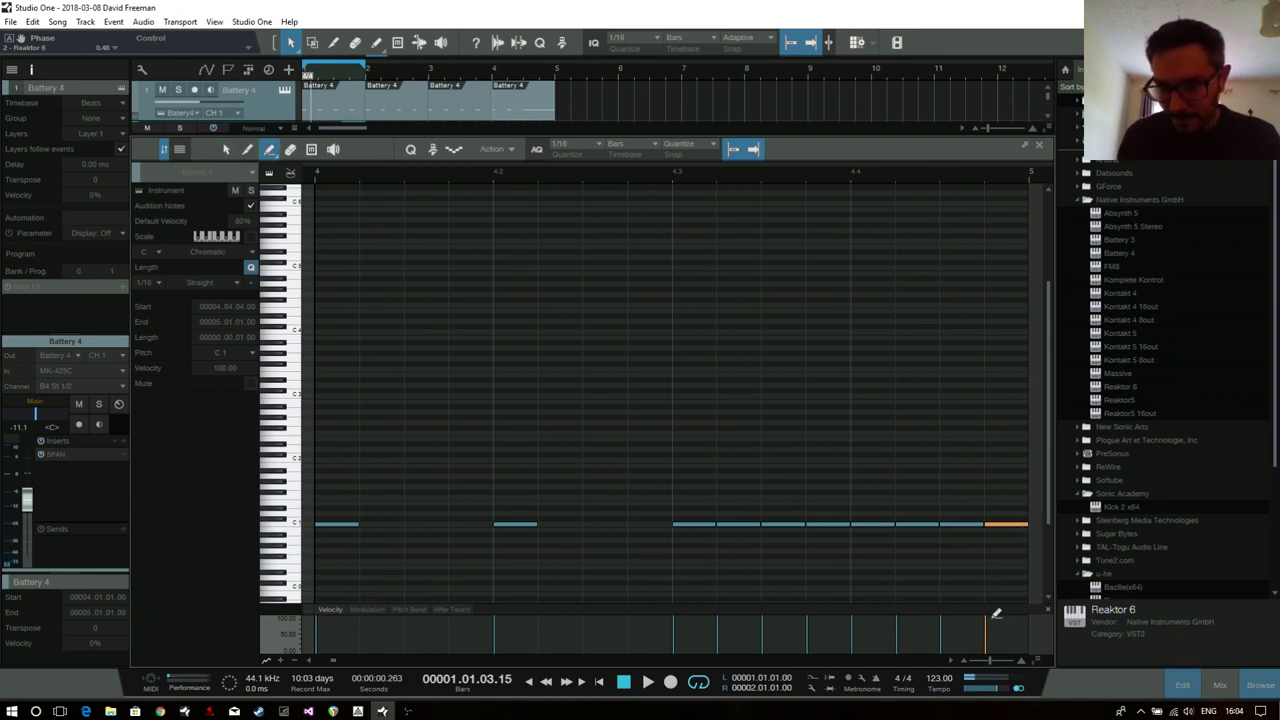
mouse_move(988, 615)
left_mouse_down()
mouse_move(670, 655)
mouse_move(673, 684)
left_mouse_up()
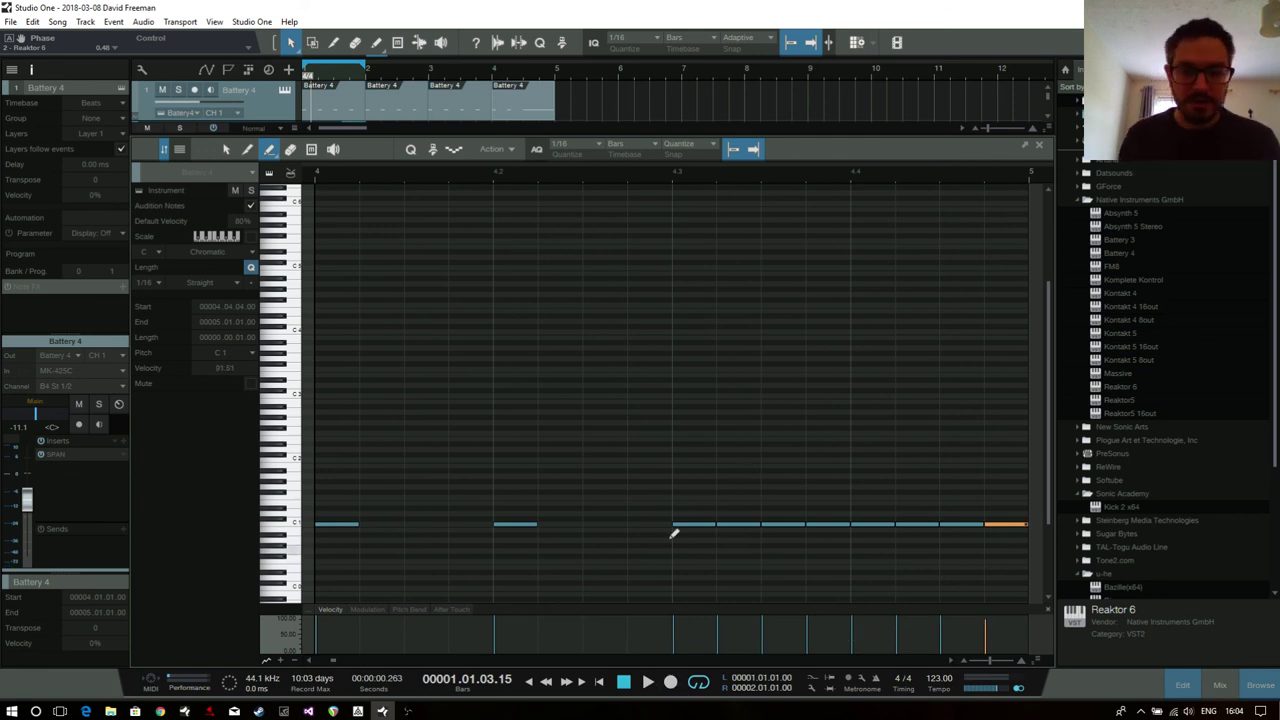
left_click(227, 150)
left_click_drag(617, 606, 618, 561)
left_click_drag(628, 436, 1035, 540)
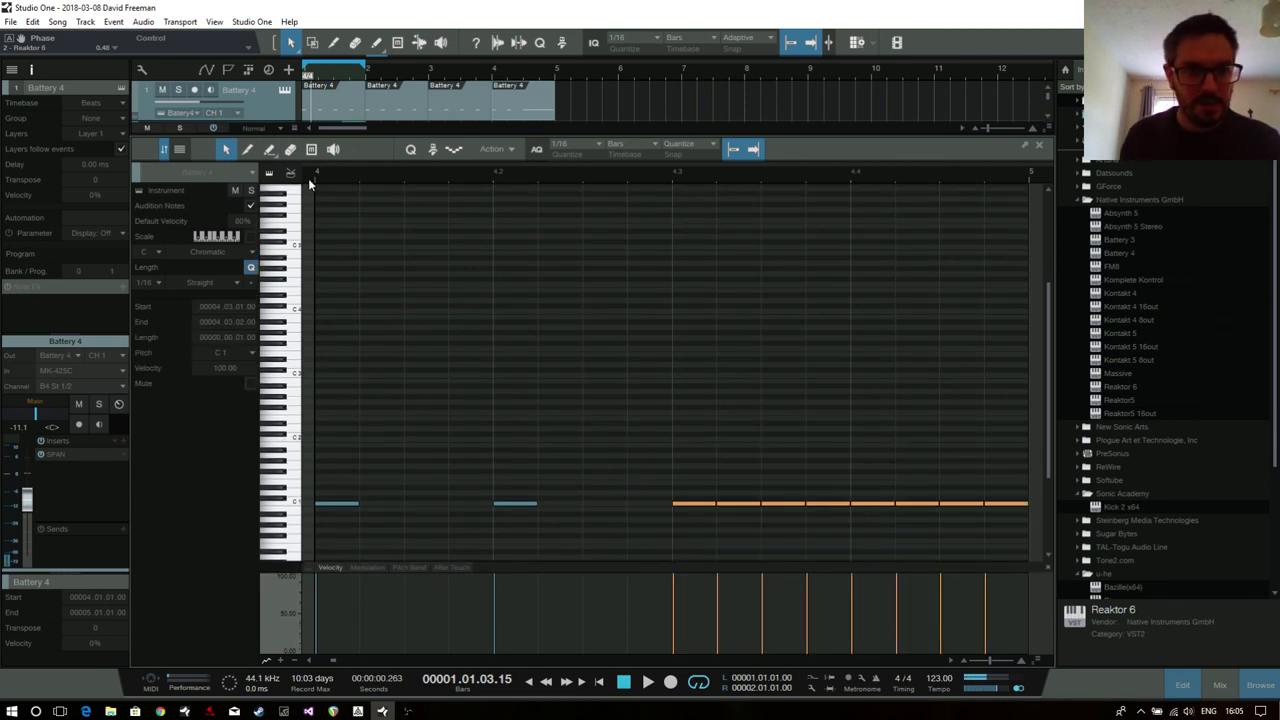
left_click(269, 150)
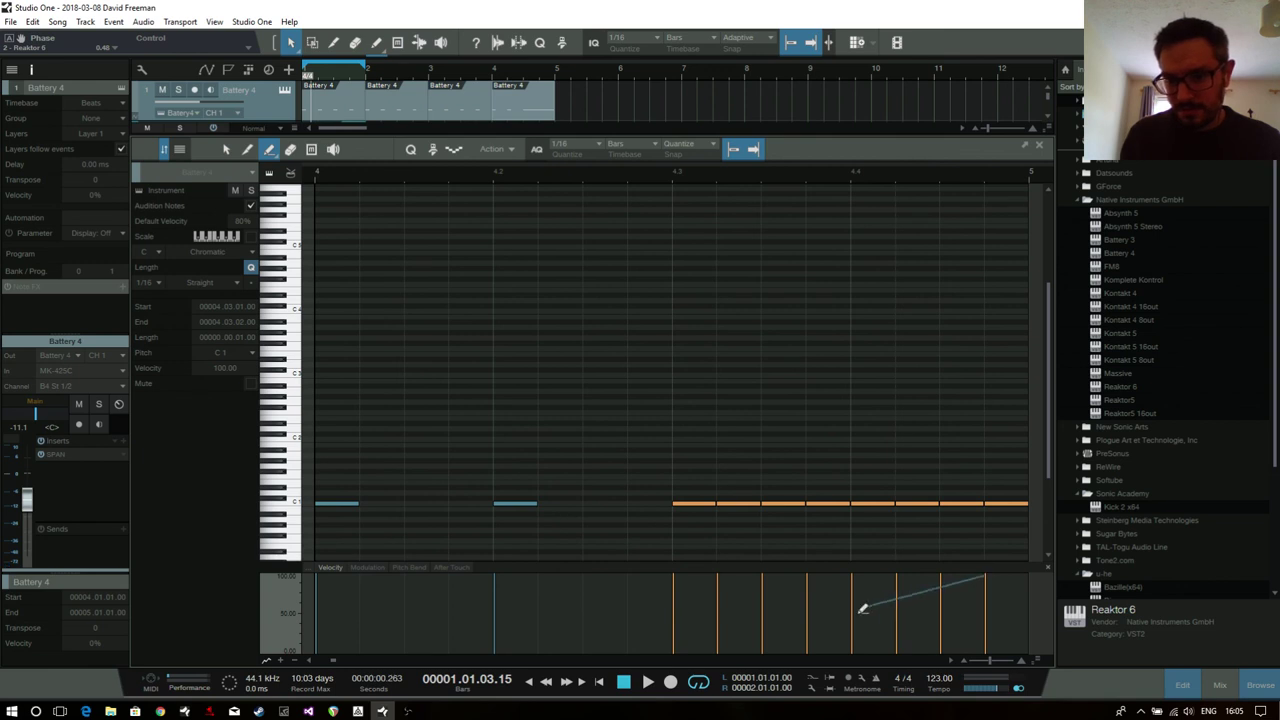
left_click_drag(848, 619, 678, 705)
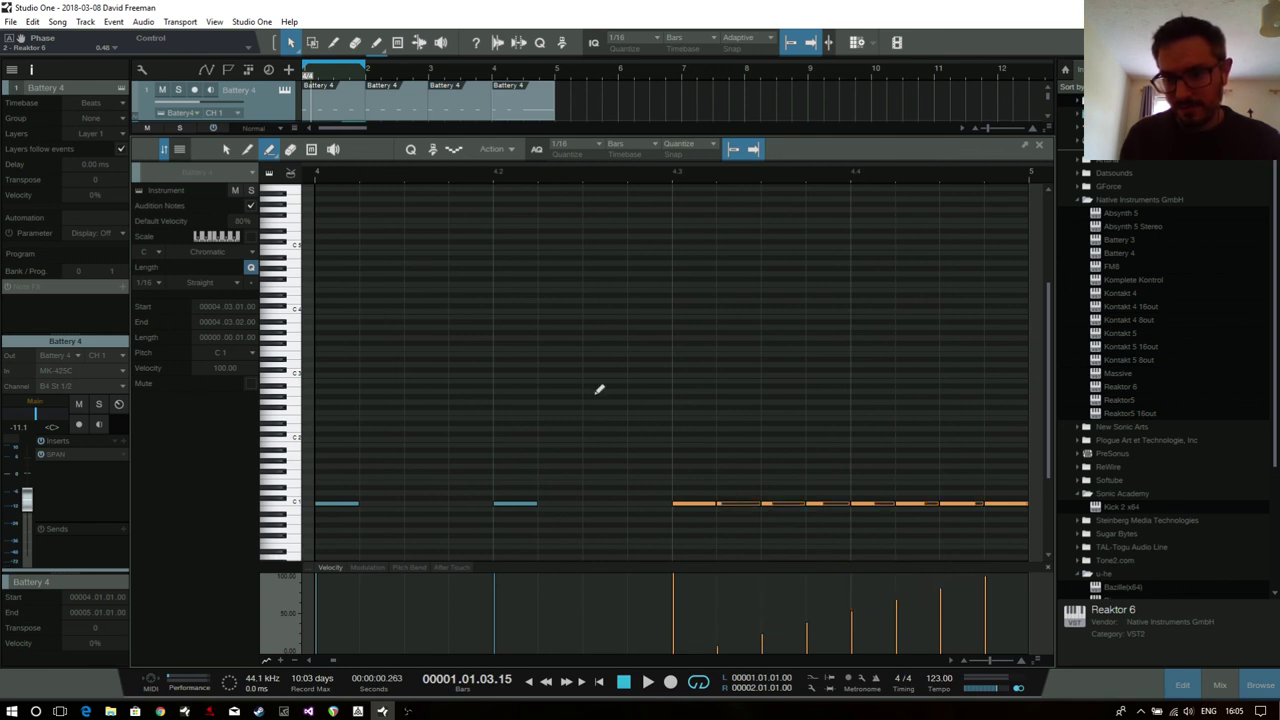
left_click(1042, 150)
Repeat the bass event across bars 1–4 and raise bar 4's note after beat 3 a semitone.
left_click(336, 146)
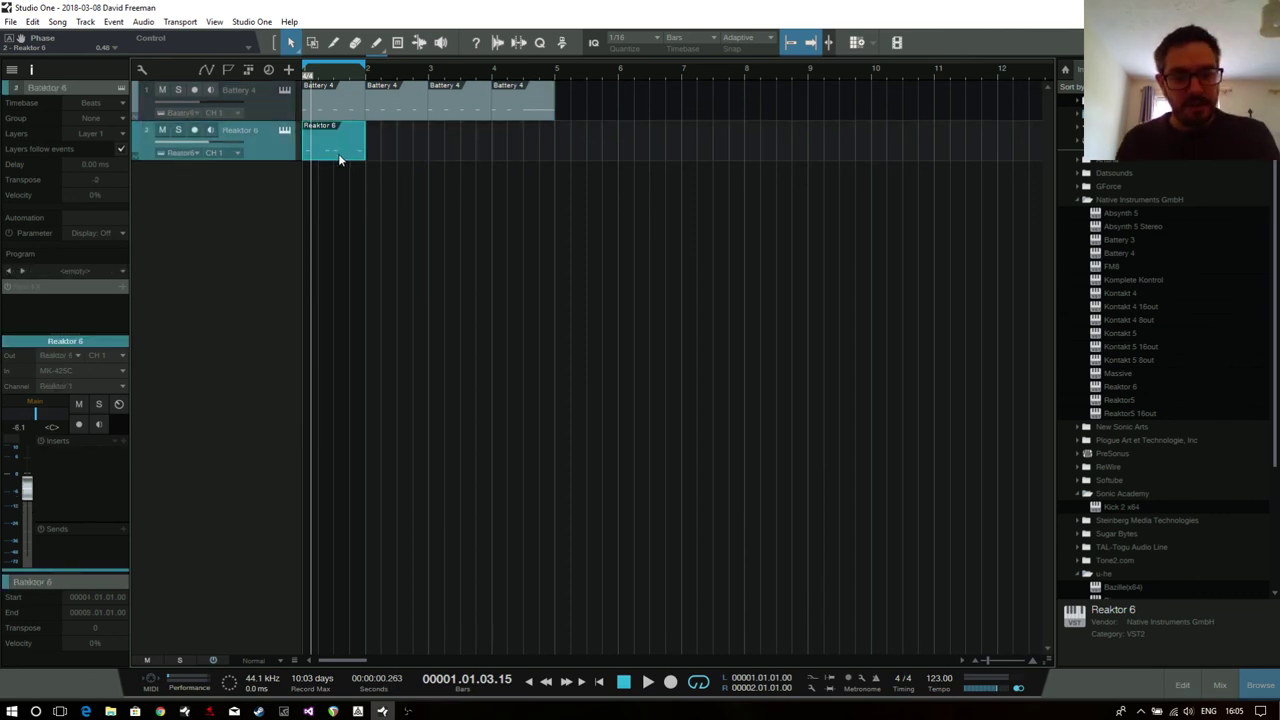
key("d")
key("d")
key("d")
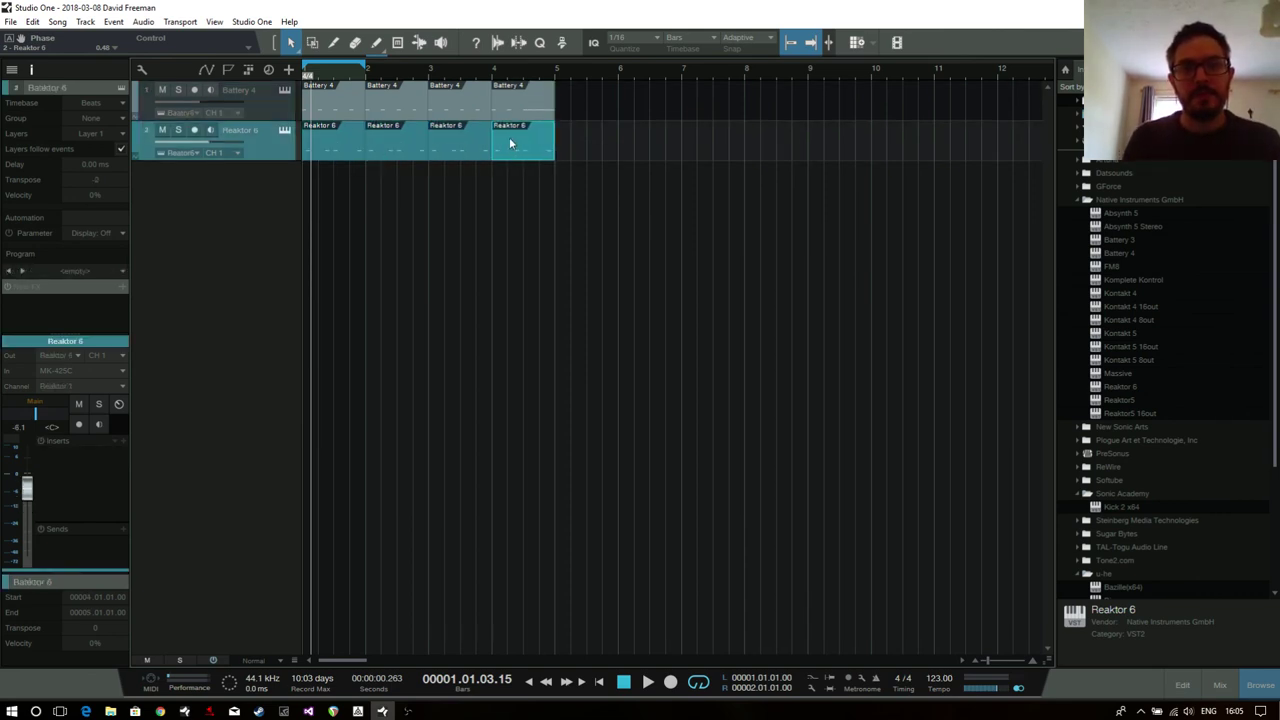
double_click(522, 139)
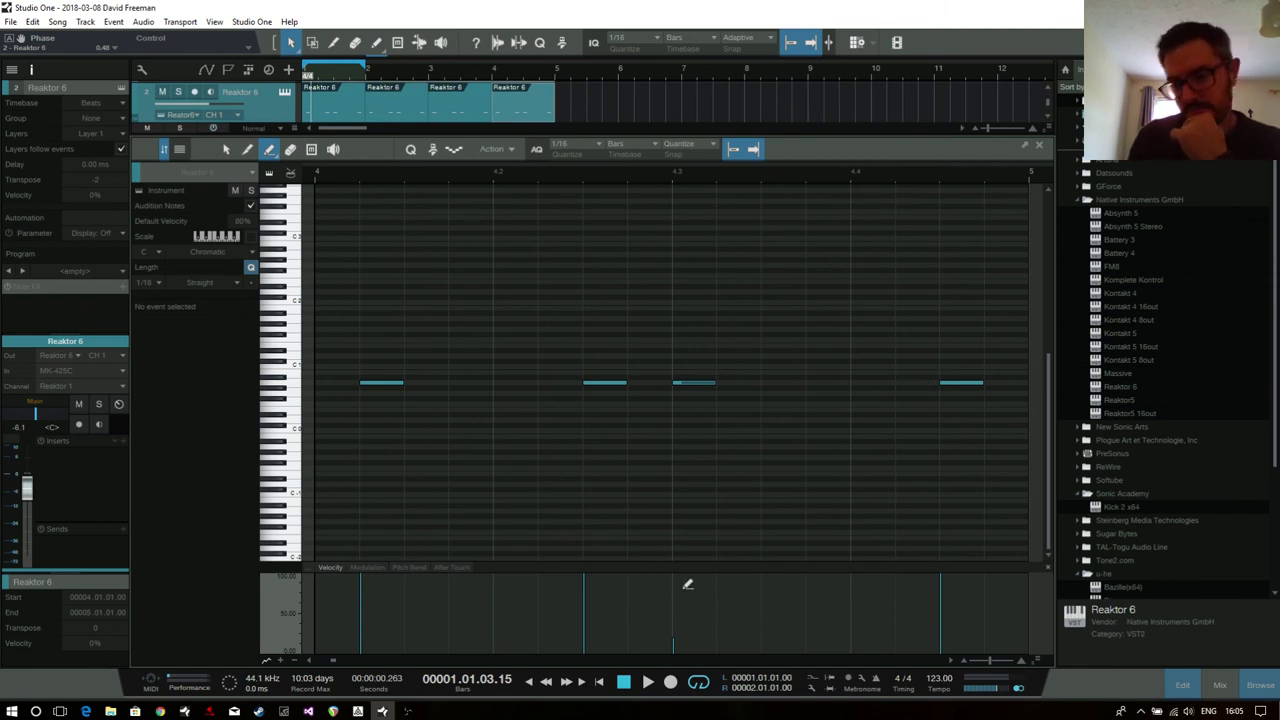
left_click(225, 148)
left_click(681, 384)
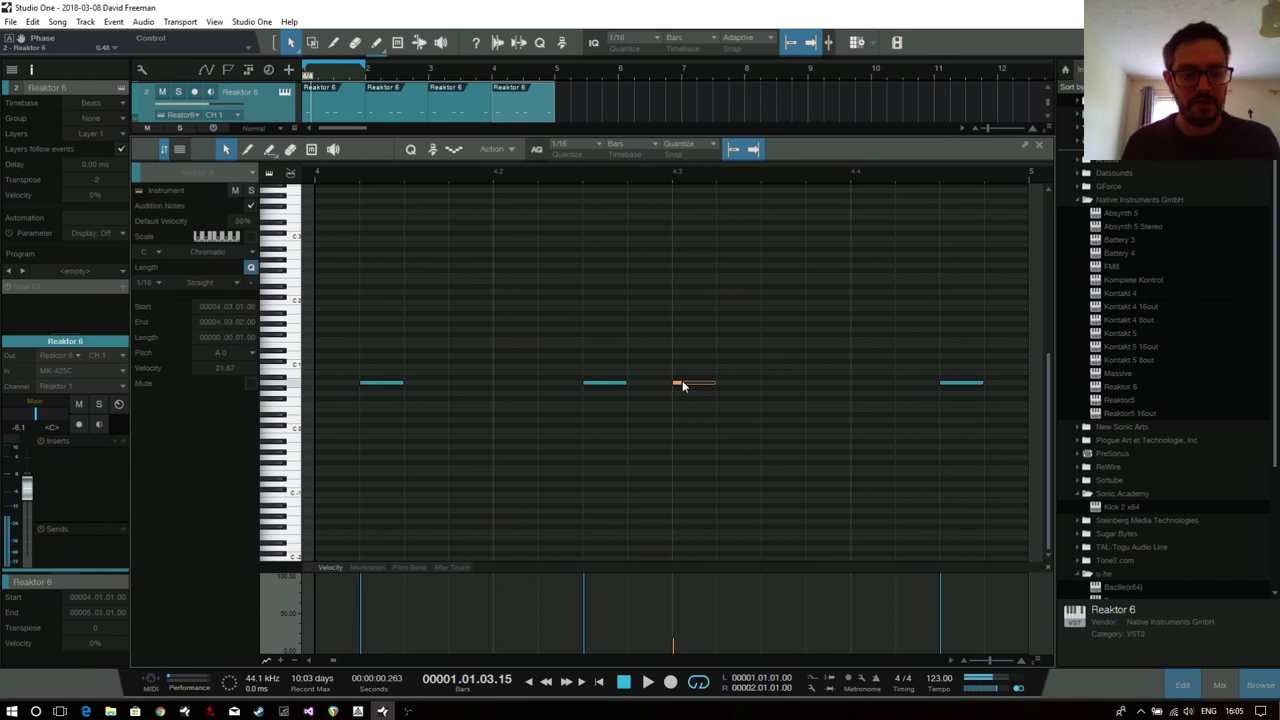
left_click_drag(752, 386, 913, 301)
Add three more ascending notes to form the rising bar-4 bass run.
double_click(782, 370)
double_click(872, 330)
double_click(960, 302)
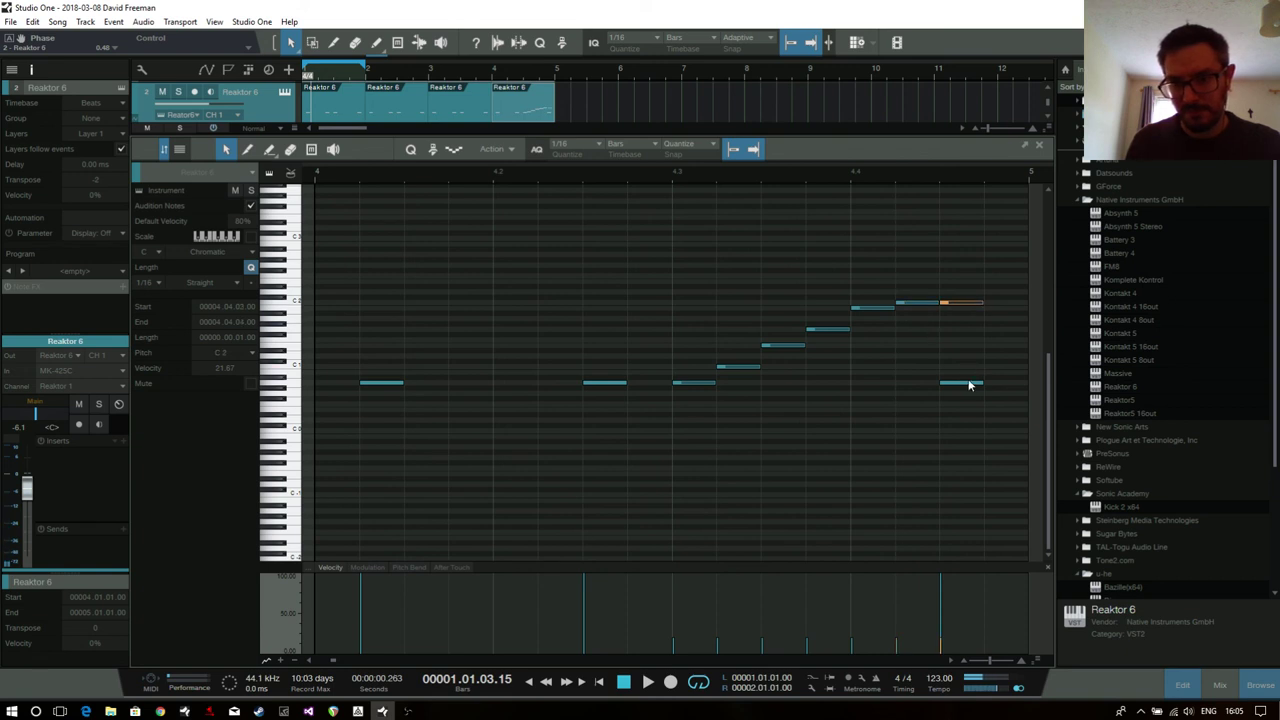
left_click_drag(970, 384, 970, 378)
left_click_drag(963, 303, 996, 345)
Draw falling velocities across the eight notes of the bass run.
left_click_drag(691, 268, 732, 355)
left_click_drag(672, 250, 1005, 450)
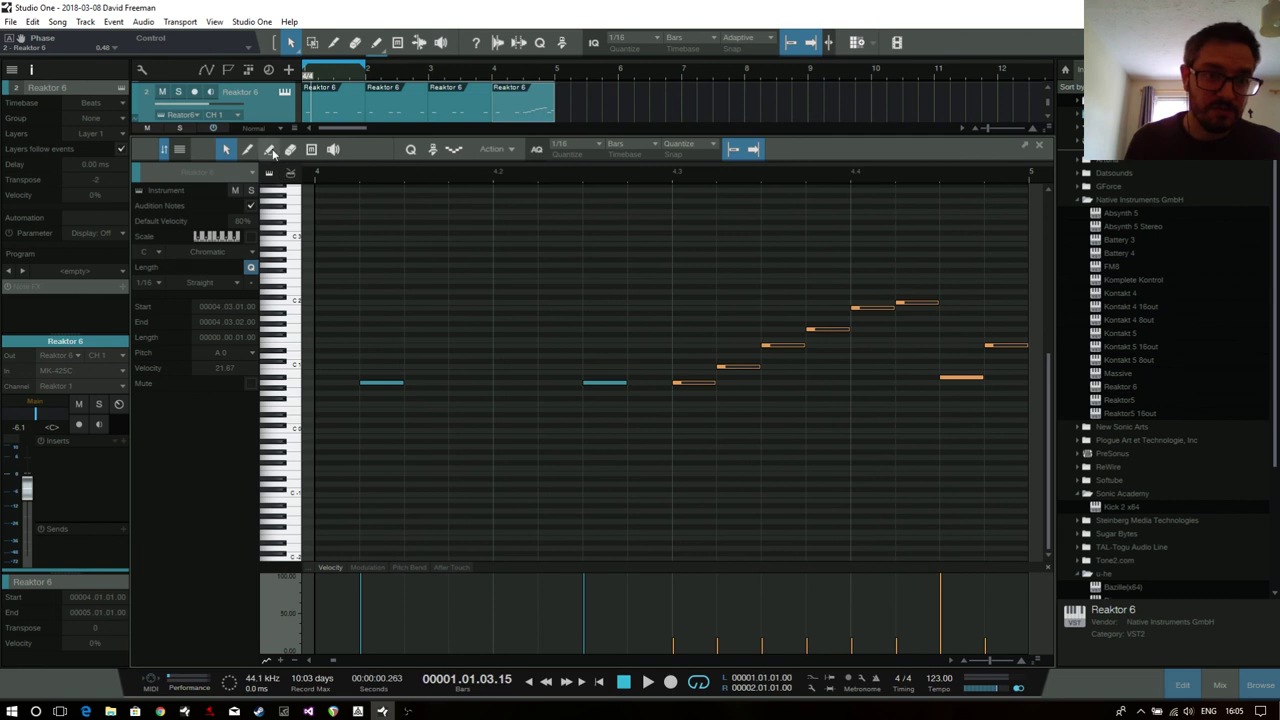
left_click(268, 149)
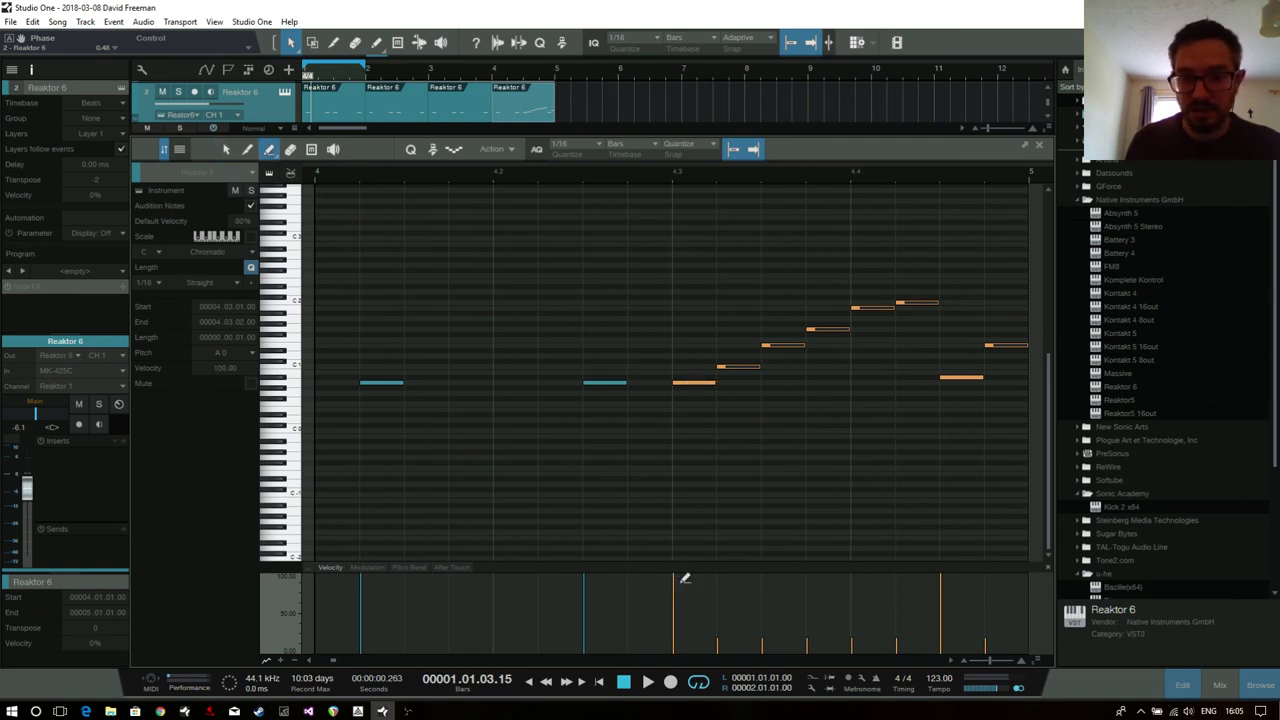
mouse_move(675, 576)
left_mouse_down()
mouse_move(975, 647)
mouse_move(991, 663)
left_mouse_up()
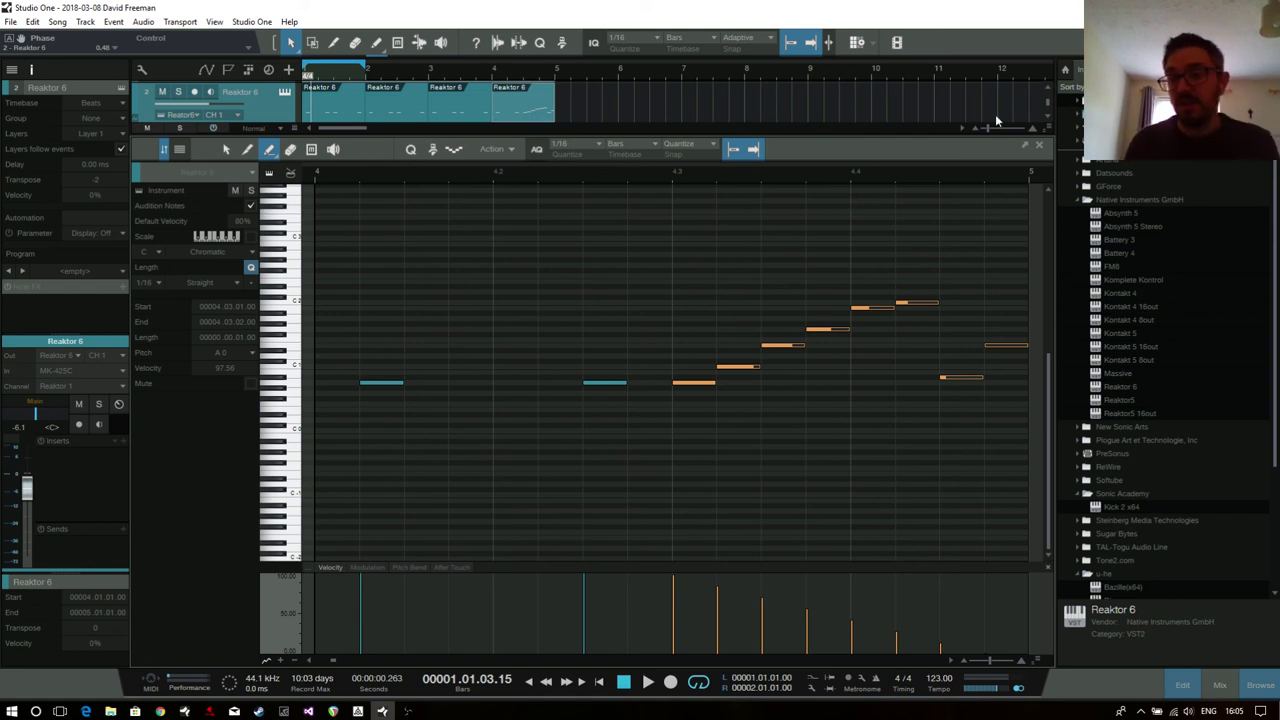
Set the loop to bars 1–5 and play it.
left_click(1039, 146)
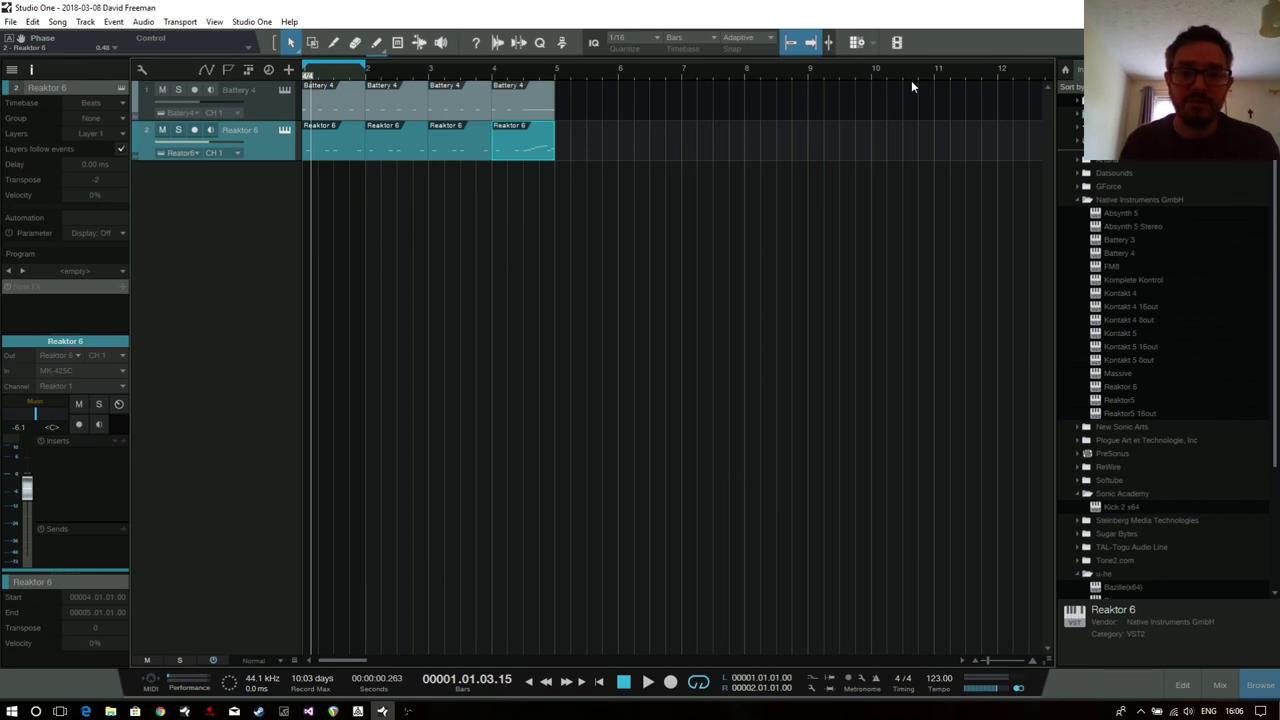
left_click_drag(360, 58, 554, 107)
left_click(507, 83)
key("space")
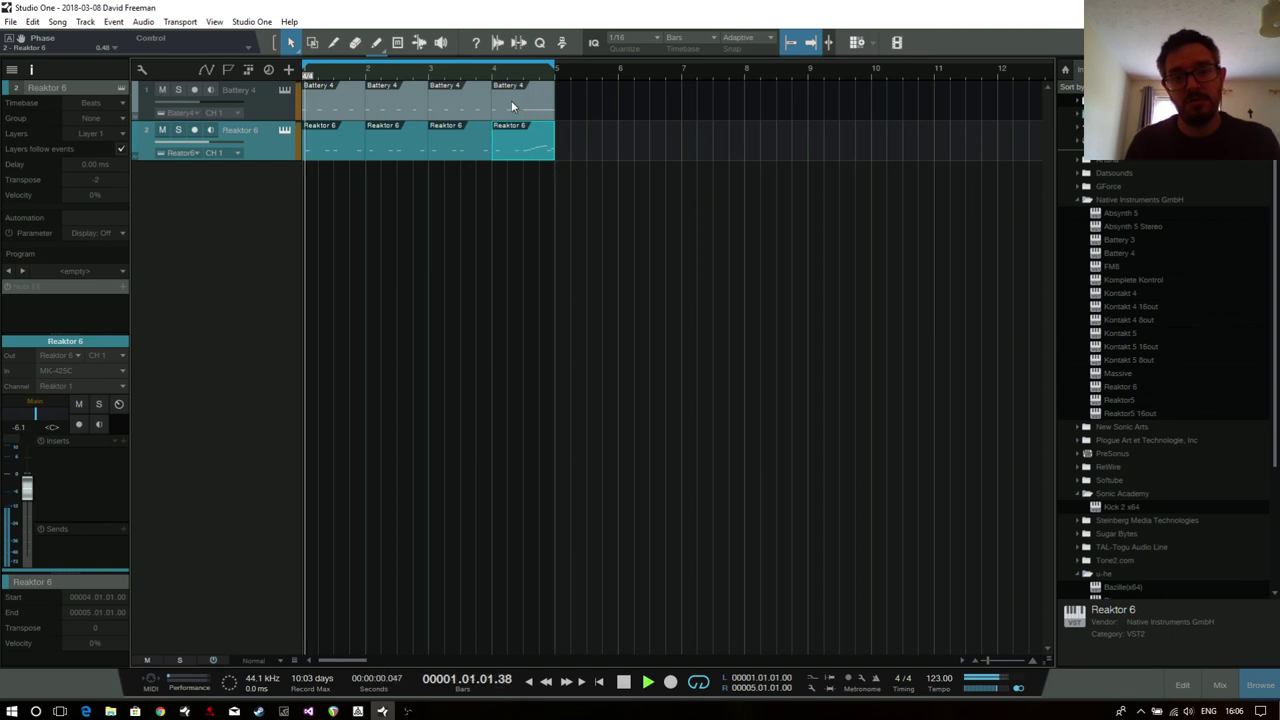
scroll(505, 107, "down", 1)
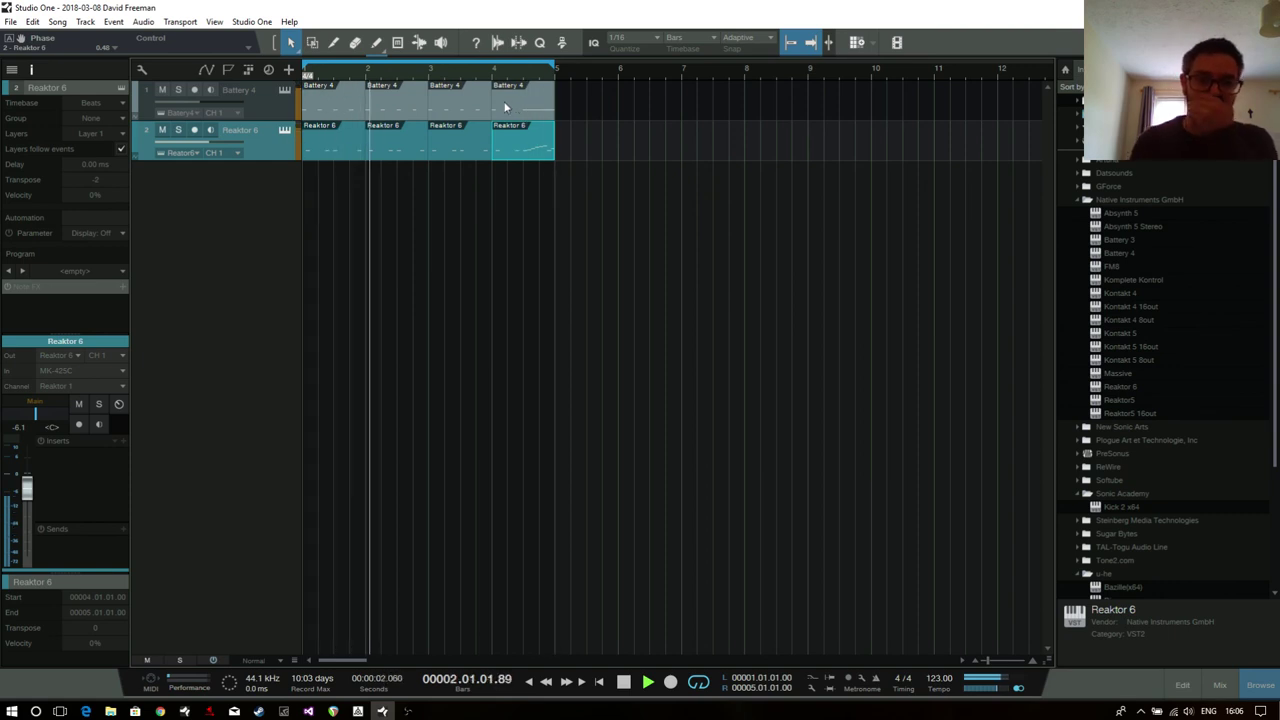
Lower bar-4 bass run notes to B1, E1 and D1, and drop another a row.
double_click(532, 139)
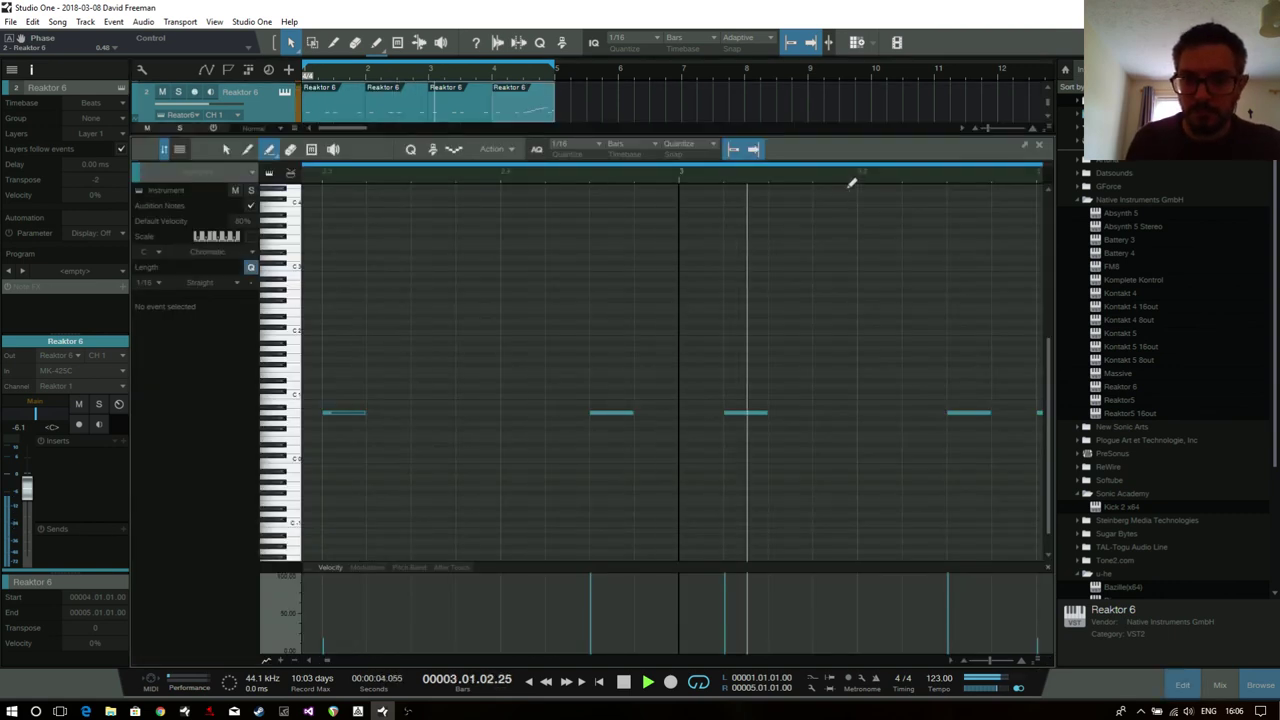
left_click_drag(841, 176, 622, 138)
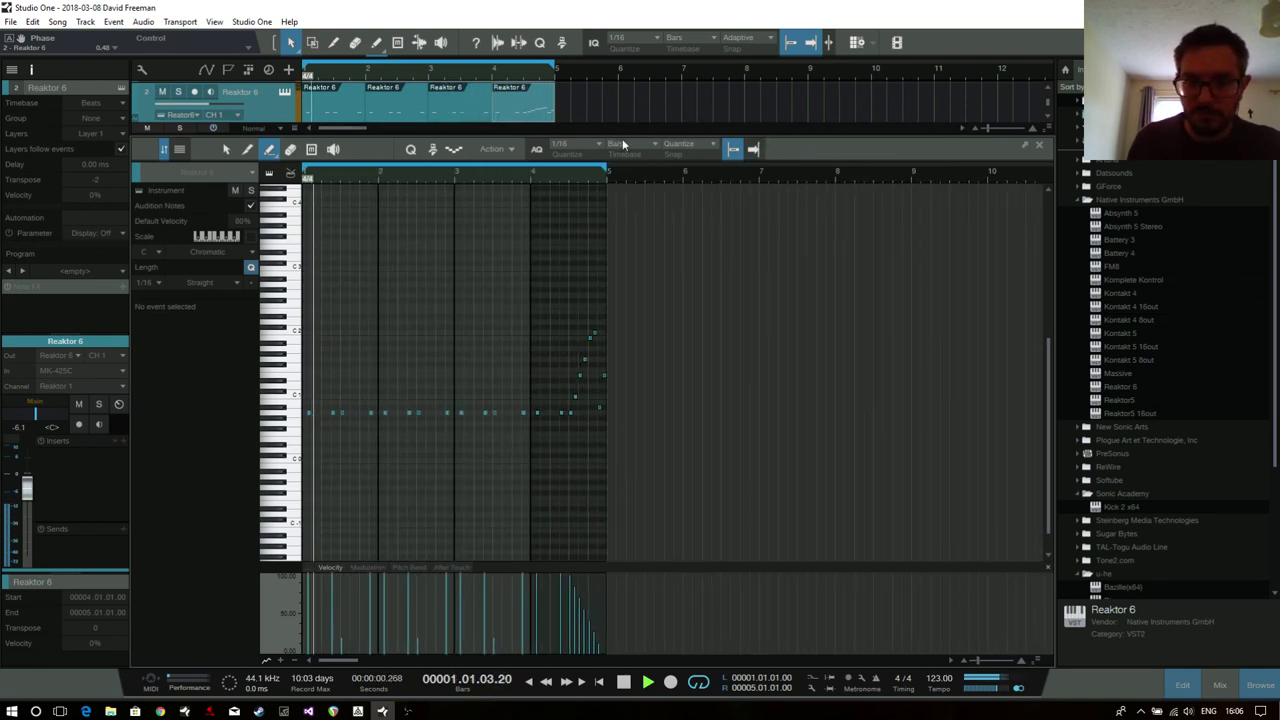
left_click_drag(584, 182, 588, 229)
left_click(226, 152)
left_click_drag(606, 362, 647, 412)
left_click_drag(701, 330, 692, 375)
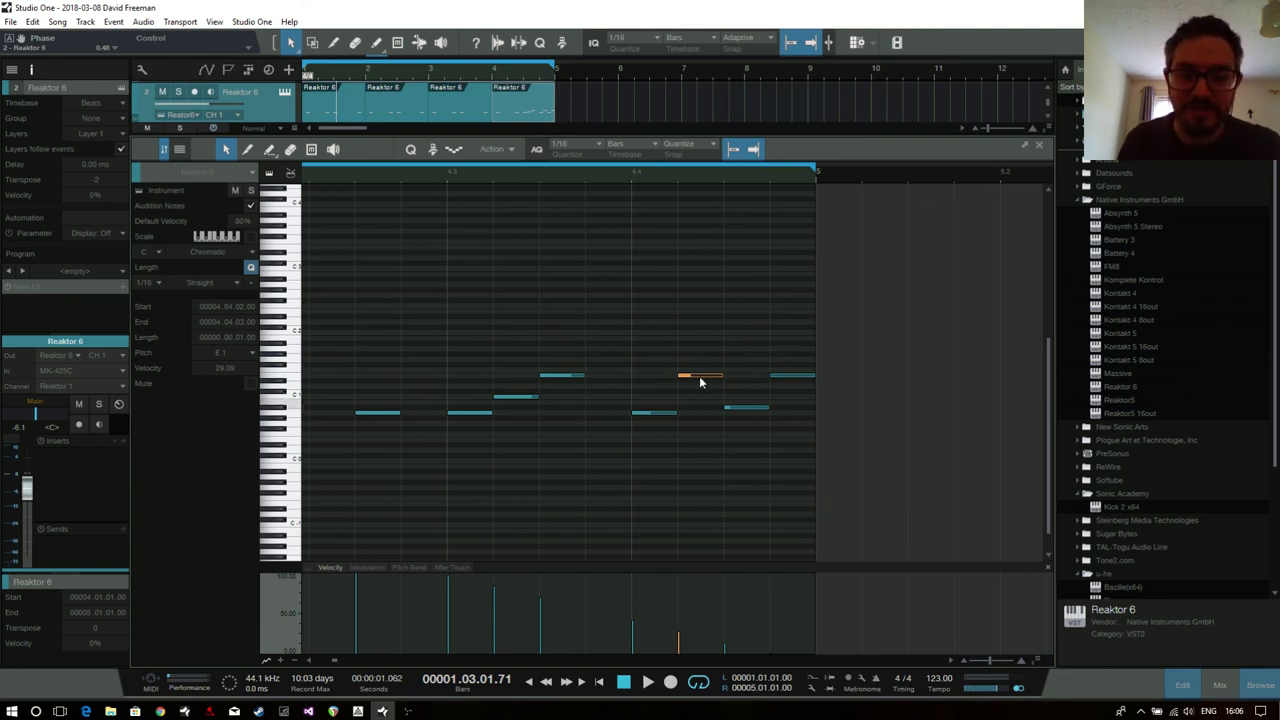
left_click_drag(698, 378, 697, 386)
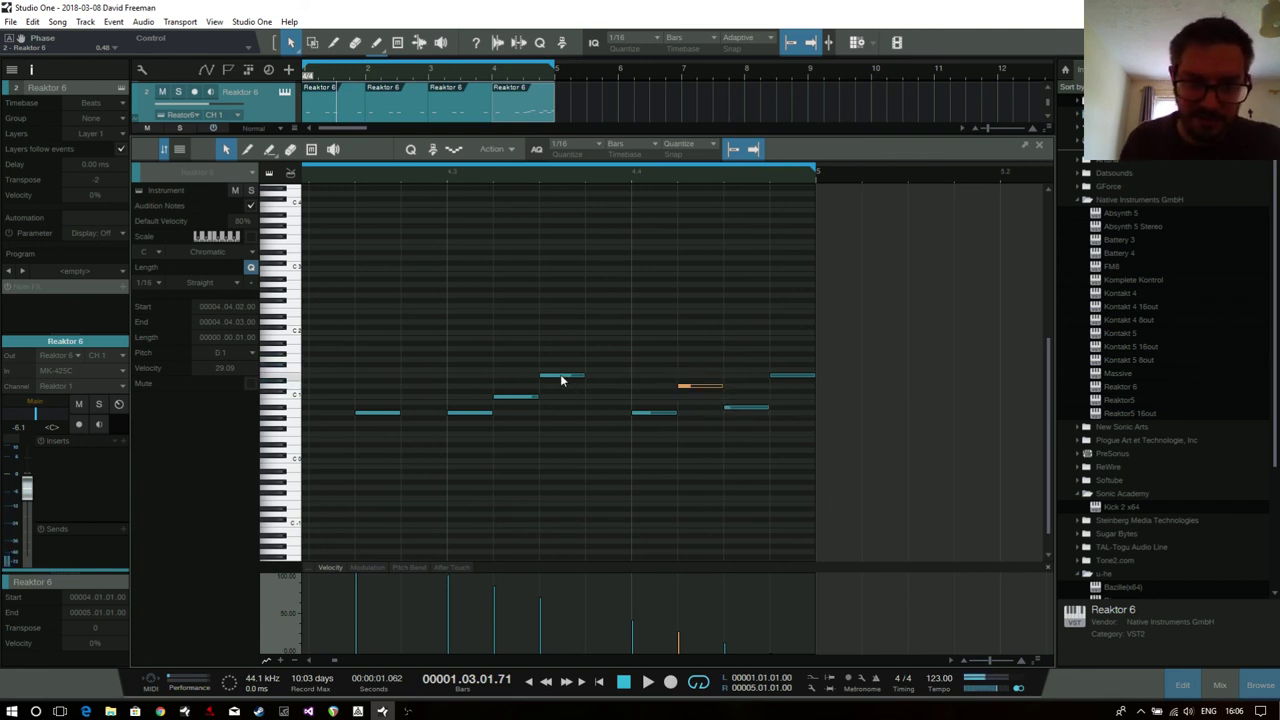
left_click_drag(561, 378, 563, 414)
left_click_drag(491, 363, 518, 397)
Play the loop to hear the edited run, then close the note editor.
left_click(390, 181)
key("space")
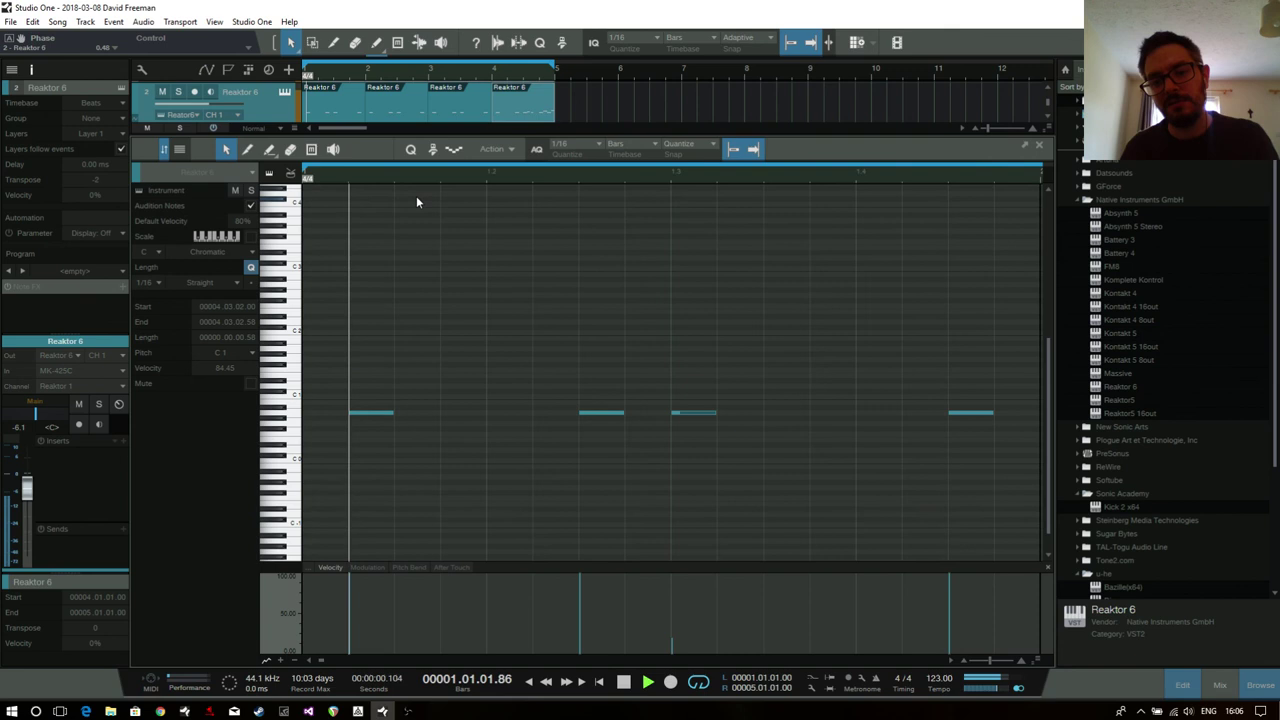
left_click(1039, 144)
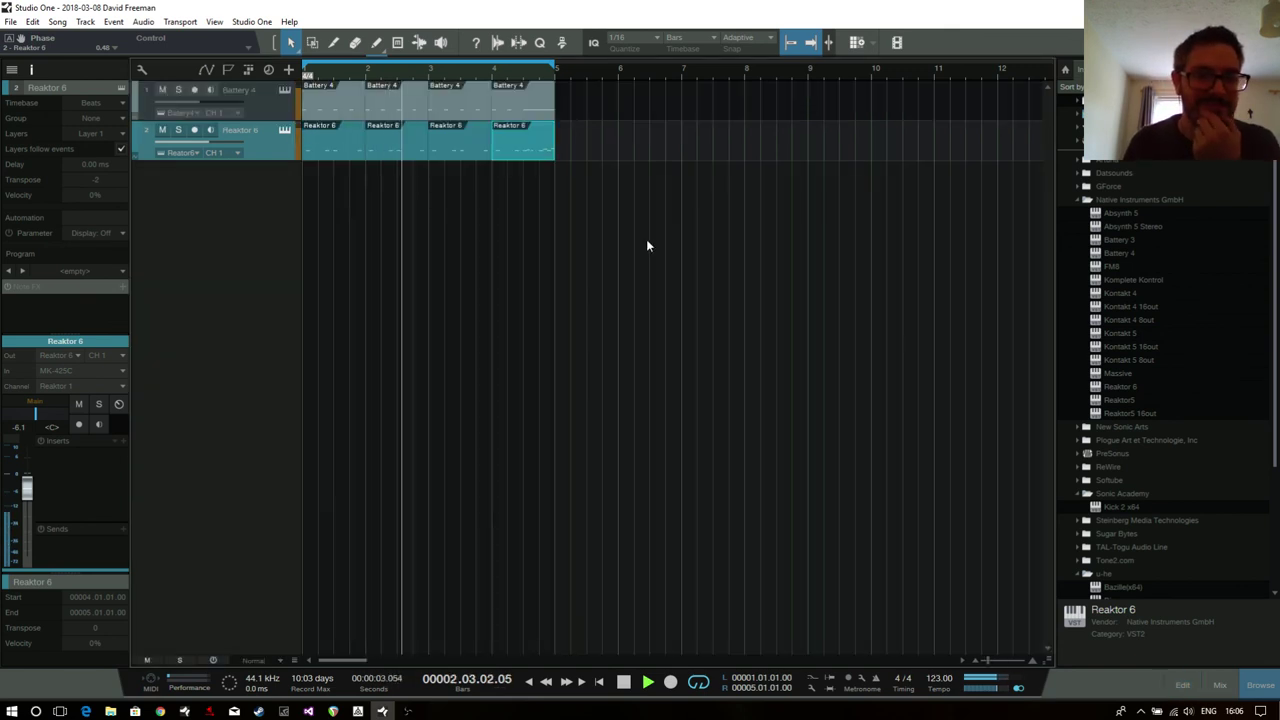